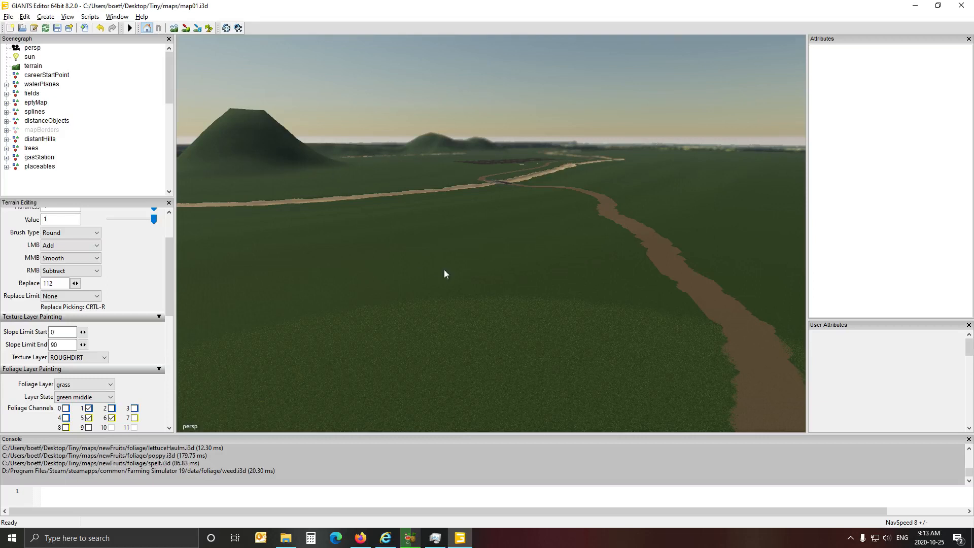
Step: Set the layer state of the grass foliage layer to green middle
{"action": "left_click_drag", "start_coordinate": [371, 269], "coordinate": [396, 270], "text": "alt"}
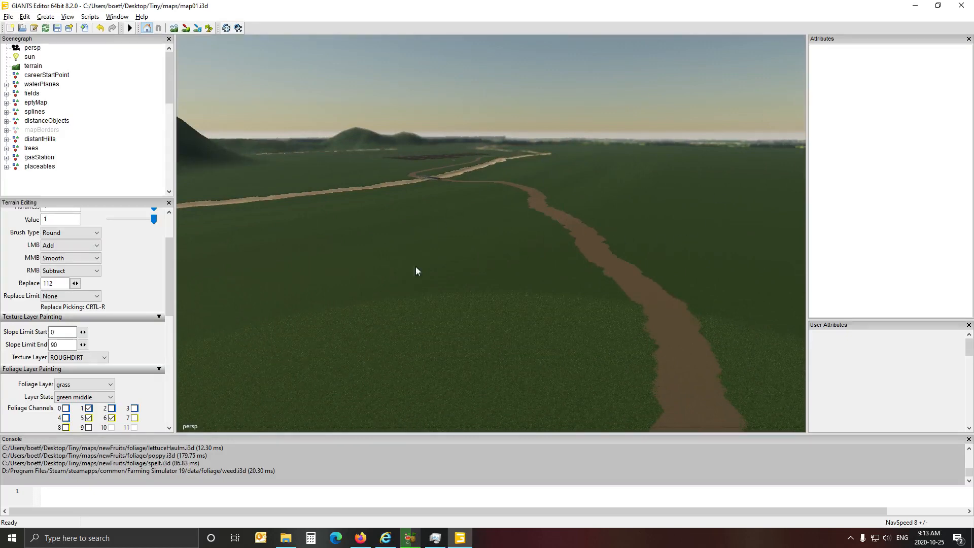
{"action": "left_click_drag", "start_coordinate": [512, 329], "coordinate": [454, 411], "text": "alt"}
{"action": "scroll", "coordinate": [453, 411], "scroll_direction": "up", "scroll_amount": 5}
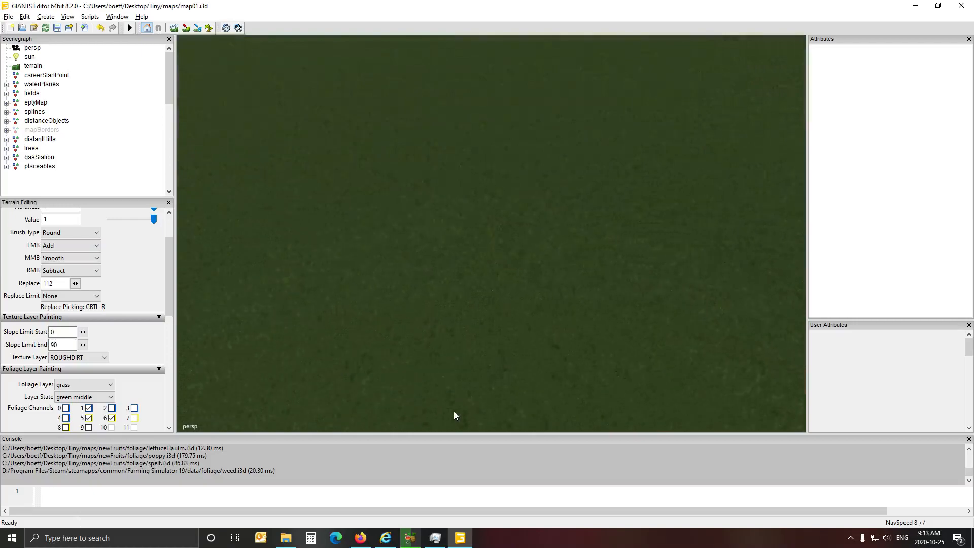
{"action": "scroll", "coordinate": [454, 411], "scroll_direction": "up", "scroll_amount": 8}
{"action": "scroll", "coordinate": [453, 411], "scroll_direction": "down", "scroll_amount": 8}
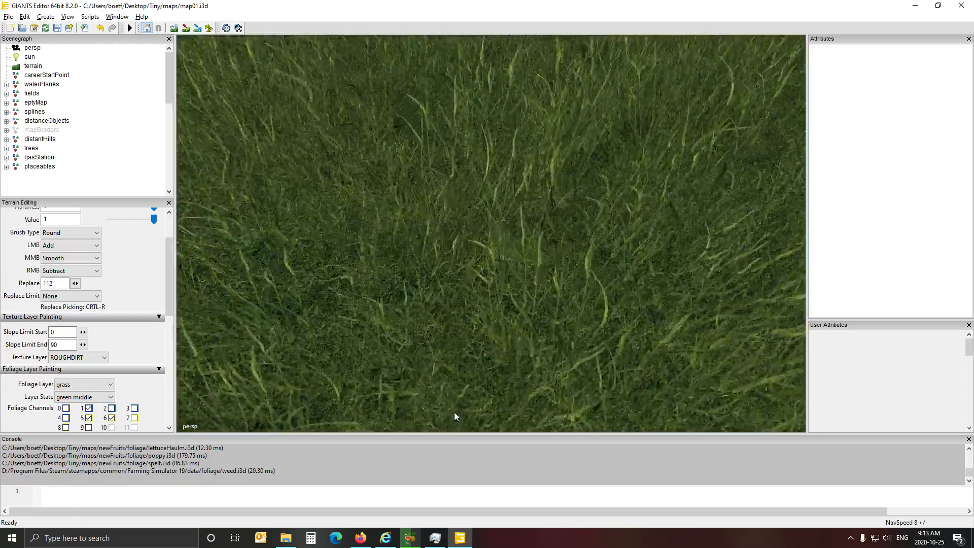
{"action": "left_click_drag", "start_coordinate": [454, 412], "coordinate": [654, 325], "text": "alt"}
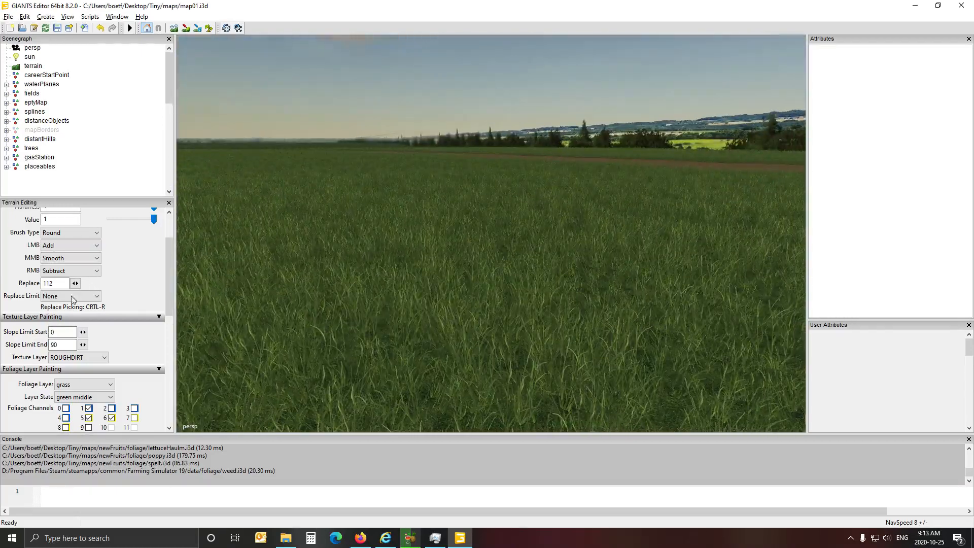
{"action": "left_click", "coordinate": [81, 399]}
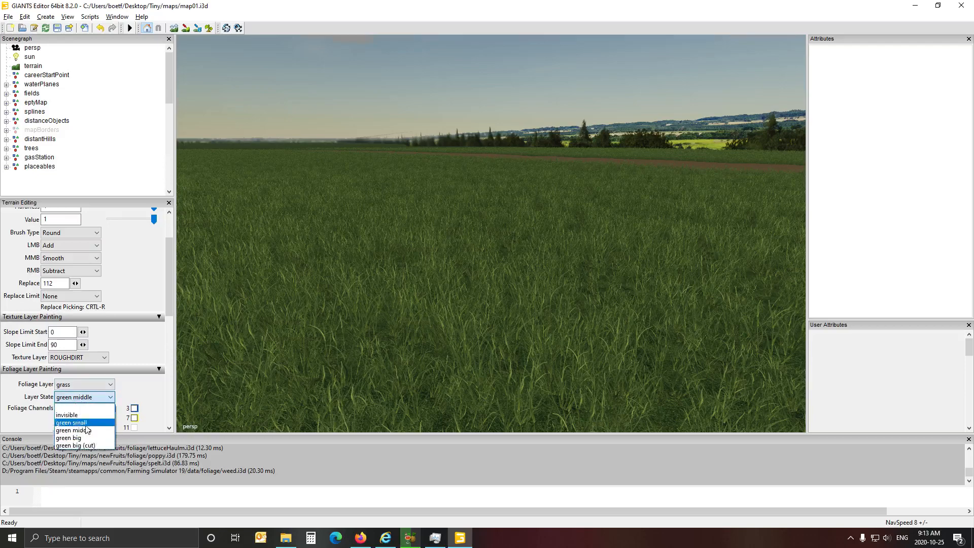
{"action": "left_click", "coordinate": [85, 430]}
Step: Examine the grass beside the dirt road and the road's surface and edges up close
{"action": "left_click_drag", "start_coordinate": [548, 236], "coordinate": [712, 279], "text": "alt"}
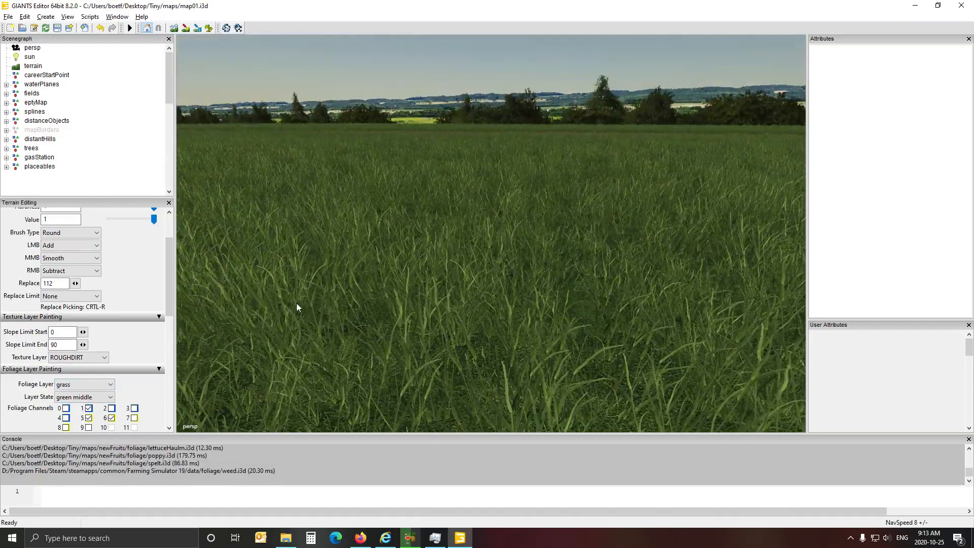
{"action": "left_click_drag", "start_coordinate": [297, 307], "coordinate": [327, 394], "text": "alt"}
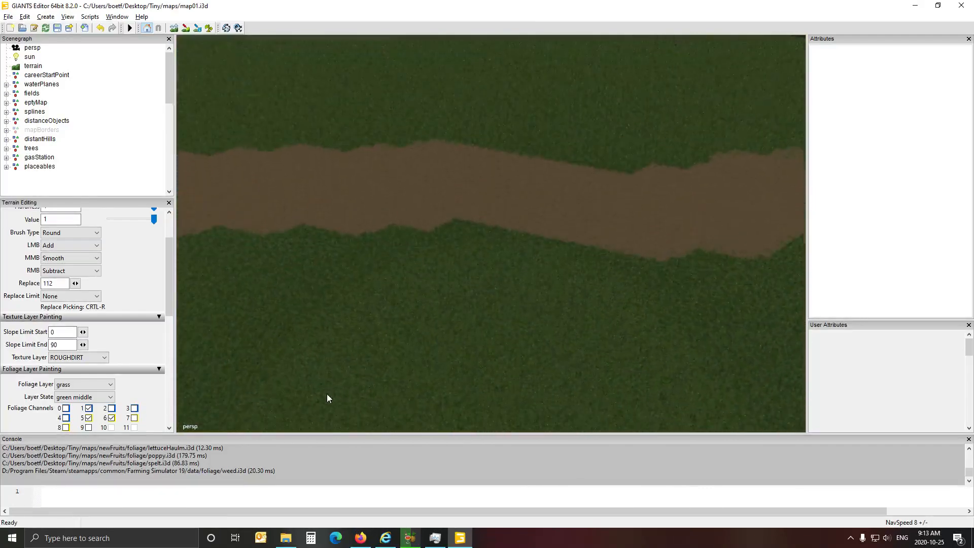
{"action": "left_click_drag", "start_coordinate": [483, 326], "coordinate": [290, 234], "text": "alt"}
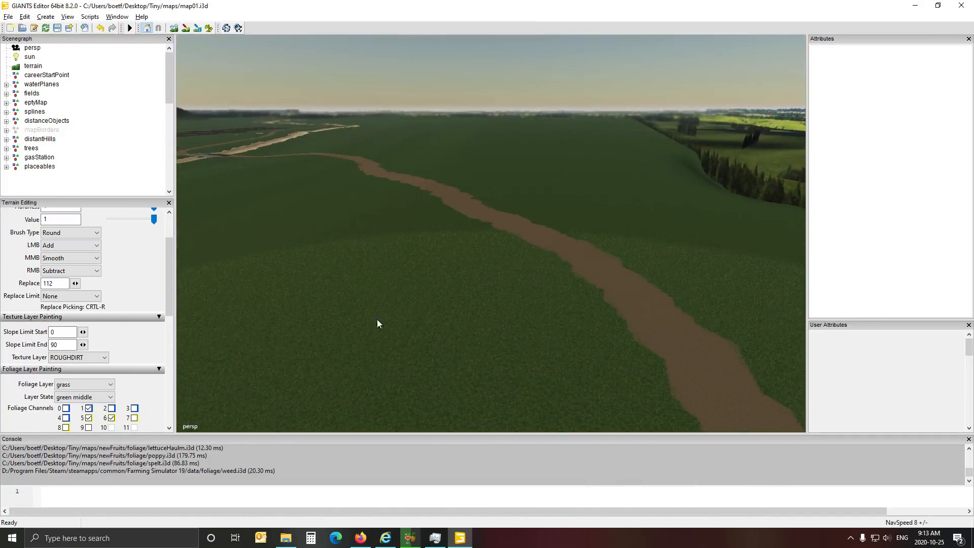
{"action": "left_click_drag", "start_coordinate": [363, 310], "coordinate": [562, 423], "text": "alt"}
{"action": "scroll", "coordinate": [444, 337], "scroll_direction": "up", "scroll_amount": 2}
{"action": "scroll", "coordinate": [523, 336], "scroll_direction": "up", "scroll_amount": 4}
{"action": "scroll", "coordinate": [457, 260], "scroll_direction": "down", "scroll_amount": 8}
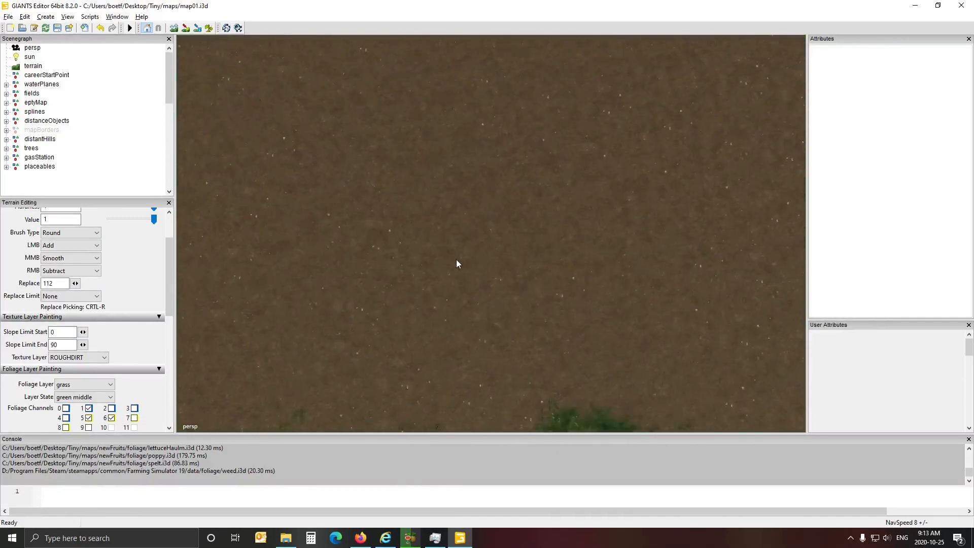
{"action": "scroll", "coordinate": [456, 259], "scroll_direction": "down", "scroll_amount": 4}
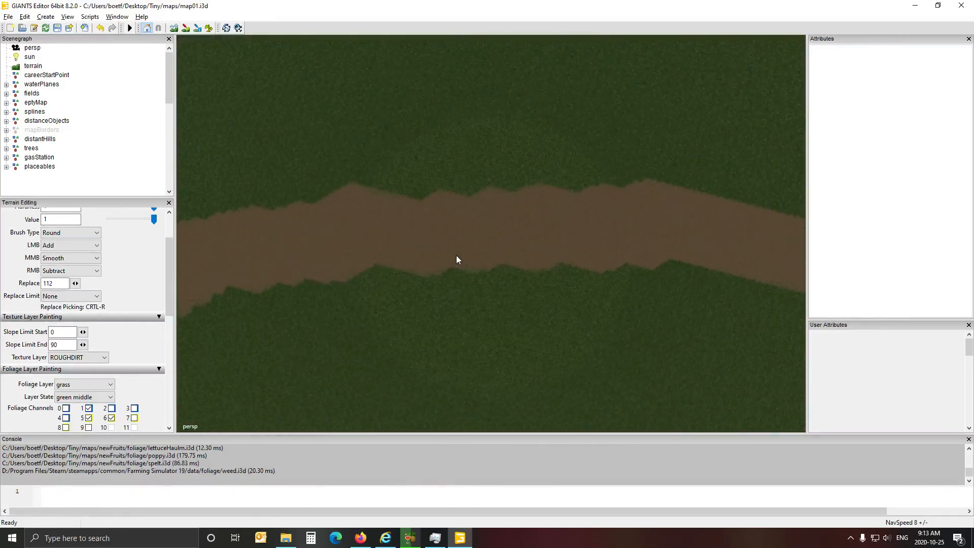
Step: Turn on foliage painting over the dirt road area and bring the brush settings into view
{"action": "left_click", "coordinate": [209, 28]}
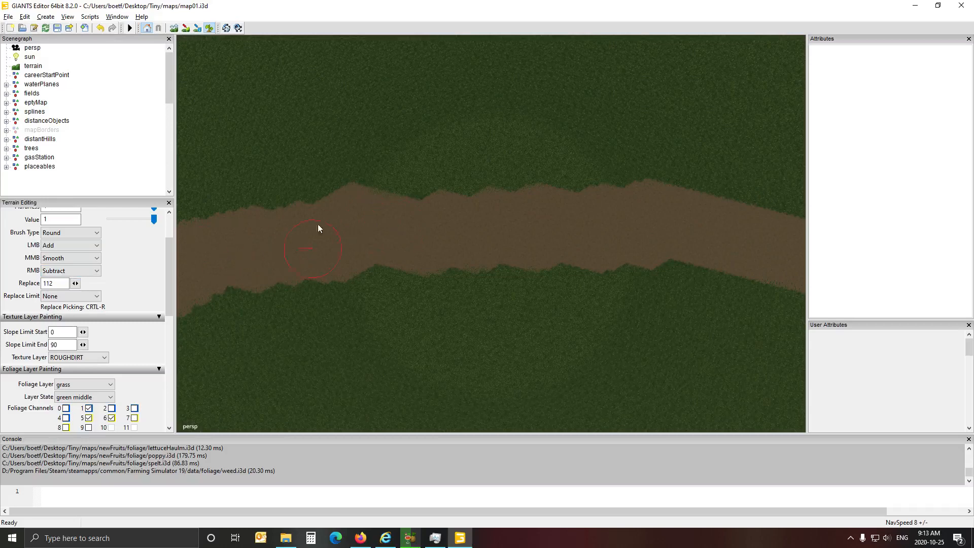
{"action": "left_click_drag", "start_coordinate": [313, 127], "coordinate": [287, 139], "text": "alt"}
{"action": "scroll", "coordinate": [314, 128], "scroll_direction": "down", "scroll_amount": 6}
{"action": "scroll", "coordinate": [287, 139], "scroll_direction": "down", "scroll_amount": 3}
{"action": "scroll", "coordinate": [287, 139], "scroll_direction": "down", "scroll_amount": 5}
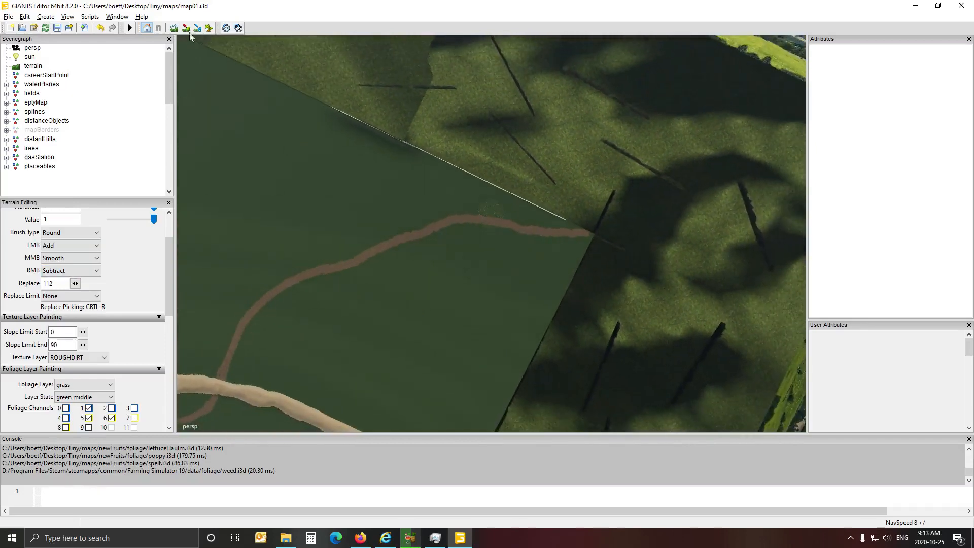
{"action": "left_click", "coordinate": [209, 28]}
{"action": "left_click_drag", "start_coordinate": [170, 299], "coordinate": [170, 278]}
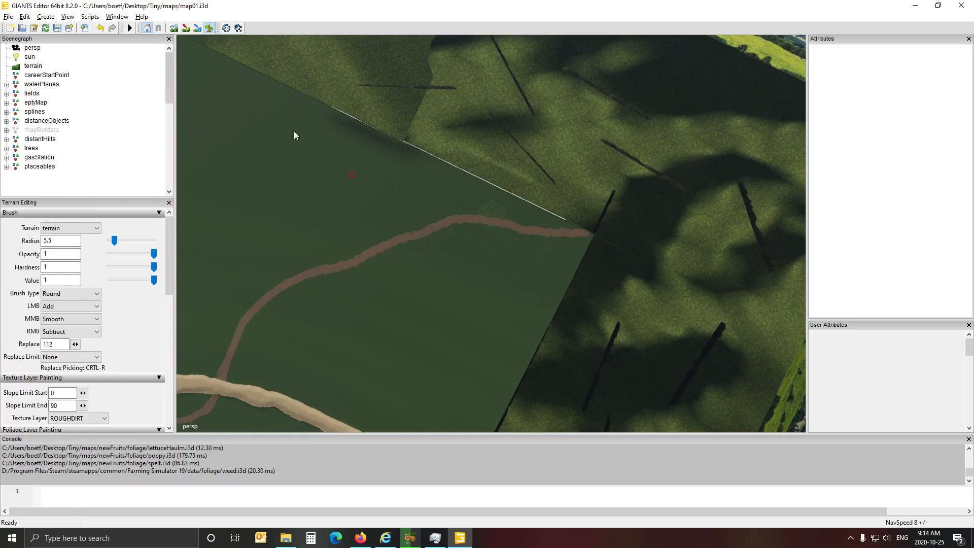
Step: Activate foliage painting on a close stretch of the dirt road with the 5.5 radius brush
{"action": "left_click", "coordinate": [210, 28]}
{"action": "scroll", "coordinate": [478, 307], "scroll_direction": "up", "scroll_amount": 10, "text": "alt"}
{"action": "mouse_move", "coordinate": [489, 311]}
{"action": "left_mouse_down", "text": "alt"}
{"action": "mouse_move", "coordinate": [478, 307]}
{"action": "mouse_move", "coordinate": [486, 319]}
{"action": "mouse_move", "coordinate": [501, 193]}
{"action": "mouse_move", "coordinate": [504, 302]}
{"action": "left_mouse_up", "text": "alt"}
{"action": "scroll", "coordinate": [487, 320], "scroll_direction": "up", "scroll_amount": 10}
{"action": "scroll", "coordinate": [504, 302], "scroll_direction": "down", "scroll_amount": 5}
{"action": "middle_click_drag", "start_coordinate": [504, 301], "coordinate": [511, 303], "text": "alt"}
{"action": "left_click_drag", "start_coordinate": [511, 303], "coordinate": [518, 315], "text": "alt"}
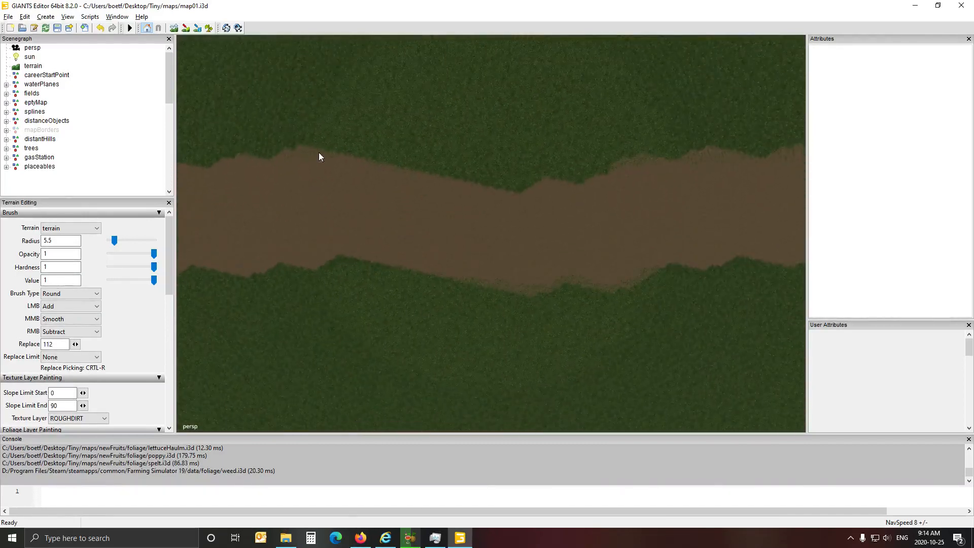
{"action": "left_click", "coordinate": [209, 28]}
{"action": "left_click", "coordinate": [213, 31]}
Step: Try to subtract grass along the next stretch of the dirt road's edge with the foliage brush
{"action": "key", "text": "Right"}
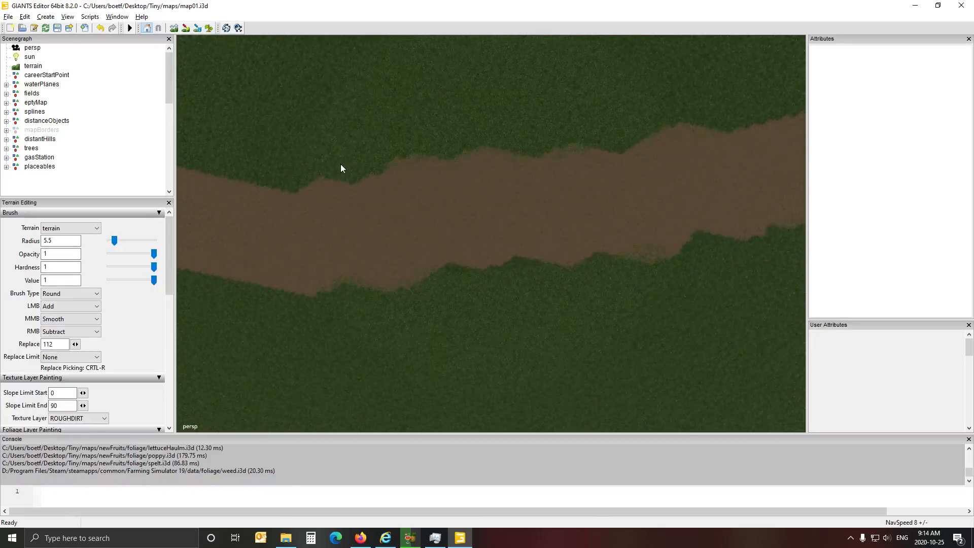
{"action": "scroll", "coordinate": [341, 164], "scroll_direction": "down", "scroll_amount": 3}
{"action": "right_click", "coordinate": [341, 167]}
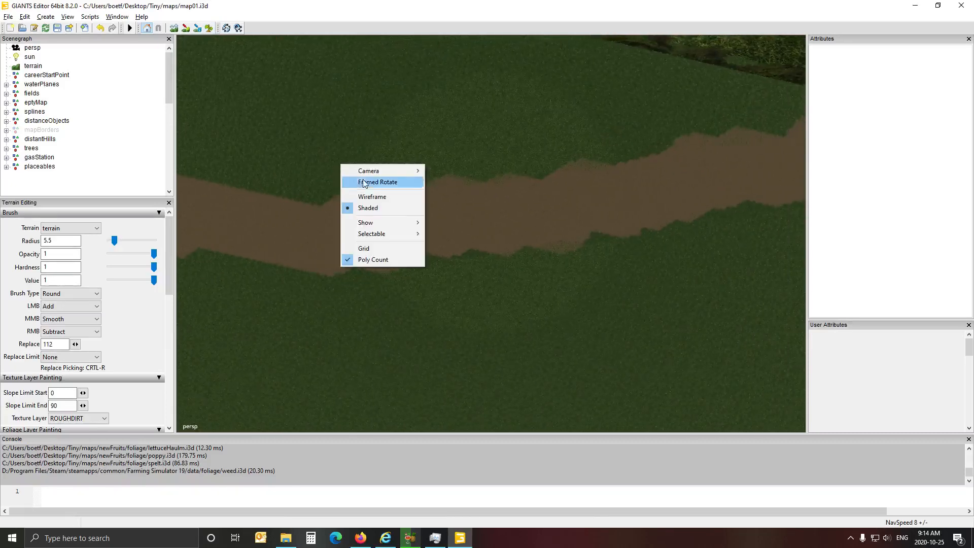
{"action": "left_click", "coordinate": [210, 29]}
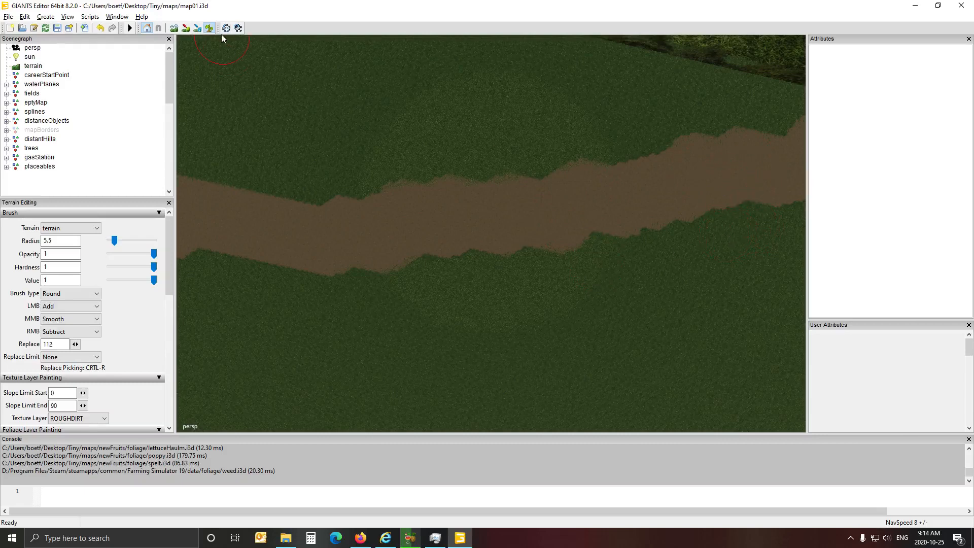
{"action": "left_click", "coordinate": [209, 28]}
Step: Inspect the dirt road near the map border from above and ground level, and the grassy hills
{"action": "mouse_move", "coordinate": [348, 128]}
{"action": "left_mouse_down", "text": "alt"}
{"action": "mouse_move", "coordinate": [318, 128]}
{"action": "mouse_move", "coordinate": [381, 99]}
{"action": "left_mouse_up", "text": "alt"}
{"action": "scroll", "coordinate": [339, 128], "scroll_direction": "down", "scroll_amount": 3}
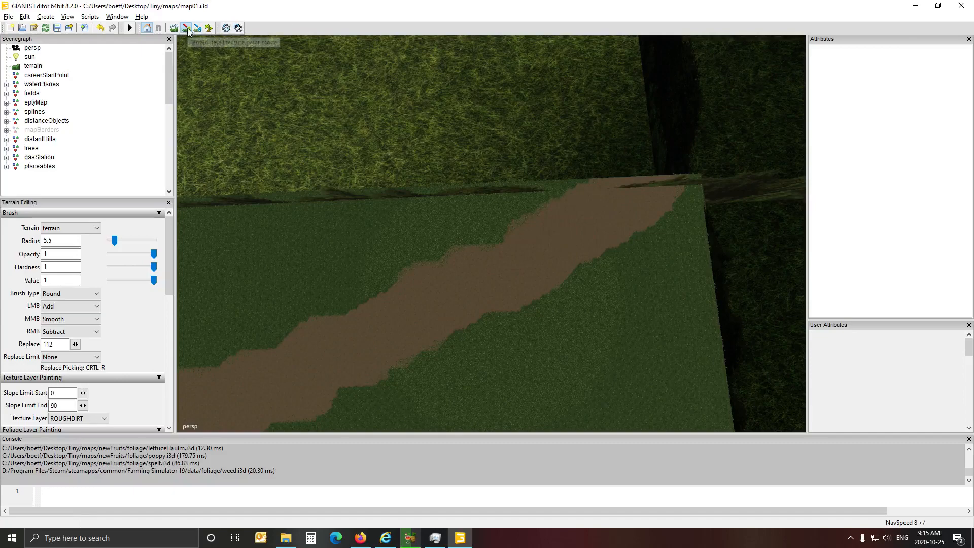
{"action": "left_click_drag", "start_coordinate": [513, 233], "coordinate": [297, 181], "text": "alt"}
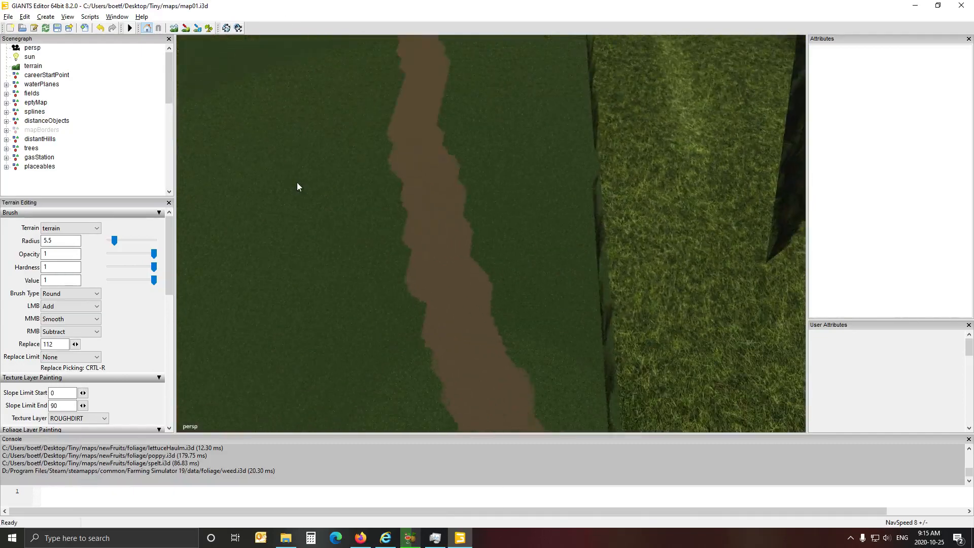
{"action": "left_click_drag", "start_coordinate": [417, 176], "coordinate": [336, 75], "text": "alt"}
{"action": "left_click_drag", "start_coordinate": [670, 243], "coordinate": [632, 329], "text": "alt"}
{"action": "scroll", "coordinate": [662, 333], "scroll_direction": "up", "scroll_amount": 10}
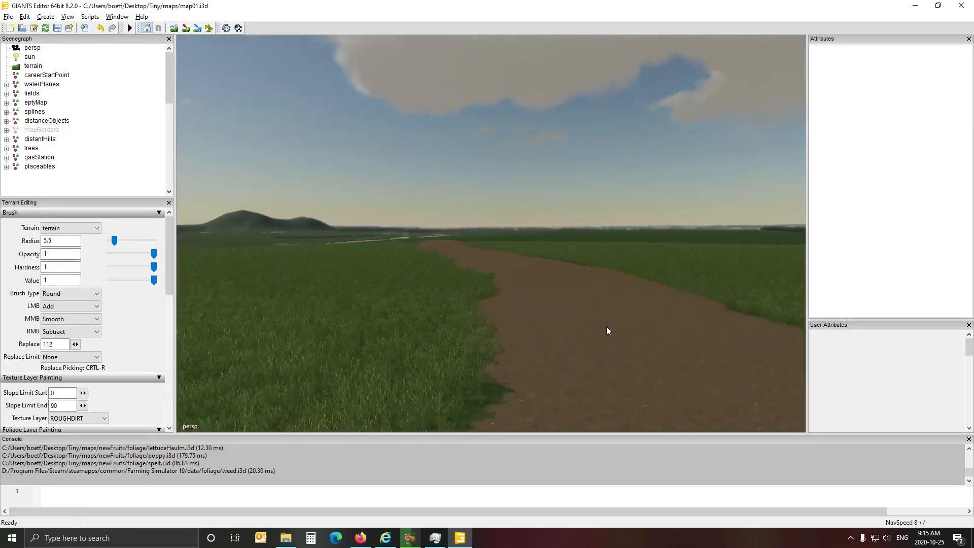
{"action": "right_click_drag", "start_coordinate": [608, 331], "coordinate": [183, 325]}
{"action": "key", "text": "s"}
{"action": "key", "text": "w"}
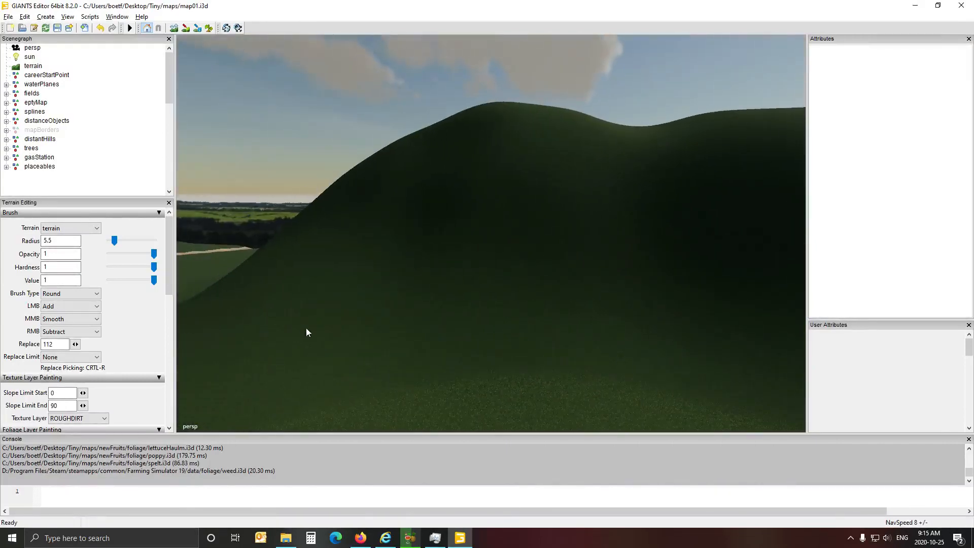
Step: Activate foliage painting beside the feeding trough in the farmyard and reduce the brush radius to 1.25
{"action": "right_click_drag", "start_coordinate": [391, 322], "coordinate": [609, 321]}
{"action": "key", "text": "w"}
{"action": "key", "text": "w"}
{"action": "key", "text": "w"}
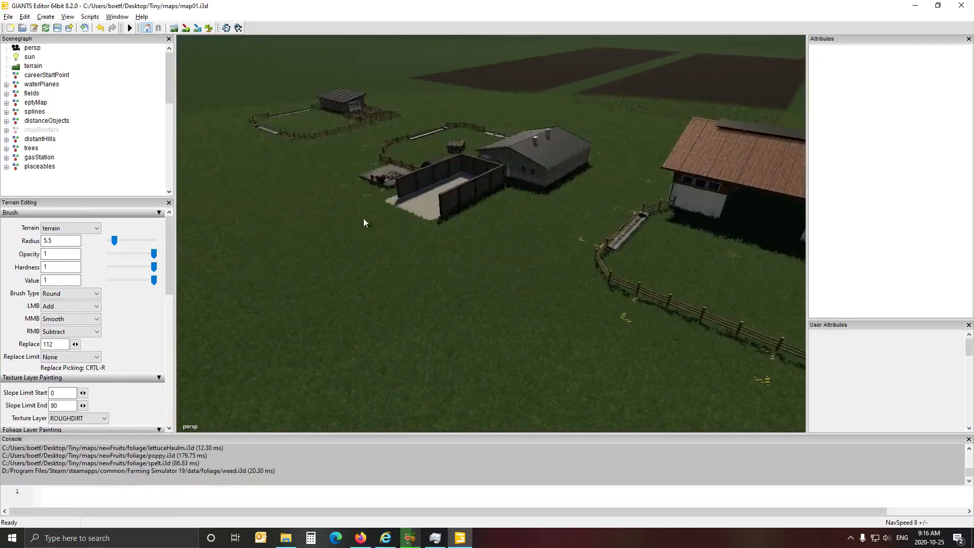
{"action": "right_click_drag", "start_coordinate": [363, 218], "coordinate": [358, 208]}
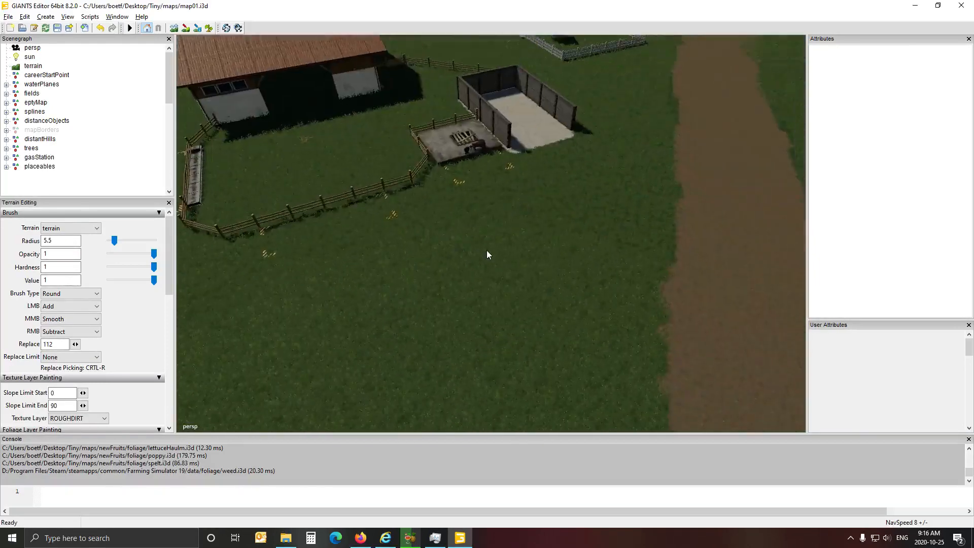
{"action": "right_click_drag", "start_coordinate": [486, 251], "coordinate": [484, 237]}
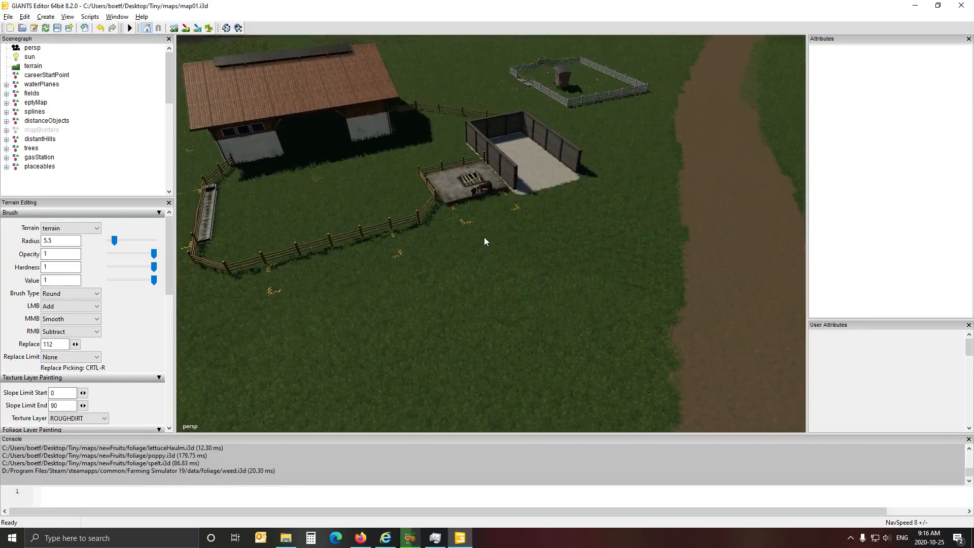
{"action": "left_click_drag", "start_coordinate": [485, 237], "coordinate": [474, 229], "text": "alt"}
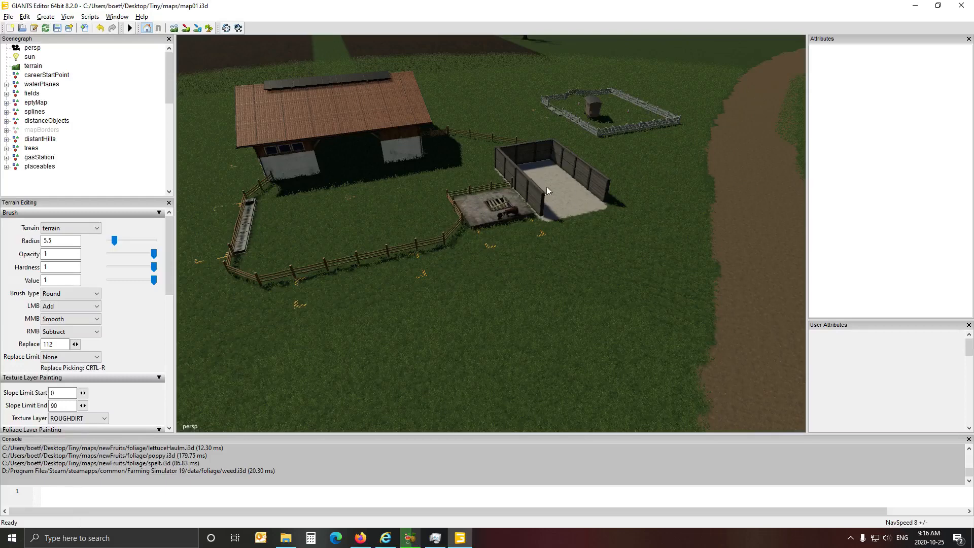
{"action": "right_click_drag", "start_coordinate": [592, 324], "coordinate": [527, 219]}
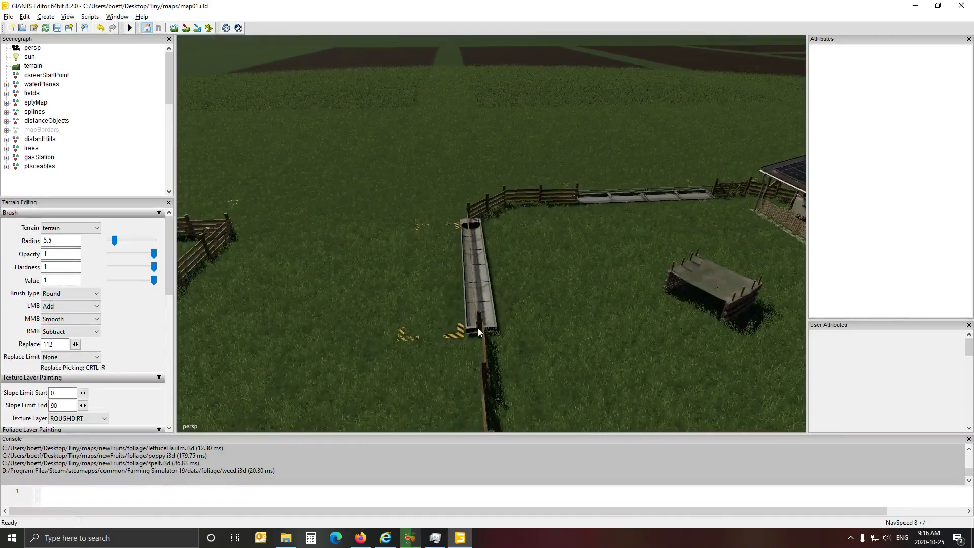
{"action": "left_click", "coordinate": [208, 27]}
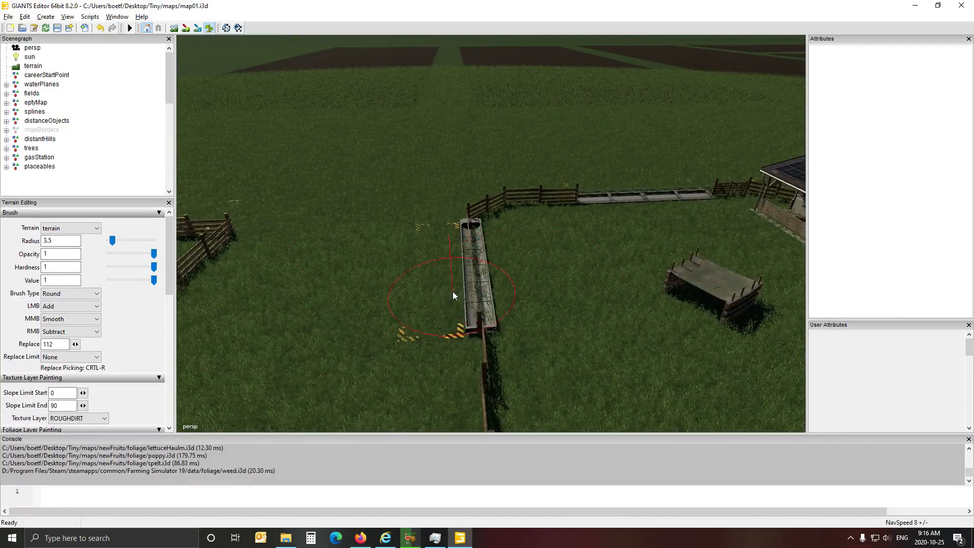
{"action": "scroll", "coordinate": [471, 273], "scroll_direction": "down", "scroll_amount": 4}
{"action": "scroll", "coordinate": [473, 235], "scroll_direction": "up", "scroll_amount": 1}
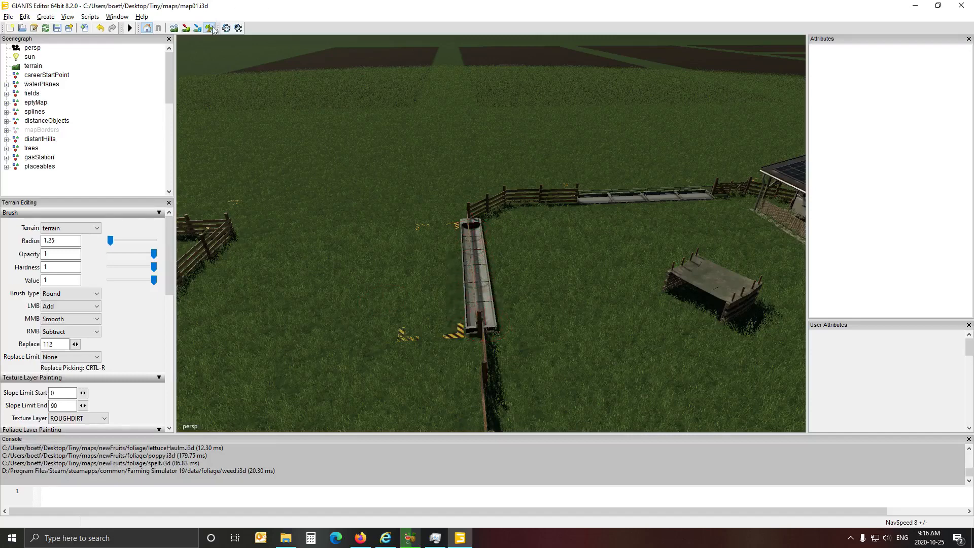
Step: Examine the crop foliage on the fields and the grass strips between them, both close up and from above
{"action": "mouse_move", "coordinate": [340, 155]}
{"action": "left_mouse_down", "text": "alt"}
{"action": "mouse_move", "coordinate": [233, 108]}
{"action": "mouse_move", "coordinate": [291, 113]}
{"action": "mouse_move", "coordinate": [294, 82]}
{"action": "mouse_move", "coordinate": [261, 81]}
{"action": "mouse_move", "coordinate": [300, 124]}
{"action": "mouse_move", "coordinate": [311, 153]}
{"action": "mouse_move", "coordinate": [299, 96]}
{"action": "mouse_move", "coordinate": [332, 206]}
{"action": "mouse_move", "coordinate": [335, 167]}
{"action": "left_mouse_up", "text": "alt"}
{"action": "scroll", "coordinate": [312, 153], "scroll_direction": "down", "scroll_amount": 4}
{"action": "scroll", "coordinate": [297, 93], "scroll_direction": "up", "scroll_amount": 4}
{"action": "scroll", "coordinate": [332, 206], "scroll_direction": "down", "scroll_amount": 5}
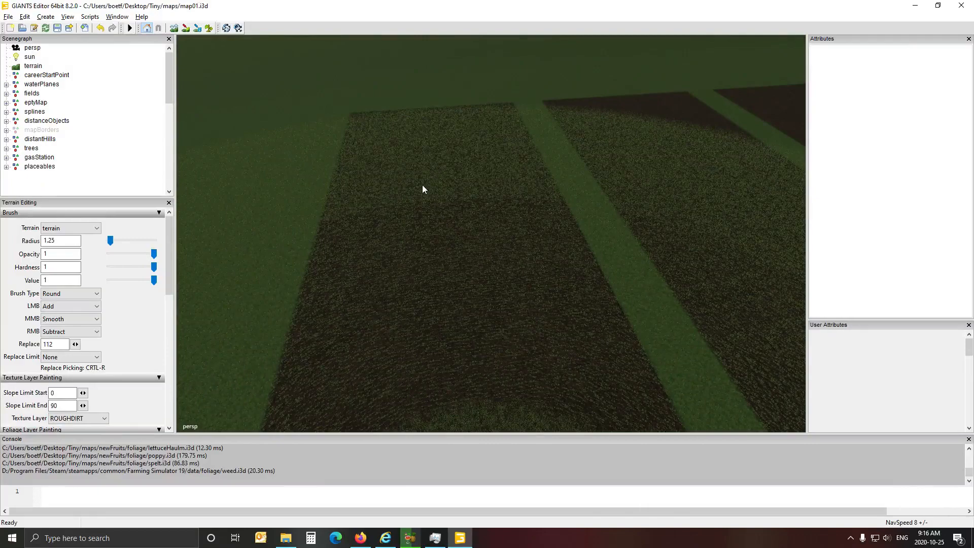
{"action": "left_click_drag", "start_coordinate": [422, 185], "coordinate": [526, 172], "text": "alt"}
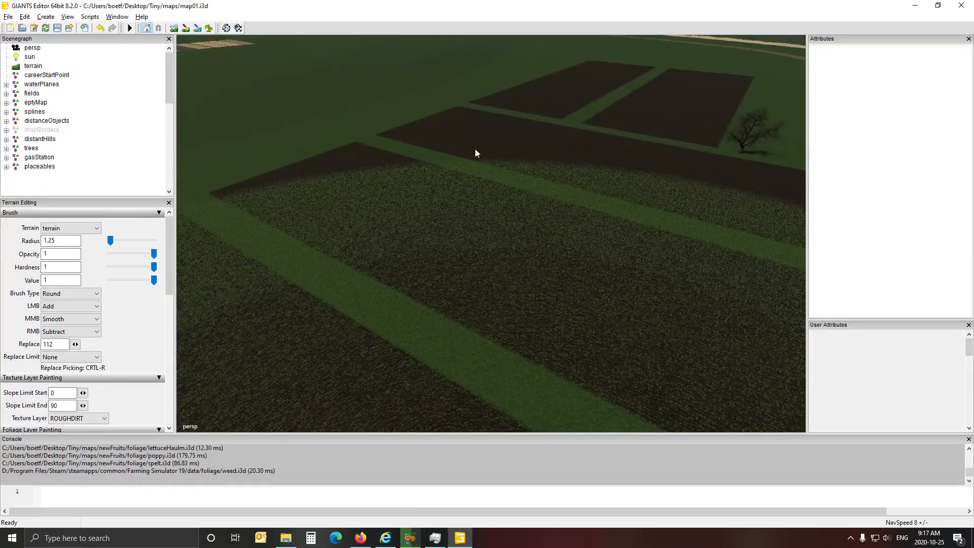
{"action": "left_click_drag", "start_coordinate": [491, 247], "coordinate": [436, 225], "text": "alt"}
{"action": "scroll", "coordinate": [577, 253], "scroll_direction": "up", "scroll_amount": 6}
{"action": "scroll", "coordinate": [404, 224], "scroll_direction": "down", "scroll_amount": 6}
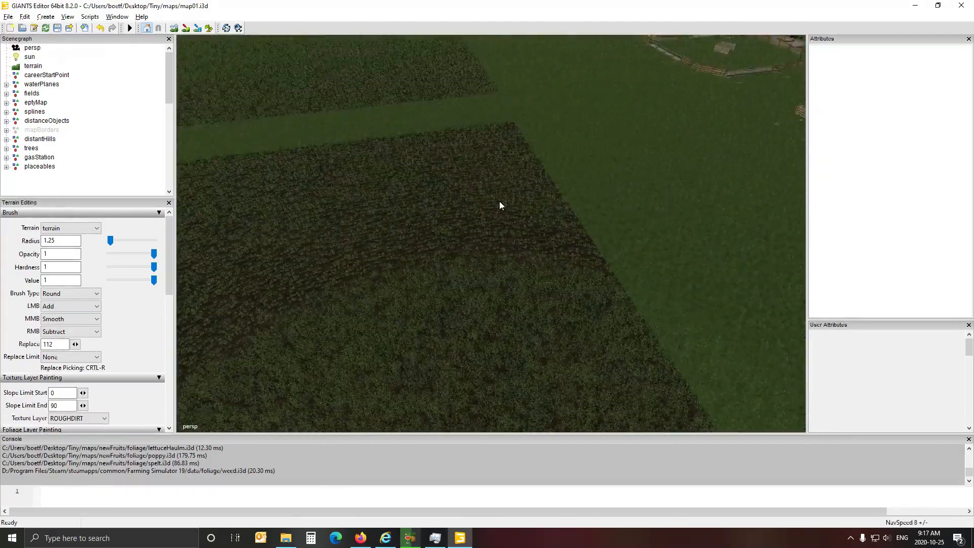
{"action": "left_click_drag", "start_coordinate": [499, 201], "coordinate": [469, 292], "text": "alt"}
{"action": "scroll", "coordinate": [470, 305], "scroll_direction": "down", "scroll_amount": 4}
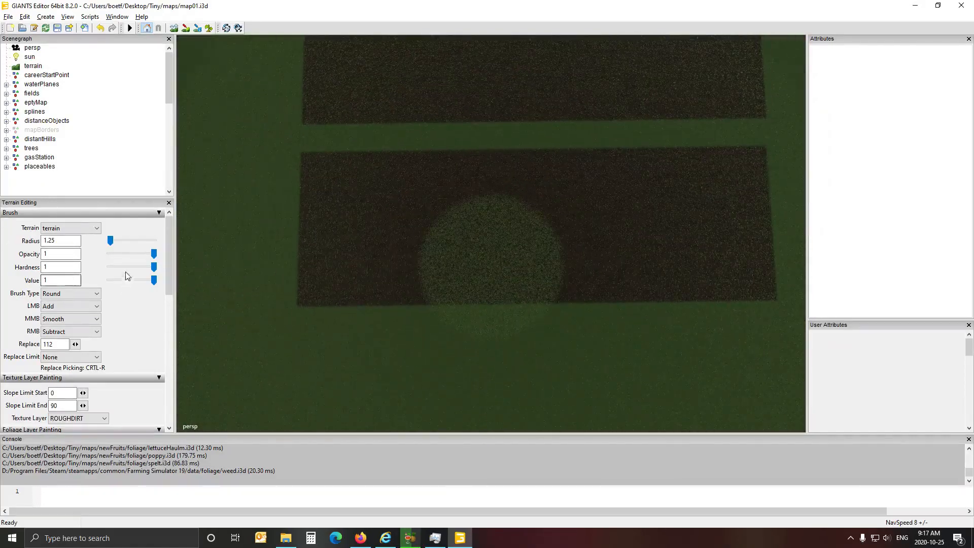
Step: Change the brush type to Square and enlarge the foliage brush radius to 22.75 over the crop field
{"action": "left_click", "coordinate": [59, 293]}
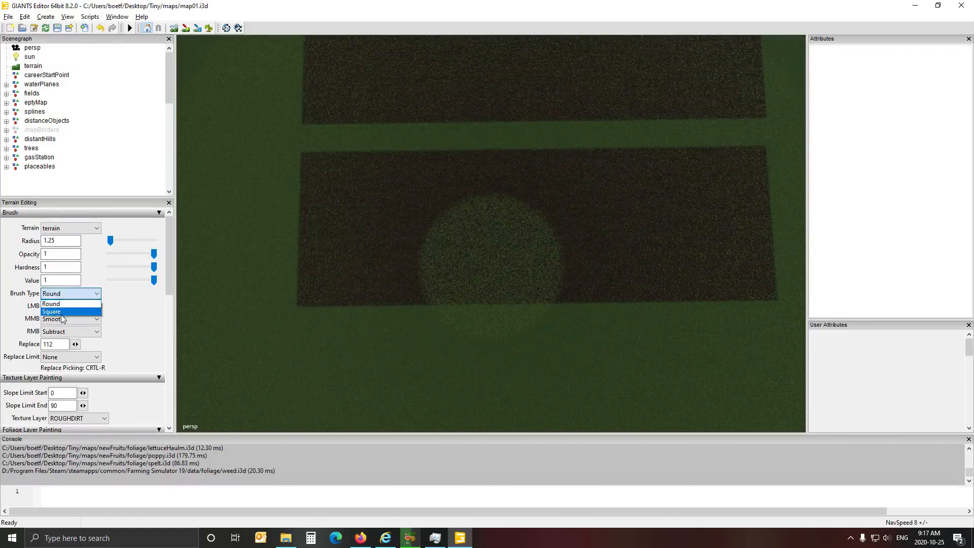
{"action": "left_click", "coordinate": [63, 309]}
{"action": "scroll", "coordinate": [393, 239], "scroll_direction": "down", "scroll_amount": 1}
{"action": "left_click", "coordinate": [209, 28]}
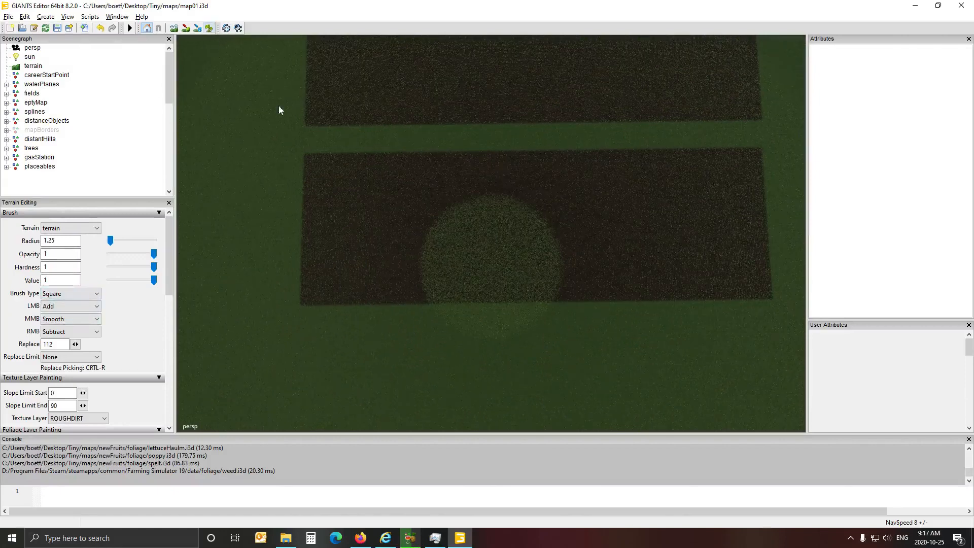
{"action": "scroll", "coordinate": [386, 227], "scroll_direction": "up", "scroll_amount": 14}
{"action": "scroll", "coordinate": [364, 229], "scroll_direction": "up", "scroll_amount": 5}
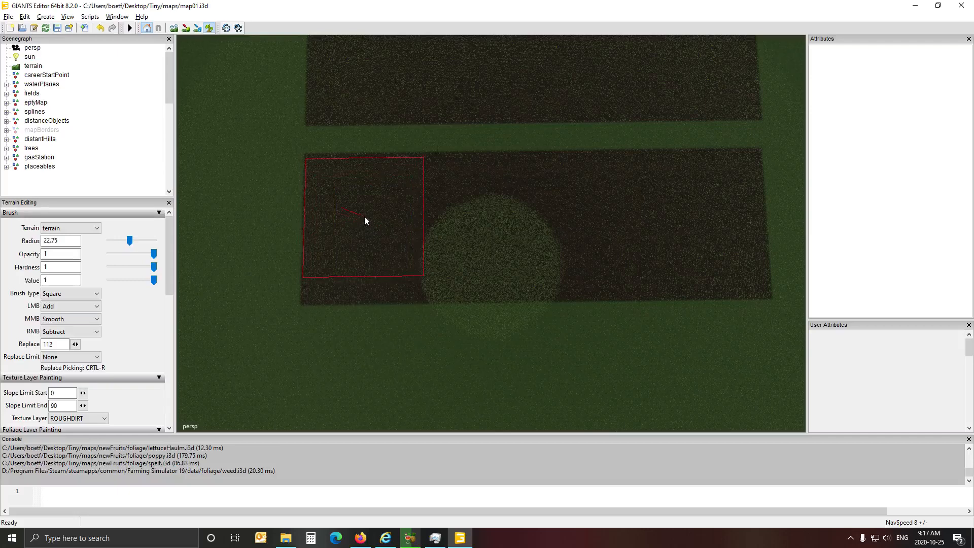
Step: Enlarge the square foliage brush radius to 29.25 and erase the grass foliage across the whole outermost field
{"action": "scroll", "coordinate": [375, 232], "scroll_direction": "up", "scroll_amount": 3}
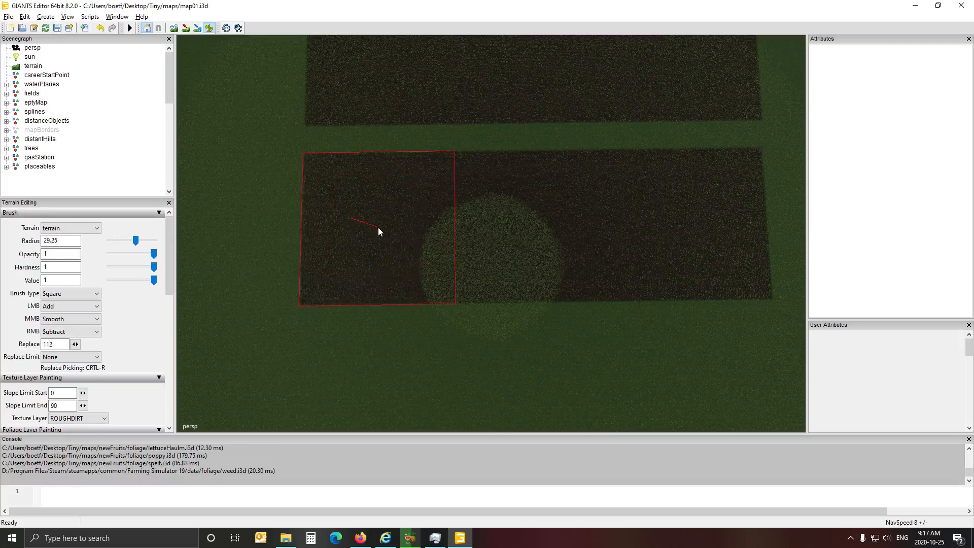
{"action": "left_click", "coordinate": [379, 229]}
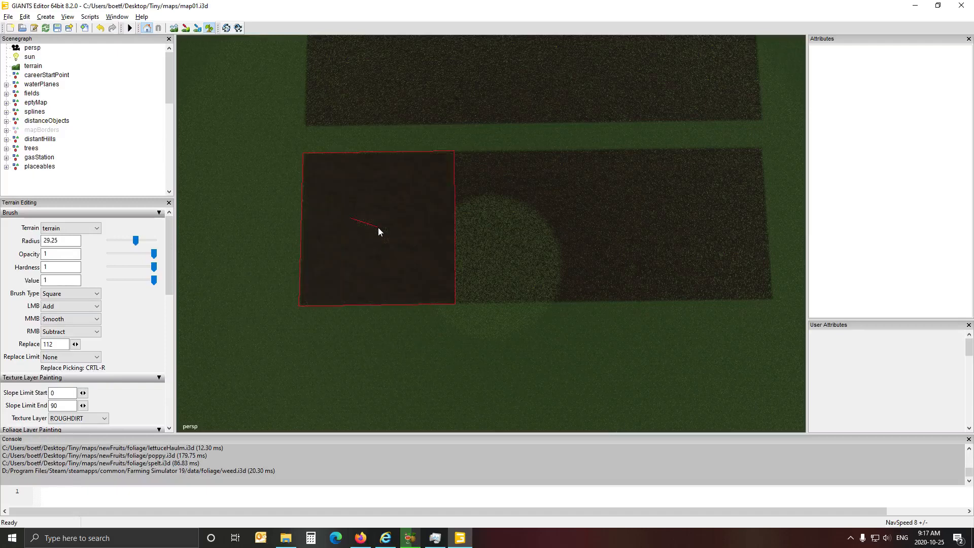
{"action": "left_click", "coordinate": [529, 225]}
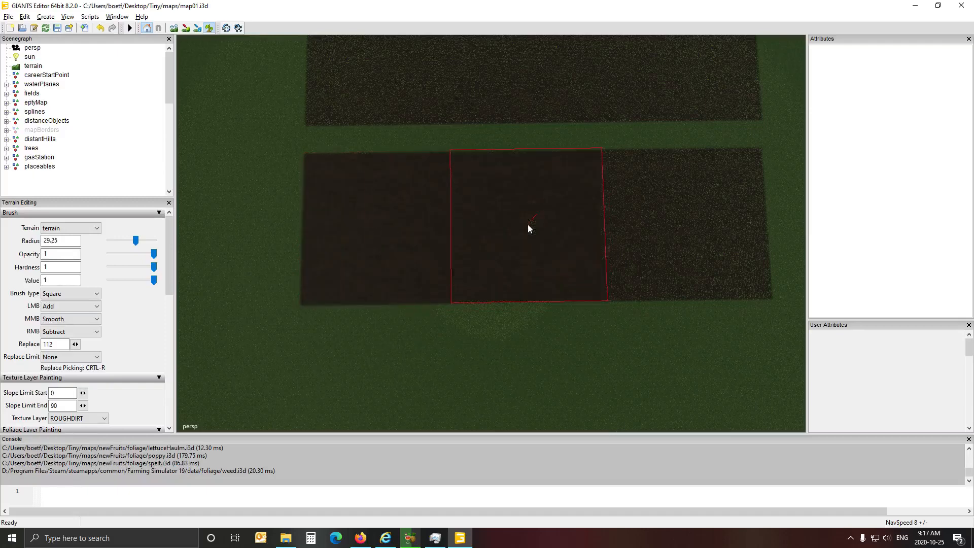
{"action": "left_click", "coordinate": [678, 225]}
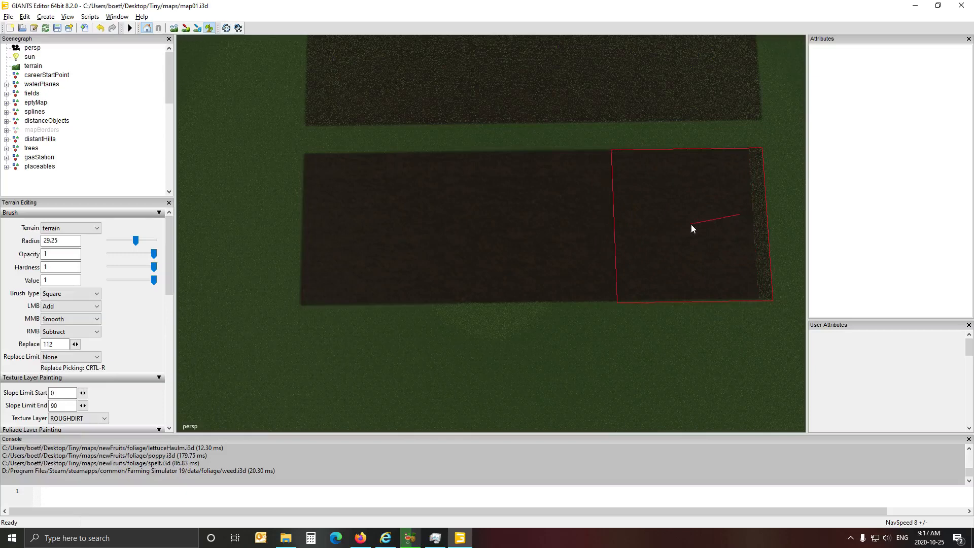
{"action": "left_click", "coordinate": [691, 225]}
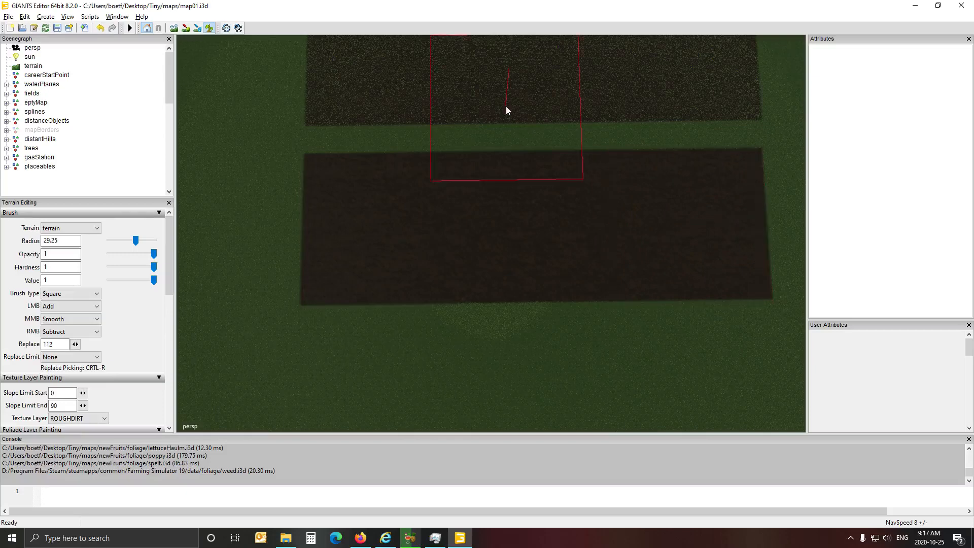
Step: Erase the grass foliage from the second field, directly beside the cleared one, in adjoining square patches
{"action": "left_click", "coordinate": [211, 31]}
{"action": "mouse_move", "coordinate": [490, 228]}
{"action": "left_mouse_down", "text": "alt"}
{"action": "mouse_move", "coordinate": [498, 132]}
{"action": "mouse_move", "coordinate": [488, 120]}
{"action": "mouse_move", "coordinate": [488, 278]}
{"action": "left_mouse_up", "text": "alt"}
{"action": "scroll", "coordinate": [488, 120], "scroll_direction": "up", "scroll_amount": 4}
{"action": "scroll", "coordinate": [488, 280], "scroll_direction": "down", "scroll_amount": 8}
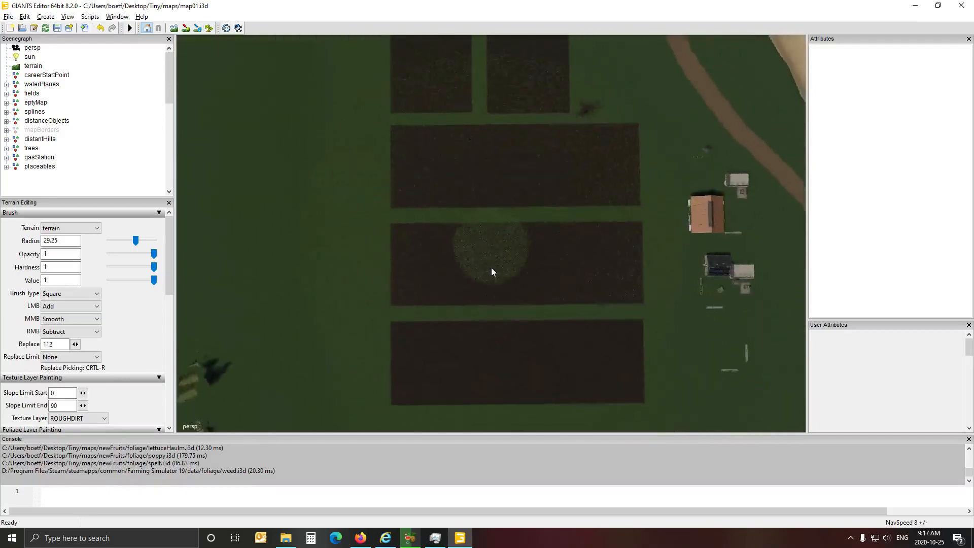
{"action": "left_click", "coordinate": [209, 28]}
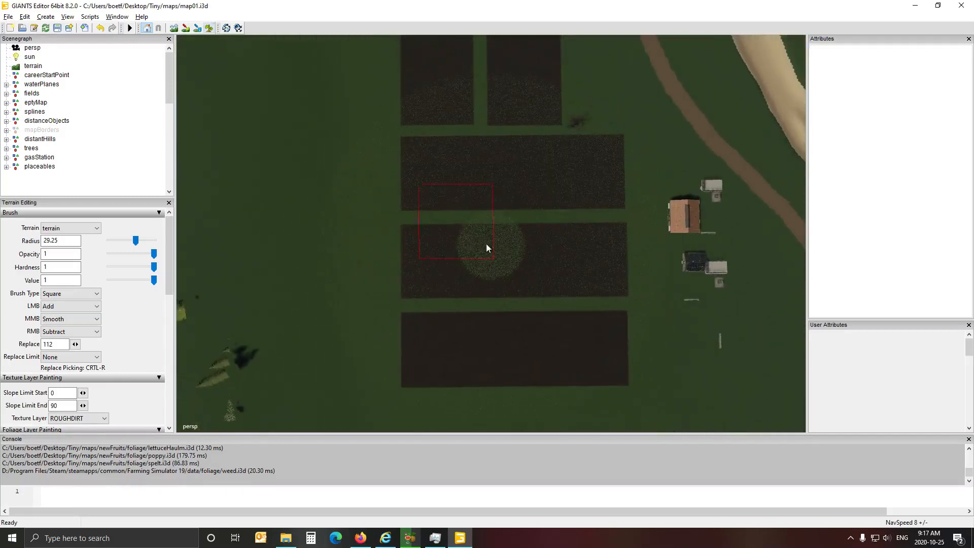
{"action": "left_click", "coordinate": [209, 28]}
{"action": "left_click", "coordinate": [439, 262]}
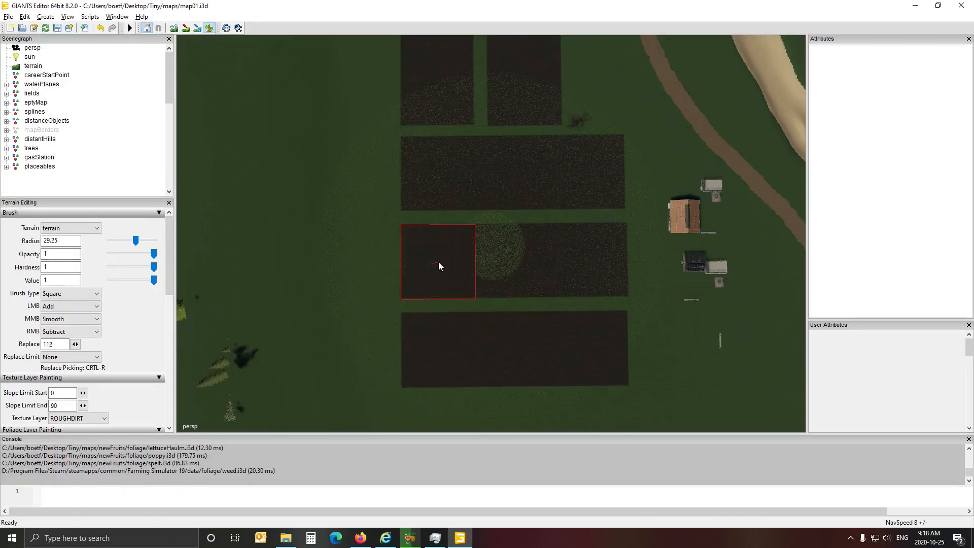
{"action": "left_click", "coordinate": [507, 264]}
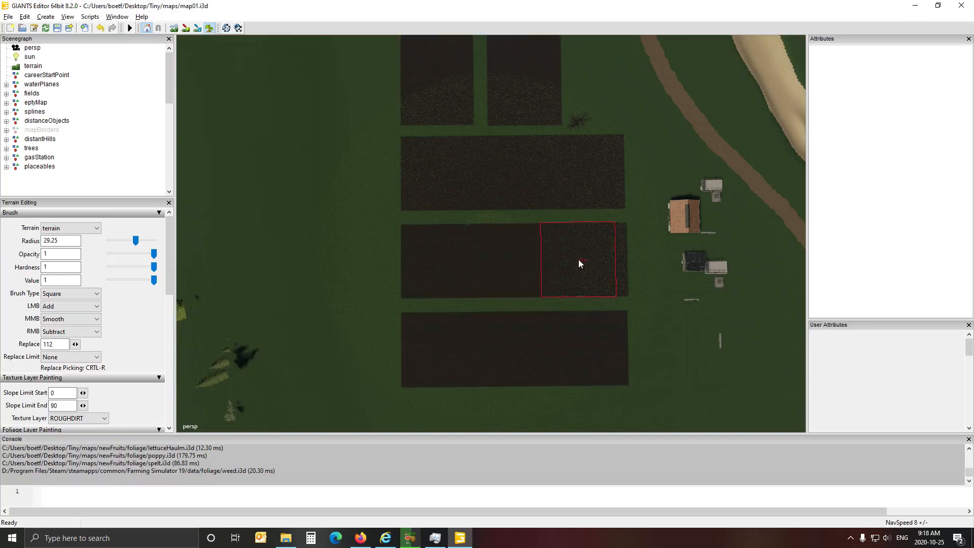
{"action": "left_click_drag", "start_coordinate": [580, 263], "coordinate": [592, 266]}
Step: Erase the grass foliage along the full length of the third parallel field, next to the lone tree
{"action": "left_click", "coordinate": [210, 29]}
{"action": "mouse_move", "coordinate": [394, 134]}
{"action": "left_mouse_down", "text": "alt"}
{"action": "mouse_move", "coordinate": [220, 159]}
{"action": "mouse_move", "coordinate": [220, 133]}
{"action": "left_mouse_up", "text": "alt"}
{"action": "key", "text": "d"}
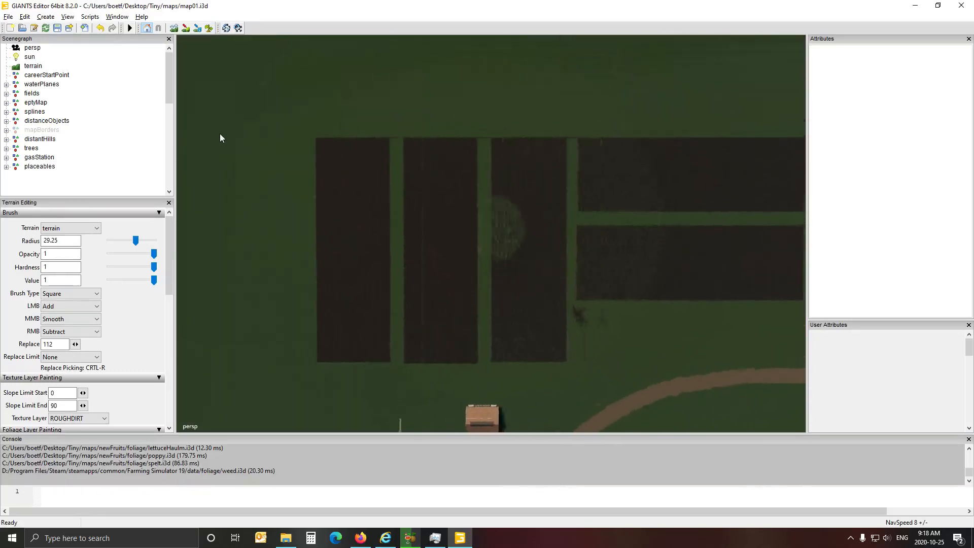
{"action": "left_click", "coordinate": [209, 28]}
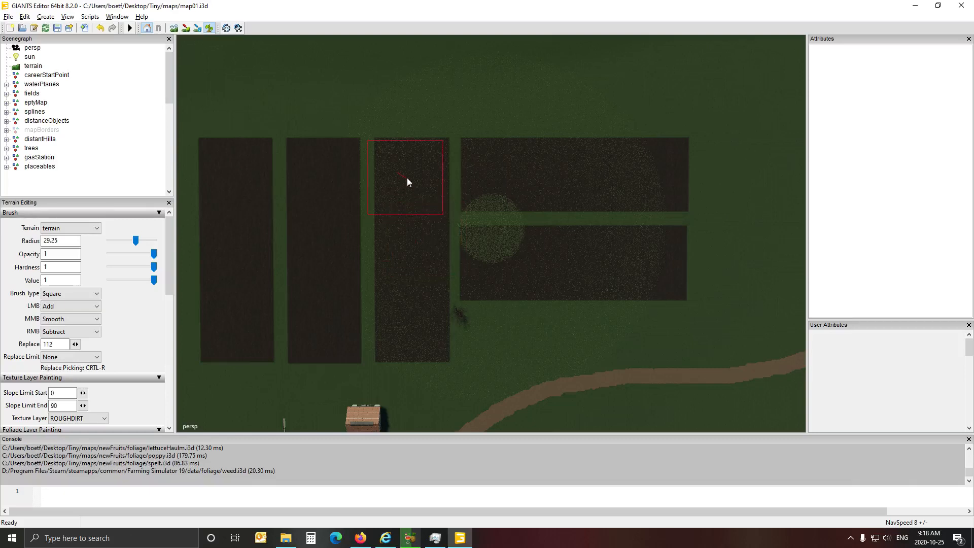
{"action": "left_click", "coordinate": [209, 28]}
{"action": "scroll", "coordinate": [561, 312], "scroll_direction": "down", "scroll_amount": 1}
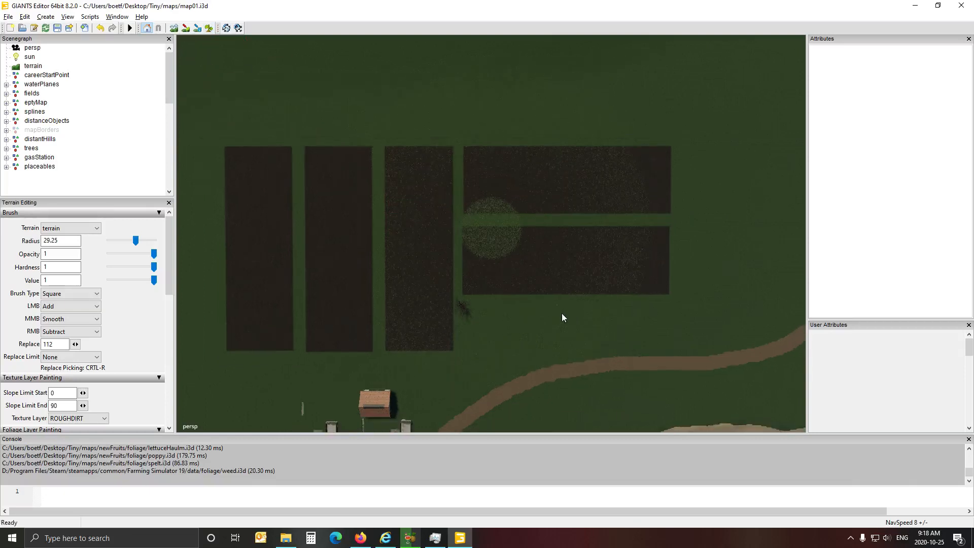
{"action": "key", "text": "Left"}
{"action": "right_click", "coordinate": [562, 313]}
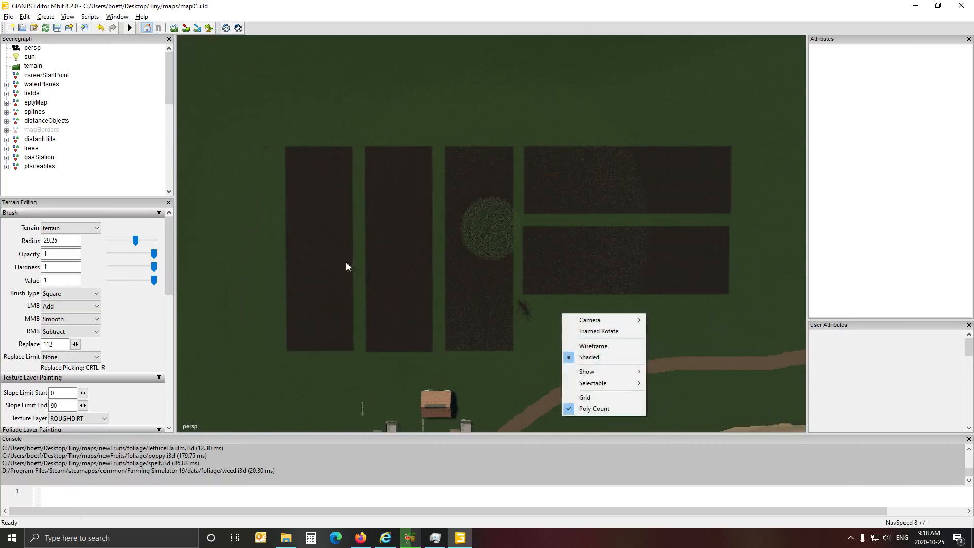
{"action": "left_click", "coordinate": [209, 28]}
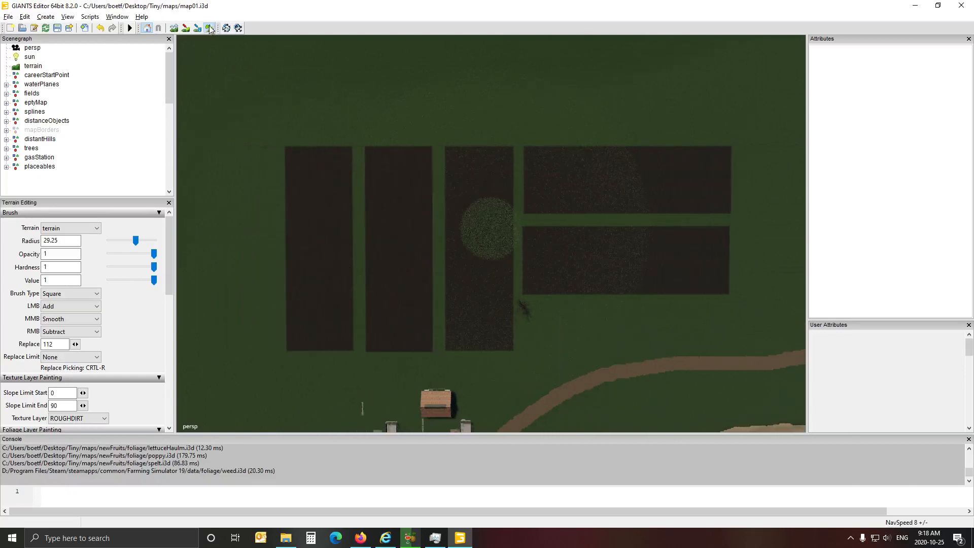
{"action": "left_click", "coordinate": [479, 181]}
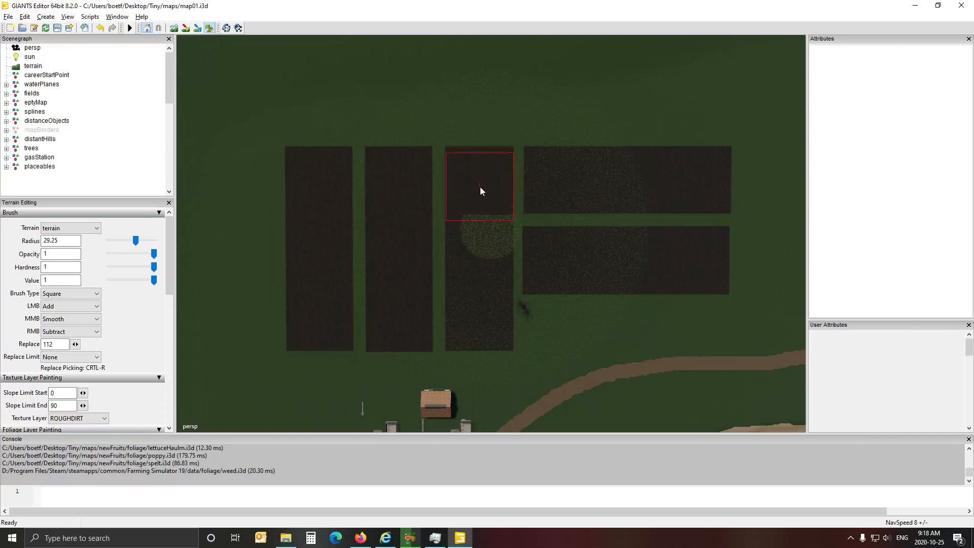
{"action": "left_click", "coordinate": [479, 242]}
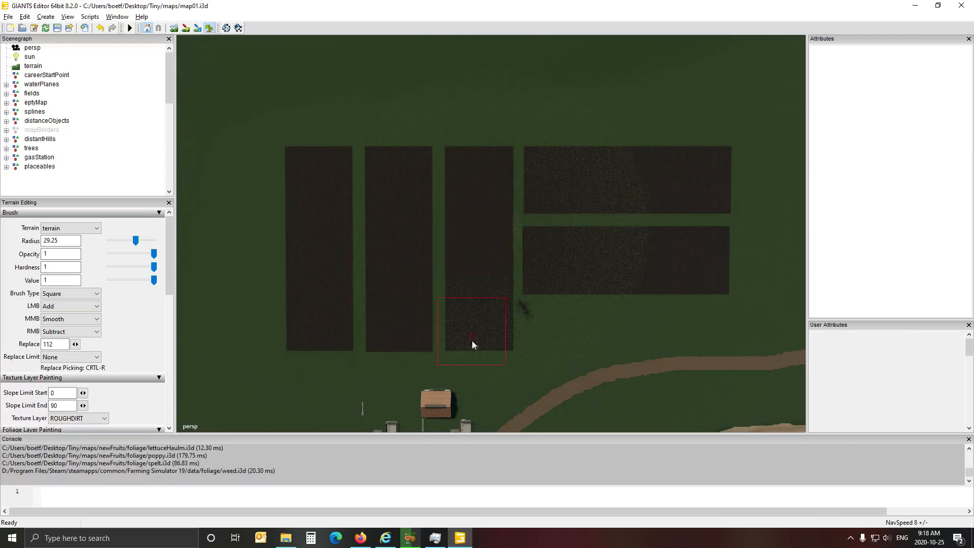
{"action": "left_click", "coordinate": [480, 311]}
{"action": "left_click", "coordinate": [480, 319]}
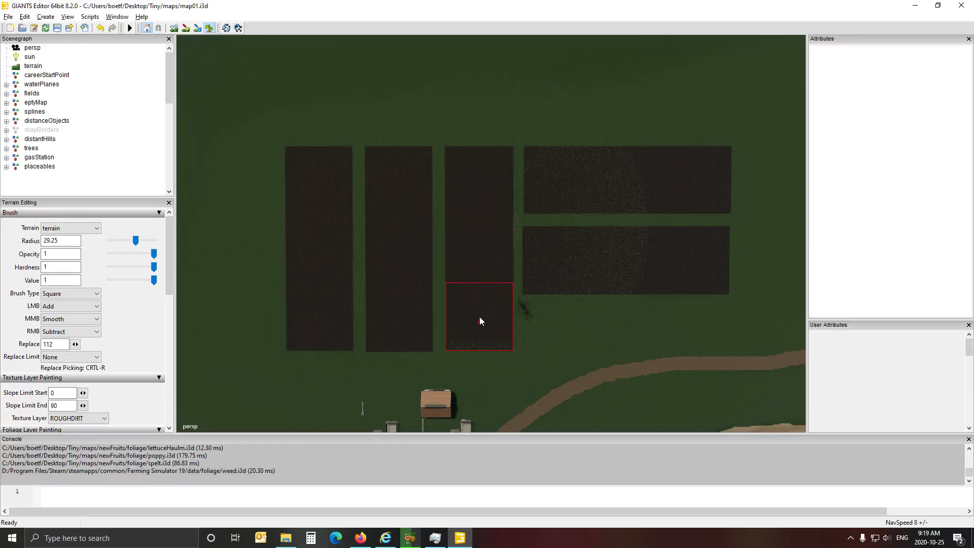
Step: Erase the remaining grass foliage from the two fields that lie crosswise to the three cleared ones
{"action": "left_click", "coordinate": [558, 261]}
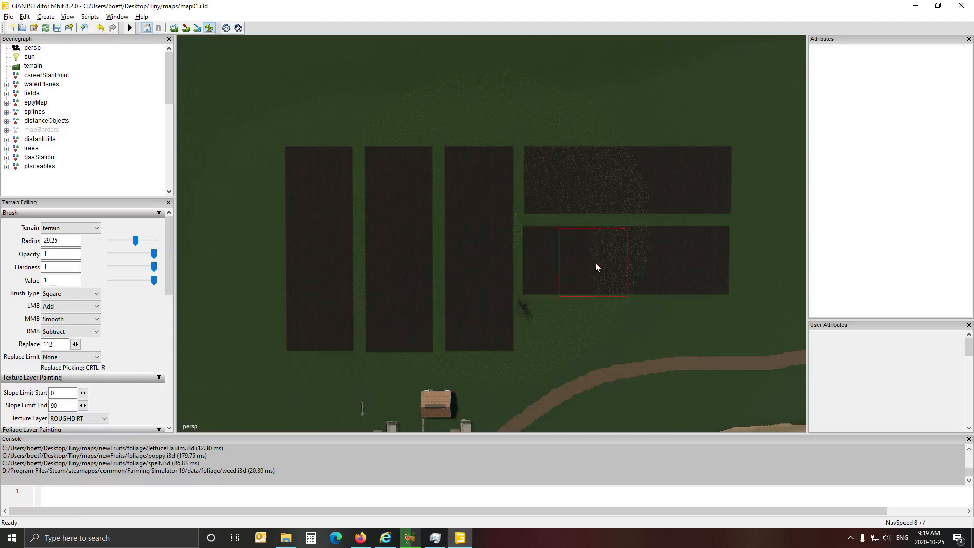
{"action": "left_click", "coordinate": [615, 263]}
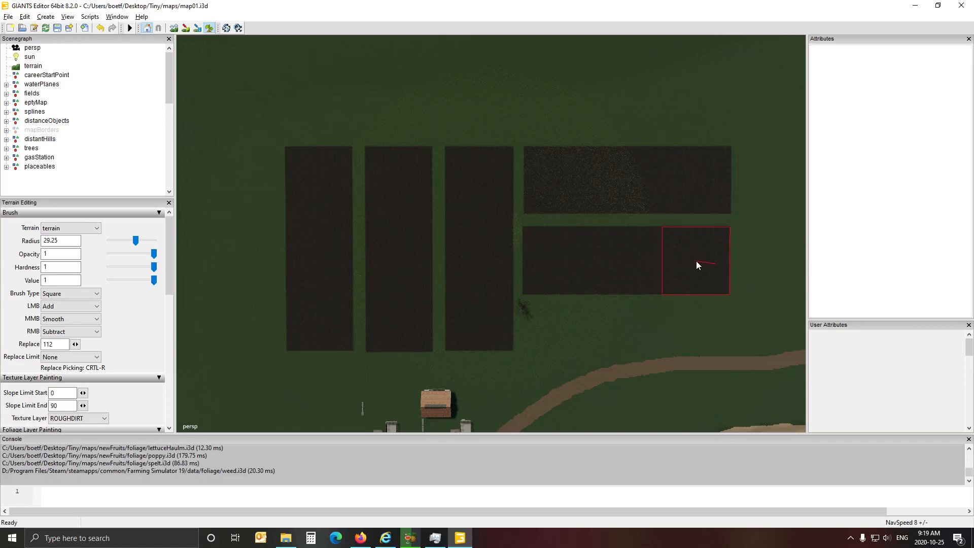
{"action": "left_click", "coordinate": [559, 179]}
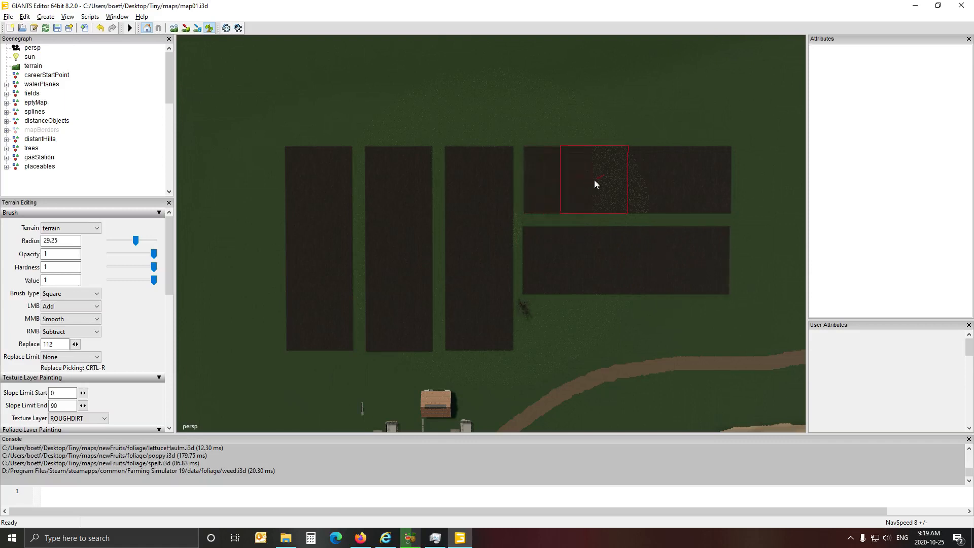
{"action": "left_click", "coordinate": [623, 181]}
Step: Switch the foliage layer to terrainDetail and paint over the thin green strip crossing the field
{"action": "left_click_drag", "start_coordinate": [507, 296], "coordinate": [748, 190], "text": "alt"}
{"action": "scroll", "coordinate": [665, 258], "scroll_direction": "up", "scroll_amount": 3}
{"action": "scroll", "coordinate": [665, 258], "scroll_direction": "up", "scroll_amount": 5}
{"action": "scroll", "coordinate": [494, 224], "scroll_direction": "up", "scroll_amount": 8}
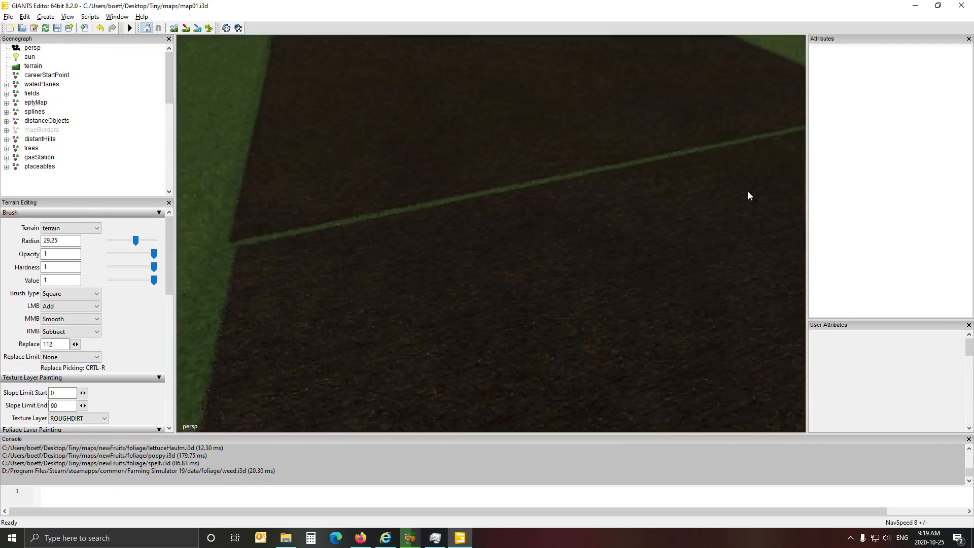
{"action": "left_click_drag", "start_coordinate": [480, 317], "coordinate": [632, 402], "text": "alt"}
{"action": "left_click_drag", "start_coordinate": [433, 324], "coordinate": [233, 349], "text": "alt"}
{"action": "scroll", "coordinate": [431, 323], "scroll_direction": "down", "scroll_amount": 5}
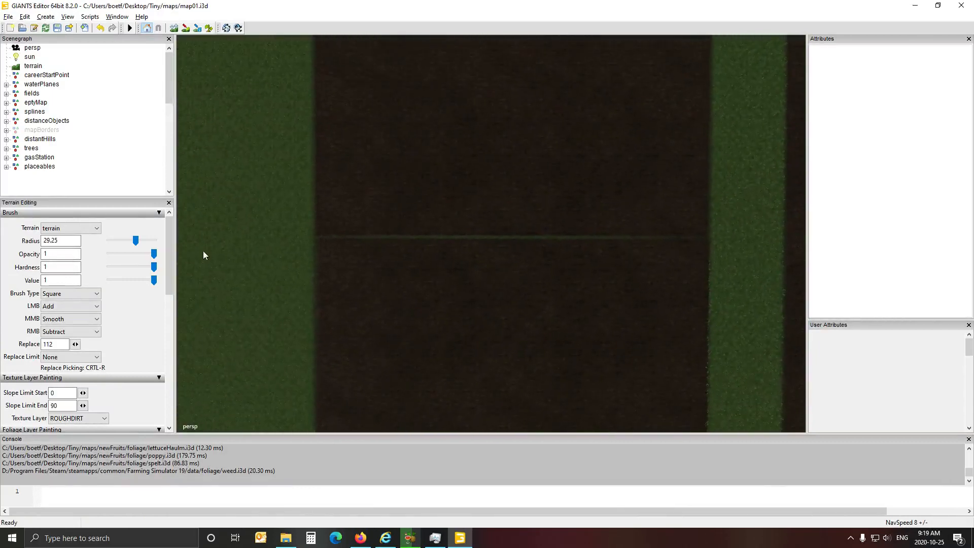
{"action": "left_click", "coordinate": [185, 29]}
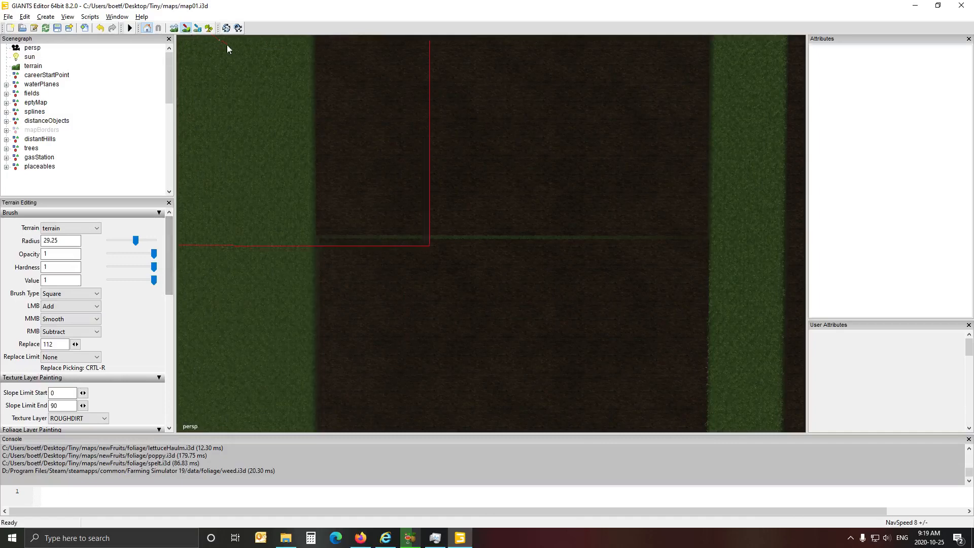
{"action": "left_click", "coordinate": [208, 28]}
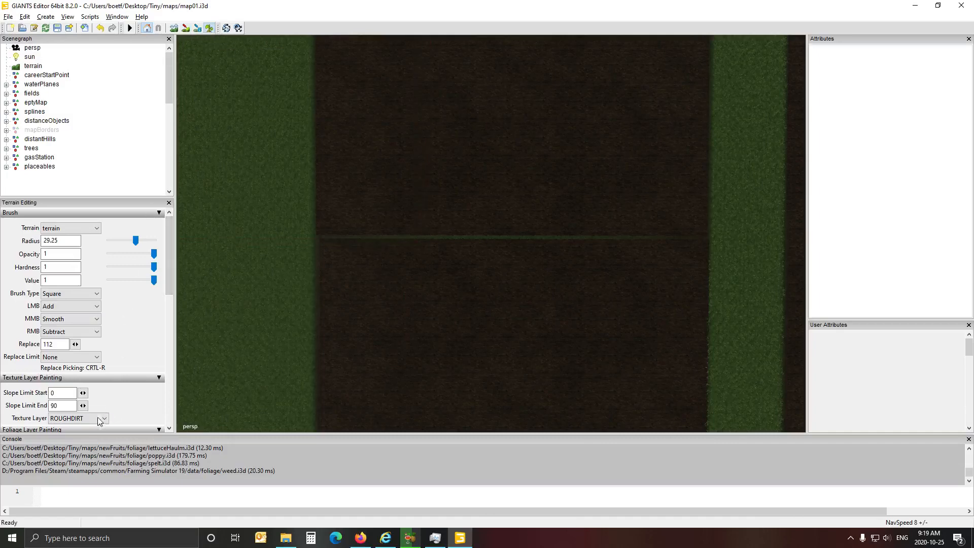
{"action": "left_click_drag", "start_coordinate": [171, 235], "coordinate": [174, 284]}
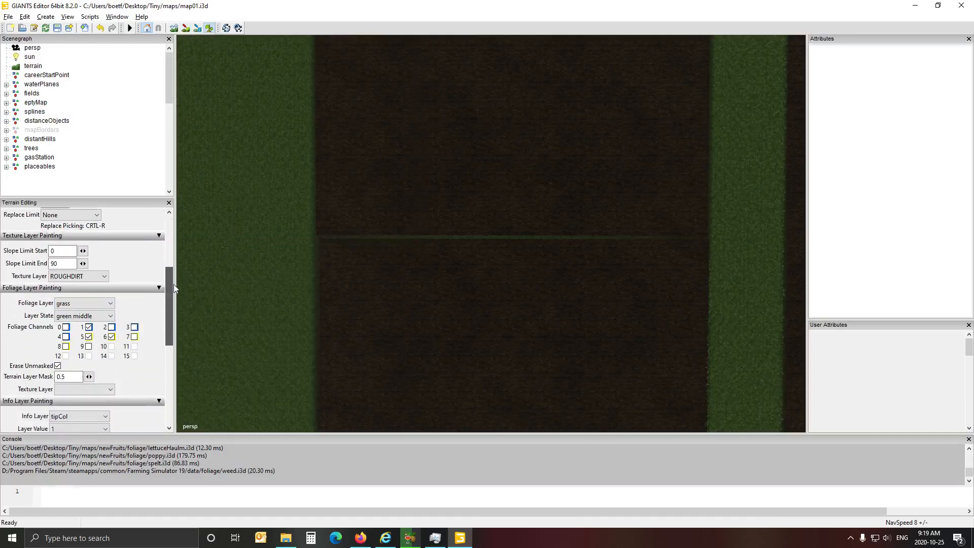
{"action": "left_click", "coordinate": [101, 303]}
{"action": "scroll", "coordinate": [115, 347], "scroll_direction": "up", "scroll_amount": 2}
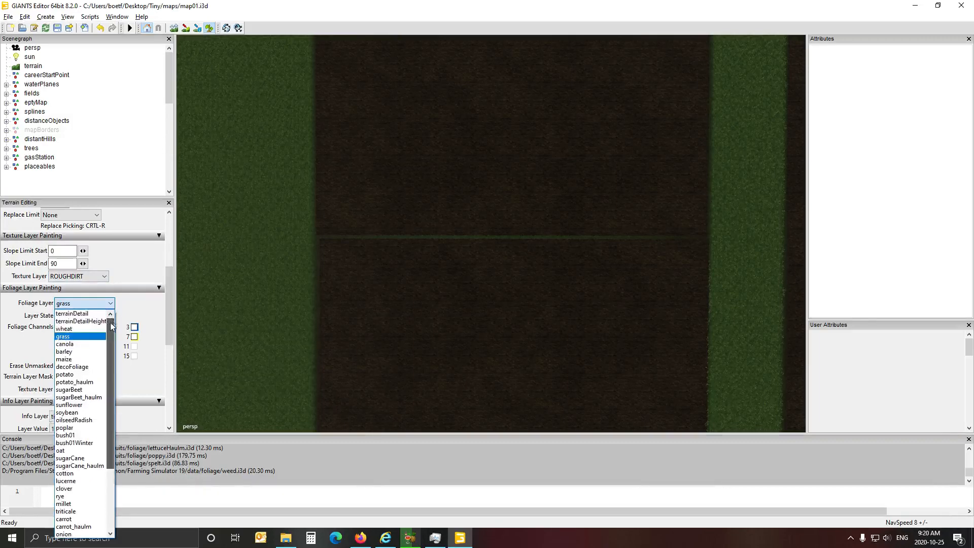
{"action": "left_click", "coordinate": [102, 314]}
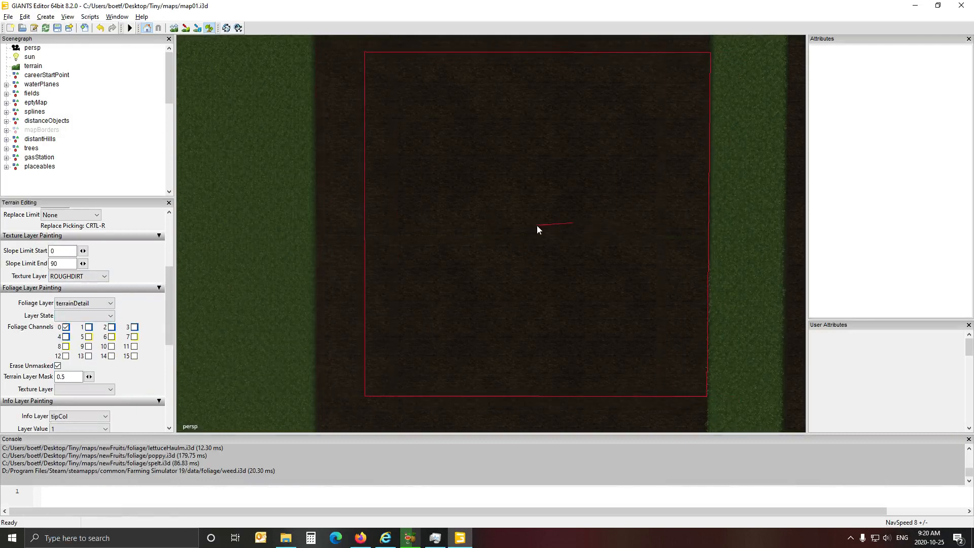
Step: Leave foliage painting and examine the cleared fields and the grass strips between them, close up and from above
{"action": "left_click", "coordinate": [210, 28]}
{"action": "mouse_move", "coordinate": [368, 153]}
{"action": "left_mouse_down", "text": "alt"}
{"action": "mouse_move", "coordinate": [446, 94]}
{"action": "mouse_move", "coordinate": [449, 131]}
{"action": "mouse_move", "coordinate": [447, 57]}
{"action": "mouse_move", "coordinate": [497, 164]}
{"action": "mouse_move", "coordinate": [497, 134]}
{"action": "mouse_move", "coordinate": [681, 135]}
{"action": "mouse_move", "coordinate": [504, 215]}
{"action": "mouse_move", "coordinate": [482, 199]}
{"action": "mouse_move", "coordinate": [425, 212]}
{"action": "mouse_move", "coordinate": [674, 219]}
{"action": "mouse_move", "coordinate": [564, 229]}
{"action": "mouse_move", "coordinate": [588, 218]}
{"action": "mouse_move", "coordinate": [561, 233]}
{"action": "mouse_move", "coordinate": [381, 232]}
{"action": "mouse_move", "coordinate": [705, 245]}
{"action": "mouse_move", "coordinate": [583, 289]}
{"action": "mouse_move", "coordinate": [597, 269]}
{"action": "mouse_move", "coordinate": [405, 271]}
{"action": "mouse_move", "coordinate": [399, 259]}
{"action": "mouse_move", "coordinate": [179, 365]}
{"action": "mouse_move", "coordinate": [187, 363]}
{"action": "left_mouse_up", "text": "alt"}
{"action": "left_click_drag", "start_coordinate": [334, 336], "coordinate": [603, 319], "text": "alt"}
{"action": "scroll", "coordinate": [465, 251], "scroll_direction": "up", "scroll_amount": 5}
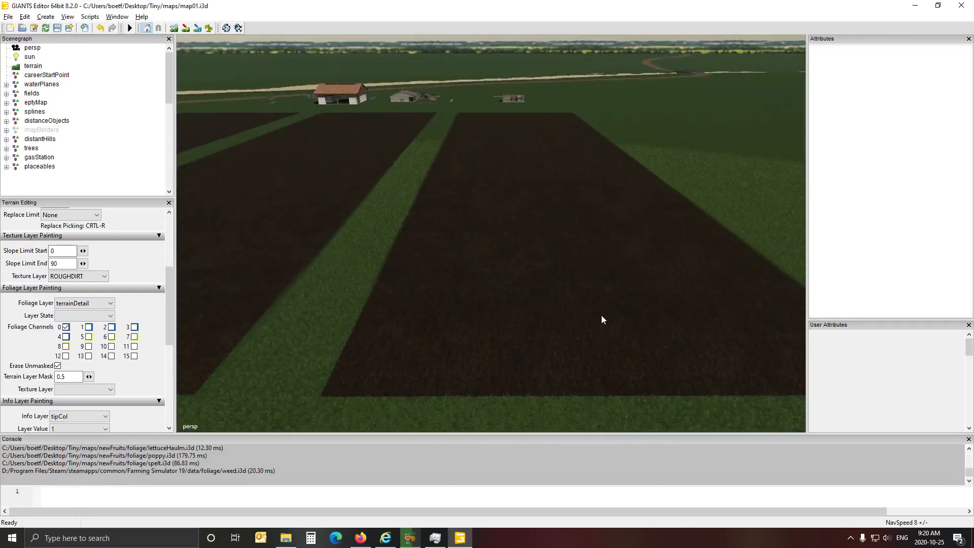
{"action": "left_click_drag", "start_coordinate": [539, 321], "coordinate": [505, 308], "text": "alt"}
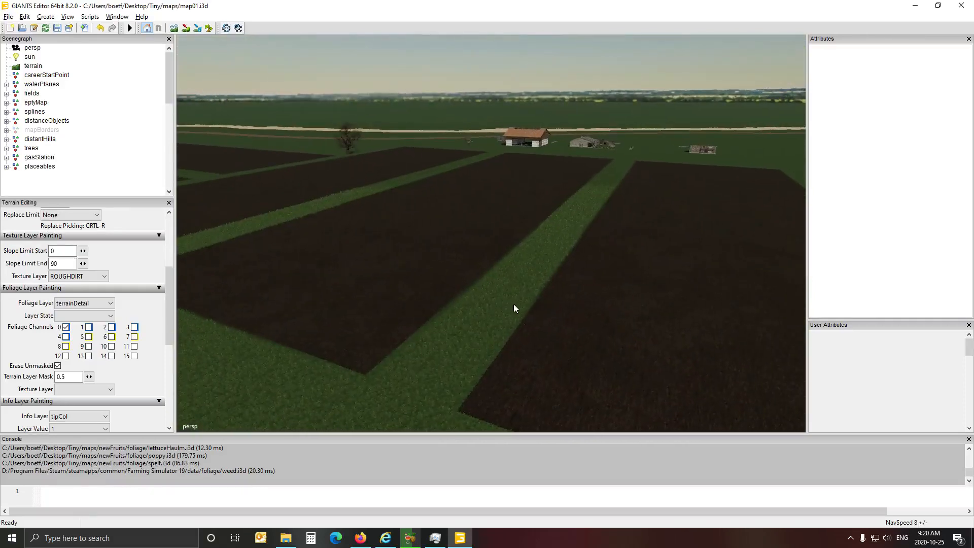
{"action": "left_click_drag", "start_coordinate": [502, 332], "coordinate": [464, 355], "text": "alt"}
{"action": "scroll", "coordinate": [463, 351], "scroll_direction": "down", "scroll_amount": 5}
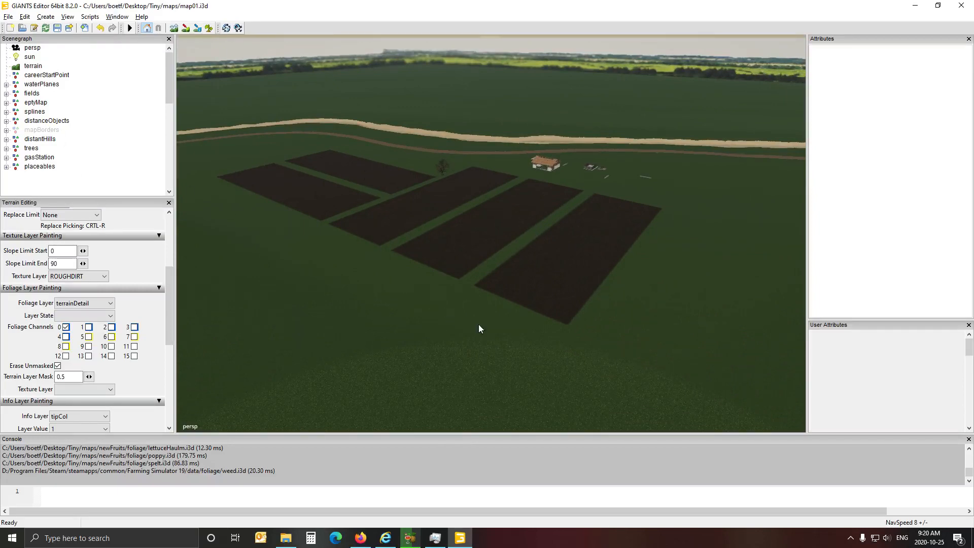
{"action": "left_click_drag", "start_coordinate": [479, 325], "coordinate": [551, 397], "text": "alt"}
{"action": "scroll", "coordinate": [431, 260], "scroll_direction": "up", "scroll_amount": 3}
{"action": "scroll", "coordinate": [466, 276], "scroll_direction": "up", "scroll_amount": 4}
{"action": "scroll", "coordinate": [551, 397], "scroll_direction": "down", "scroll_amount": 4}
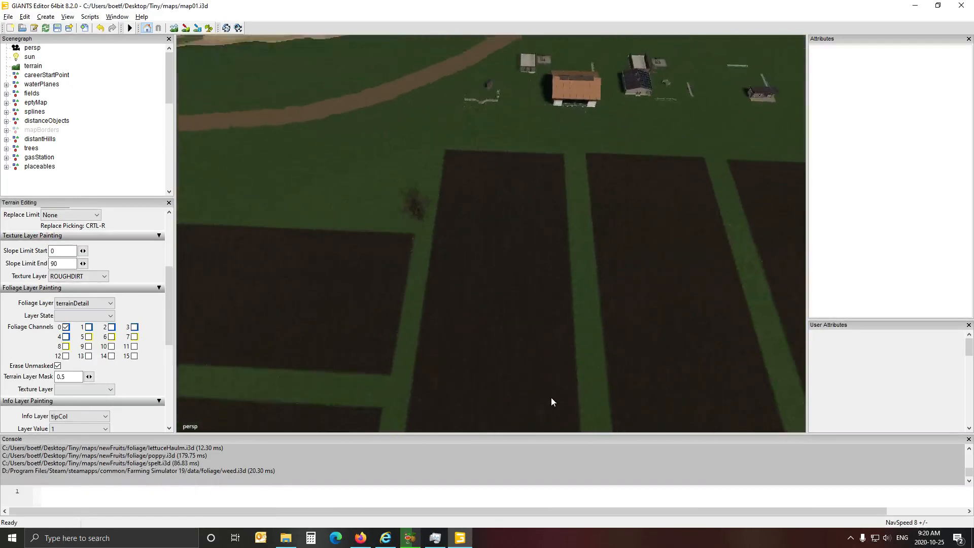
{"action": "scroll", "coordinate": [551, 398], "scroll_direction": "down", "scroll_amount": 4}
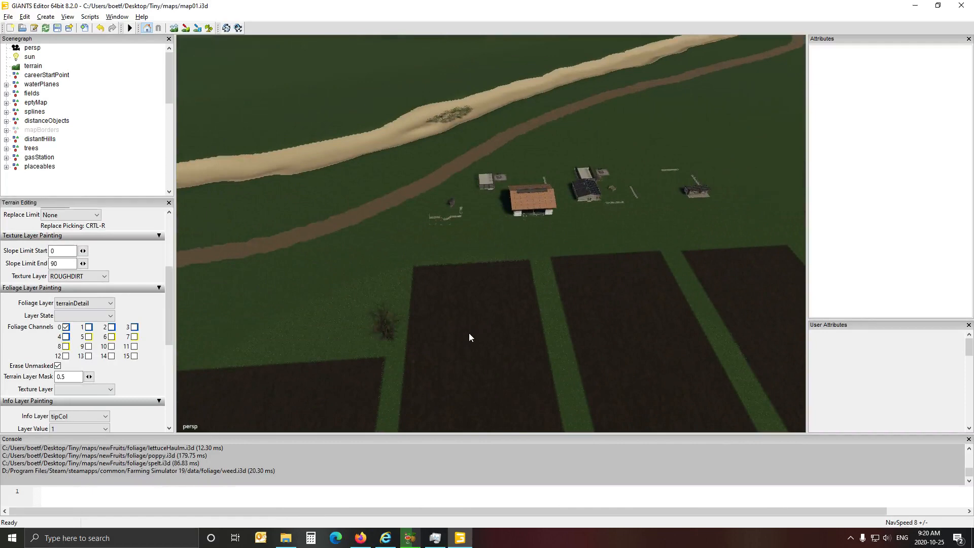
Step: Look over the grass around the farm buildings, animal pens and nearby dirt road
{"action": "scroll", "coordinate": [455, 327], "scroll_direction": "up", "scroll_amount": 5}
{"action": "scroll", "coordinate": [456, 325], "scroll_direction": "up", "scroll_amount": 5}
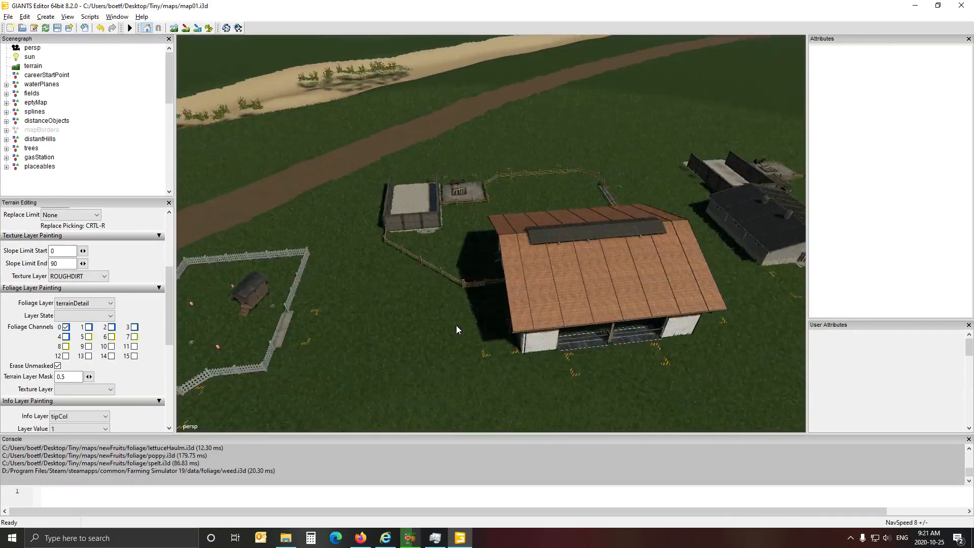
{"action": "left_click_drag", "start_coordinate": [443, 337], "coordinate": [711, 307], "text": "alt"}
{"action": "left_click_drag", "start_coordinate": [484, 307], "coordinate": [337, 286], "text": "alt"}
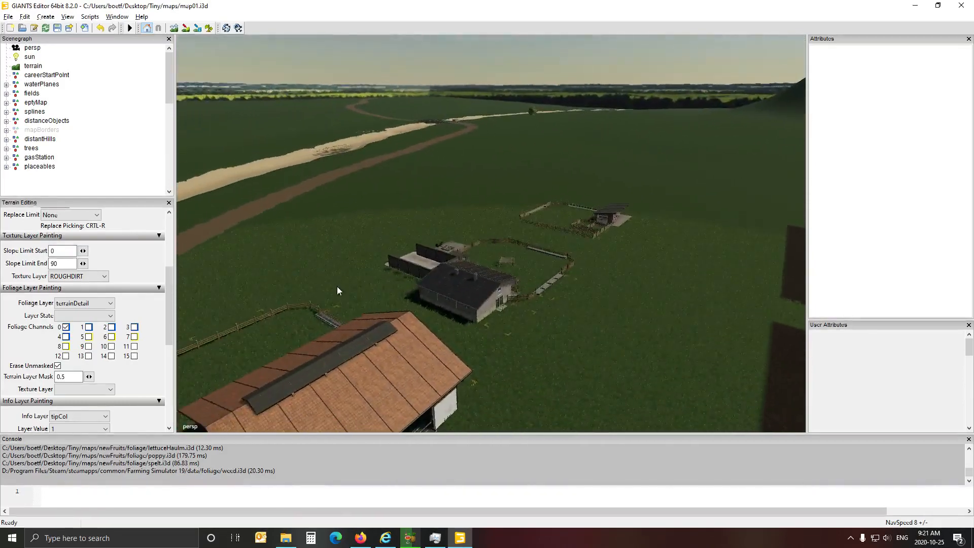
{"action": "left_click_drag", "start_coordinate": [665, 294], "coordinate": [579, 274], "text": "alt"}
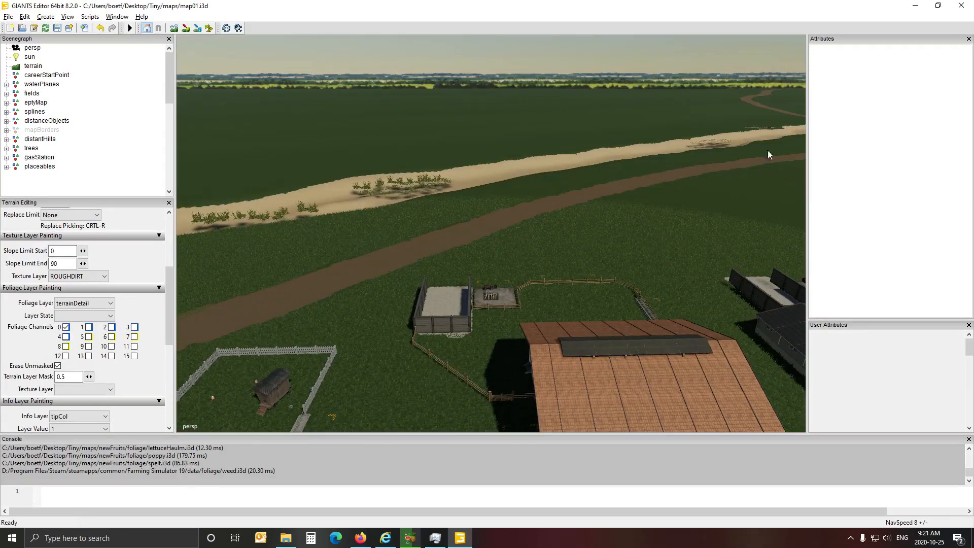
Step: Examine the river, its banks, the dirt road, the farm and the cleared fields, from near ground level and from above
{"action": "left_click_drag", "start_coordinate": [553, 227], "coordinate": [329, 189], "text": "alt"}
{"action": "scroll", "coordinate": [660, 170], "scroll_direction": "up", "scroll_amount": 6}
{"action": "scroll", "coordinate": [665, 174], "scroll_direction": "up", "scroll_amount": 6}
{"action": "scroll", "coordinate": [735, 182], "scroll_direction": "up", "scroll_amount": 8}
{"action": "scroll", "coordinate": [419, 248], "scroll_direction": "down", "scroll_amount": 6}
{"action": "scroll", "coordinate": [427, 245], "scroll_direction": "up", "scroll_amount": 5}
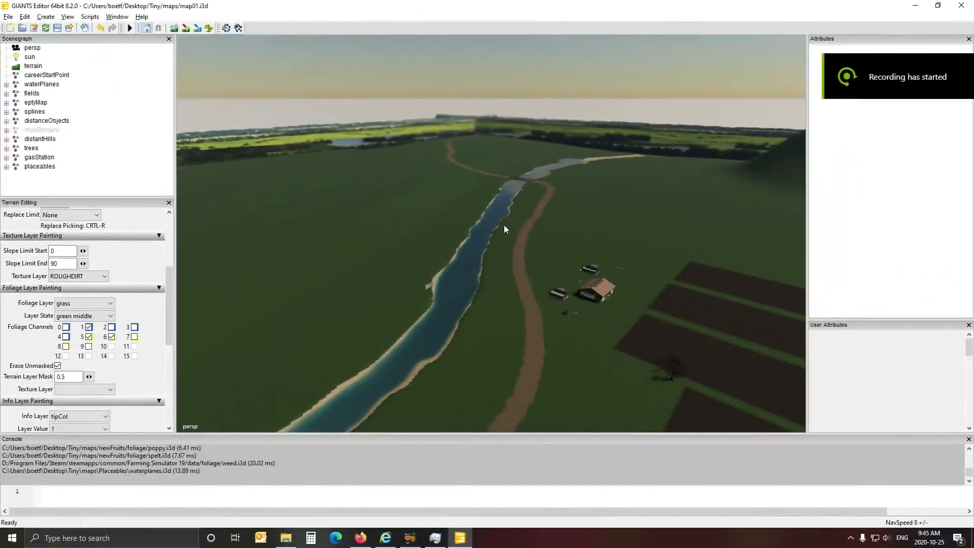
{"action": "left_click_drag", "start_coordinate": [503, 224], "coordinate": [372, 190], "text": "alt"}
{"action": "scroll", "coordinate": [487, 237], "scroll_direction": "up", "scroll_amount": 6}
{"action": "scroll", "coordinate": [519, 208], "scroll_direction": "up", "scroll_amount": 4}
{"action": "scroll", "coordinate": [529, 190], "scroll_direction": "up", "scroll_amount": 6}
{"action": "scroll", "coordinate": [531, 184], "scroll_direction": "up", "scroll_amount": 8}
{"action": "scroll", "coordinate": [372, 189], "scroll_direction": "up", "scroll_amount": 8}
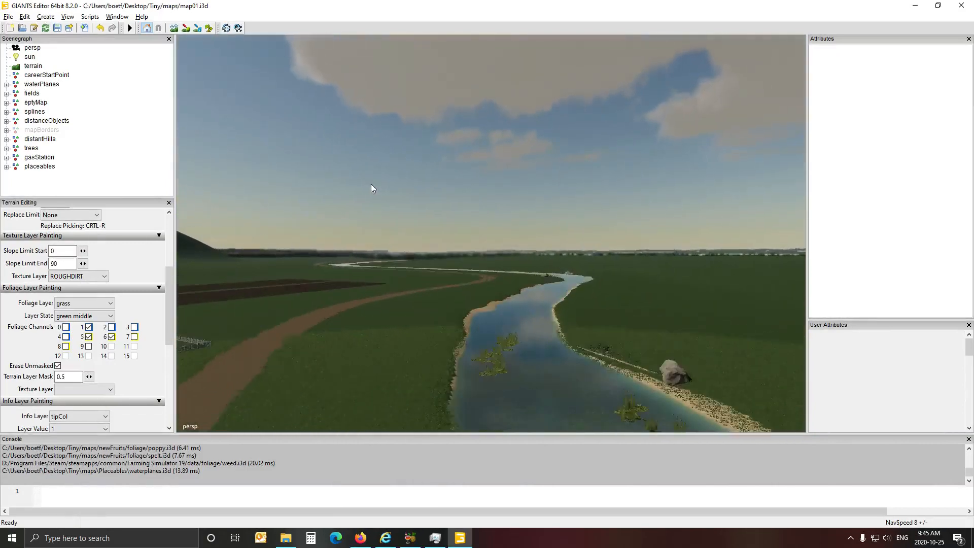
{"action": "scroll", "coordinate": [368, 199], "scroll_direction": "up", "scroll_amount": 10}
{"action": "left_click_drag", "start_coordinate": [369, 198], "coordinate": [56, 222], "text": "alt"}
{"action": "scroll", "coordinate": [393, 181], "scroll_direction": "up", "scroll_amount": 10}
{"action": "scroll", "coordinate": [300, 213], "scroll_direction": "up", "scroll_amount": 10}
{"action": "scroll", "coordinate": [279, 200], "scroll_direction": "up", "scroll_amount": 5}
{"action": "left_click_drag", "start_coordinate": [374, 264], "coordinate": [583, 345], "text": "alt"}
{"action": "scroll", "coordinate": [595, 265], "scroll_direction": "up", "scroll_amount": 15}
{"action": "scroll", "coordinate": [599, 267], "scroll_direction": "up", "scroll_amount": 5}
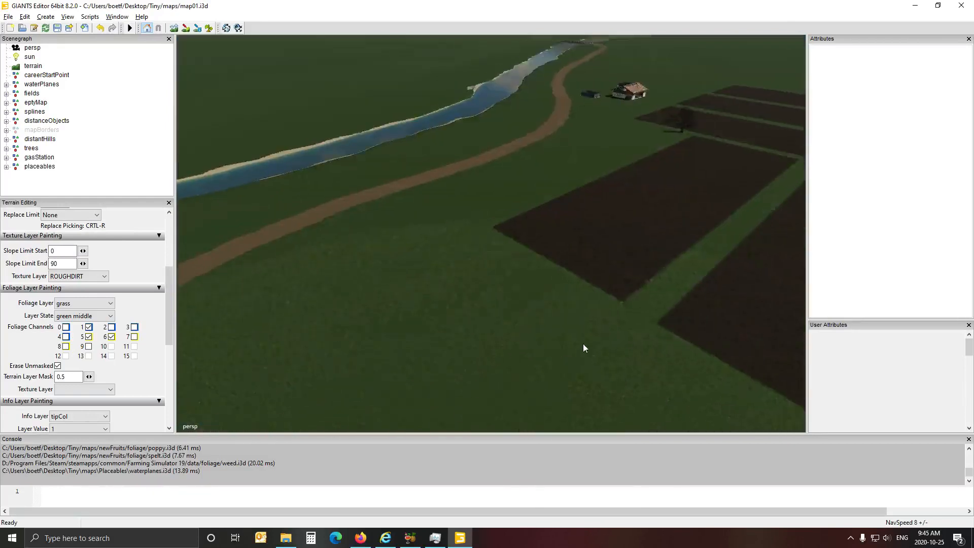
{"action": "scroll", "coordinate": [583, 344], "scroll_direction": "down", "scroll_amount": 10}
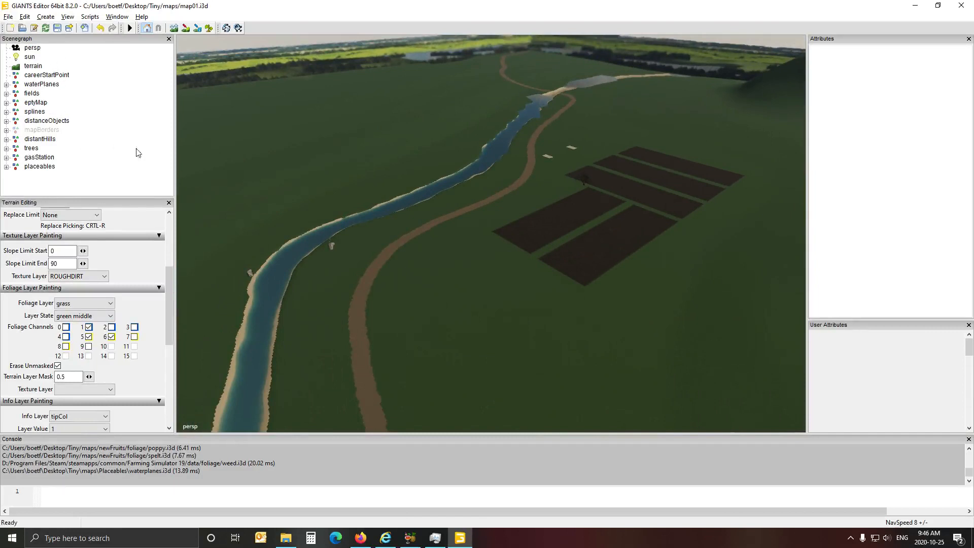
Step: Turn on the visibility of the mapBorders group and view the border walls from near the dirt road
{"action": "left_click", "coordinate": [42, 130]}
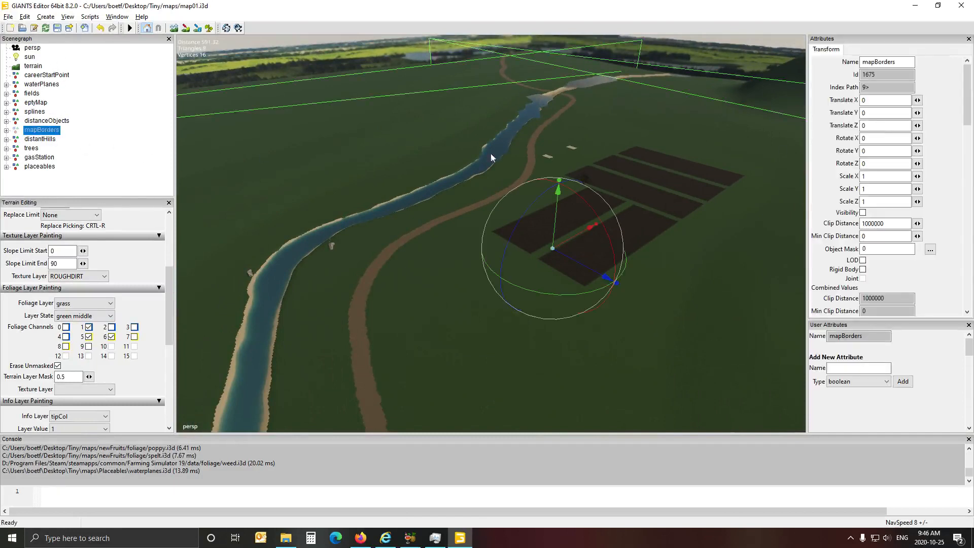
{"action": "left_click", "coordinate": [863, 212]}
{"action": "left_click", "coordinate": [375, 184]}
{"action": "left_click_drag", "start_coordinate": [427, 208], "coordinate": [306, 242], "text": "alt"}
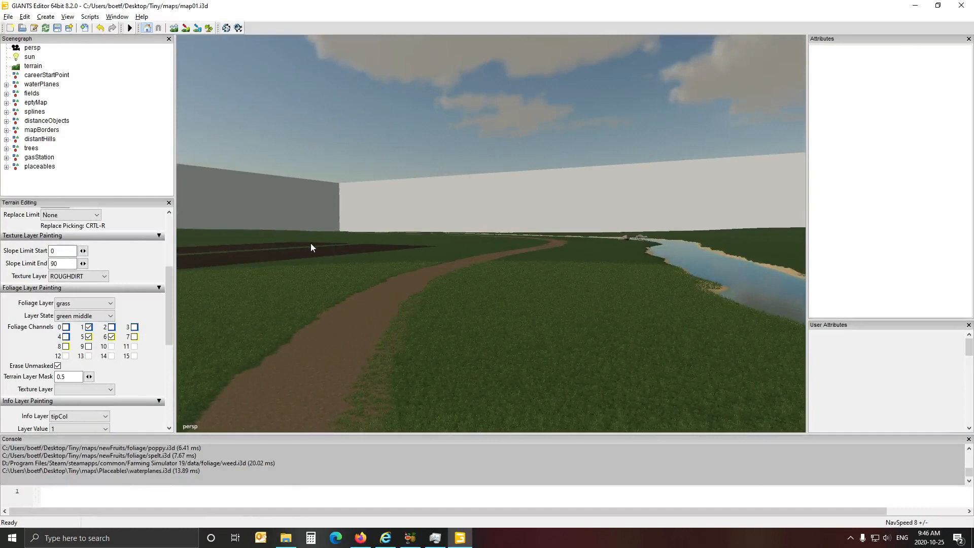
Step: Hide the mapBorders group and view the open landscape along the river and road
{"action": "left_click", "coordinate": [37, 131]}
{"action": "left_click", "coordinate": [863, 213]}
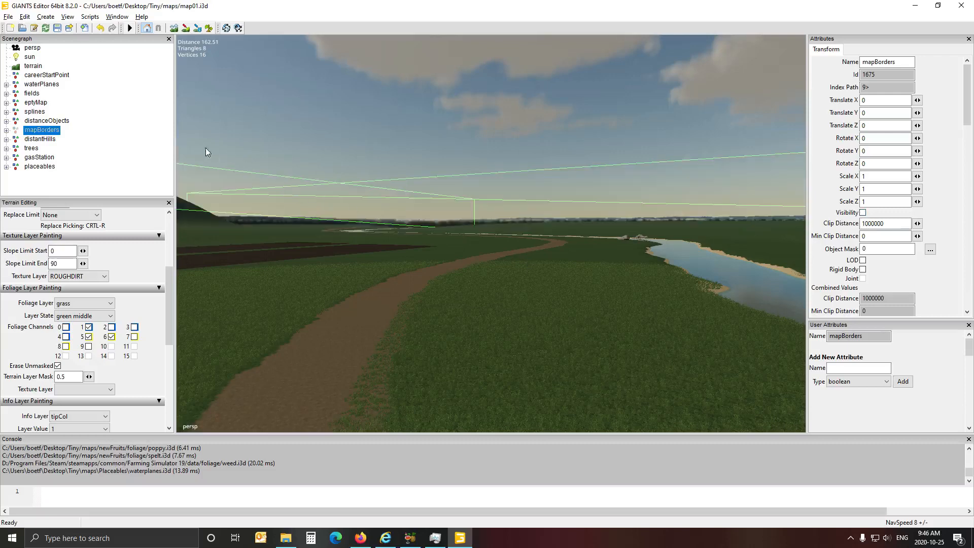
{"action": "left_click", "coordinate": [141, 137]}
{"action": "left_click_drag", "start_coordinate": [391, 233], "coordinate": [523, 324], "text": "alt"}
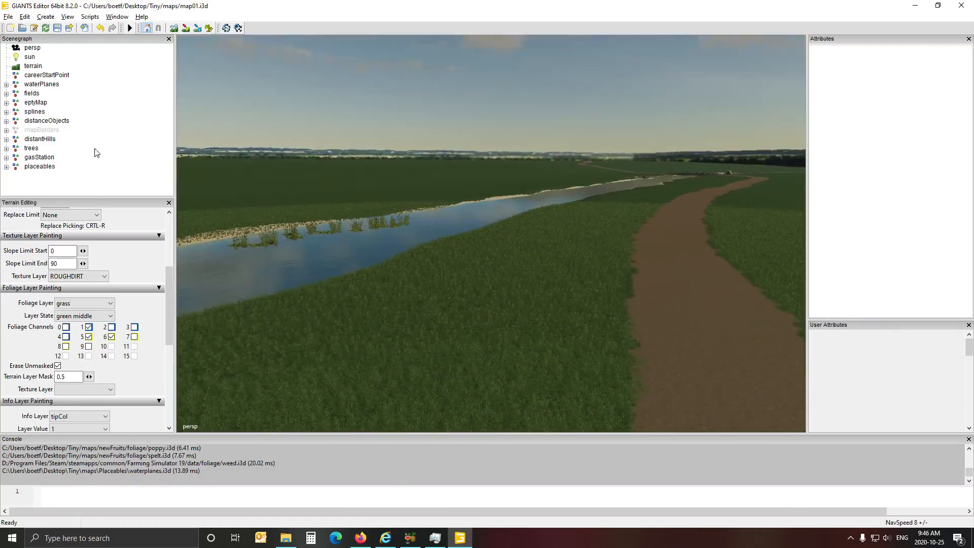
Step: Make the mapBorders group visible again and look along the river inside the walls
{"action": "left_click", "coordinate": [49, 133]}
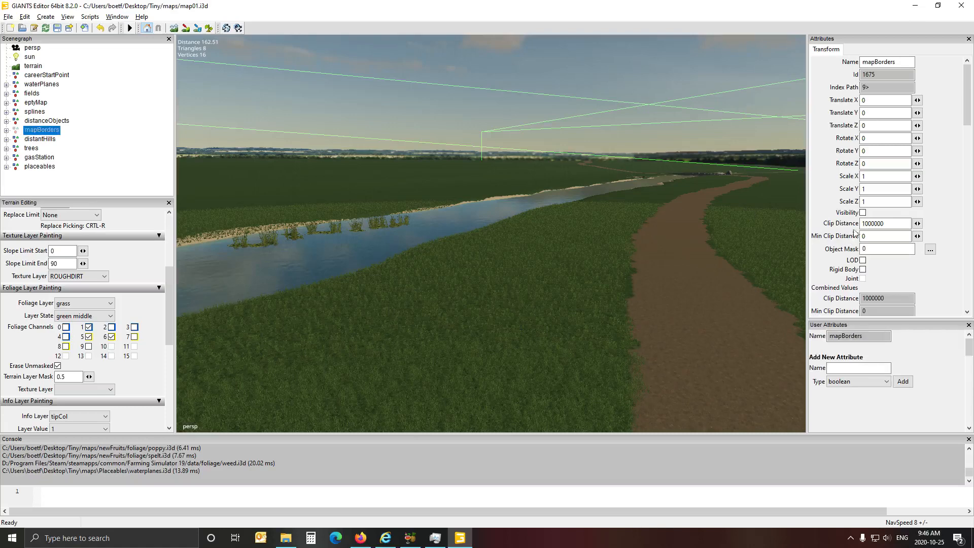
{"action": "left_click", "coordinate": [862, 213]}
{"action": "left_click", "coordinate": [112, 96]}
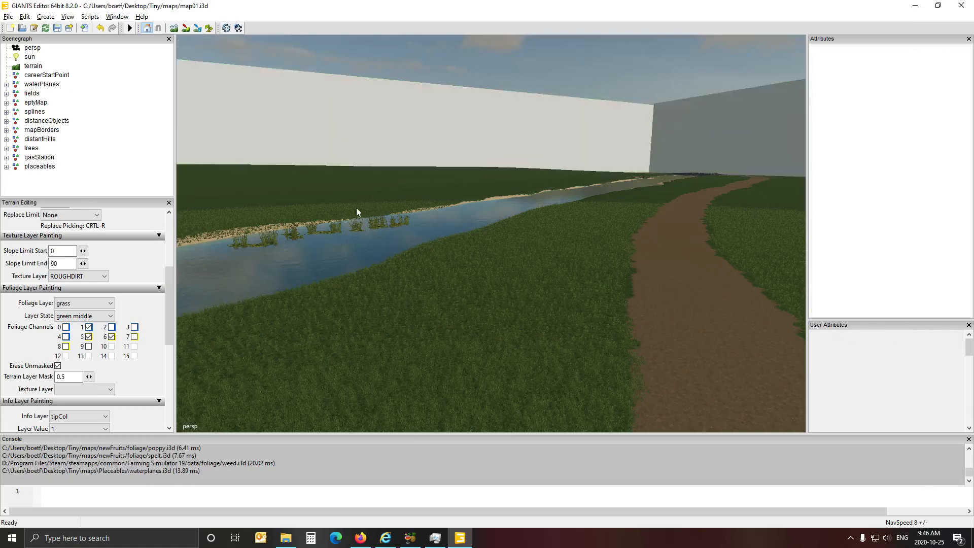
{"action": "left_click_drag", "start_coordinate": [357, 208], "coordinate": [468, 208], "text": "alt"}
{"action": "scroll", "coordinate": [425, 277], "scroll_direction": "down", "scroll_amount": 8}
{"action": "scroll", "coordinate": [377, 184], "scroll_direction": "up", "scroll_amount": 3}
{"action": "left_click_drag", "start_coordinate": [290, 215], "coordinate": [616, 229], "text": "alt"}
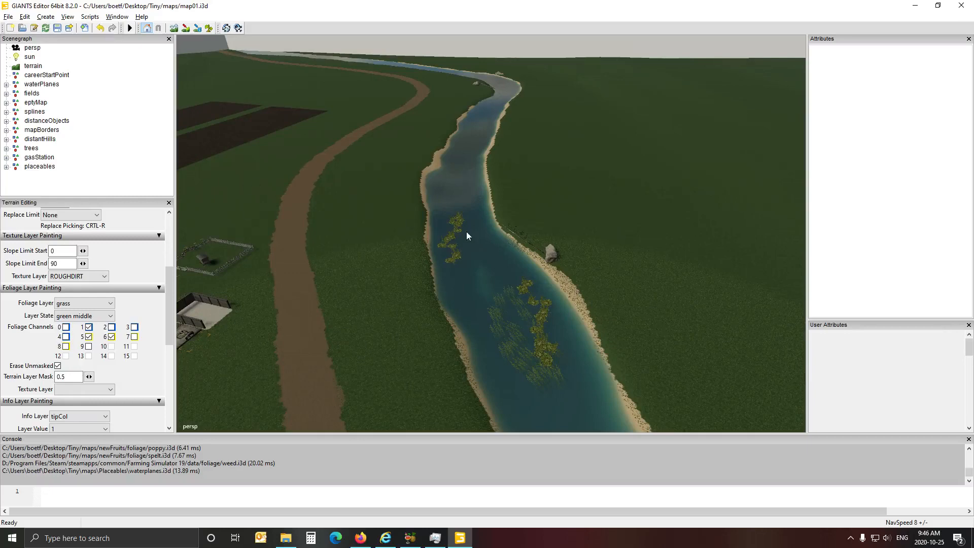
Step: Set the texture layer to GRASS and paint over the whole row of texture sample strips near the map border
{"action": "left_click_drag", "start_coordinate": [467, 236], "coordinate": [283, 212], "text": "alt"}
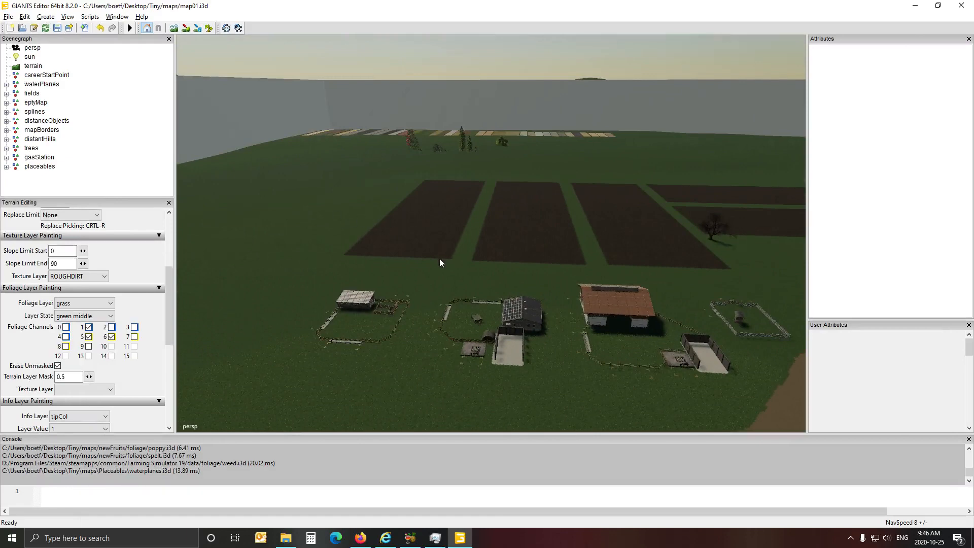
{"action": "left_click_drag", "start_coordinate": [439, 257], "coordinate": [449, 322], "text": "alt"}
{"action": "scroll", "coordinate": [437, 209], "scroll_direction": "up", "scroll_amount": 10}
{"action": "scroll", "coordinate": [449, 321], "scroll_direction": "down", "scroll_amount": 10}
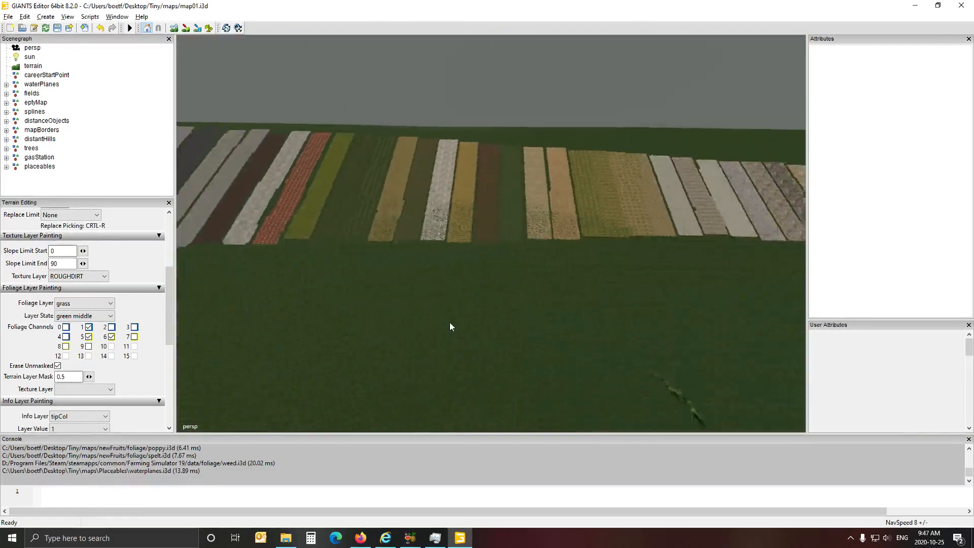
{"action": "scroll", "coordinate": [450, 322], "scroll_direction": "down", "scroll_amount": 5}
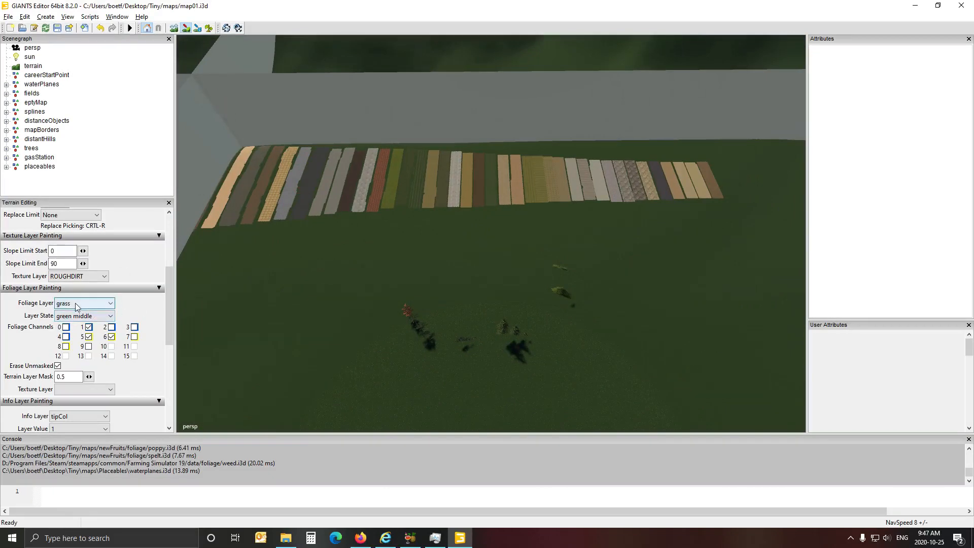
{"action": "left_click", "coordinate": [85, 278]}
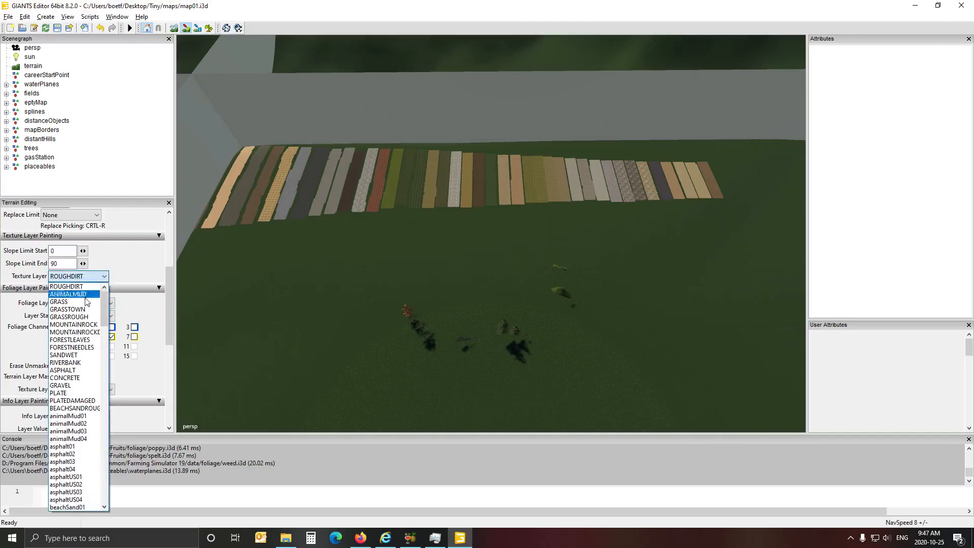
{"action": "left_click", "coordinate": [83, 302]}
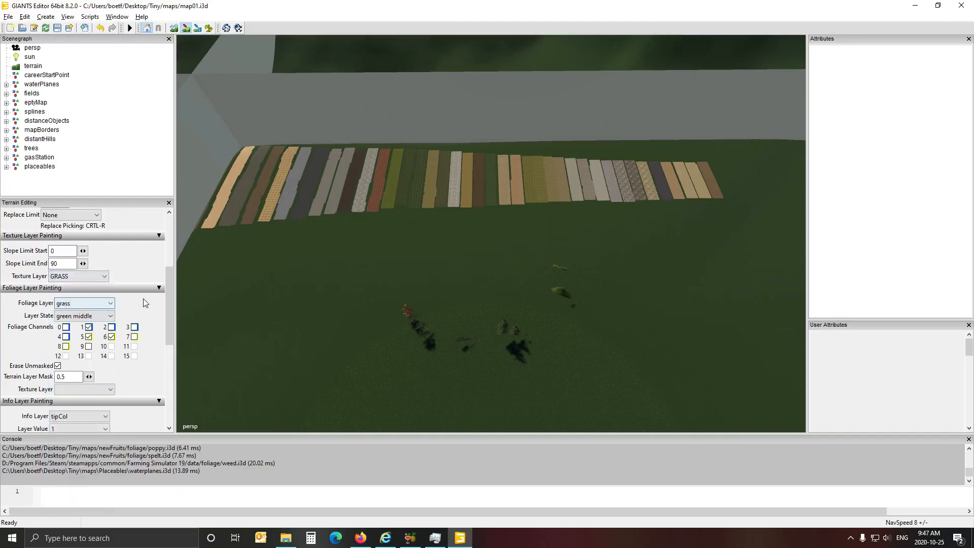
{"action": "left_click_drag", "start_coordinate": [252, 212], "coordinate": [381, 198]}
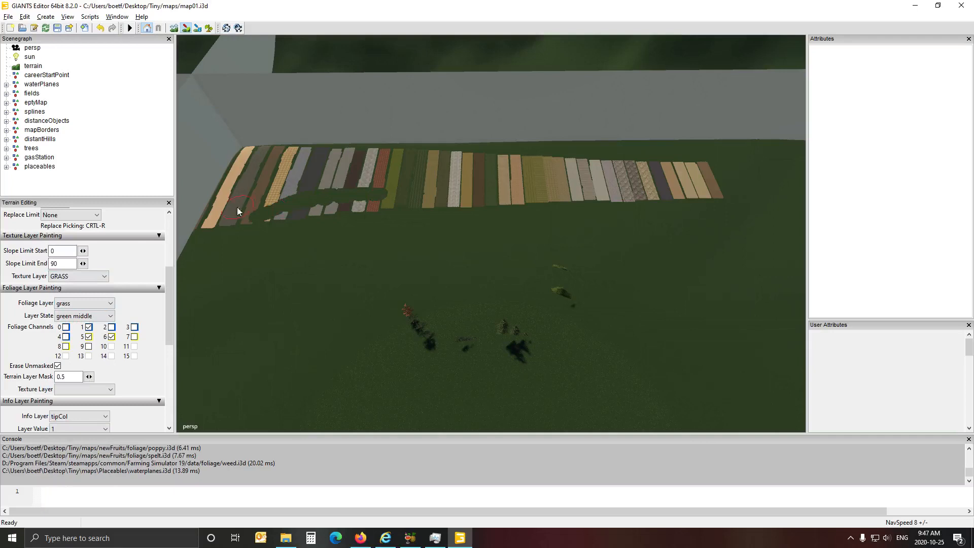
{"action": "left_click_drag", "start_coordinate": [213, 217], "coordinate": [716, 197]}
{"action": "mouse_move", "coordinate": [231, 196]}
{"action": "left_mouse_down"}
{"action": "mouse_move", "coordinate": [705, 180]}
{"action": "mouse_move", "coordinate": [491, 163]}
{"action": "mouse_move", "coordinate": [305, 168]}
{"action": "mouse_move", "coordinate": [245, 153]}
{"action": "left_mouse_up"}
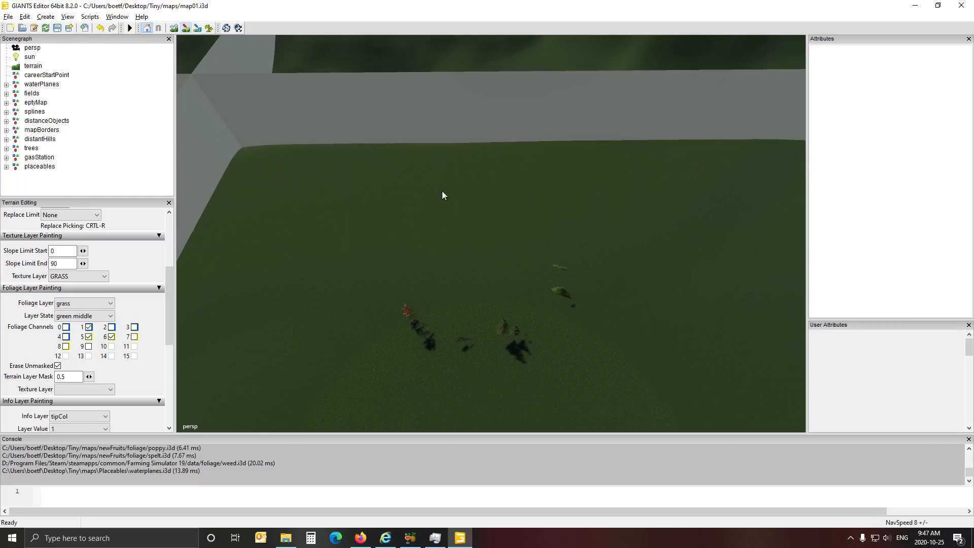
Step: Examine the grass growing along the sandy riverbank up close
{"action": "left_click_drag", "start_coordinate": [443, 190], "coordinate": [545, 325], "text": "alt"}
{"action": "scroll", "coordinate": [376, 203], "scroll_direction": "up", "scroll_amount": 3}
{"action": "scroll", "coordinate": [598, 240], "scroll_direction": "up", "scroll_amount": 10, "text": "alt"}
{"action": "scroll", "coordinate": [595, 239], "scroll_direction": "up", "scroll_amount": 10, "text": "alt"}
{"action": "scroll", "coordinate": [505, 275], "scroll_direction": "up", "scroll_amount": 10, "text": "alt"}
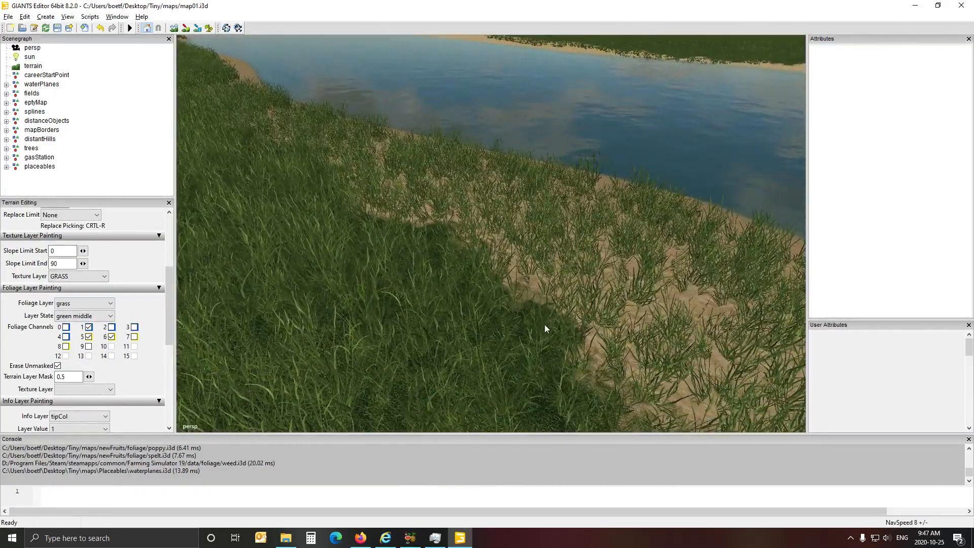
{"action": "scroll", "coordinate": [418, 327], "scroll_direction": "down", "scroll_amount": 10, "text": "alt"}
Step: Focus on the pine group beyond the fields and select its orange tree, tree30m
{"action": "left_click_drag", "start_coordinate": [419, 327], "coordinate": [259, 315], "text": "alt"}
{"action": "mouse_move", "coordinate": [475, 295]}
{"action": "left_mouse_down", "text": "alt"}
{"action": "mouse_move", "coordinate": [354, 303]}
{"action": "mouse_move", "coordinate": [262, 260]}
{"action": "mouse_move", "coordinate": [350, 259]}
{"action": "mouse_move", "coordinate": [380, 231]}
{"action": "mouse_move", "coordinate": [483, 276]}
{"action": "mouse_move", "coordinate": [374, 285]}
{"action": "mouse_move", "coordinate": [358, 257]}
{"action": "mouse_move", "coordinate": [469, 277]}
{"action": "left_mouse_up", "text": "alt"}
{"action": "scroll", "coordinate": [390, 243], "scroll_direction": "up", "scroll_amount": 8, "text": "alt"}
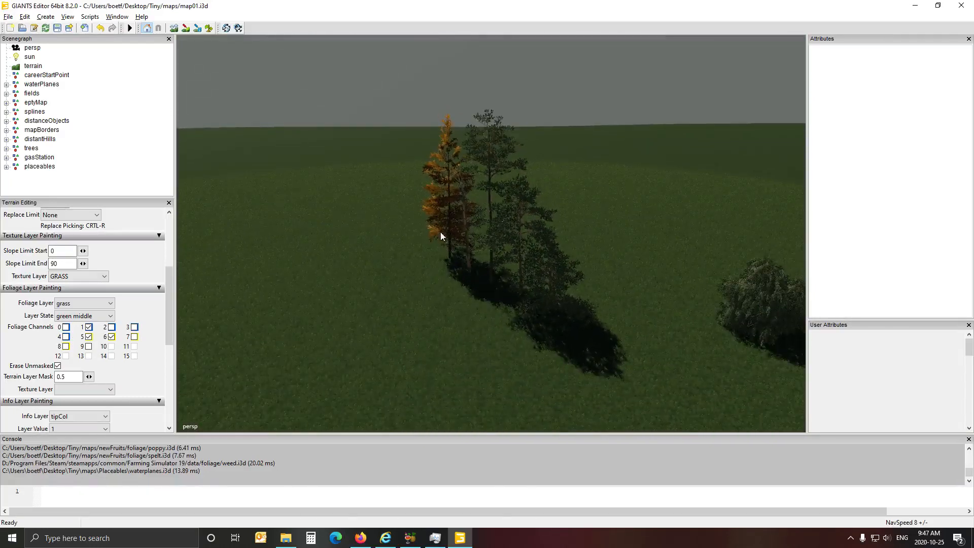
{"action": "left_click", "coordinate": [449, 180]}
{"action": "left_click_drag", "start_coordinate": [450, 179], "coordinate": [504, 250], "text": "alt"}
{"action": "key", "text": "f"}
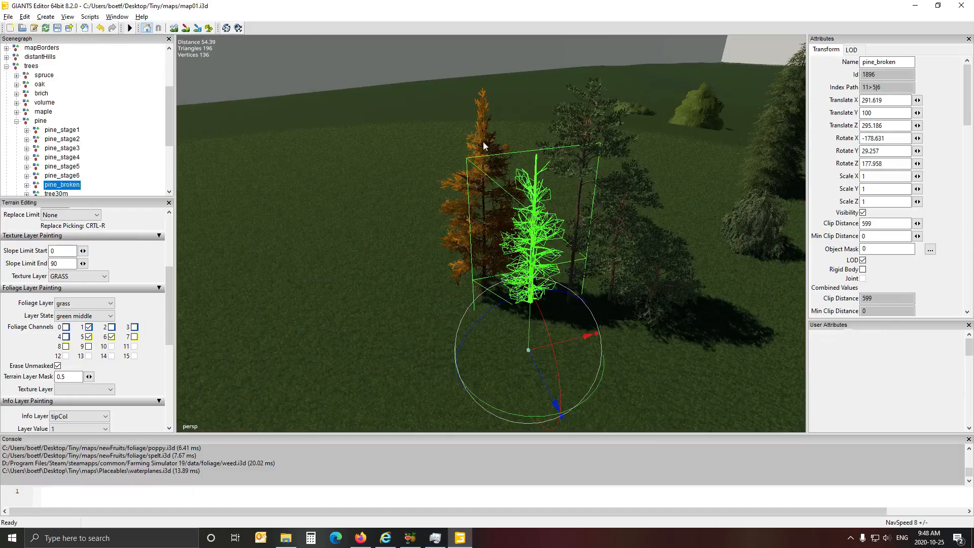
{"action": "left_click", "coordinate": [484, 143]}
Step: Duplicate tree30m and place the copy on the ground beside the far end of the river bridge
{"action": "left_click_drag", "start_coordinate": [338, 281], "coordinate": [510, 285], "text": "alt"}
{"action": "scroll", "coordinate": [403, 315], "scroll_direction": "down", "scroll_amount": 5}
{"action": "scroll", "coordinate": [317, 298], "scroll_direction": "up", "scroll_amount": 3}
{"action": "scroll", "coordinate": [317, 297], "scroll_direction": "up", "scroll_amount": 3}
{"action": "scroll", "coordinate": [458, 294], "scroll_direction": "down", "scroll_amount": 6}
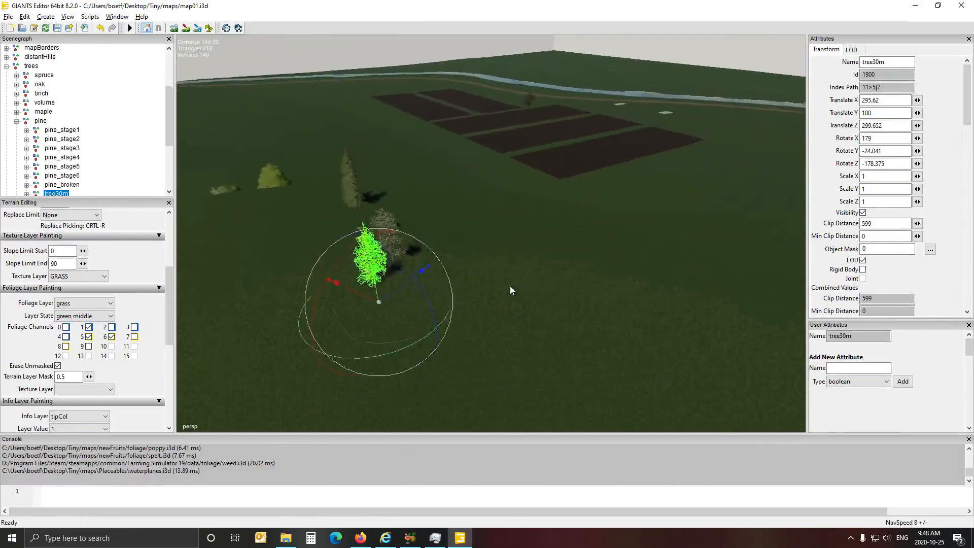
{"action": "scroll", "coordinate": [510, 286], "scroll_direction": "down", "scroll_amount": 2}
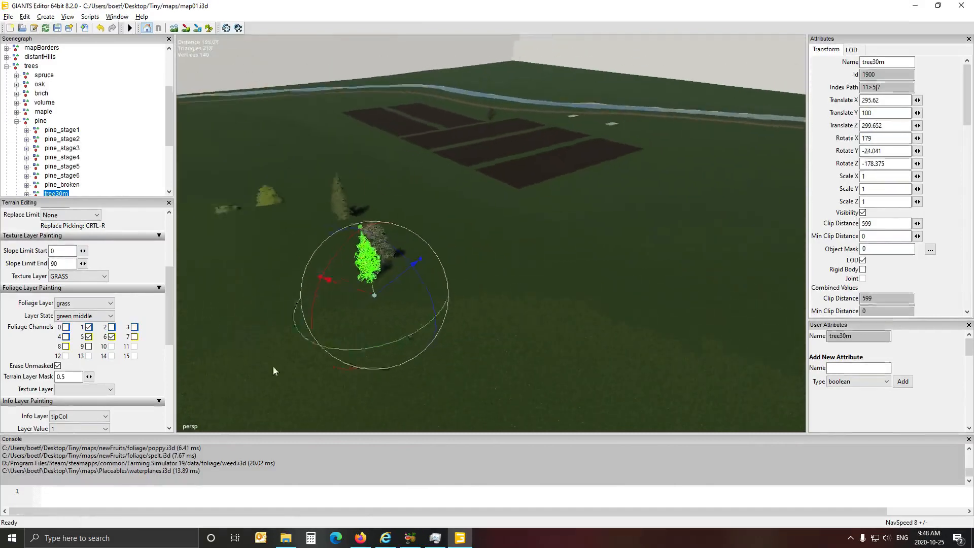
{"action": "left_click_drag", "start_coordinate": [273, 366], "coordinate": [411, 388], "text": "alt"}
{"action": "scroll", "coordinate": [386, 314], "scroll_direction": "down", "scroll_amount": 8}
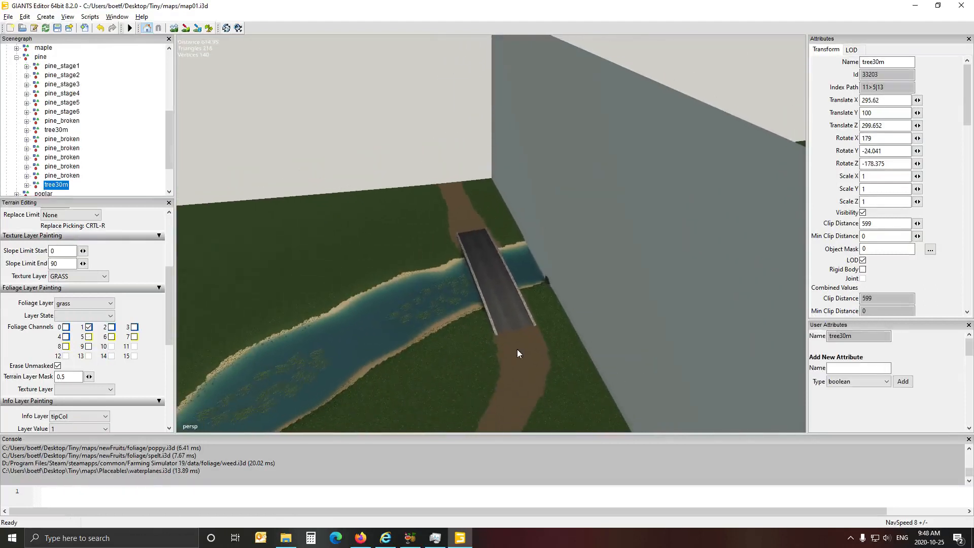
{"action": "key", "text": "ctrl+b"}
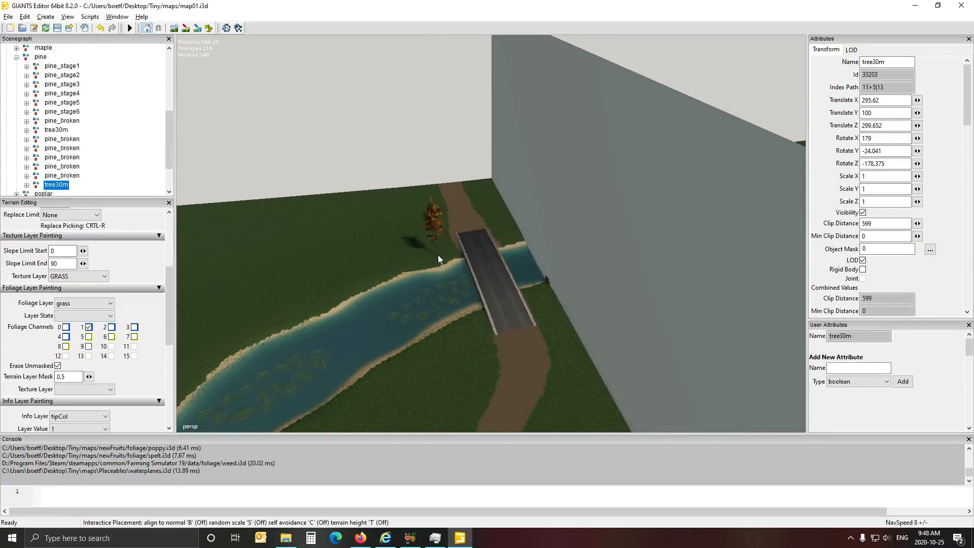
{"action": "left_click", "coordinate": [502, 230]}
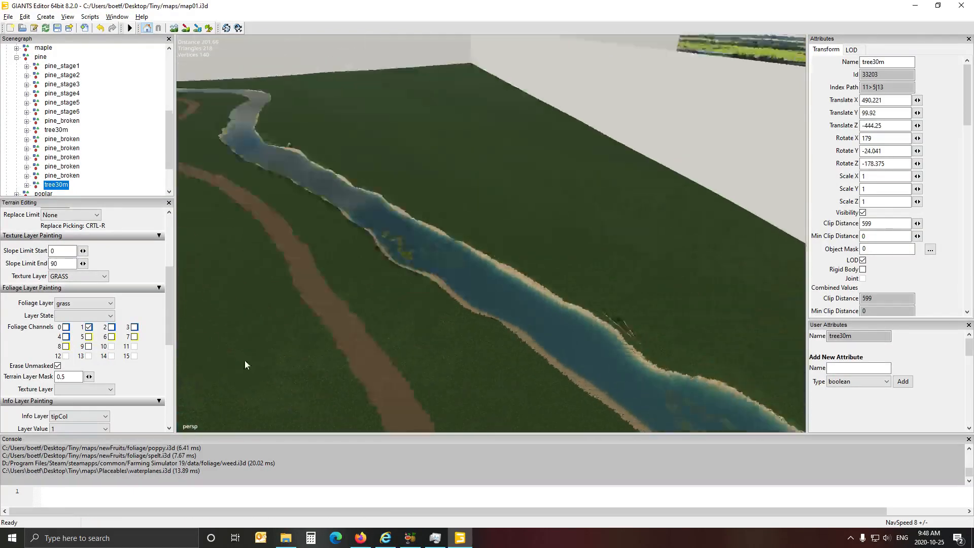
Step: Duplicate tree30m again and place the copy beside the rock with the fallen log on the riverbank
{"action": "left_click_drag", "start_coordinate": [244, 361], "coordinate": [194, 323], "text": "alt"}
{"action": "left_click_drag", "start_coordinate": [371, 364], "coordinate": [410, 389], "text": "alt"}
{"action": "scroll", "coordinate": [382, 330], "scroll_direction": "up", "scroll_amount": 2}
{"action": "scroll", "coordinate": [374, 362], "scroll_direction": "up", "scroll_amount": 4}
{"action": "scroll", "coordinate": [394, 360], "scroll_direction": "up", "scroll_amount": 4}
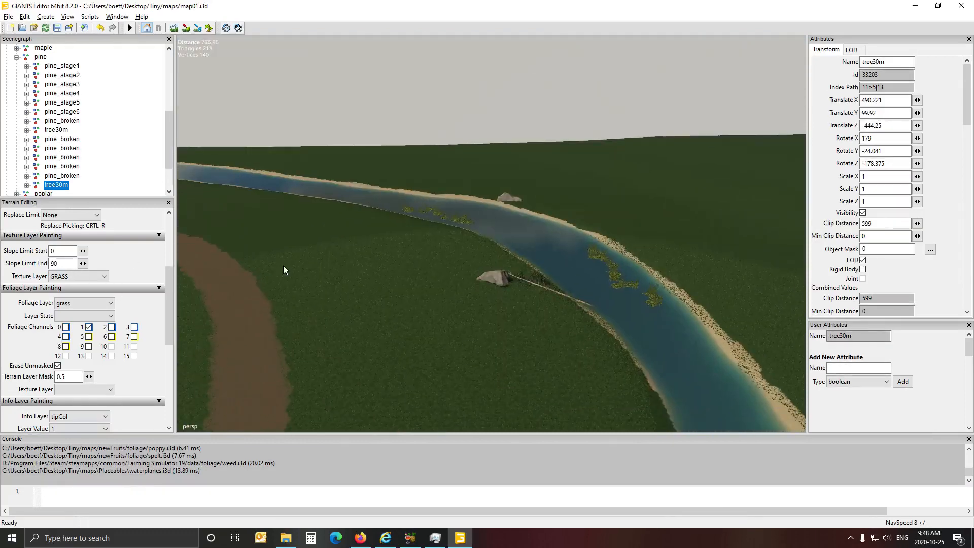
{"action": "key", "text": "ctrl+d"}
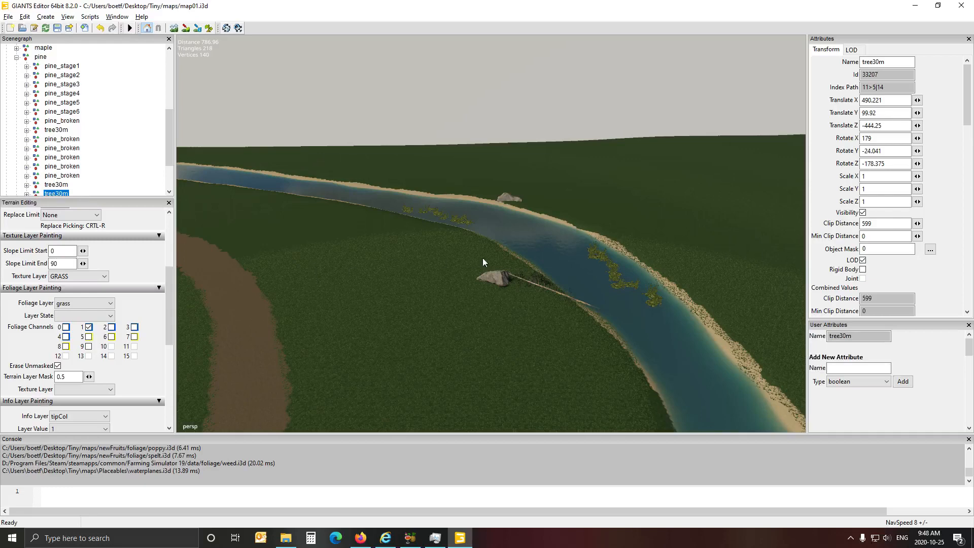
{"action": "key", "text": "ctrl+b"}
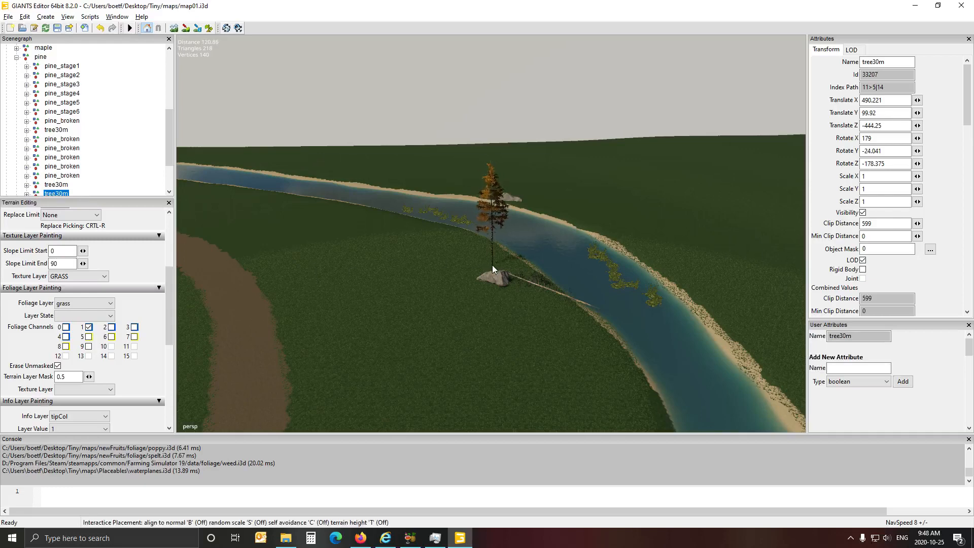
{"action": "left_click", "coordinate": [492, 264]}
Step: Add another copy of tree30m beside the large rock at the river's edge, close to the corner of the border walls
{"action": "left_click_drag", "start_coordinate": [464, 348], "coordinate": [389, 380], "text": "alt"}
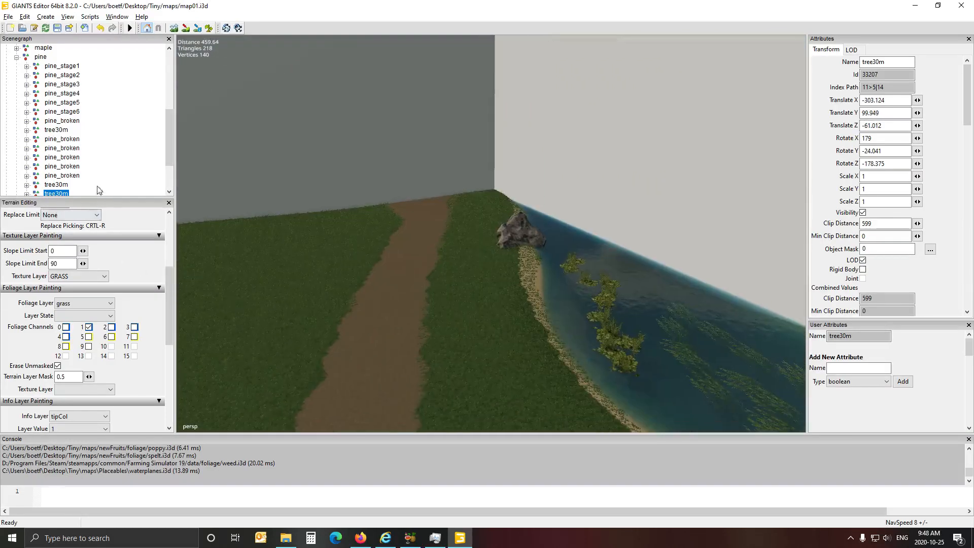
{"action": "scroll", "coordinate": [101, 168], "scroll_direction": "down", "scroll_amount": 2}
{"action": "key", "text": "ctrl+d"}
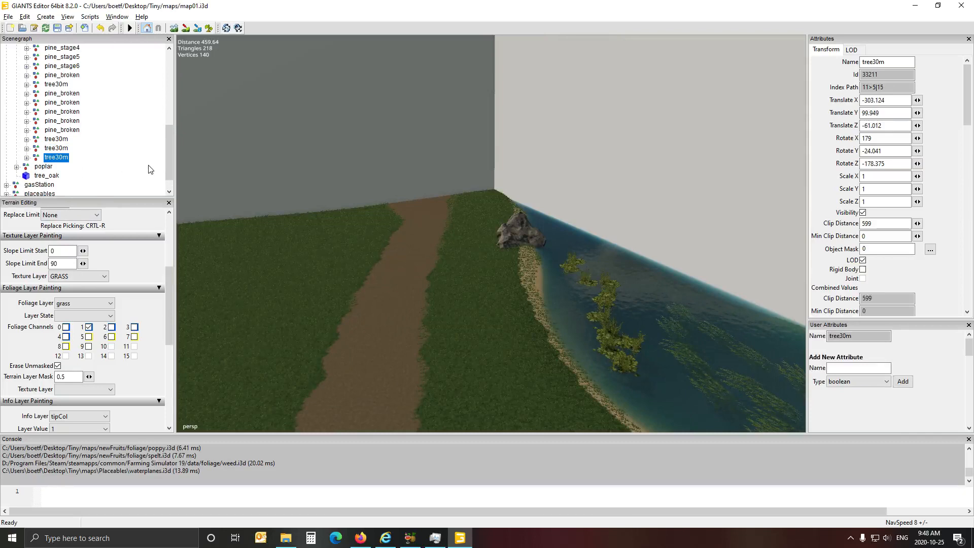
{"action": "key", "text": "ctrl+b"}
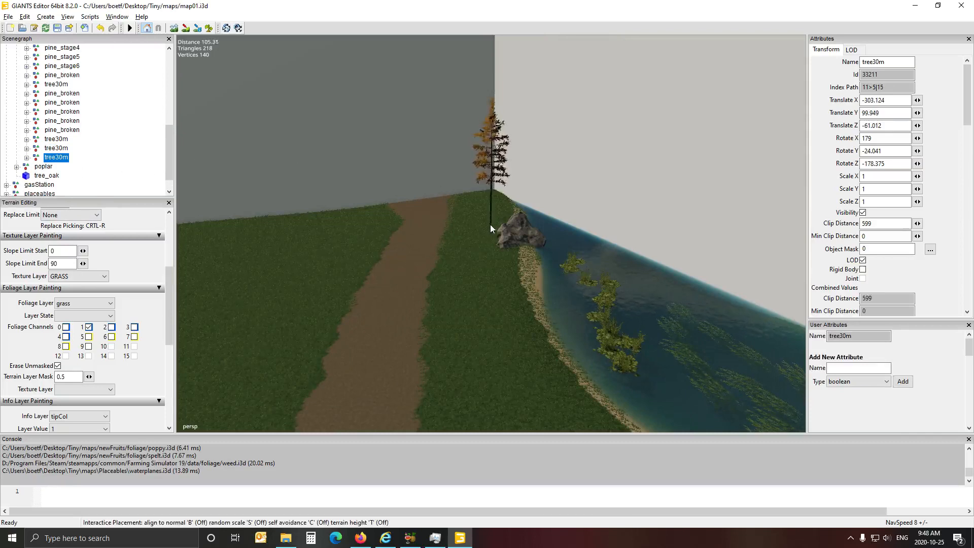
{"action": "left_click", "coordinate": [488, 223]}
Step: Select the original tree30m from the pine group and place it on the grass beside the white-fenced animal pen
{"action": "left_click_drag", "start_coordinate": [489, 223], "coordinate": [0, 310], "text": "alt"}
{"action": "scroll", "coordinate": [207, 281], "scroll_direction": "up", "scroll_amount": 6}
{"action": "scroll", "coordinate": [216, 279], "scroll_direction": "up", "scroll_amount": 8}
{"action": "scroll", "coordinate": [87, 268], "scroll_direction": "up", "scroll_amount": 8}
{"action": "left_click_drag", "start_coordinate": [435, 293], "coordinate": [298, 330], "text": "alt"}
{"action": "scroll", "coordinate": [334, 275], "scroll_direction": "up", "scroll_amount": 8}
{"action": "left_click", "coordinate": [55, 84]}
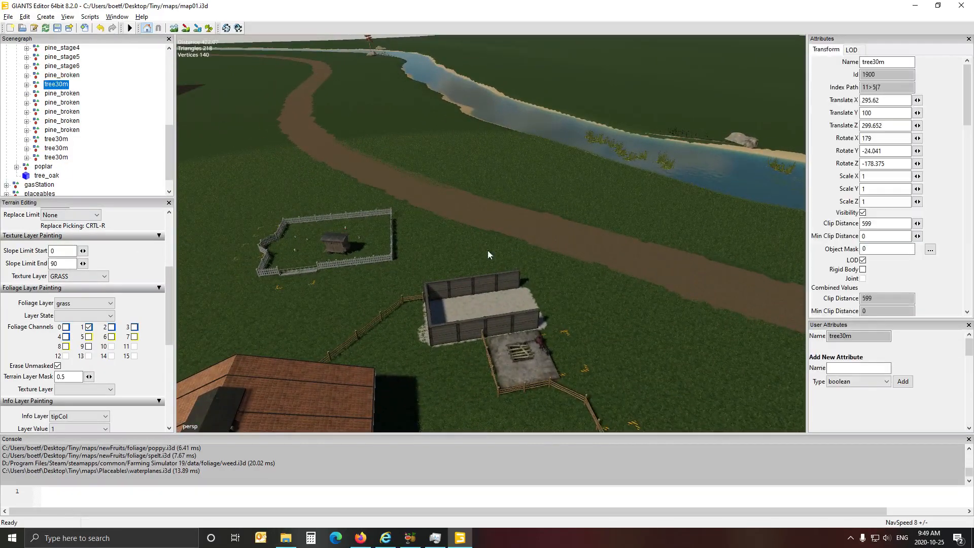
{"action": "key", "text": "ctrl+b"}
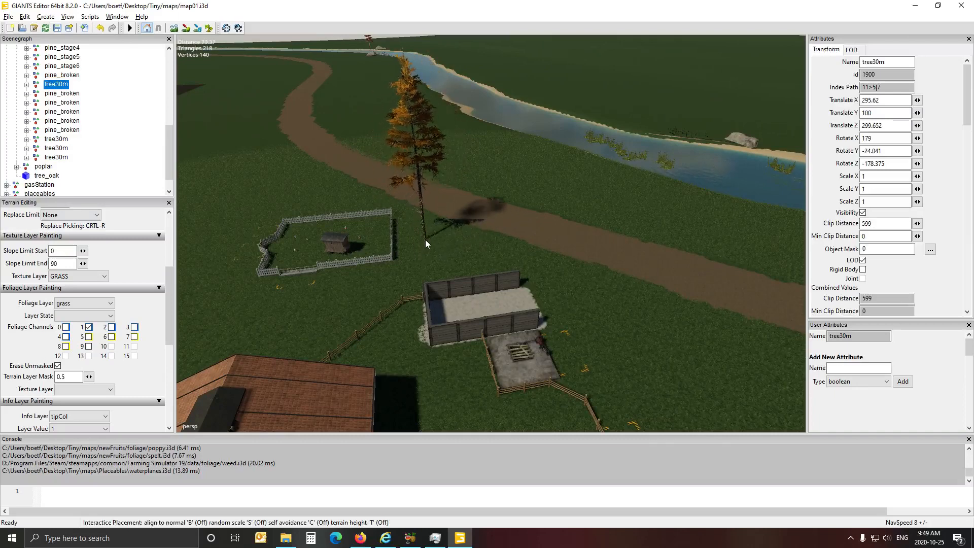
{"action": "left_click", "coordinate": [427, 241]}
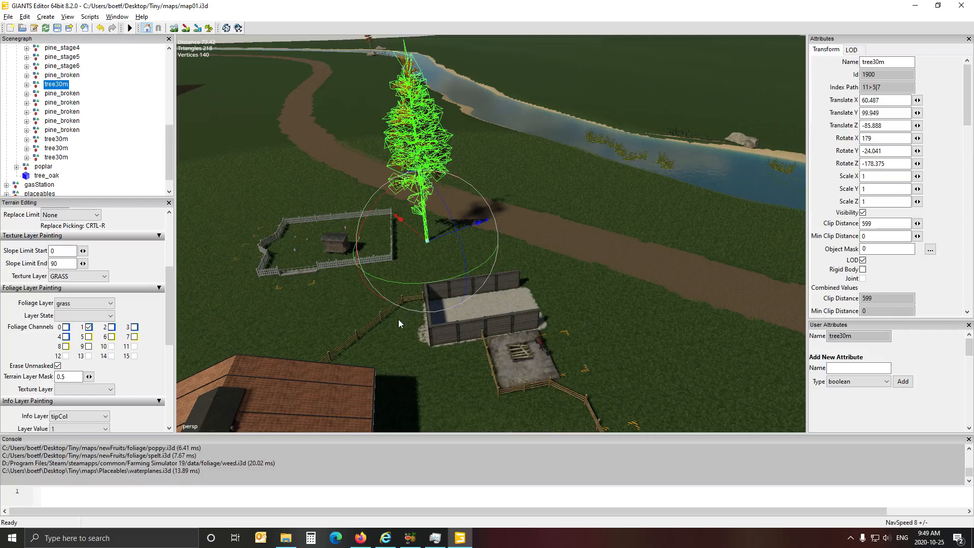
Step: Go to the sample trees in the grass field and select the broad leafy volumeTree
{"action": "left_click_drag", "start_coordinate": [626, 303], "coordinate": [759, 299], "text": "alt"}
{"action": "mouse_move", "coordinate": [459, 325]}
{"action": "left_mouse_down", "text": "alt"}
{"action": "mouse_move", "coordinate": [602, 309]}
{"action": "mouse_move", "coordinate": [537, 336]}
{"action": "mouse_move", "coordinate": [605, 339]}
{"action": "mouse_move", "coordinate": [570, 307]}
{"action": "mouse_move", "coordinate": [603, 294]}
{"action": "mouse_move", "coordinate": [437, 306]}
{"action": "mouse_move", "coordinate": [440, 284]}
{"action": "mouse_move", "coordinate": [459, 315]}
{"action": "left_mouse_up", "text": "alt"}
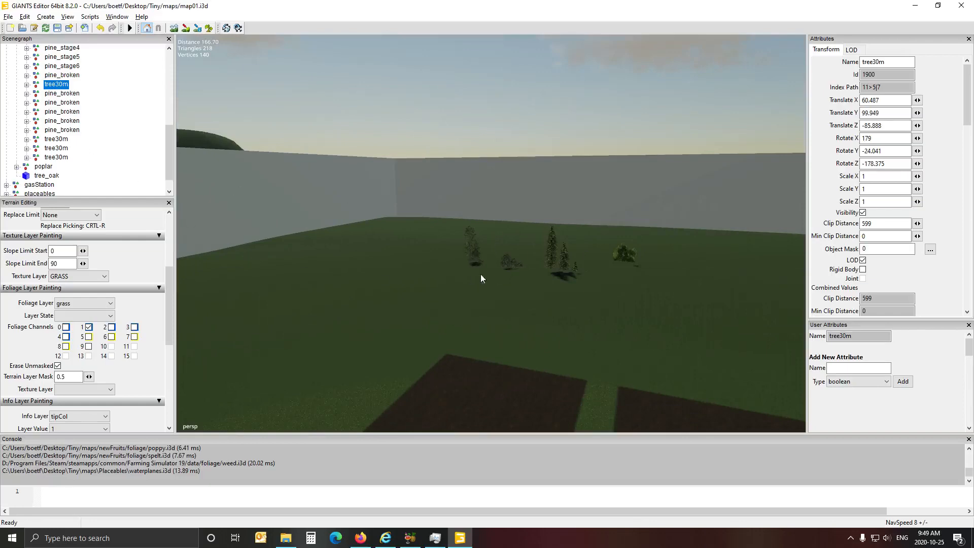
{"action": "left_click_drag", "start_coordinate": [532, 281], "coordinate": [427, 304], "text": "alt"}
{"action": "scroll", "coordinate": [550, 281], "scroll_direction": "up", "scroll_amount": 8, "text": "alt"}
{"action": "left_click", "coordinate": [441, 248]}
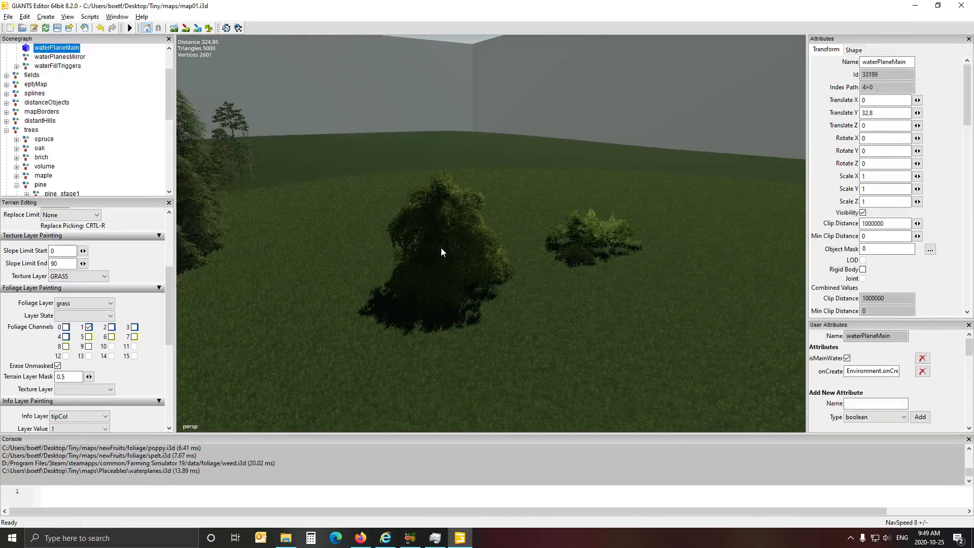
{"action": "left_click", "coordinate": [440, 270]}
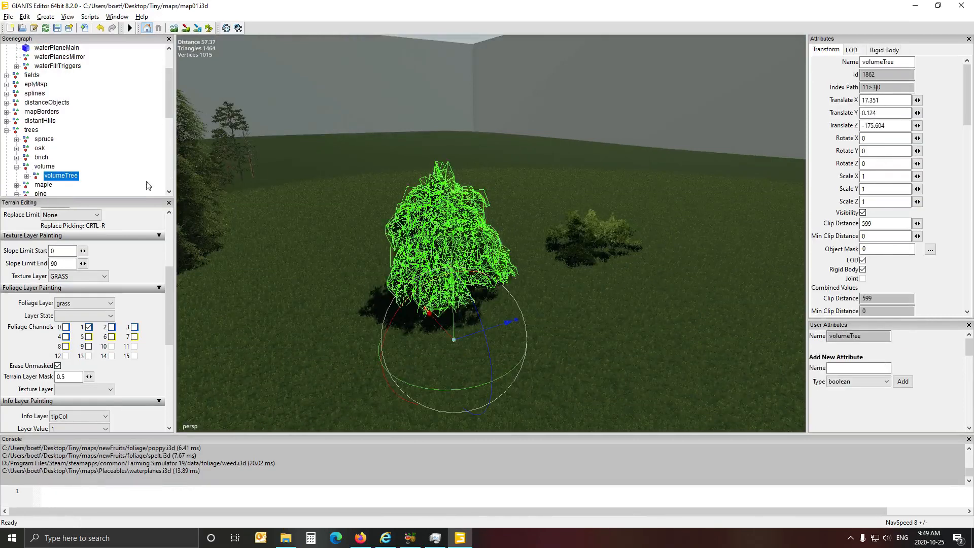
Step: Inspect how volumeTree sits inside the volume group, and compare it with the tree stages in the brich group
{"action": "left_click", "coordinate": [45, 167]}
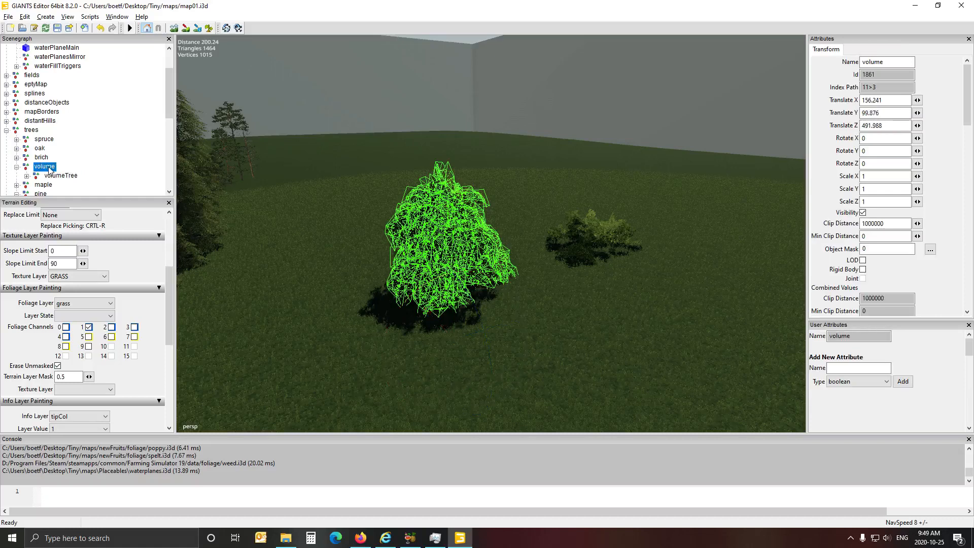
{"action": "left_click", "coordinate": [52, 176]}
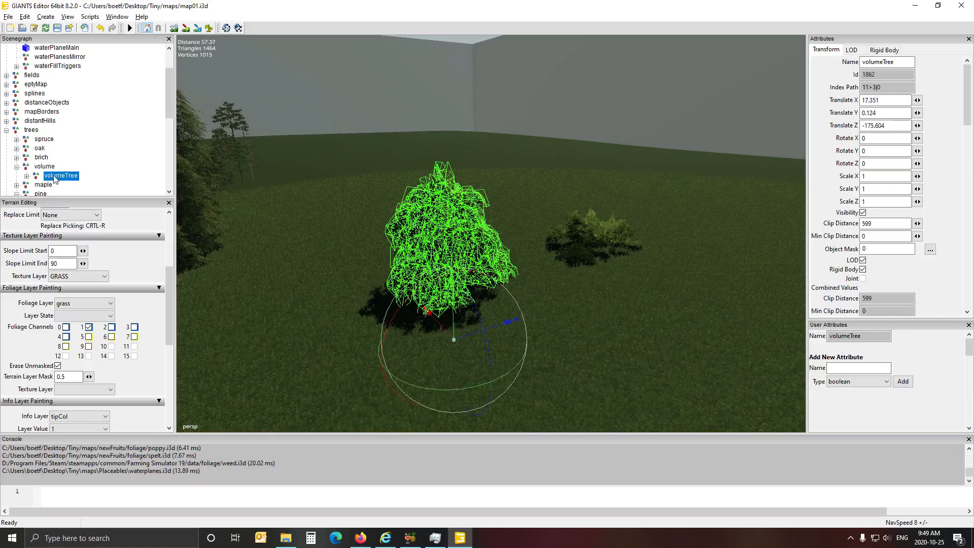
{"action": "left_click", "coordinate": [45, 168]}
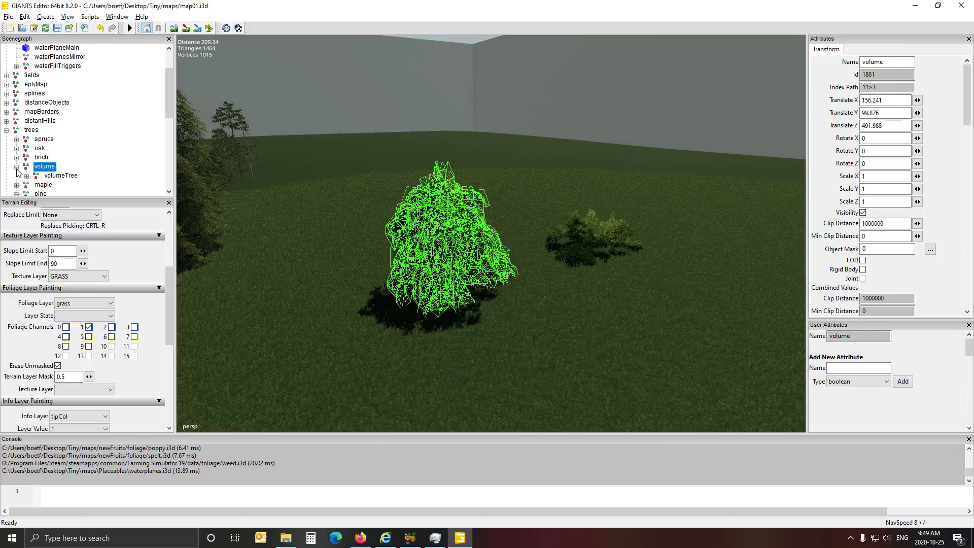
{"action": "left_click", "coordinate": [55, 176]}
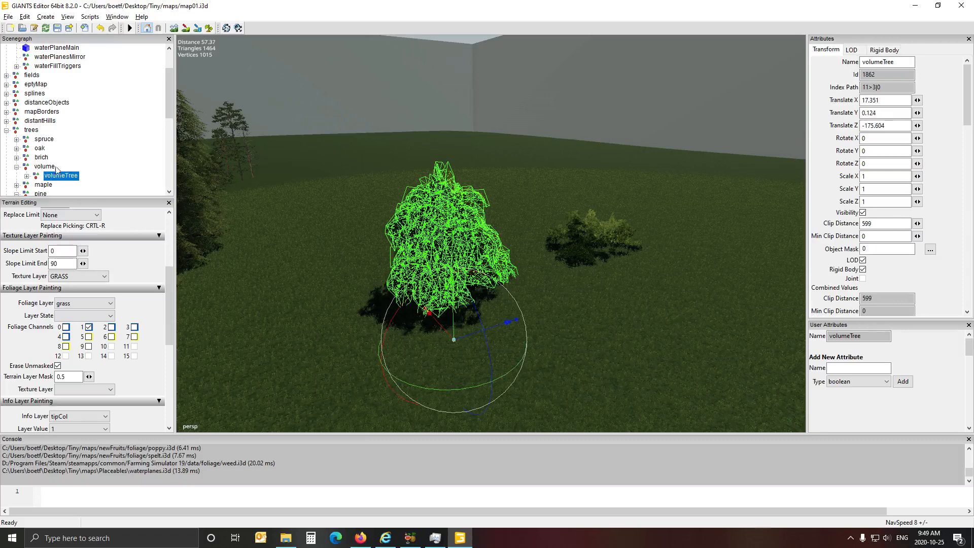
{"action": "left_click", "coordinate": [17, 157]}
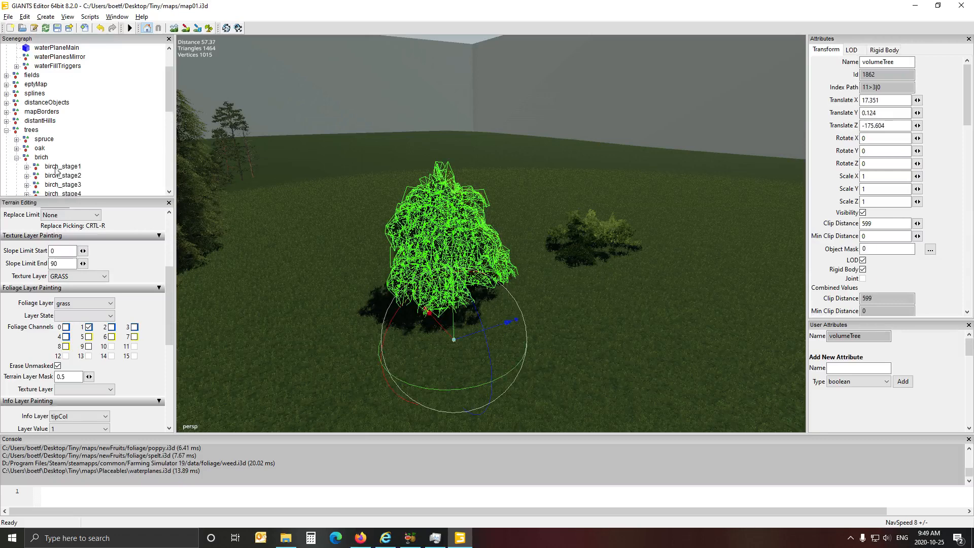
{"action": "left_click", "coordinate": [17, 158]}
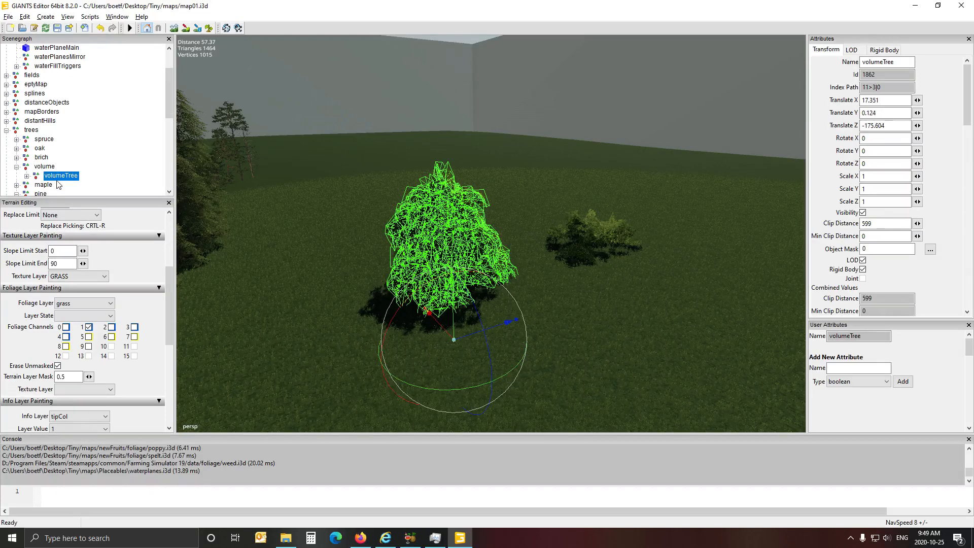
Step: Duplicate volumeTree and place copies with interactive placement along both banks of the straight river stretch beginning at the bridge
{"action": "left_click_drag", "start_coordinate": [627, 276], "coordinate": [499, 292], "text": "alt"}
{"action": "scroll", "coordinate": [371, 217], "scroll_direction": "up", "scroll_amount": 5}
{"action": "scroll", "coordinate": [297, 238], "scroll_direction": "up", "scroll_amount": 5}
{"action": "scroll", "coordinate": [340, 243], "scroll_direction": "up", "scroll_amount": 4}
{"action": "left_click_drag", "start_coordinate": [374, 255], "coordinate": [516, 339], "text": "alt"}
{"action": "scroll", "coordinate": [489, 263], "scroll_direction": "down", "scroll_amount": 5}
{"action": "scroll", "coordinate": [380, 235], "scroll_direction": "down", "scroll_amount": 3}
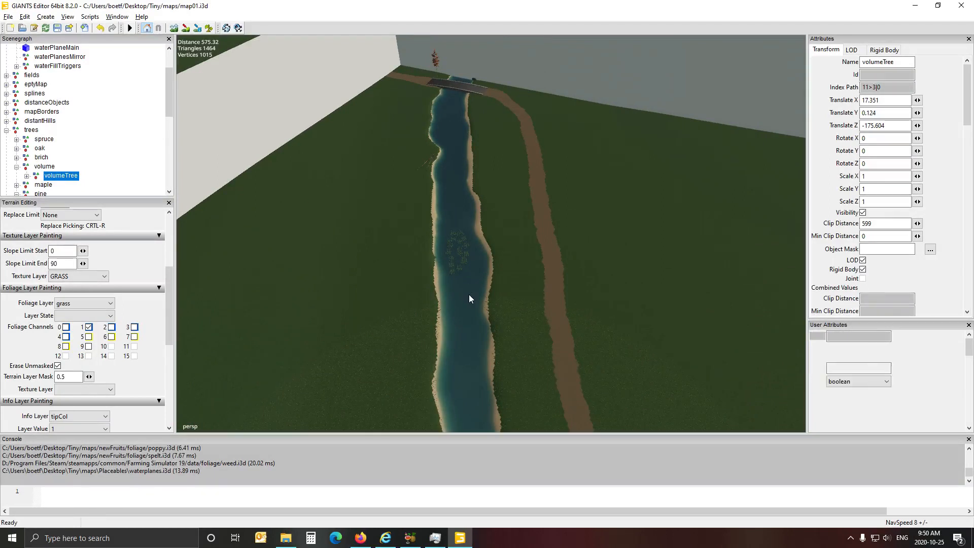
{"action": "key", "text": "ctrl+d"}
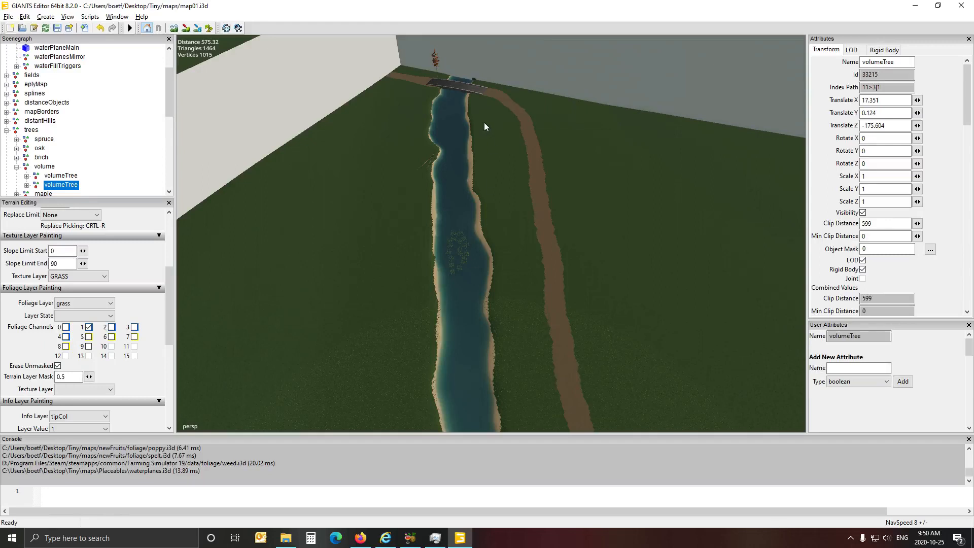
{"action": "key", "text": "ctrl+b"}
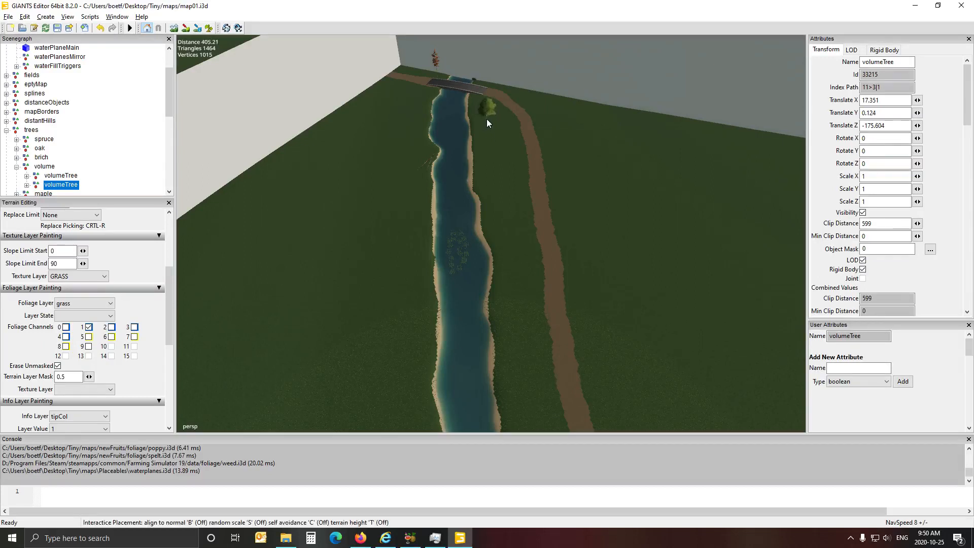
{"action": "left_click", "coordinate": [487, 122]}
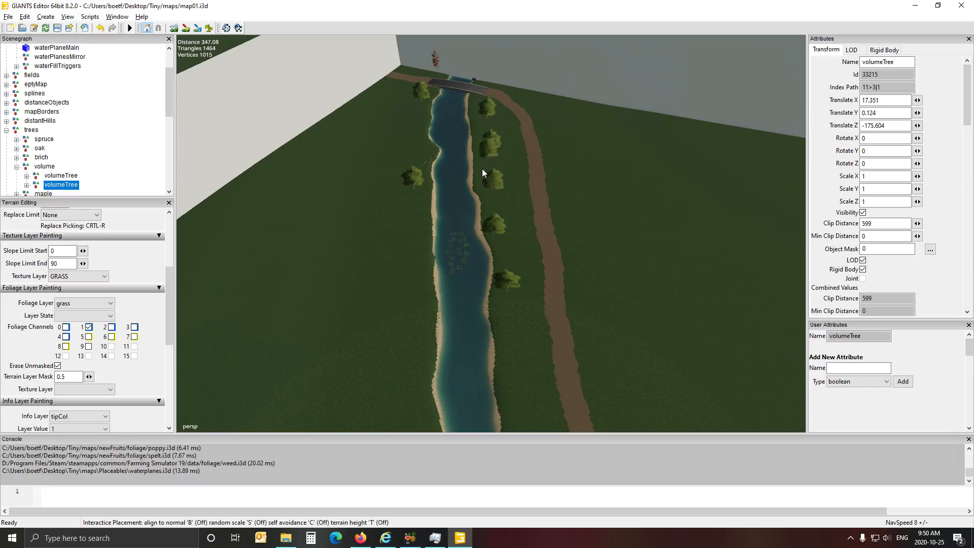
{"action": "left_click", "coordinate": [403, 258]}
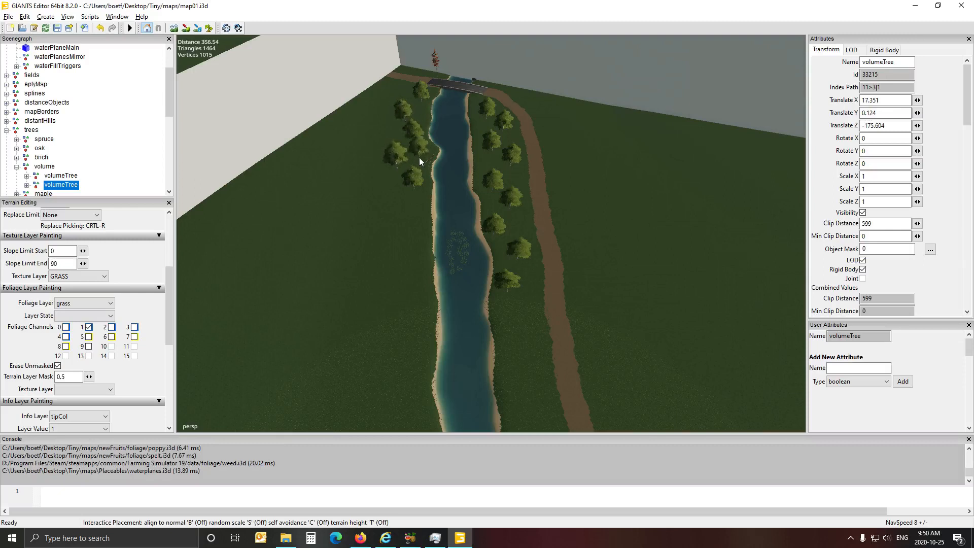
{"action": "left_click_drag", "start_coordinate": [414, 373], "coordinate": [402, 293]}
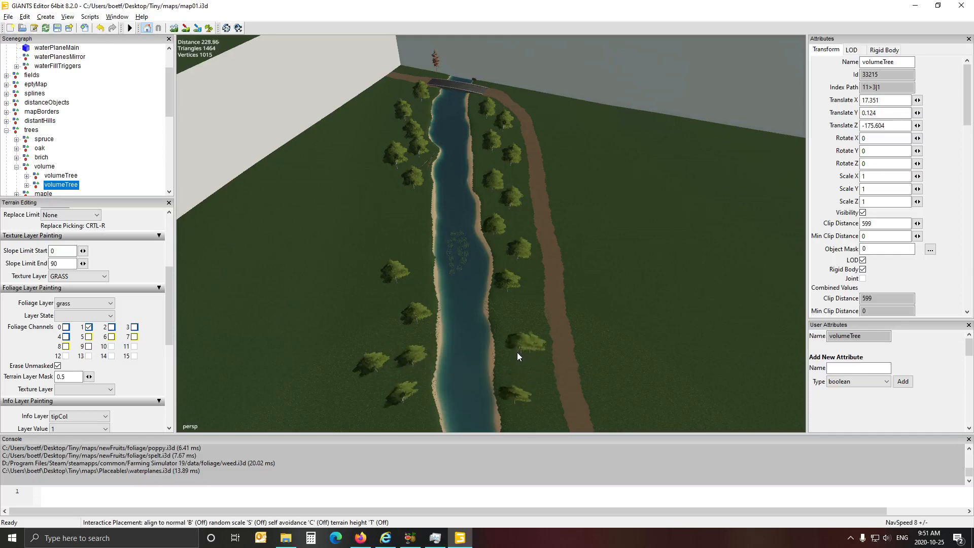
{"action": "left_click", "coordinate": [504, 333]}
Step: Duplicate volumeTree again and scatter copies on both banks of the next river stretch, around the riverside rock and the dirt road bend
{"action": "left_click_drag", "start_coordinate": [668, 356], "coordinate": [495, 418], "text": "alt"}
{"action": "scroll", "coordinate": [472, 428], "scroll_direction": "down", "scroll_amount": 5}
{"action": "key", "text": "Left"}
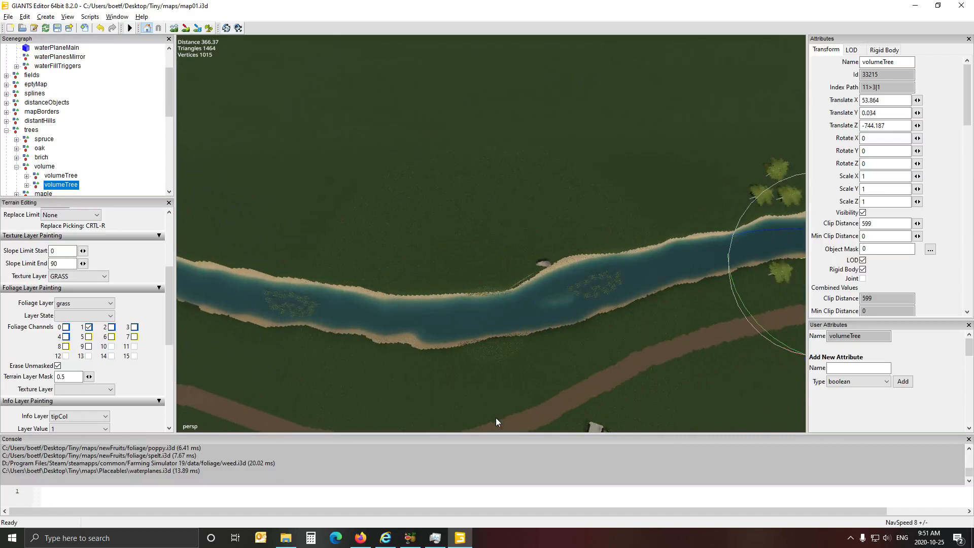
{"action": "key", "text": "ctrl+d"}
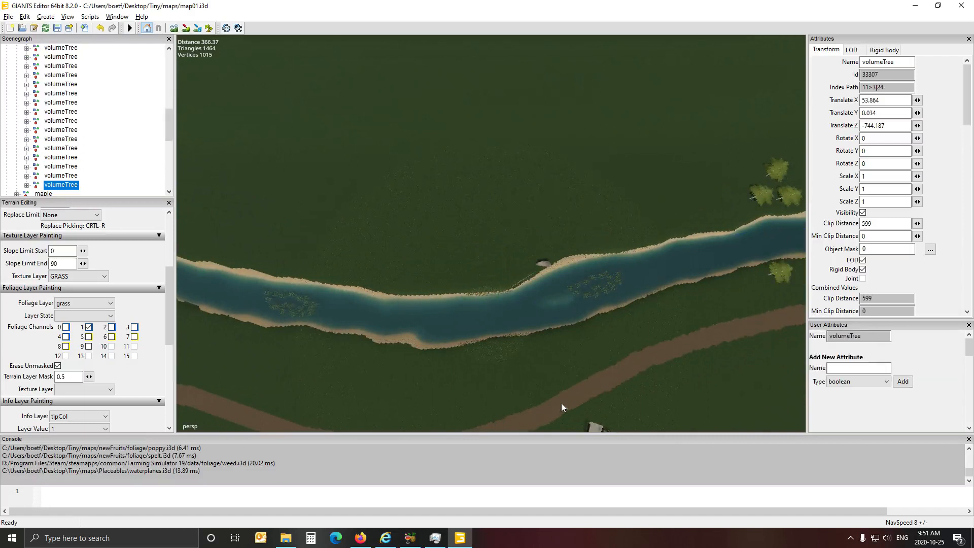
{"action": "key", "text": "ctrl+b"}
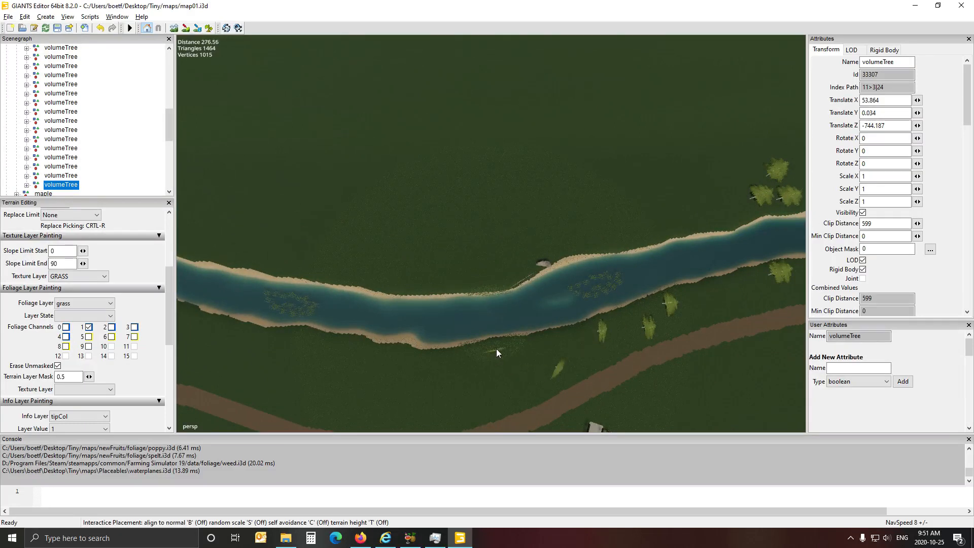
{"action": "left_click", "coordinate": [496, 349]}
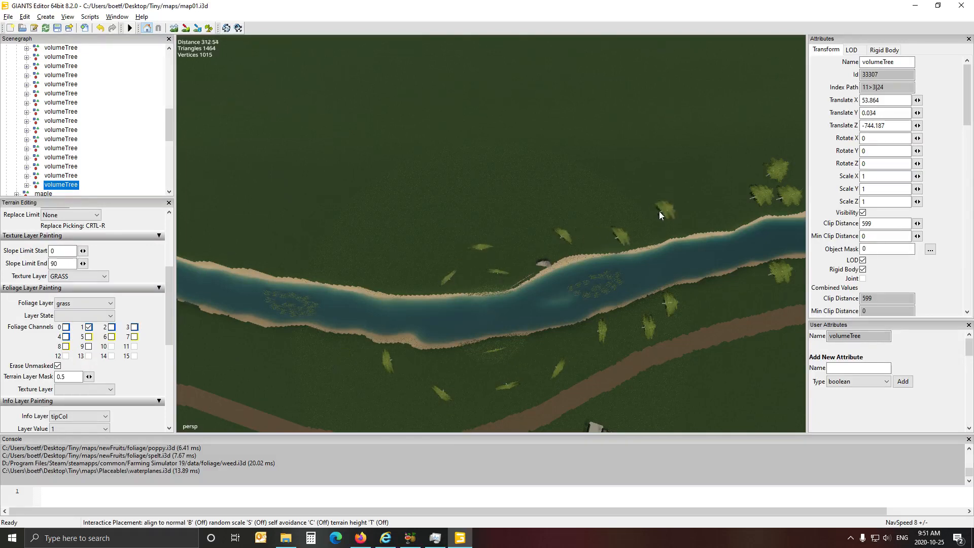
{"action": "left_click", "coordinate": [685, 210]}
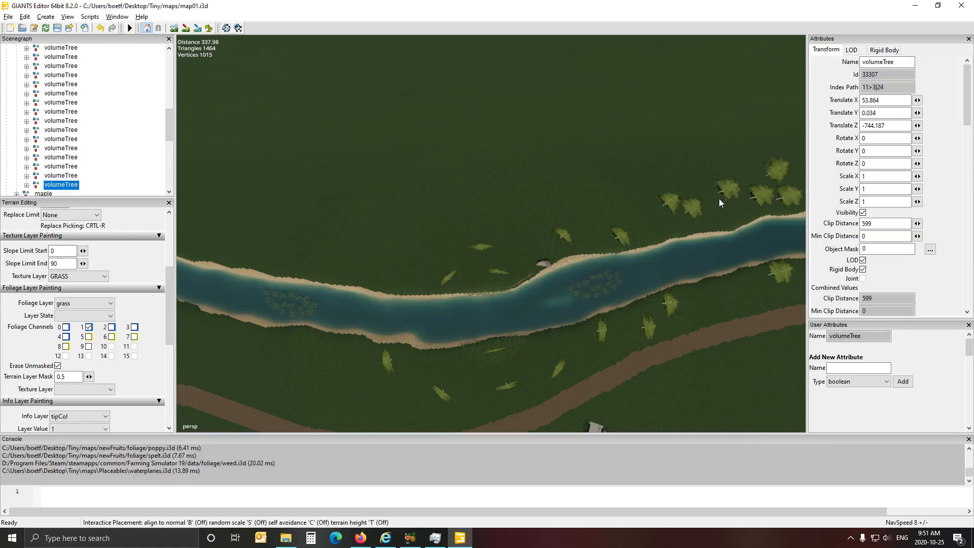
{"action": "key", "text": "Escape"}
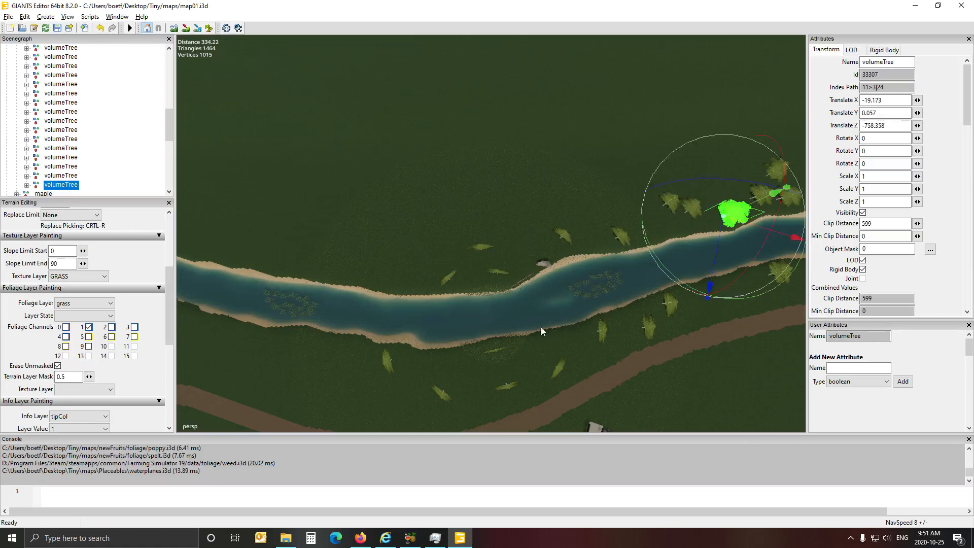
Step: Duplicate volumeTree and place copies along both banks of the river stretch running beside the dirt road and the dark fields
{"action": "left_click_drag", "start_coordinate": [541, 327], "coordinate": [503, 333], "text": "alt"}
{"action": "scroll", "coordinate": [502, 332], "scroll_direction": "up", "scroll_amount": 5}
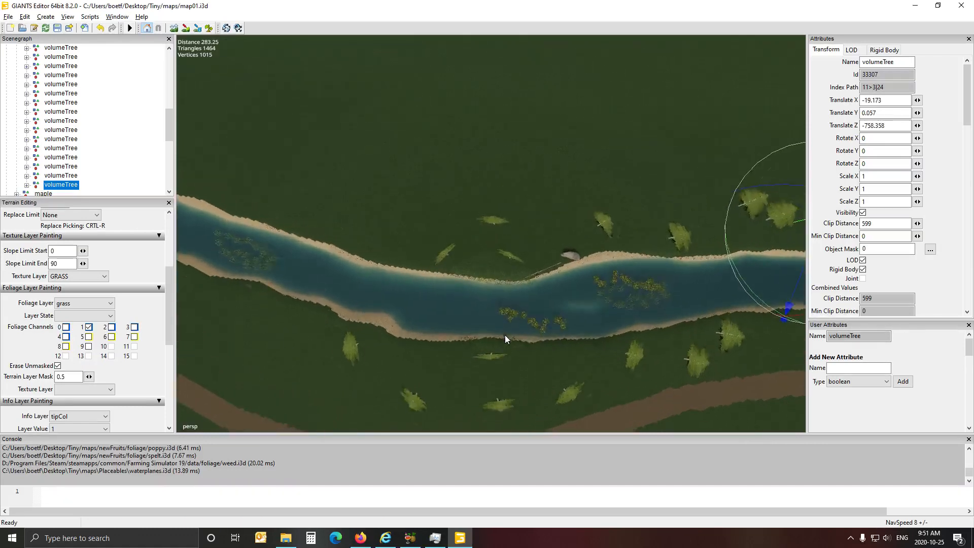
{"action": "left_click_drag", "start_coordinate": [506, 336], "coordinate": [491, 297], "text": "alt"}
{"action": "scroll", "coordinate": [545, 339], "scroll_direction": "down", "scroll_amount": 6}
{"action": "scroll", "coordinate": [662, 373], "scroll_direction": "up", "scroll_amount": 3}
{"action": "scroll", "coordinate": [494, 315], "scroll_direction": "down", "scroll_amount": 2}
{"action": "right_click_drag", "start_coordinate": [491, 297], "coordinate": [462, 350]}
{"action": "key", "text": "d"}
{"action": "key", "text": "s"}
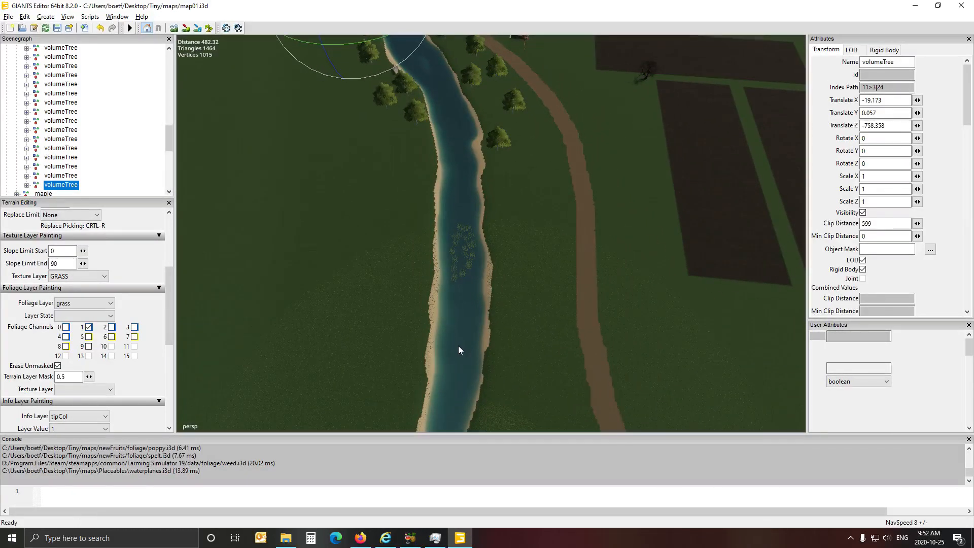
{"action": "key", "text": "ctrl+d"}
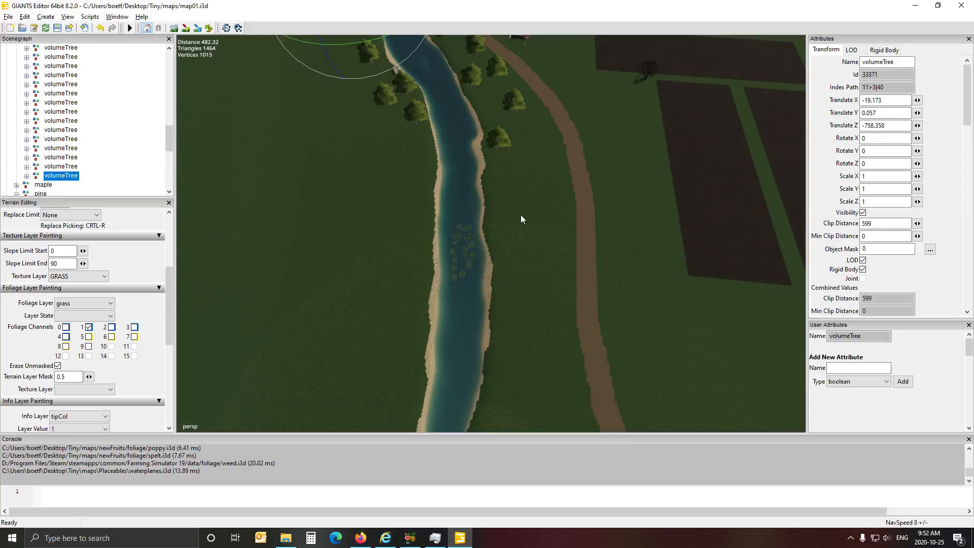
{"action": "key", "text": "ctrl+b"}
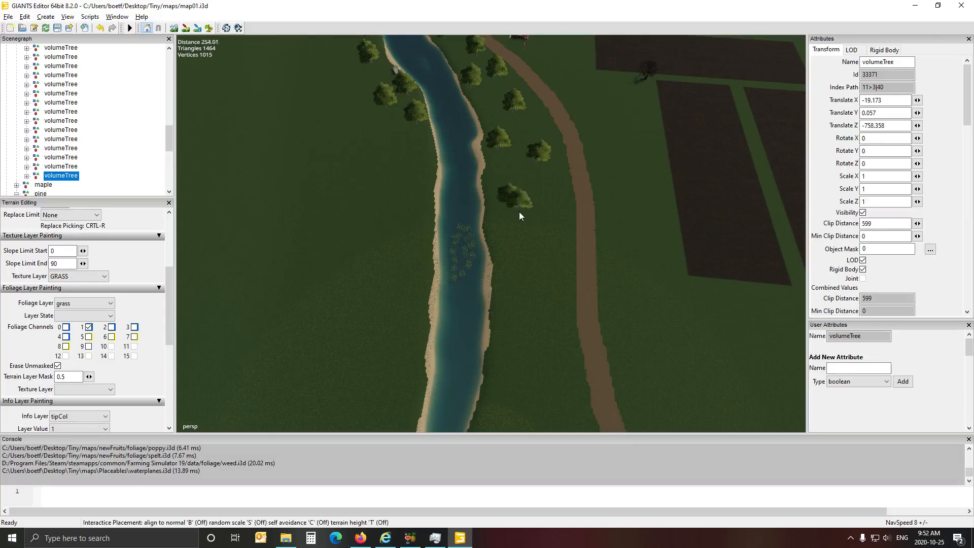
{"action": "left_click", "coordinate": [547, 324]}
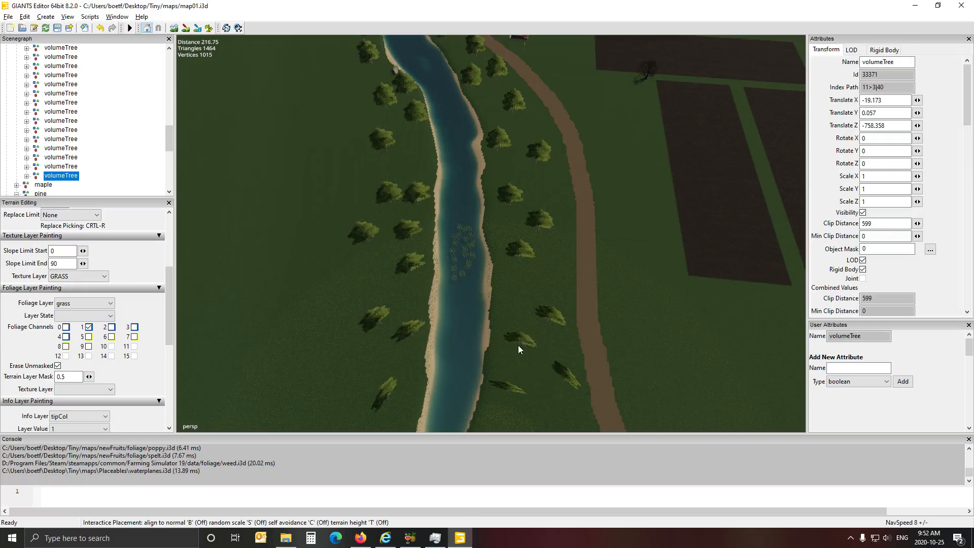
{"action": "left_click", "coordinate": [518, 346]}
Step: Duplicate volumeTree and place copies on both banks around the sharp river bend and along the stretch approaching the border wall
{"action": "left_click_drag", "start_coordinate": [236, 262], "coordinate": [356, 276], "text": "alt"}
{"action": "scroll", "coordinate": [443, 306], "scroll_direction": "down", "scroll_amount": 3}
{"action": "scroll", "coordinate": [367, 288], "scroll_direction": "down", "scroll_amount": 4}
{"action": "scroll", "coordinate": [360, 276], "scroll_direction": "up", "scroll_amount": 3}
{"action": "left_click_drag", "start_coordinate": [360, 276], "coordinate": [343, 299], "text": "alt"}
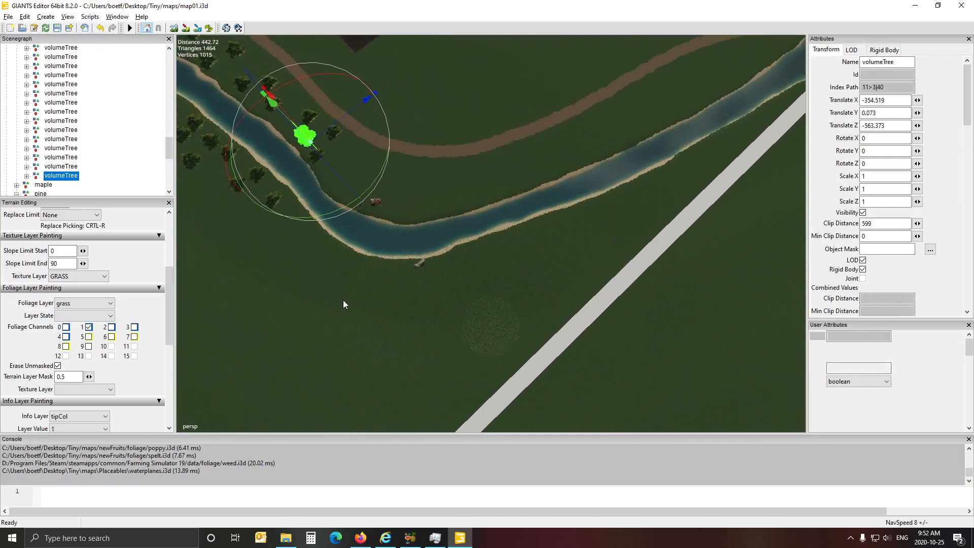
{"action": "key", "text": "ctrl+b"}
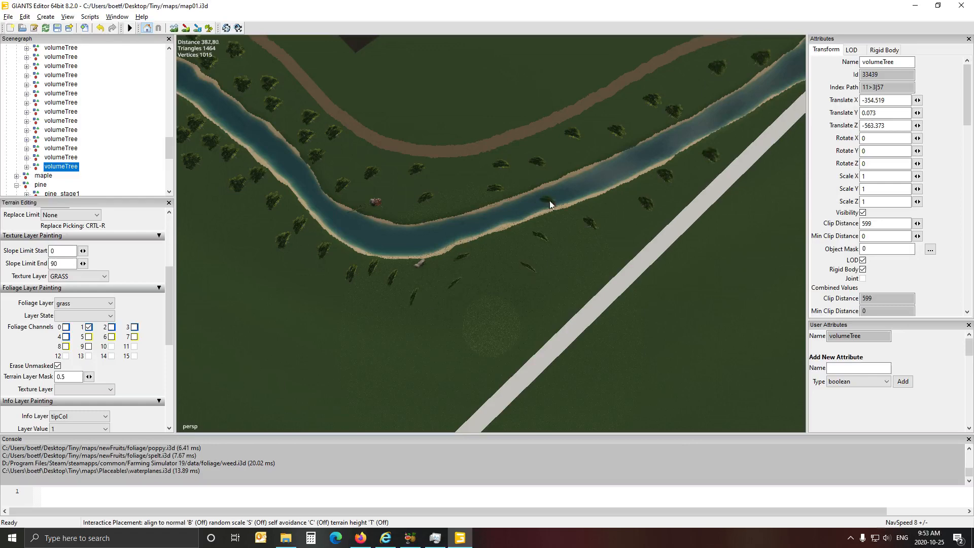
{"action": "left_click", "coordinate": [500, 246]}
Step: Duplicate volumeTree and place copies on both banks of the river section leading up to where the border wall crosses it
{"action": "left_click_drag", "start_coordinate": [357, 389], "coordinate": [330, 409], "text": "alt"}
{"action": "scroll", "coordinate": [506, 240], "scroll_direction": "up", "scroll_amount": 3}
{"action": "scroll", "coordinate": [490, 238], "scroll_direction": "up", "scroll_amount": 2}
{"action": "scroll", "coordinate": [329, 409], "scroll_direction": "down", "scroll_amount": 5}
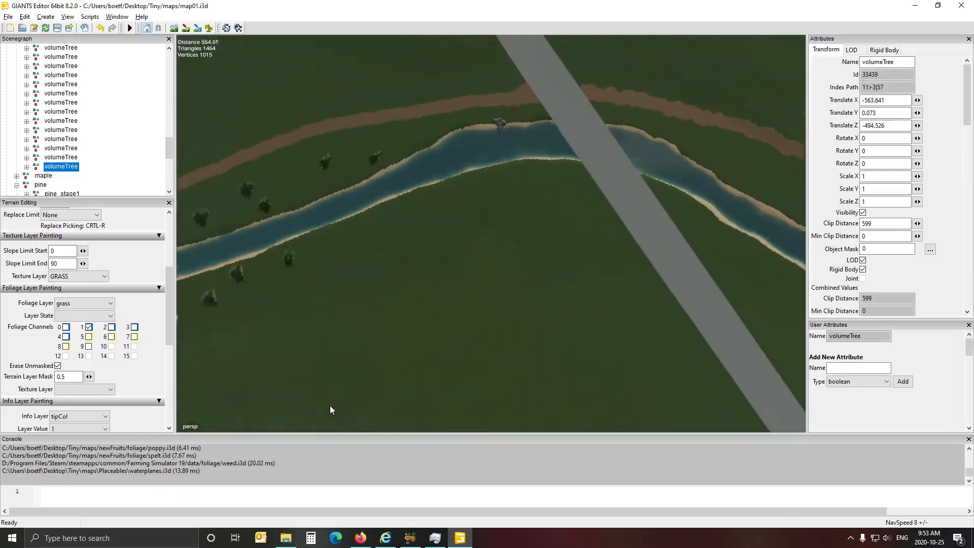
{"action": "mouse_move", "coordinate": [328, 406]}
{"action": "left_mouse_down", "text": "alt"}
{"action": "mouse_move", "coordinate": [313, 393]}
{"action": "mouse_move", "coordinate": [321, 395]}
{"action": "left_mouse_up", "text": "alt"}
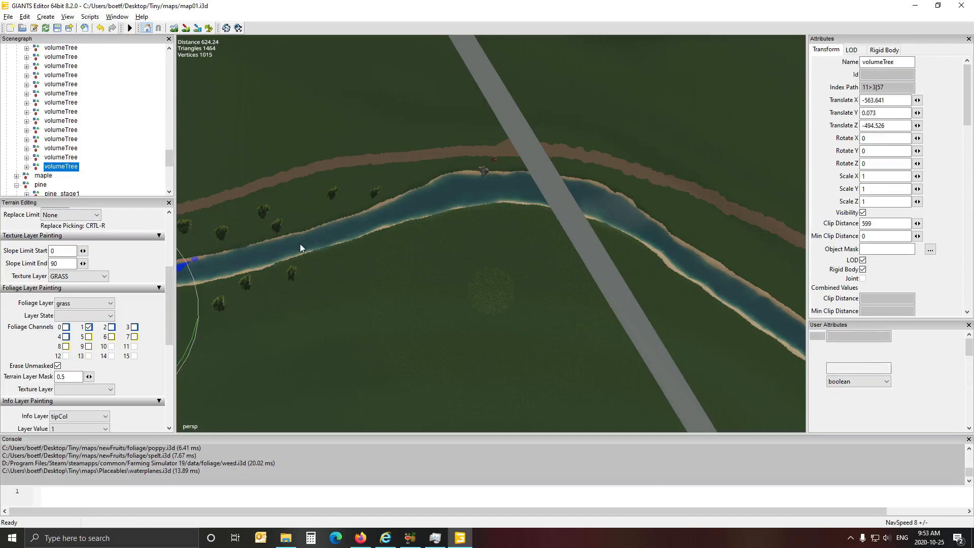
{"action": "key", "text": "ctrl+b"}
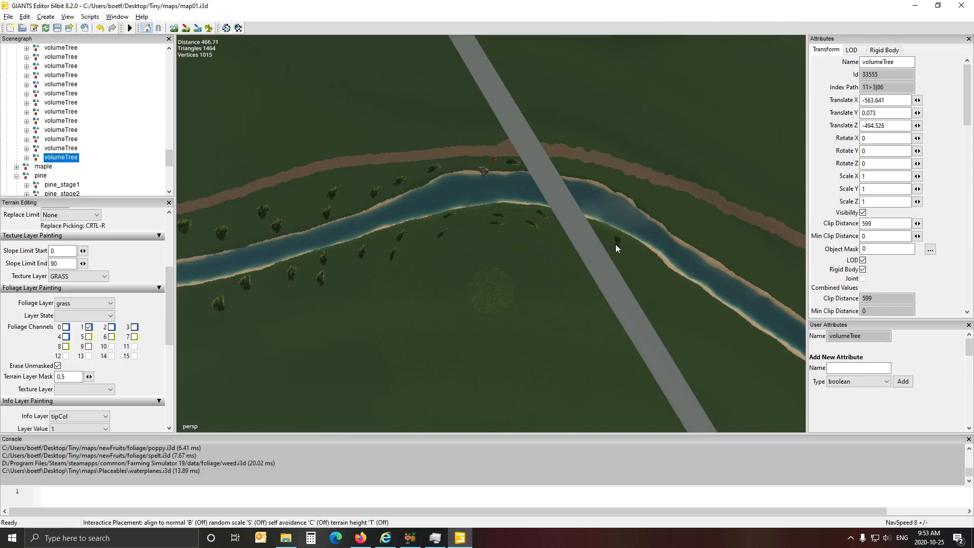
Step: Place more volumeTree copies on both banks of the river beyond the border wall, and end interactive placement
{"action": "left_click_drag", "start_coordinate": [616, 245], "coordinate": [594, 188]}
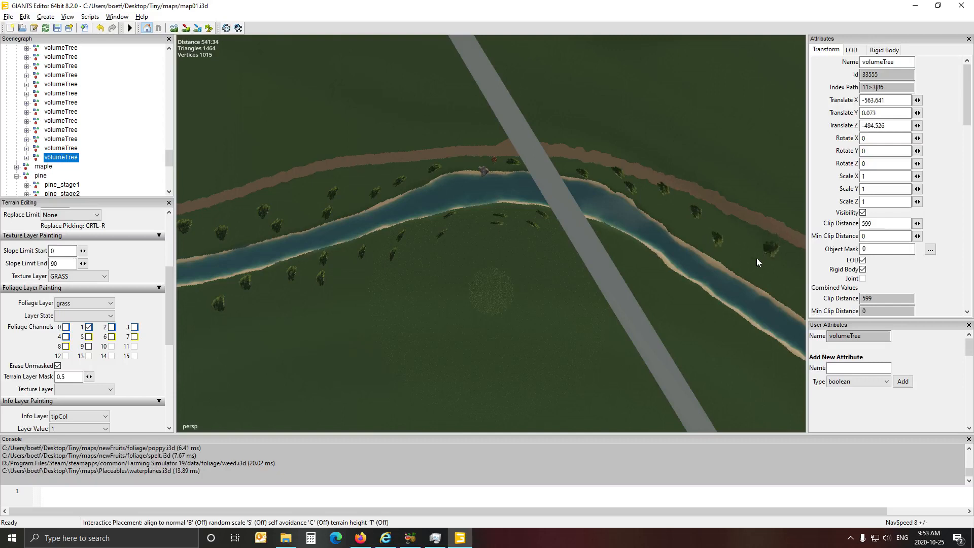
{"action": "left_click_drag", "start_coordinate": [725, 296], "coordinate": [770, 373]}
{"action": "left_click", "coordinate": [665, 314]}
{"action": "left_click", "coordinate": [639, 282]}
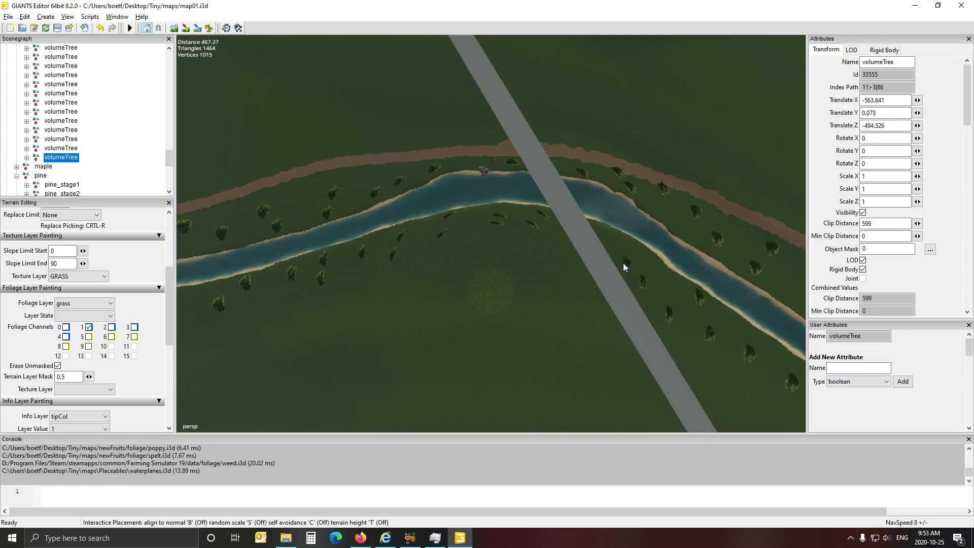
{"action": "left_click", "coordinate": [621, 261]}
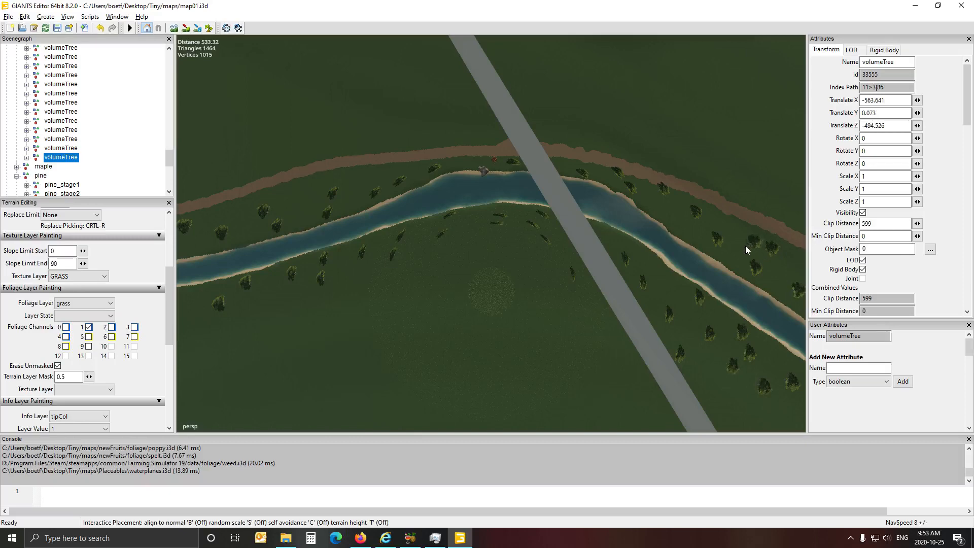
{"action": "key", "text": "Escape"}
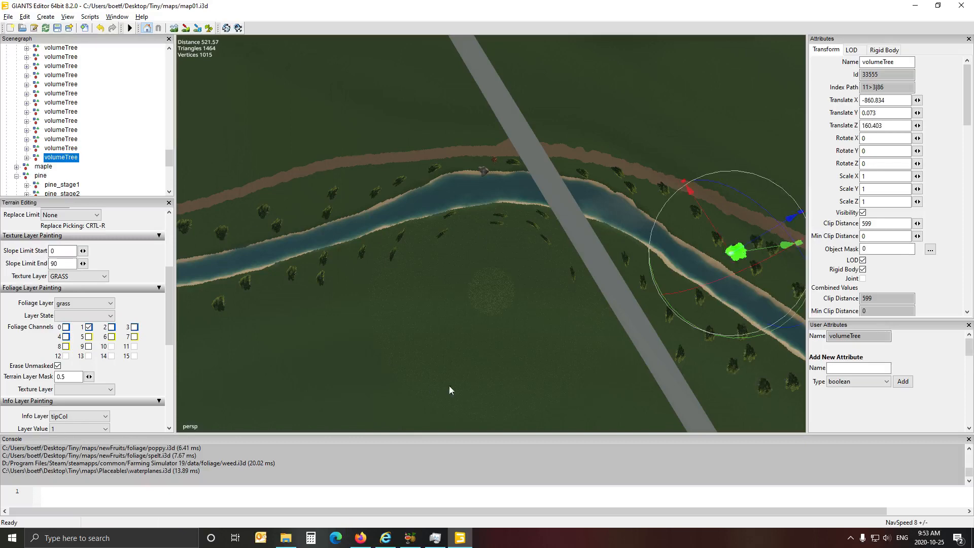
Step: Duplicate volumeTree and place copies on both banks of the river section beyond the bridge, alongside the border wall
{"action": "left_click_drag", "start_coordinate": [450, 387], "coordinate": [397, 323], "text": "alt"}
{"action": "scroll", "coordinate": [699, 270], "scroll_direction": "up", "scroll_amount": 5}
{"action": "scroll", "coordinate": [403, 345], "scroll_direction": "down", "scroll_amount": 5}
{"action": "scroll", "coordinate": [385, 331], "scroll_direction": "down", "scroll_amount": 3}
{"action": "left_click_drag", "start_coordinate": [402, 284], "coordinate": [349, 323], "text": "alt"}
{"action": "scroll", "coordinate": [423, 312], "scroll_direction": "up", "scroll_amount": 5}
{"action": "scroll", "coordinate": [416, 297], "scroll_direction": "up", "scroll_amount": 6}
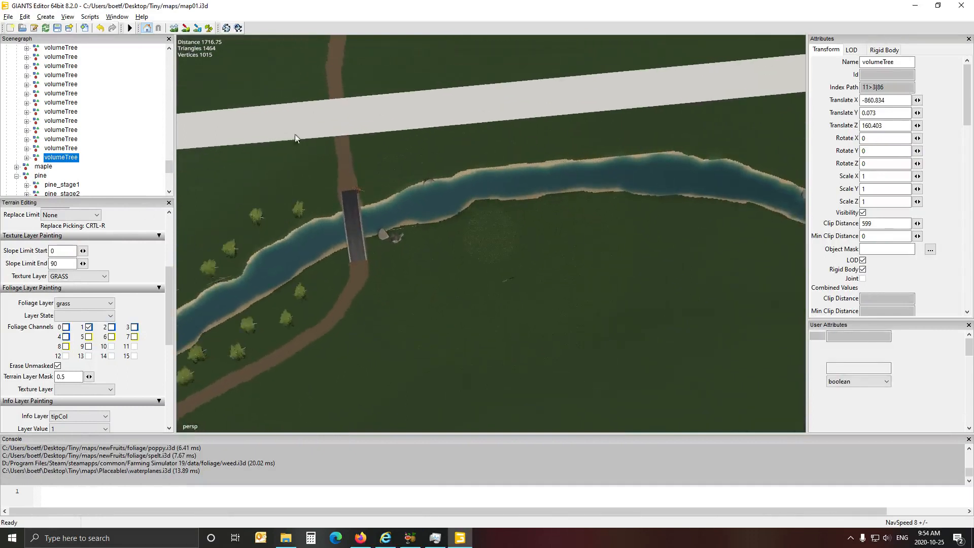
{"action": "left_click", "coordinate": [382, 177]}
{"action": "left_click", "coordinate": [416, 166]}
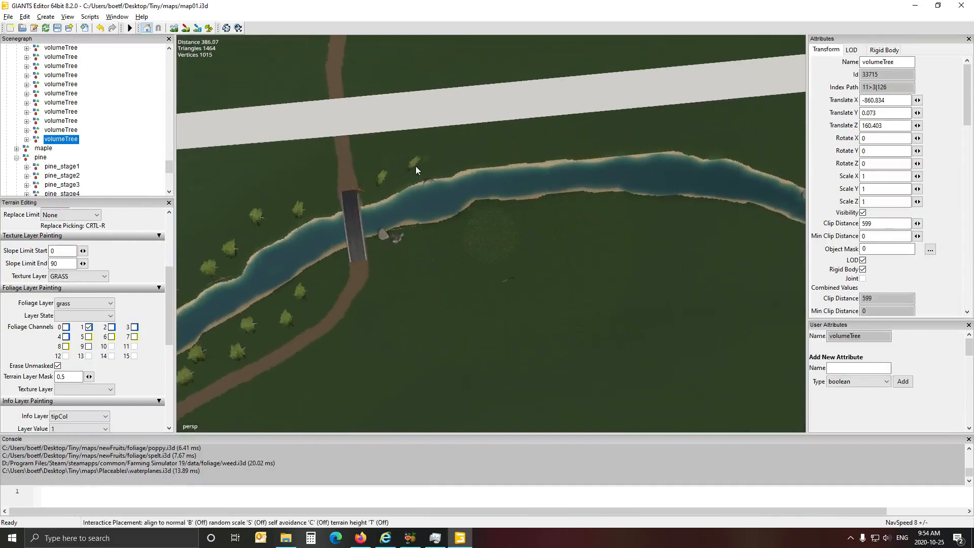
{"action": "left_click", "coordinate": [435, 166]}
{"action": "left_click", "coordinate": [485, 158]}
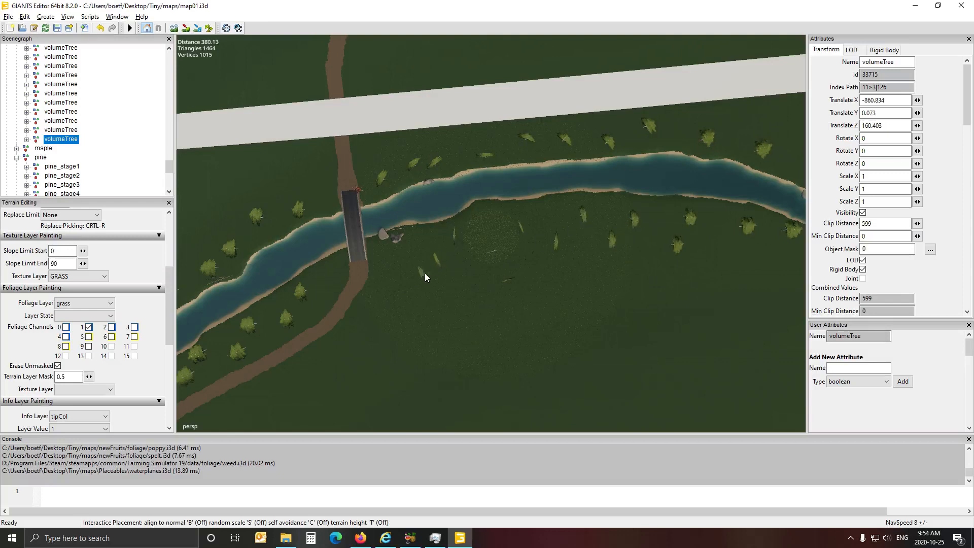
{"action": "left_click", "coordinate": [428, 245]}
{"action": "left_click", "coordinate": [550, 212]}
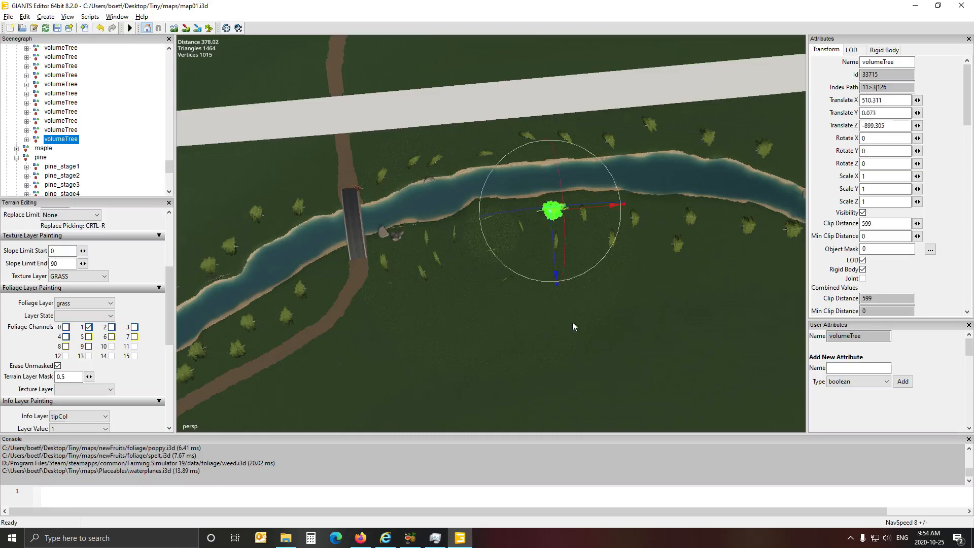
Step: Select the volumeTree floating above the ground near the river and reposition it onto the grassy bank
{"action": "left_click_drag", "start_coordinate": [572, 321], "coordinate": [312, 310], "text": "alt"}
{"action": "scroll", "coordinate": [279, 315], "scroll_direction": "up", "scroll_amount": 8}
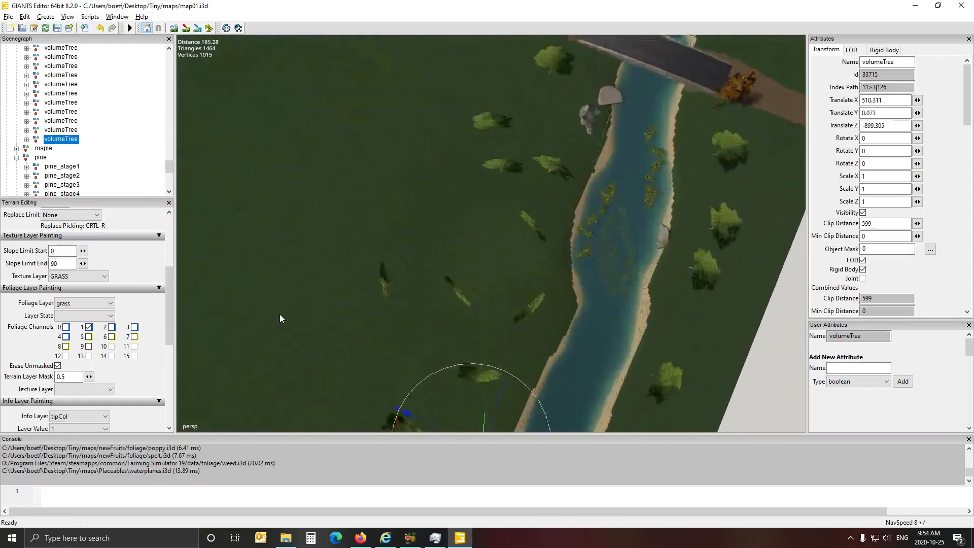
{"action": "left_click_drag", "start_coordinate": [196, 293], "coordinate": [647, 184], "text": "alt"}
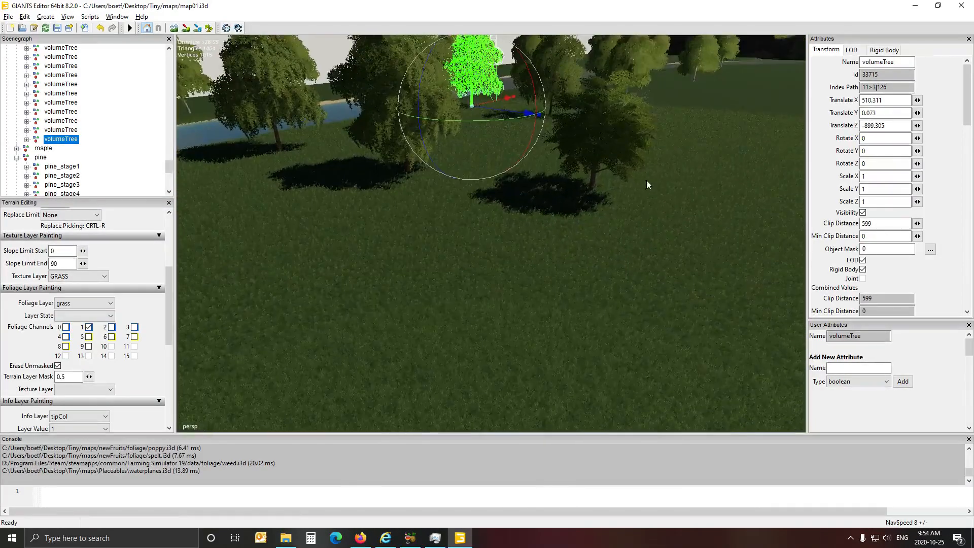
{"action": "left_click", "coordinate": [598, 182]}
{"action": "left_click_drag", "start_coordinate": [555, 312], "coordinate": [567, 367], "text": "alt"}
{"action": "scroll", "coordinate": [498, 351], "scroll_direction": "down", "scroll_amount": 10}
{"action": "scroll", "coordinate": [337, 299], "scroll_direction": "up", "scroll_amount": 8}
{"action": "scroll", "coordinate": [534, 246], "scroll_direction": "up", "scroll_amount": 5}
{"action": "scroll", "coordinate": [543, 272], "scroll_direction": "up", "scroll_amount": 4}
{"action": "scroll", "coordinate": [607, 302], "scroll_direction": "up", "scroll_amount": 10}
{"action": "left_click", "coordinate": [501, 296]}
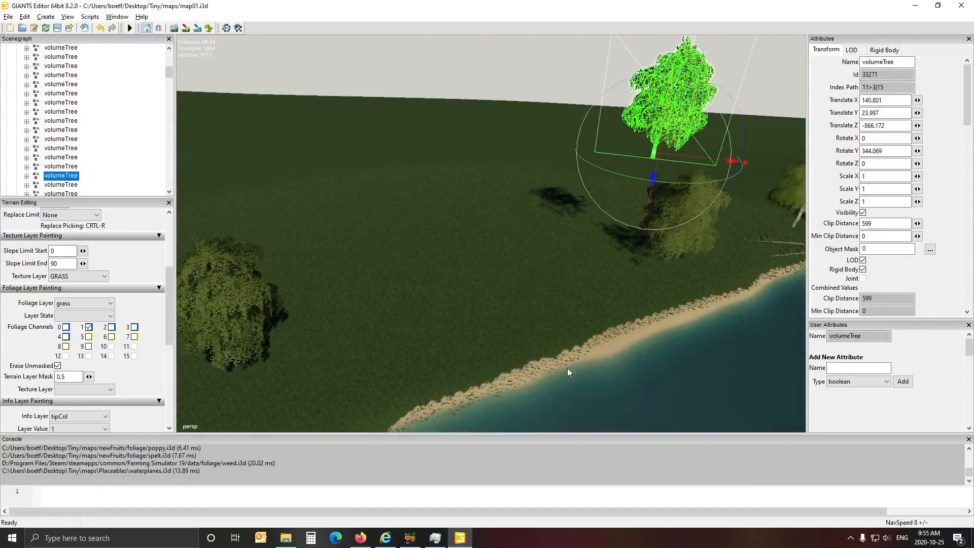
{"action": "key", "text": "ctrl+b"}
{"action": "left_click", "coordinate": [482, 322]}
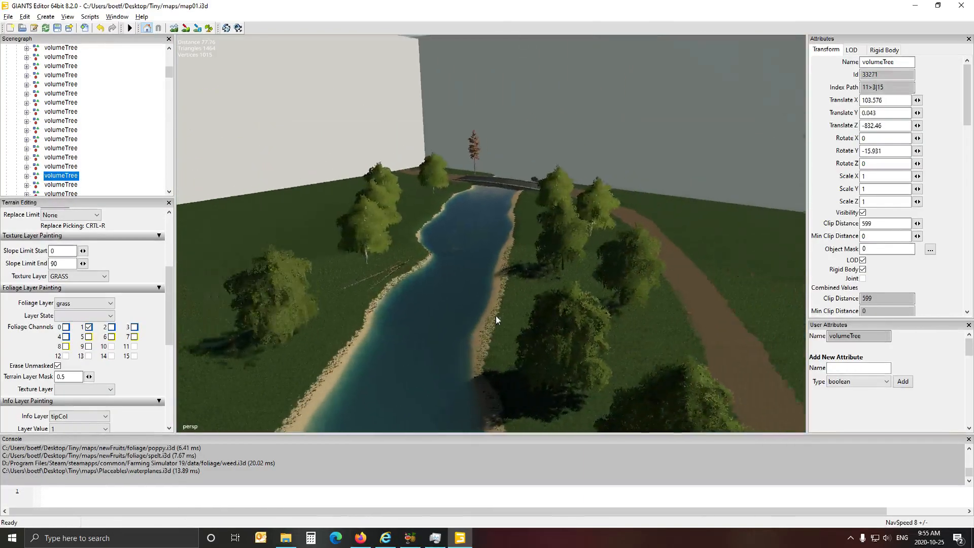
Step: Inspect the tree lines along both riverbanks from the border bridge to the farm stretch
{"action": "scroll", "coordinate": [504, 315], "scroll_direction": "up", "scroll_amount": 4}
{"action": "scroll", "coordinate": [514, 314], "scroll_direction": "up", "scroll_amount": 3}
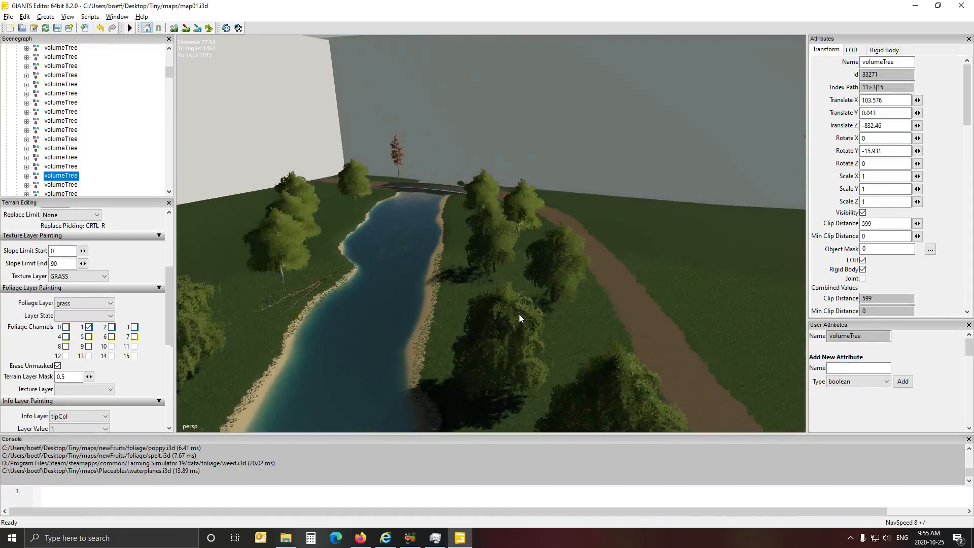
{"action": "left_click_drag", "start_coordinate": [519, 315], "coordinate": [125, 308], "text": "alt"}
{"action": "scroll", "coordinate": [446, 312], "scroll_direction": "up", "scroll_amount": 6}
{"action": "mouse_move", "coordinate": [310, 314]}
{"action": "left_mouse_down", "text": "alt"}
{"action": "mouse_move", "coordinate": [230, 279]}
{"action": "mouse_move", "coordinate": [273, 273]}
{"action": "mouse_move", "coordinate": [339, 370]}
{"action": "mouse_move", "coordinate": [304, 302]}
{"action": "left_mouse_up", "text": "alt"}
{"action": "scroll", "coordinate": [229, 279], "scroll_direction": "up", "scroll_amount": 4}
{"action": "scroll", "coordinate": [275, 272], "scroll_direction": "up", "scroll_amount": 4}
{"action": "scroll", "coordinate": [339, 370], "scroll_direction": "down", "scroll_amount": 5}
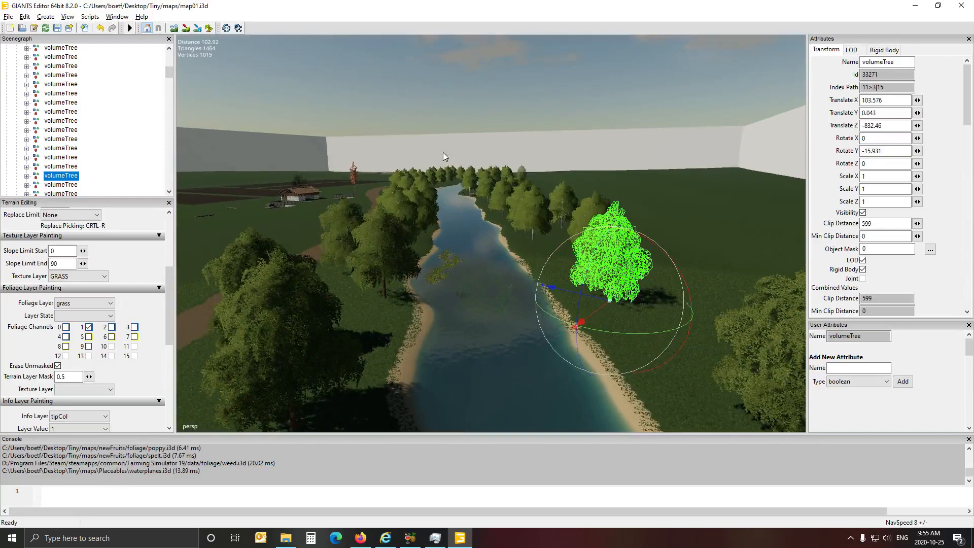
{"action": "scroll", "coordinate": [434, 316], "scroll_direction": "down", "scroll_amount": 5}
{"action": "left_click_drag", "start_coordinate": [442, 282], "coordinate": [167, 284], "text": "alt"}
{"action": "scroll", "coordinate": [419, 282], "scroll_direction": "down", "scroll_amount": 5}
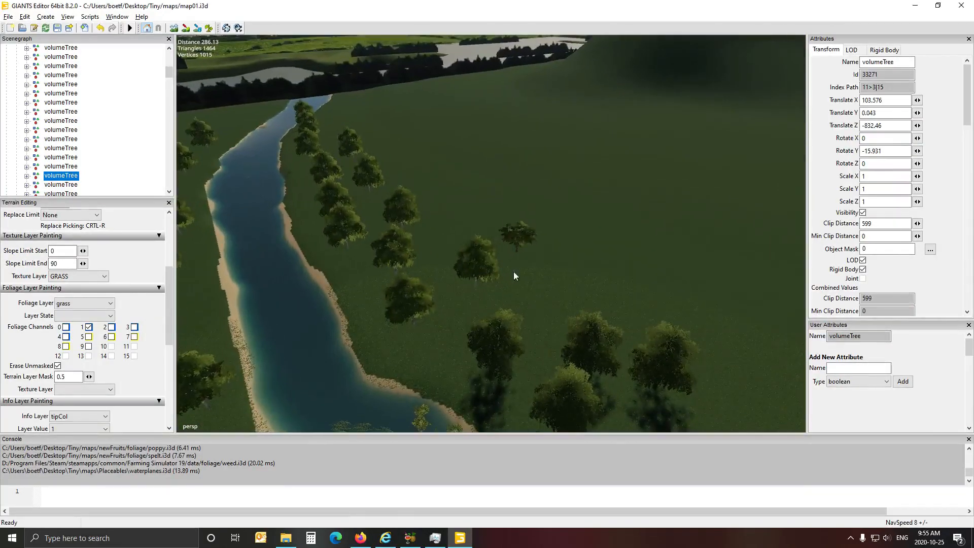
Step: Duplicate oak_stage4, place copies around the farm buildings and on both sides of the nearby dirt road, and end interactive placement
{"action": "left_click", "coordinate": [517, 249]}
{"action": "left_click_drag", "start_coordinate": [434, 363], "coordinate": [572, 444], "text": "alt"}
{"action": "scroll", "coordinate": [596, 311], "scroll_direction": "up", "scroll_amount": 10}
{"action": "scroll", "coordinate": [683, 288], "scroll_direction": "up", "scroll_amount": 5}
{"action": "scroll", "coordinate": [560, 444], "scroll_direction": "down", "scroll_amount": 6}
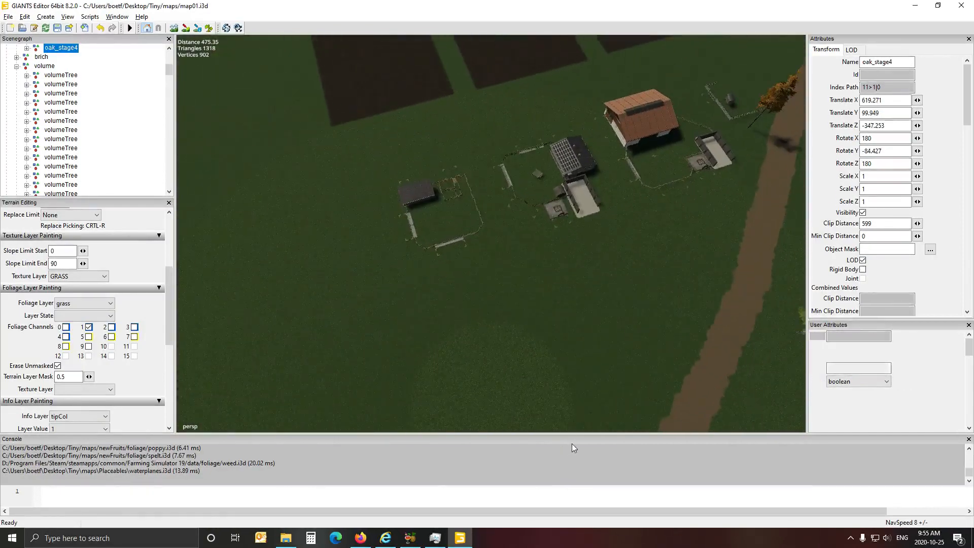
{"action": "key", "text": "ctrl+d"}
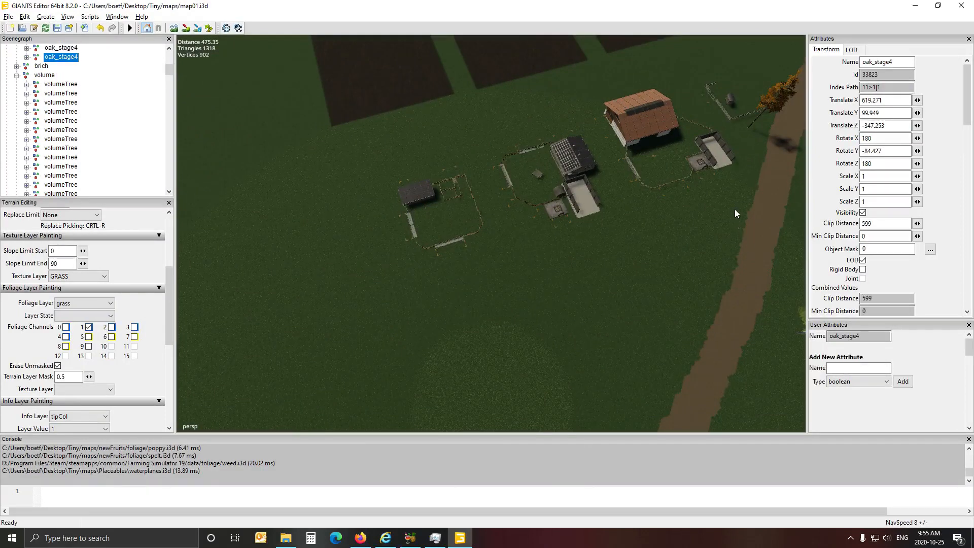
{"action": "key", "text": "ctrl+b"}
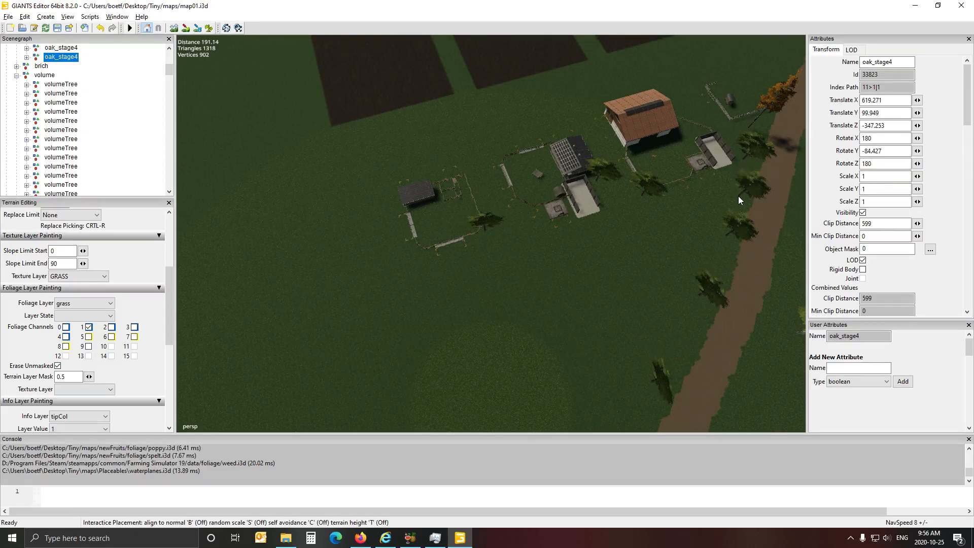
{"action": "left_click", "coordinate": [760, 366]}
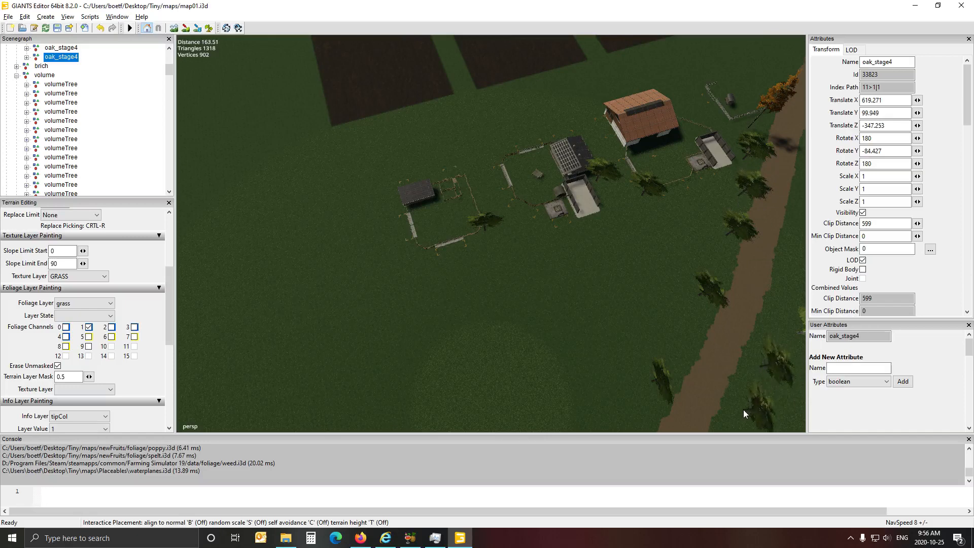
{"action": "key", "text": "Escape"}
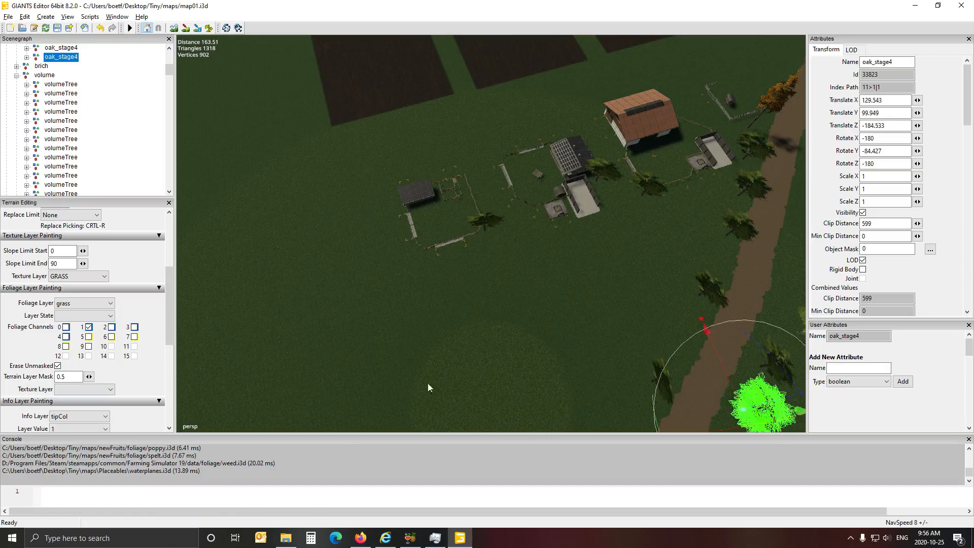
Step: Place more oak_stage4 copies on the grass strip between the dirt road and the river
{"action": "left_click_drag", "start_coordinate": [428, 387], "coordinate": [408, 401], "text": "alt"}
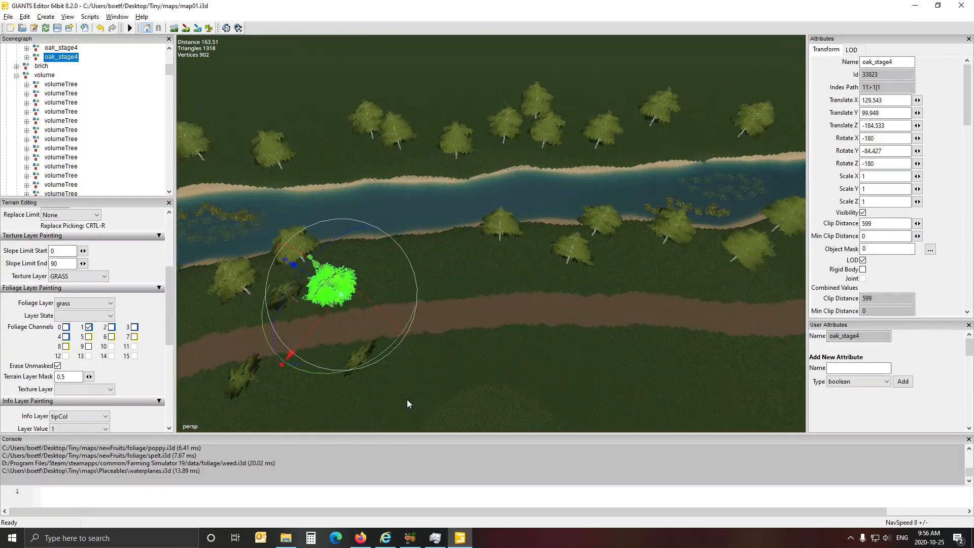
{"action": "key", "text": "ctrl+alt+d"}
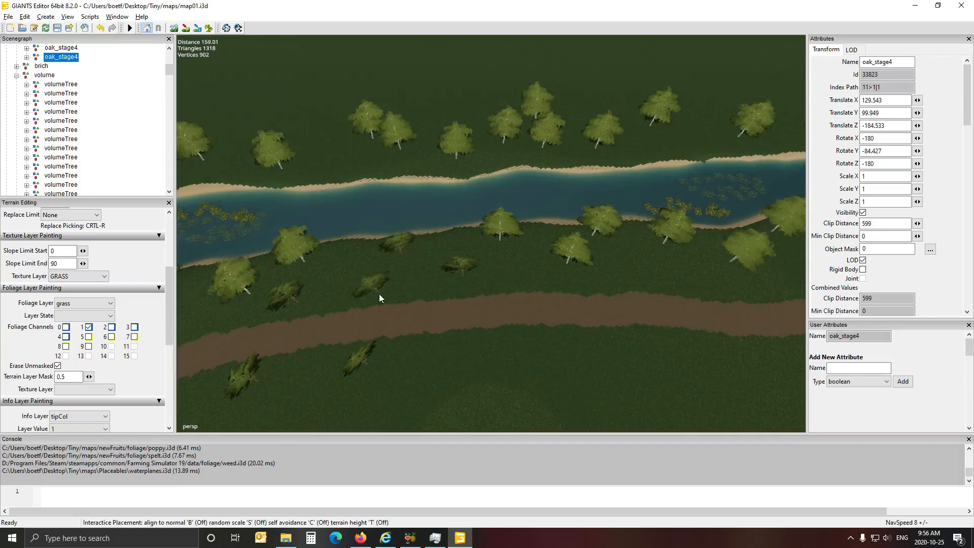
{"action": "left_click", "coordinate": [378, 293]}
{"action": "left_click_drag", "start_coordinate": [413, 374], "coordinate": [684, 372], "text": "alt"}
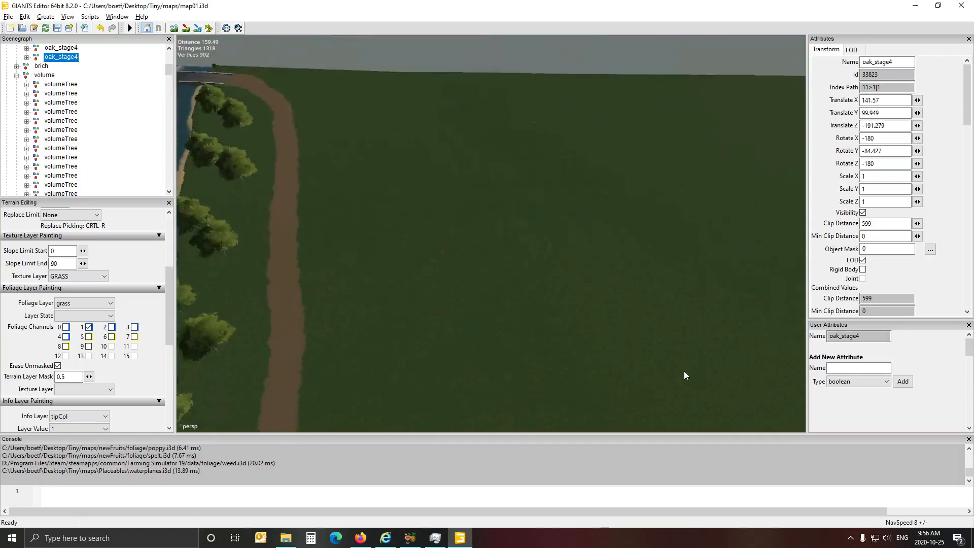
Step: Clear the selection and inspect the oaks along the dirt road and around the farm buildings
{"action": "left_click_drag", "start_coordinate": [479, 380], "coordinate": [577, 378], "text": "alt"}
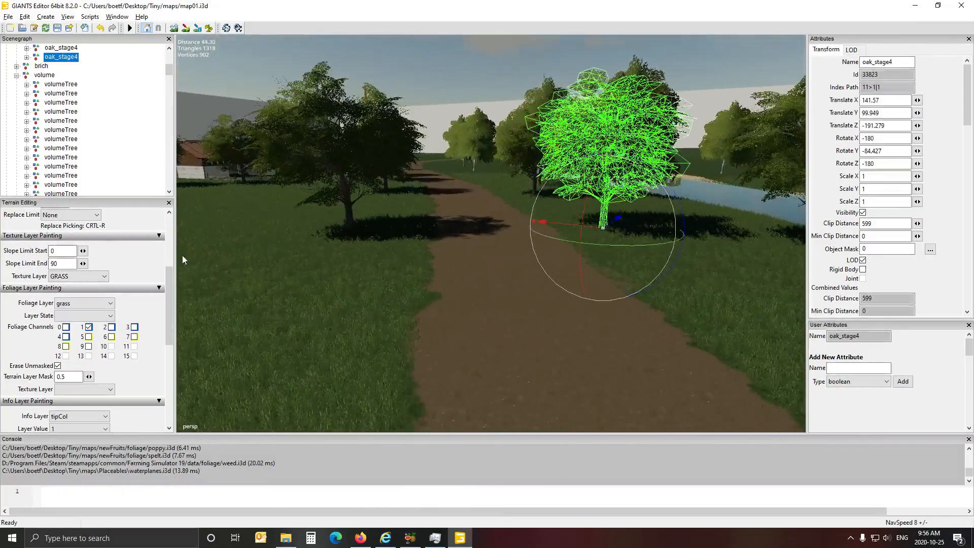
{"action": "scroll", "coordinate": [137, 172], "scroll_direction": "up", "scroll_amount": 4}
{"action": "left_click", "coordinate": [135, 169]}
{"action": "left_click_drag", "start_coordinate": [502, 316], "coordinate": [185, 379], "text": "alt"}
{"action": "scroll", "coordinate": [506, 298], "scroll_direction": "up", "scroll_amount": 3}
{"action": "scroll", "coordinate": [484, 291], "scroll_direction": "up", "scroll_amount": 3}
{"action": "scroll", "coordinate": [484, 296], "scroll_direction": "up", "scroll_amount": 2}
{"action": "scroll", "coordinate": [484, 296], "scroll_direction": "up", "scroll_amount": 3}
{"action": "scroll", "coordinate": [468, 292], "scroll_direction": "up", "scroll_amount": 5}
{"action": "scroll", "coordinate": [467, 292], "scroll_direction": "up", "scroll_amount": 3}
{"action": "key", "text": "Right"}
{"action": "scroll", "coordinate": [70, 291], "scroll_direction": "up", "scroll_amount": 4}
{"action": "scroll", "coordinate": [185, 350], "scroll_direction": "down", "scroll_amount": 10}
{"action": "scroll", "coordinate": [184, 349], "scroll_direction": "down", "scroll_amount": 3}
{"action": "scroll", "coordinate": [193, 310], "scroll_direction": "up", "scroll_amount": 6}
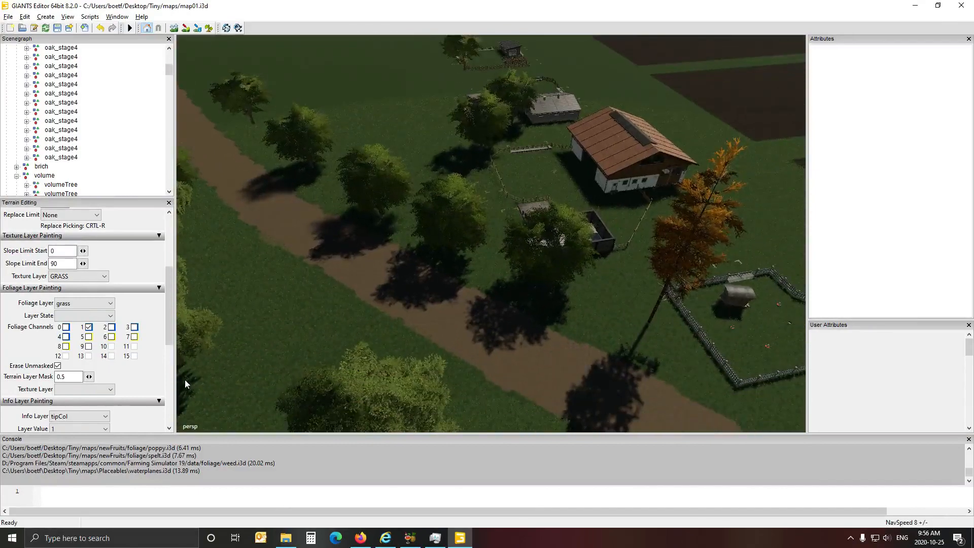
Step: Move one roadside oak_stage4 from in front of the farm to the grass between the stone-fenced pen and the dirt road
{"action": "left_click", "coordinate": [453, 218]}
{"action": "left_click_drag", "start_coordinate": [391, 258], "coordinate": [558, 295], "text": "alt"}
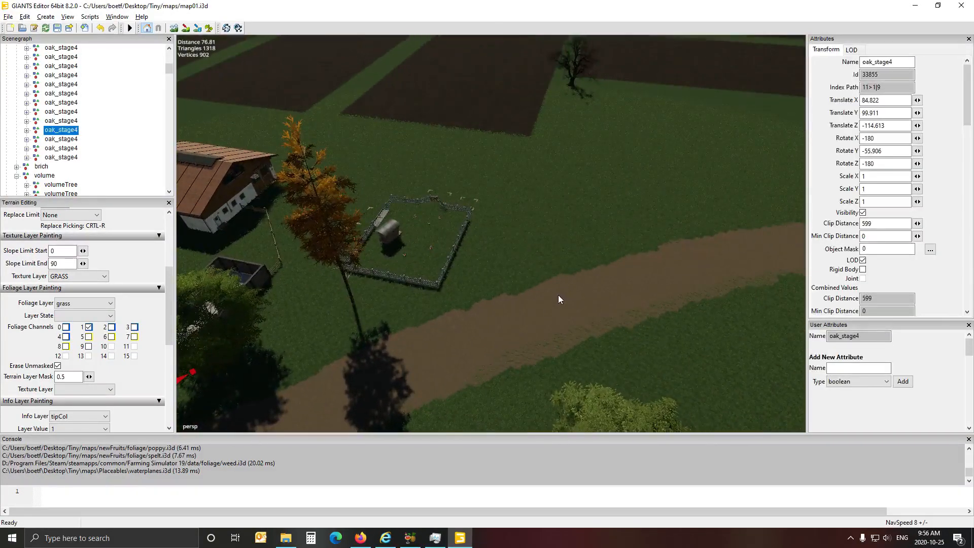
{"action": "key", "text": "ctrl+b"}
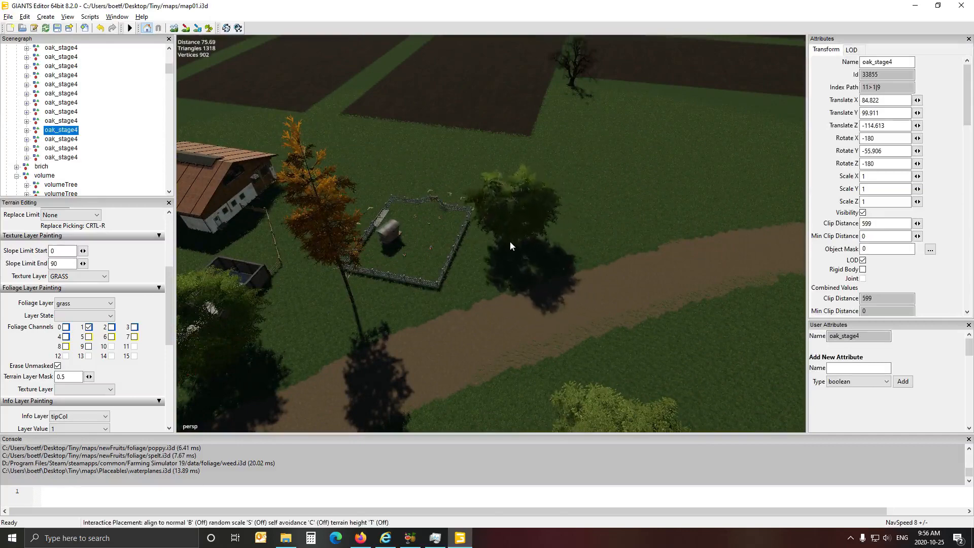
{"action": "left_click", "coordinate": [510, 241]}
{"action": "left_click_drag", "start_coordinate": [355, 287], "coordinate": [377, 306], "text": "alt"}
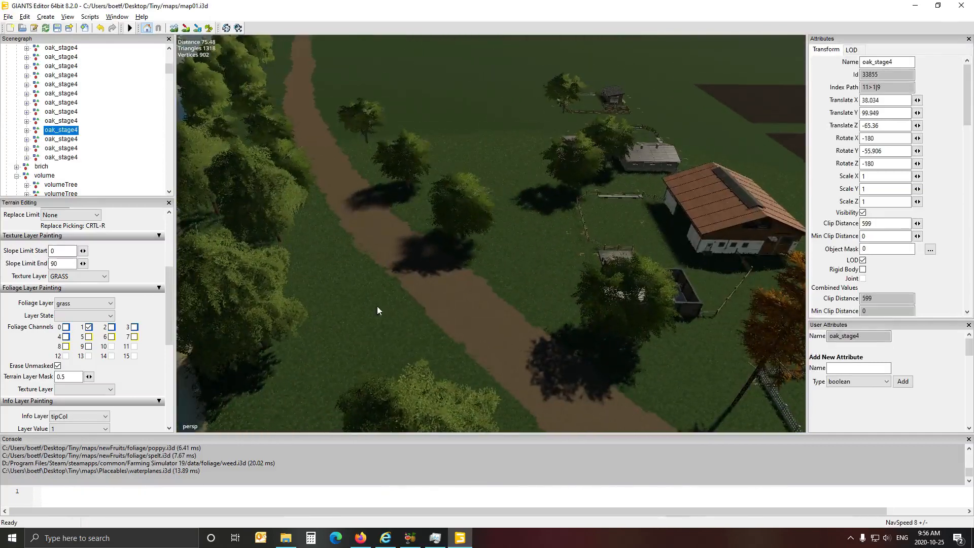
Step: Move another roadside oak_stage4 to the far end of the oak row along the dirt road
{"action": "left_click", "coordinate": [457, 231]}
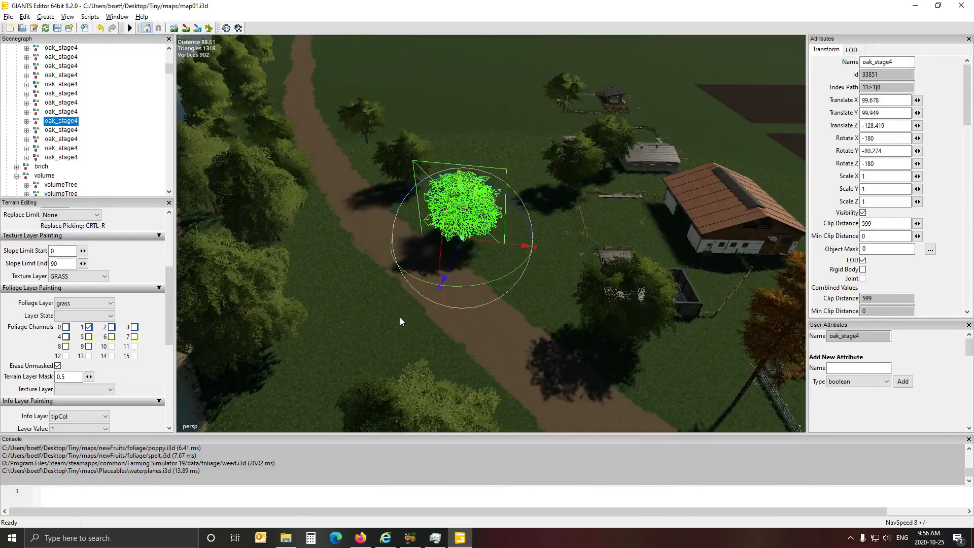
{"action": "key", "text": "ctrl+b"}
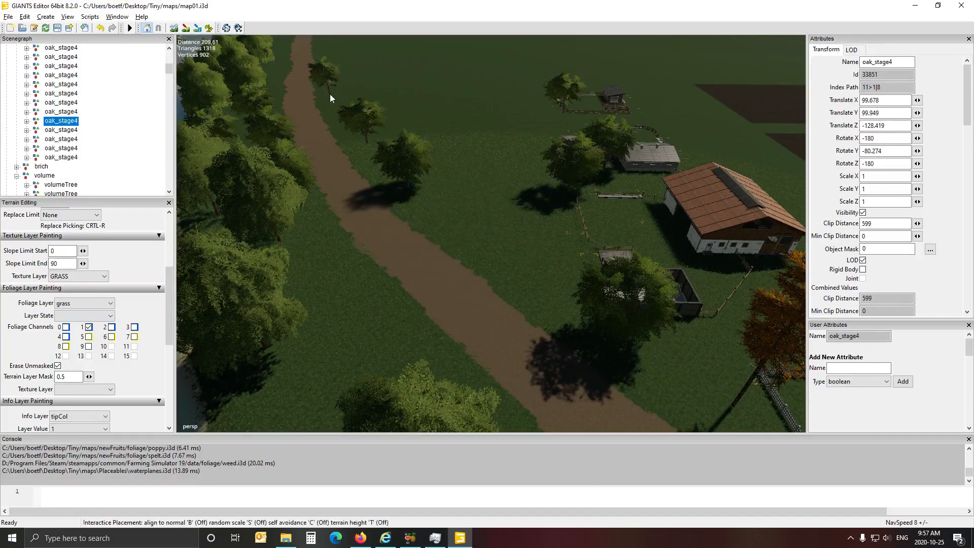
{"action": "left_click", "coordinate": [331, 95]}
Step: Inspect the repositioned oak at road level, the farm surroundings and the open fields
{"action": "right_click_drag", "start_coordinate": [362, 307], "coordinate": [333, 317]}
{"action": "key", "text": "w"}
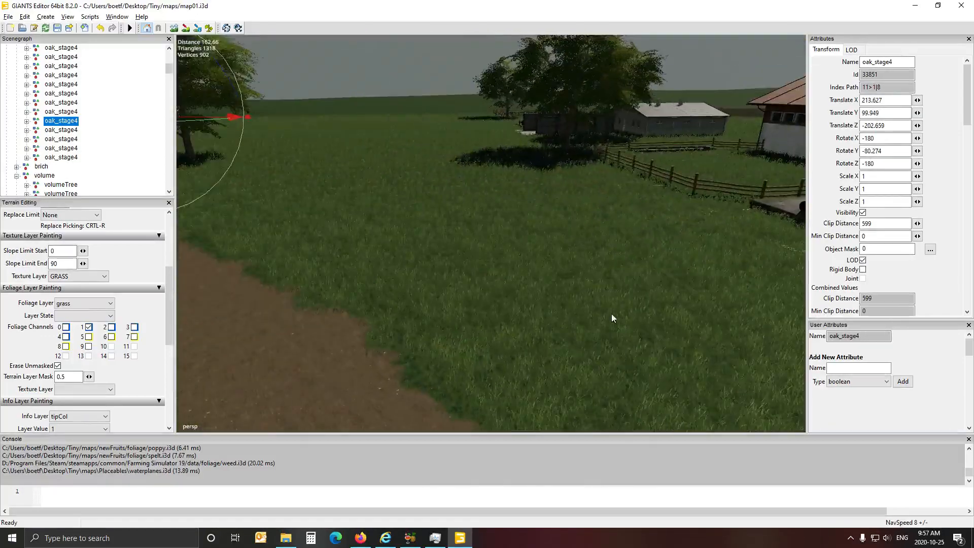
{"action": "right_click_drag", "start_coordinate": [613, 318], "coordinate": [528, 262]}
{"action": "key", "text": "w"}
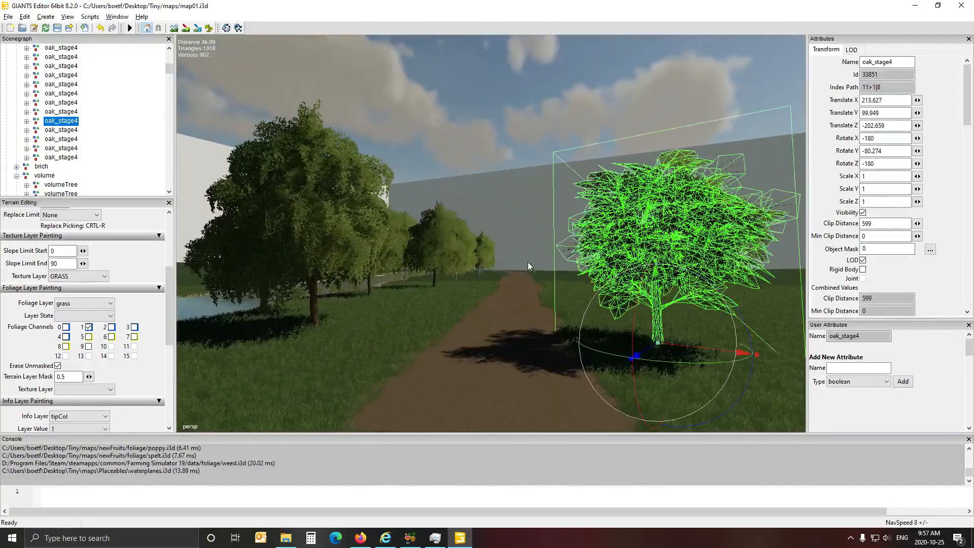
{"action": "left_click", "coordinate": [394, 260]}
{"action": "key", "text": "w"}
{"action": "right_click_drag", "start_coordinate": [394, 260], "coordinate": [643, 364]}
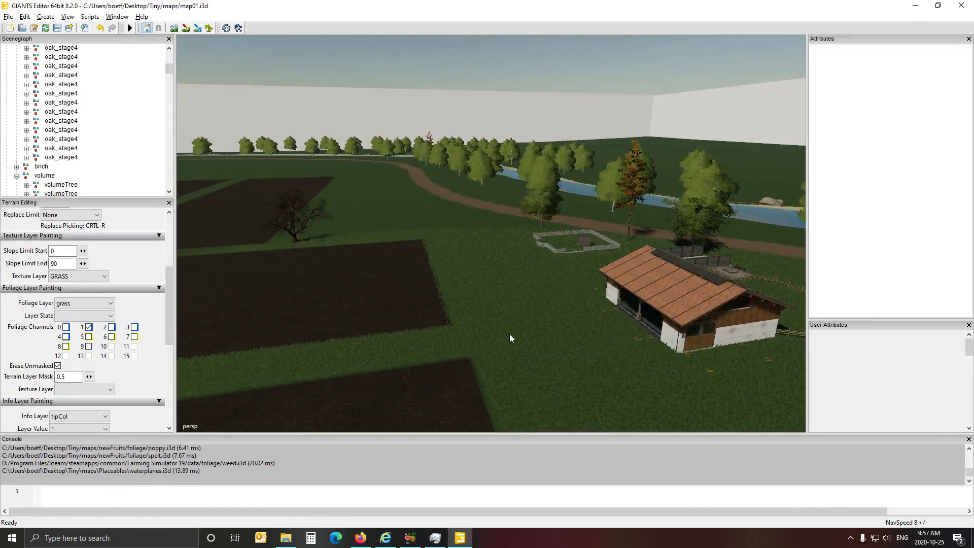
{"action": "right_click_drag", "start_coordinate": [537, 322], "coordinate": [419, 324]}
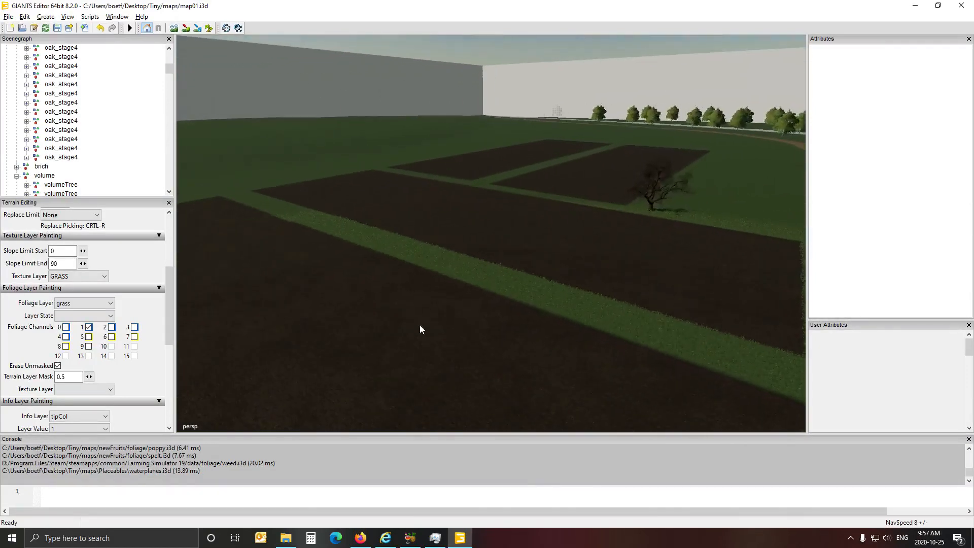
Step: Collapse the scenegraph to its top-level groups and clear the selection
{"action": "right_click", "coordinate": [122, 114]}
{"action": "left_click", "coordinate": [139, 135]}
{"action": "right_click_drag", "start_coordinate": [337, 215], "coordinate": [322, 255]}
{"action": "scroll", "coordinate": [433, 273], "scroll_direction": "down", "scroll_amount": 10}
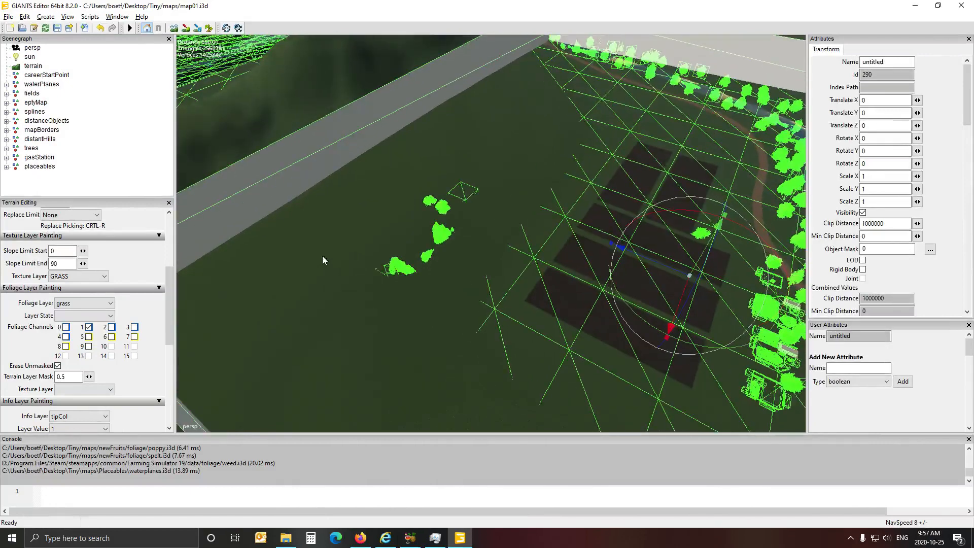
{"action": "left_click", "coordinate": [139, 103]}
{"action": "mouse_move", "coordinate": [291, 269]}
{"action": "left_mouse_down", "text": "alt"}
{"action": "mouse_move", "coordinate": [361, 289]}
{"action": "mouse_move", "coordinate": [364, 279]}
{"action": "mouse_move", "coordinate": [301, 279]}
{"action": "left_mouse_up", "text": "alt"}
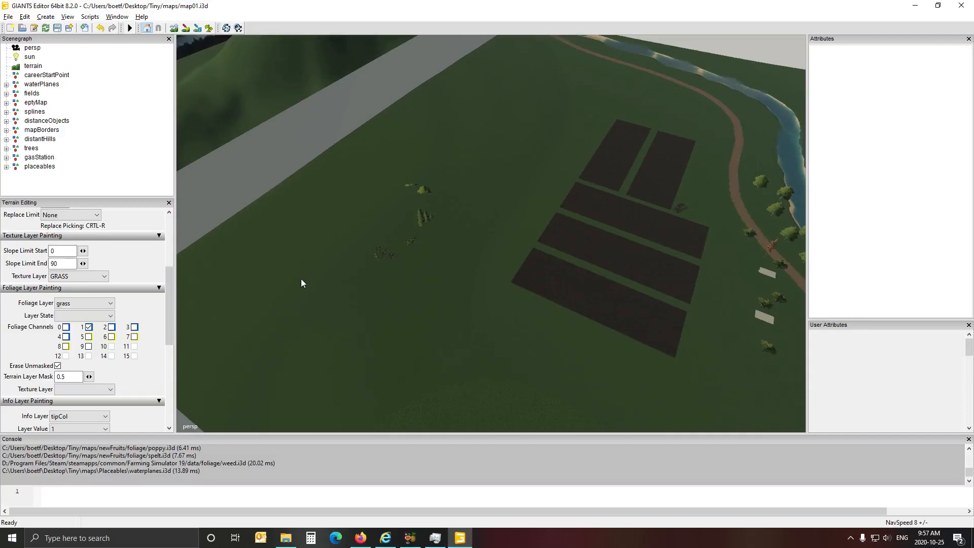
{"action": "left_click_drag", "start_coordinate": [301, 280], "coordinate": [466, 310], "text": "alt"}
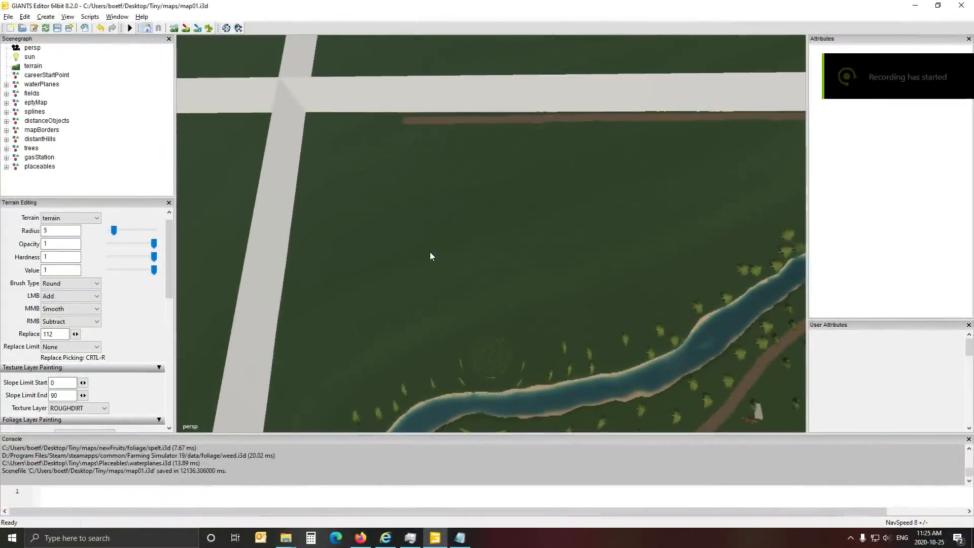
Step: Examine the dirt track running along the border wall between the map corner and the river bridge
{"action": "left_click_drag", "start_coordinate": [435, 309], "coordinate": [436, 274], "text": "alt"}
{"action": "scroll", "coordinate": [407, 294], "scroll_direction": "down", "scroll_amount": 3}
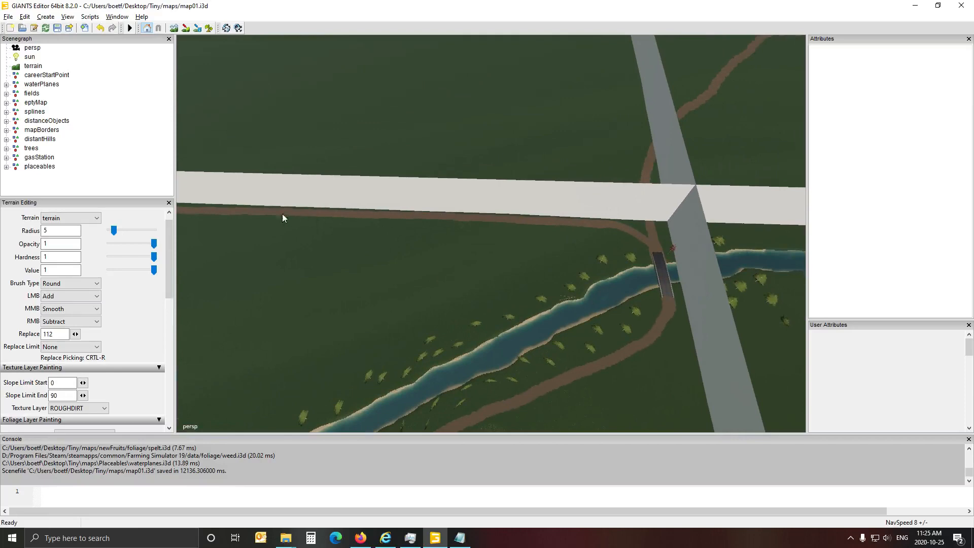
{"action": "left_click_drag", "start_coordinate": [306, 294], "coordinate": [438, 351], "text": "alt"}
{"action": "scroll", "coordinate": [274, 270], "scroll_direction": "up", "scroll_amount": 3}
{"action": "scroll", "coordinate": [307, 278], "scroll_direction": "up", "scroll_amount": 3}
{"action": "scroll", "coordinate": [307, 278], "scroll_direction": "up", "scroll_amount": 2}
{"action": "scroll", "coordinate": [382, 315], "scroll_direction": "down", "scroll_amount": 3}
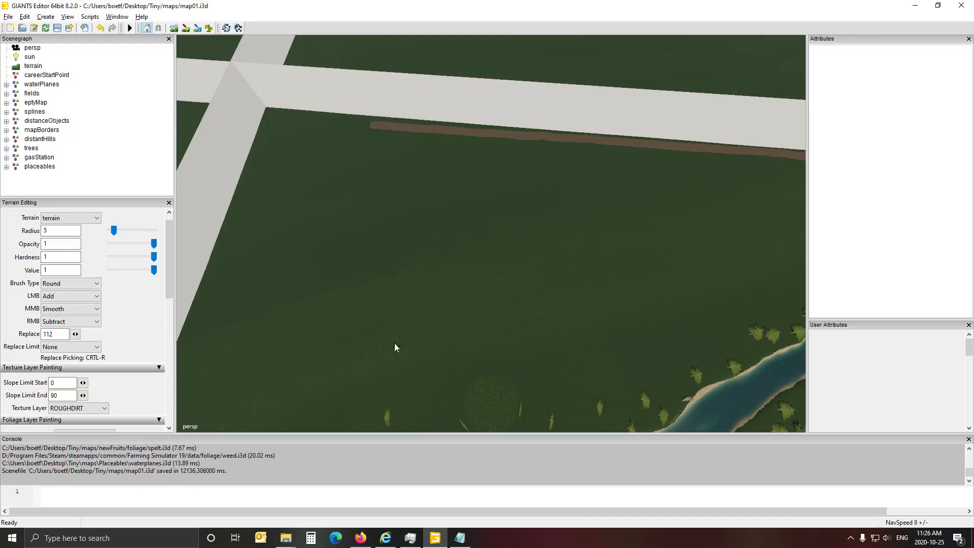
Step: Inspect the fields from above, the dirt track along the border wall at ground level, and the empty map corner
{"action": "left_click_drag", "start_coordinate": [380, 306], "coordinate": [710, 267], "text": "alt"}
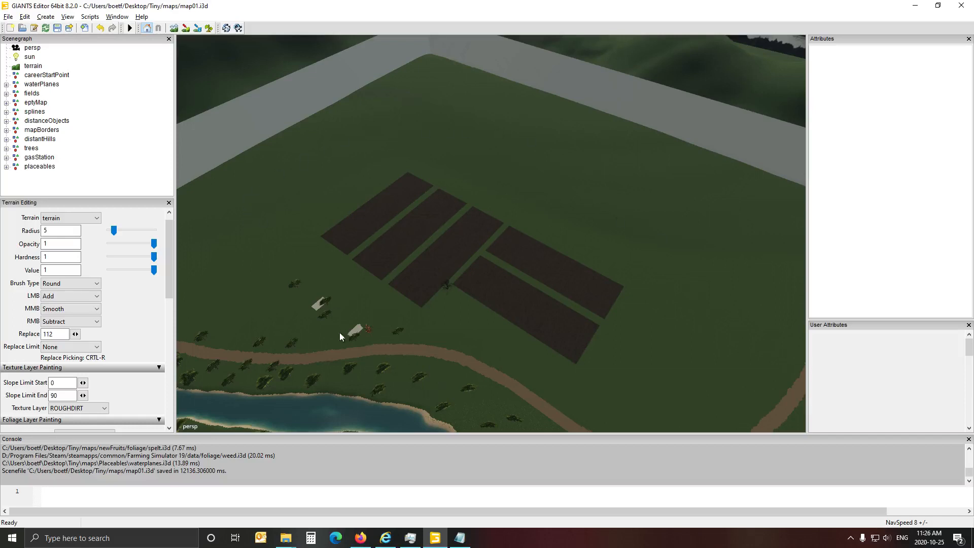
{"action": "left_click_drag", "start_coordinate": [470, 282], "coordinate": [284, 255], "text": "alt"}
{"action": "left_click_drag", "start_coordinate": [606, 216], "coordinate": [659, 164], "text": "alt"}
{"action": "scroll", "coordinate": [372, 245], "scroll_direction": "up", "scroll_amount": 4}
{"action": "scroll", "coordinate": [482, 216], "scroll_direction": "up", "scroll_amount": 6}
{"action": "scroll", "coordinate": [659, 163], "scroll_direction": "up", "scroll_amount": 6}
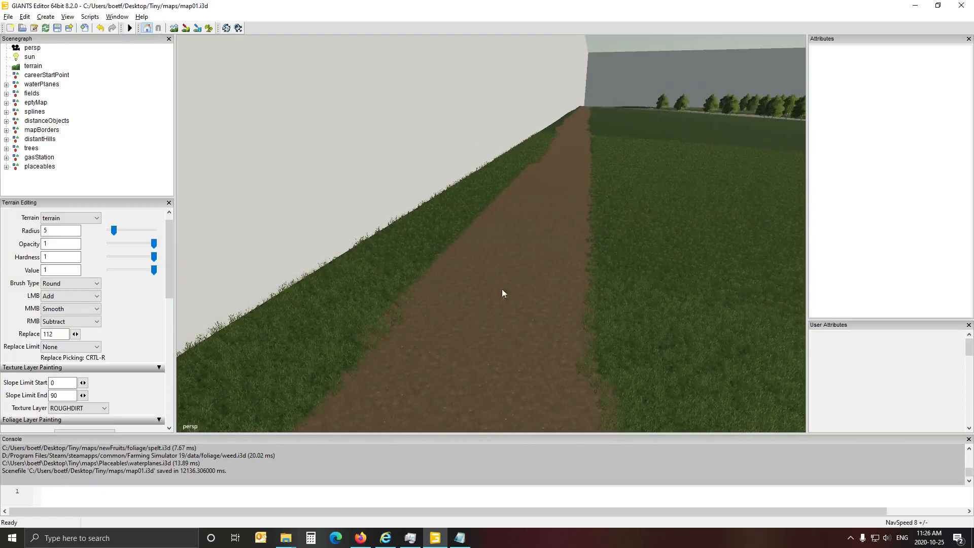
{"action": "left_click_drag", "start_coordinate": [502, 289], "coordinate": [217, 265], "text": "alt"}
{"action": "left_click_drag", "start_coordinate": [470, 276], "coordinate": [525, 309], "text": "alt"}
{"action": "scroll", "coordinate": [527, 304], "scroll_direction": "down", "scroll_amount": 3}
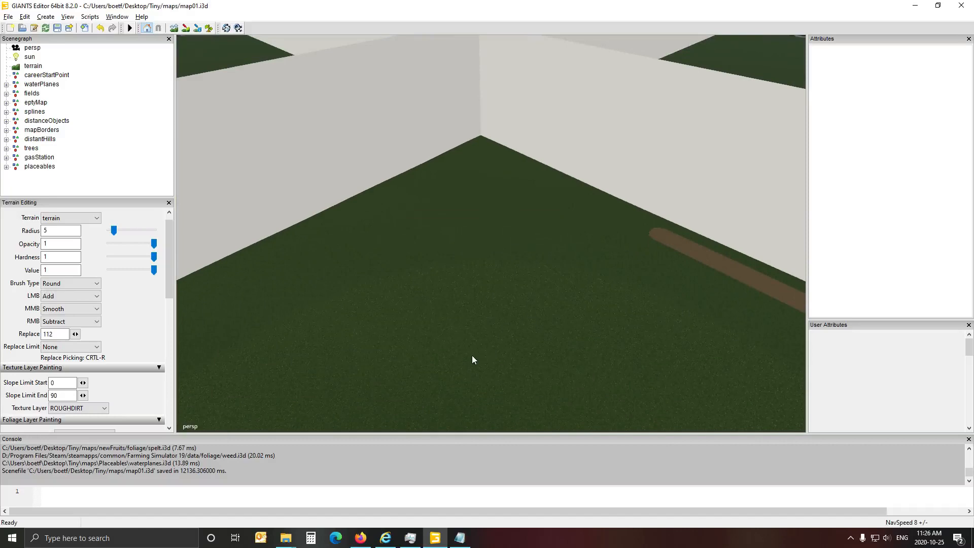
Step: In File Explorer, browse the Backup (E:) drive to Map Placeables and Mods > Placeables > Shops > Dealership
{"action": "left_click", "coordinate": [286, 537]}
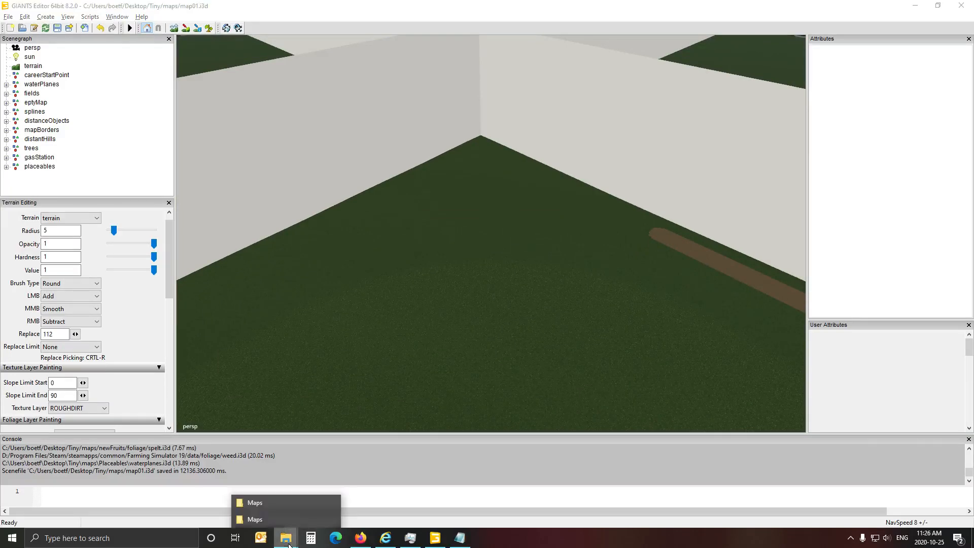
{"action": "left_click", "coordinate": [278, 518]}
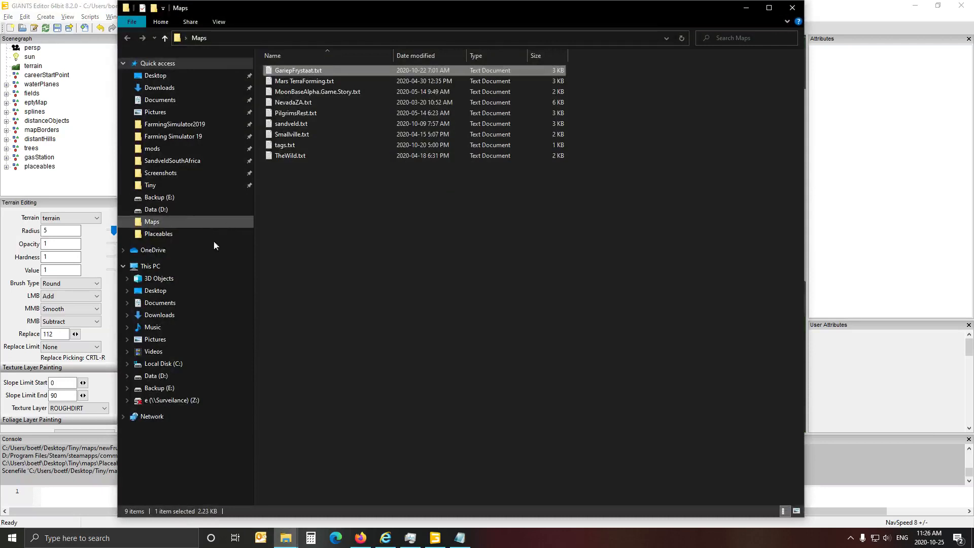
{"action": "left_click", "coordinate": [164, 388]}
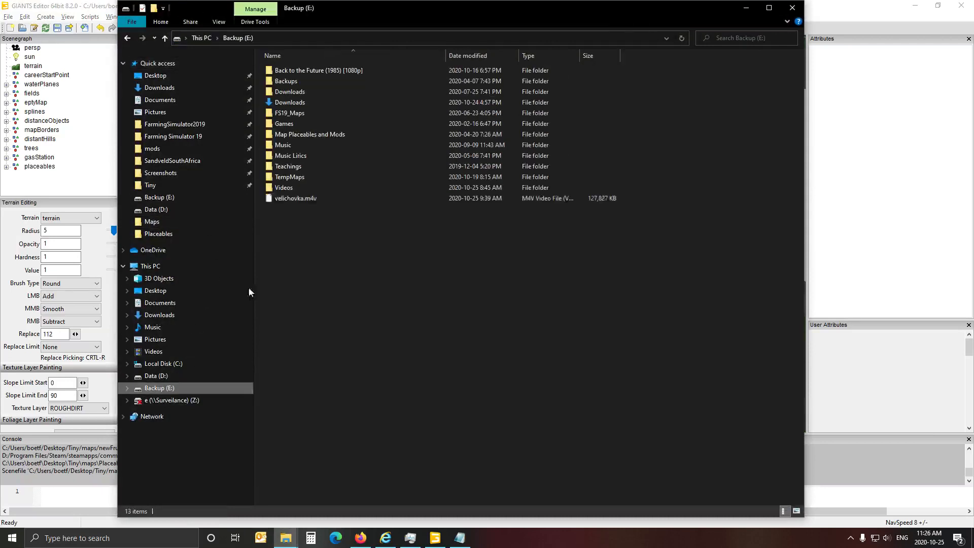
{"action": "double_click", "coordinate": [300, 135]}
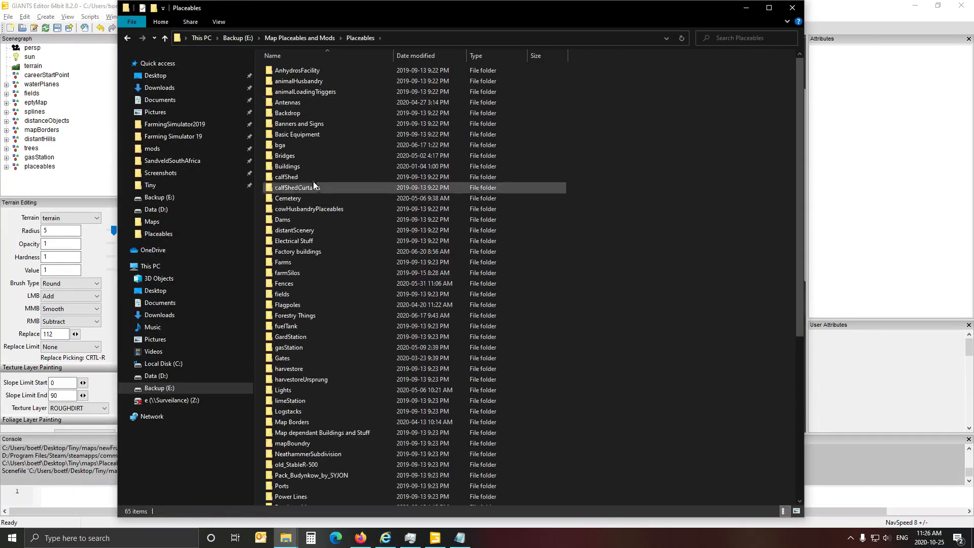
{"action": "scroll", "coordinate": [312, 181], "scroll_direction": "down", "scroll_amount": 1}
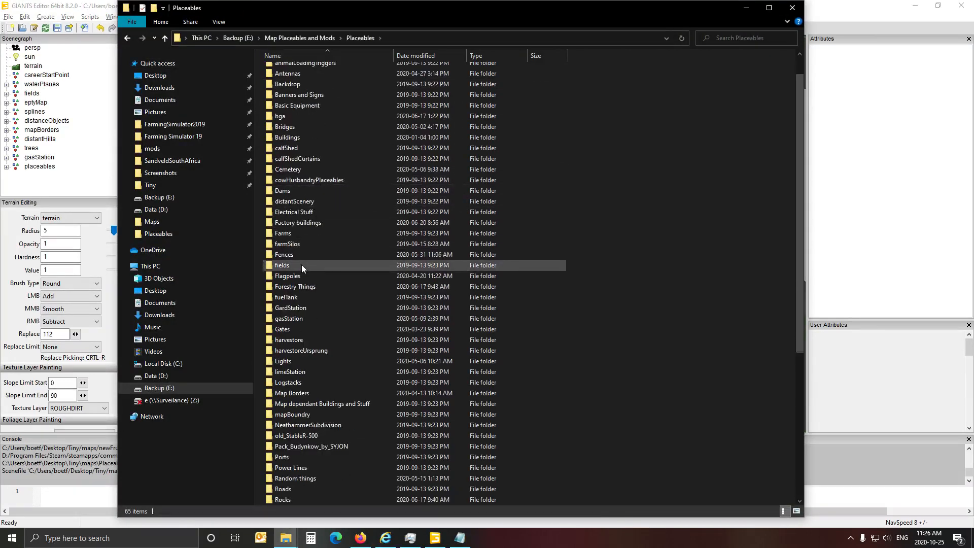
{"action": "scroll", "coordinate": [302, 264], "scroll_direction": "down", "scroll_amount": 4}
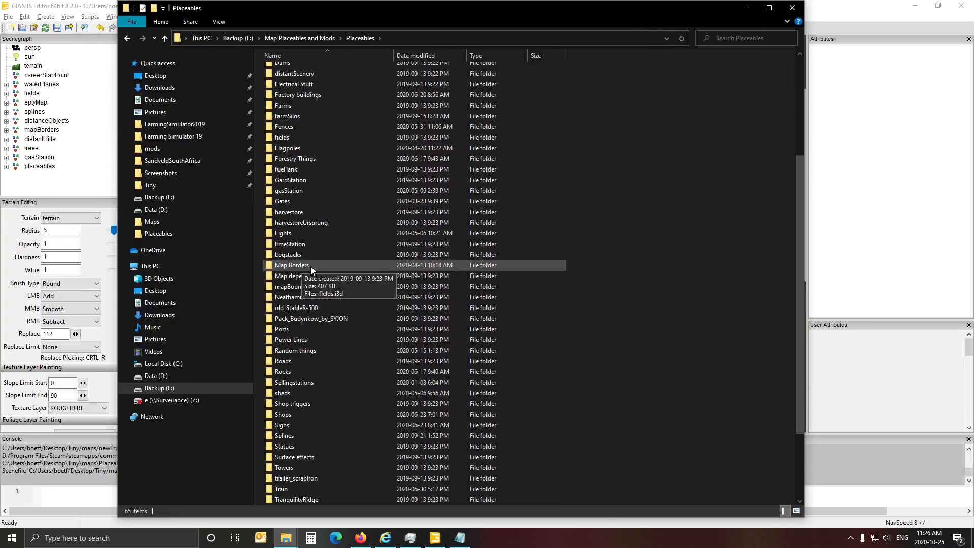
{"action": "double_click", "coordinate": [305, 416]}
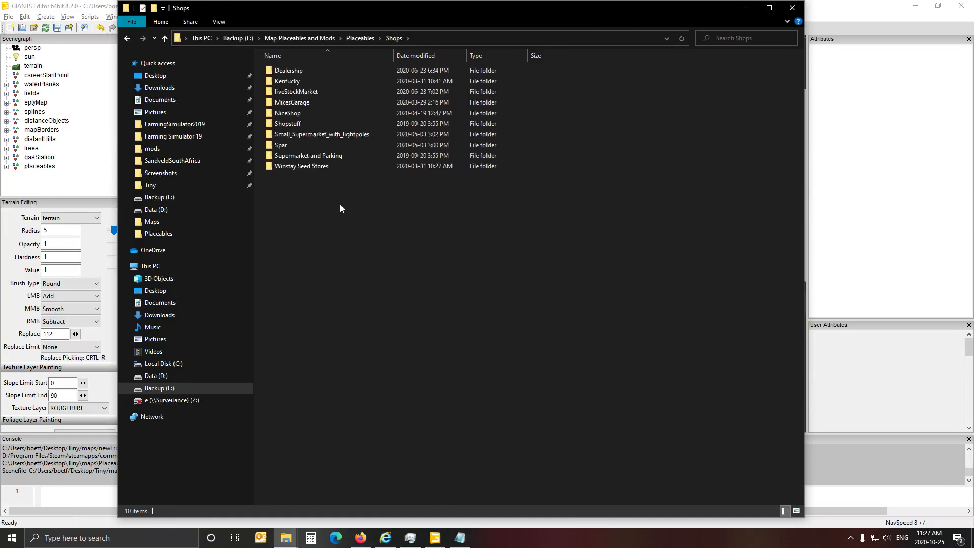
{"action": "double_click", "coordinate": [304, 71]}
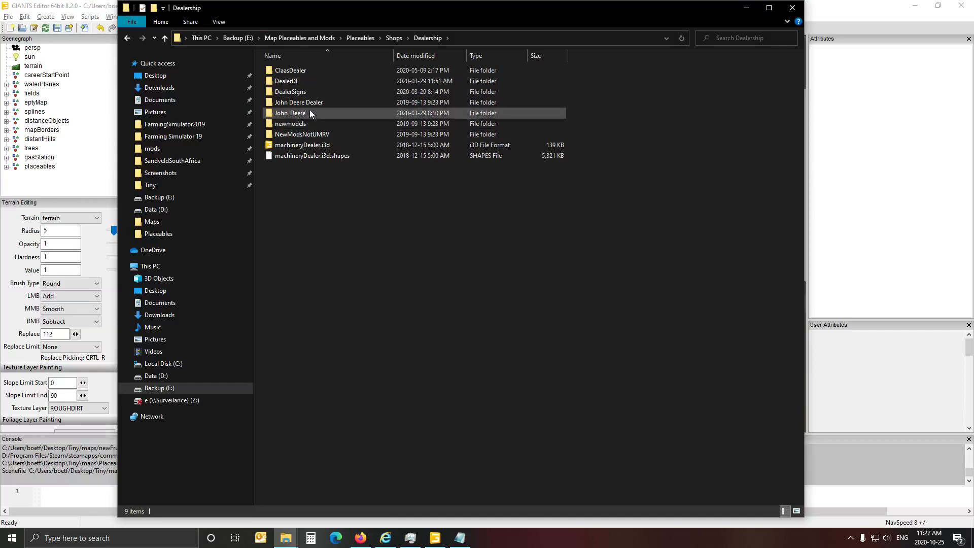
{"action": "mouse_move", "coordinate": [309, 110]}
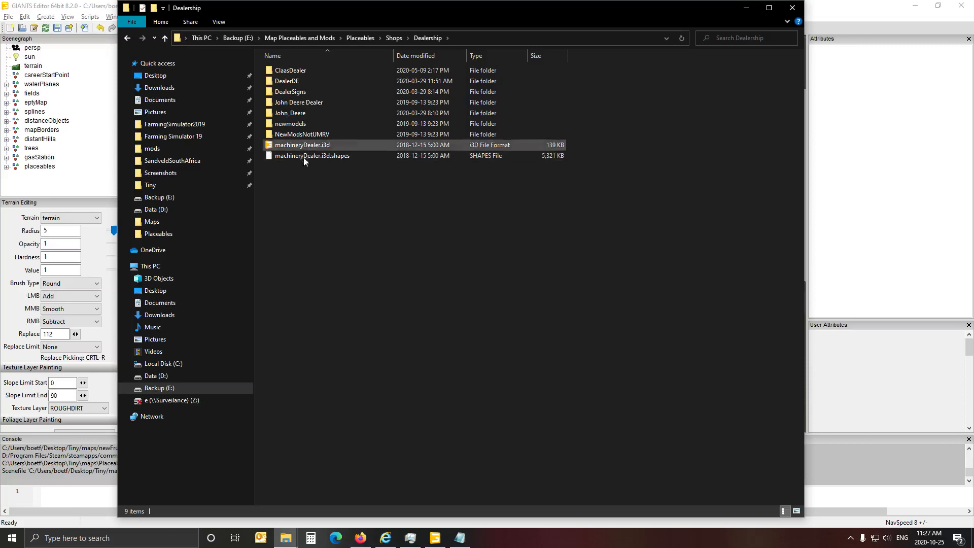
Step: Open johnDeere.i3d from the John_Deere folder in GIANTS Editor
{"action": "left_click", "coordinate": [295, 112]}
{"action": "right_click", "coordinate": [297, 116]}
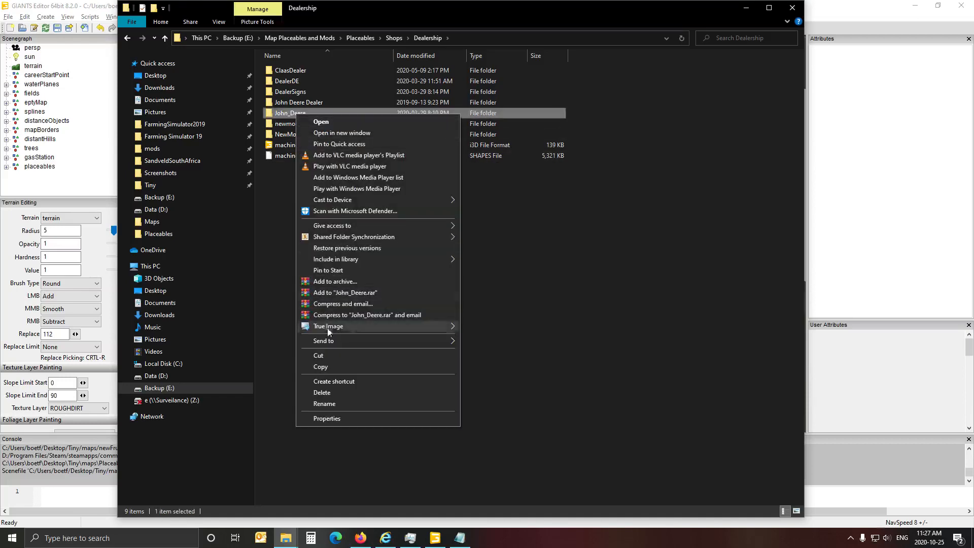
{"action": "left_click", "coordinate": [284, 111]}
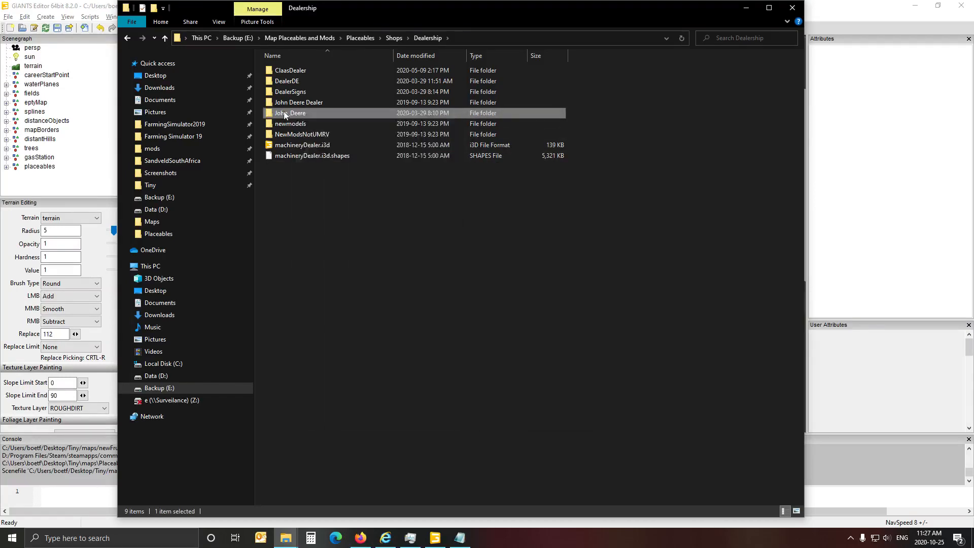
{"action": "double_click", "coordinate": [284, 111]}
{"action": "double_click", "coordinate": [343, 231]}
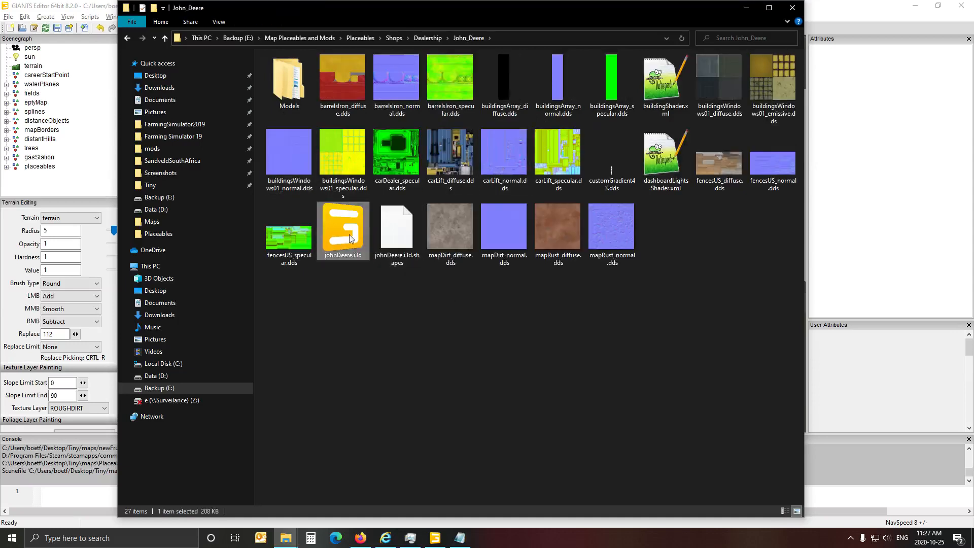
{"action": "left_click", "coordinate": [499, 330]}
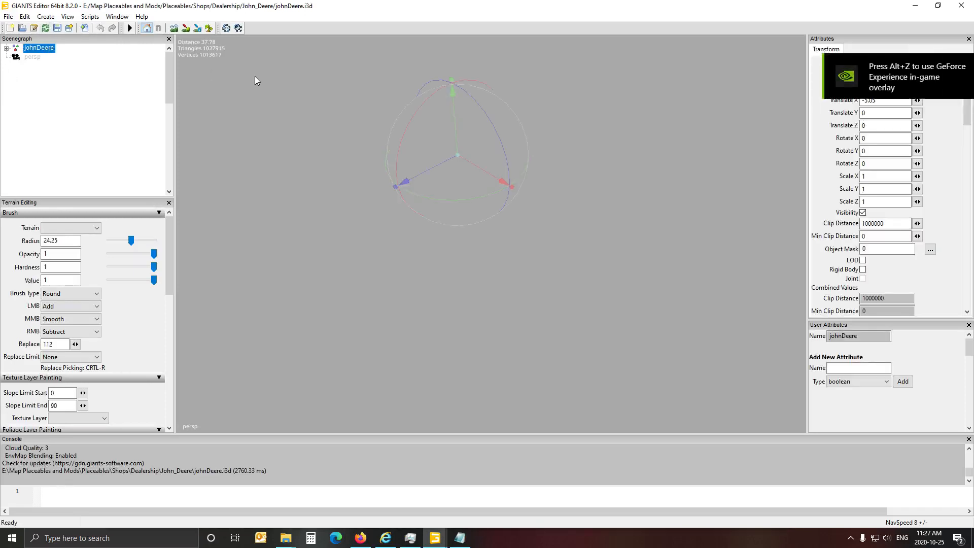
Step: Examine the framed johnDeere dealership with its fences and tractors, and close the model without saving changes
{"action": "key", "text": "f"}
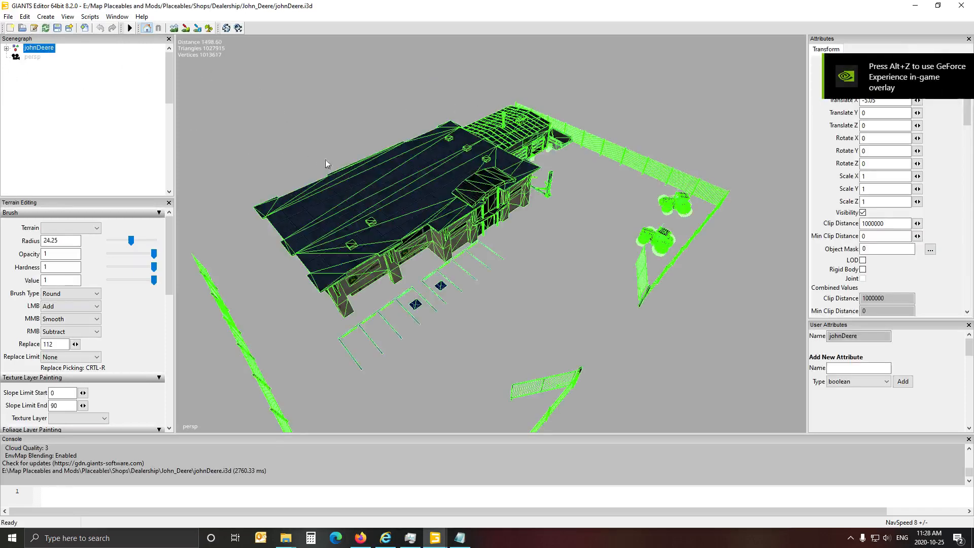
{"action": "left_click_drag", "start_coordinate": [569, 273], "coordinate": [419, 260], "text": "alt"}
{"action": "scroll", "coordinate": [419, 260], "scroll_direction": "up", "scroll_amount": 3}
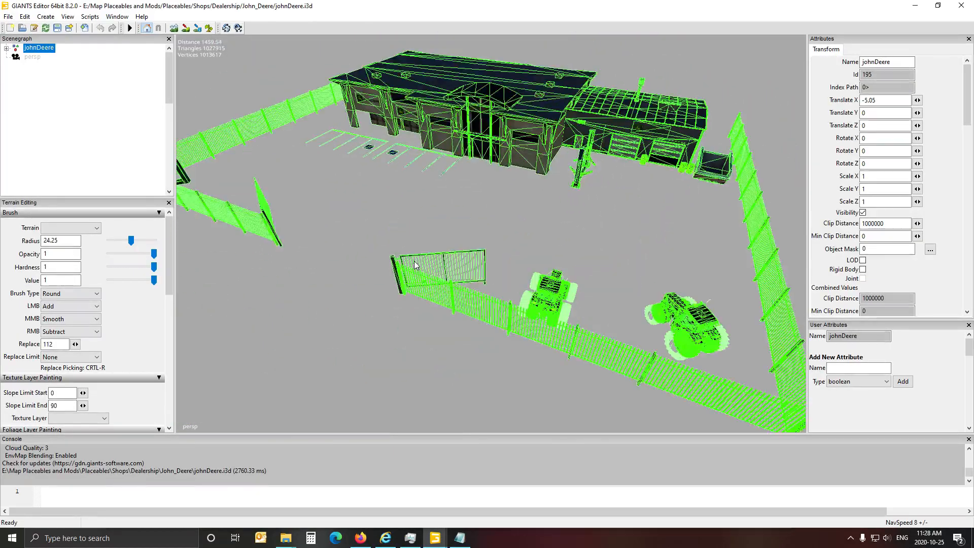
{"action": "scroll", "coordinate": [419, 263], "scroll_direction": "down", "scroll_amount": 5}
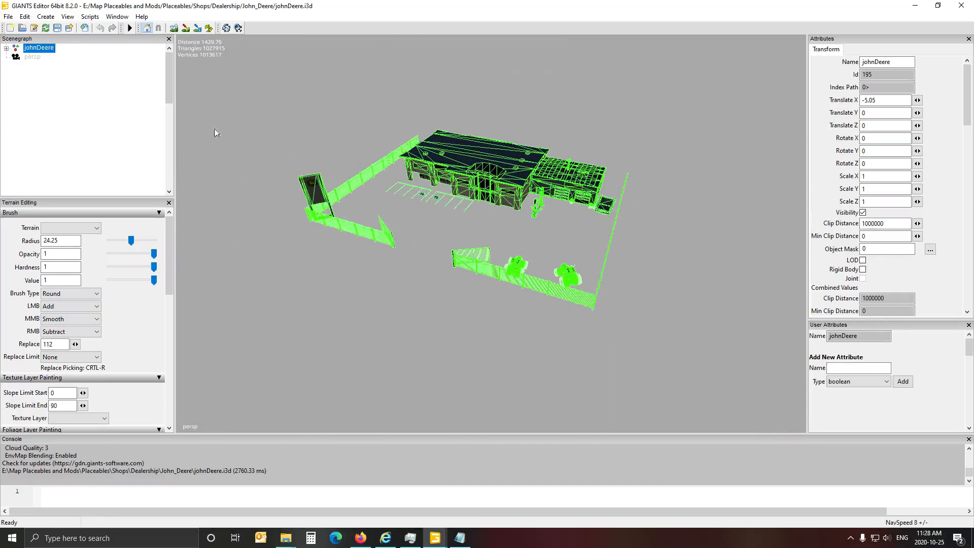
{"action": "left_click", "coordinate": [962, 6]}
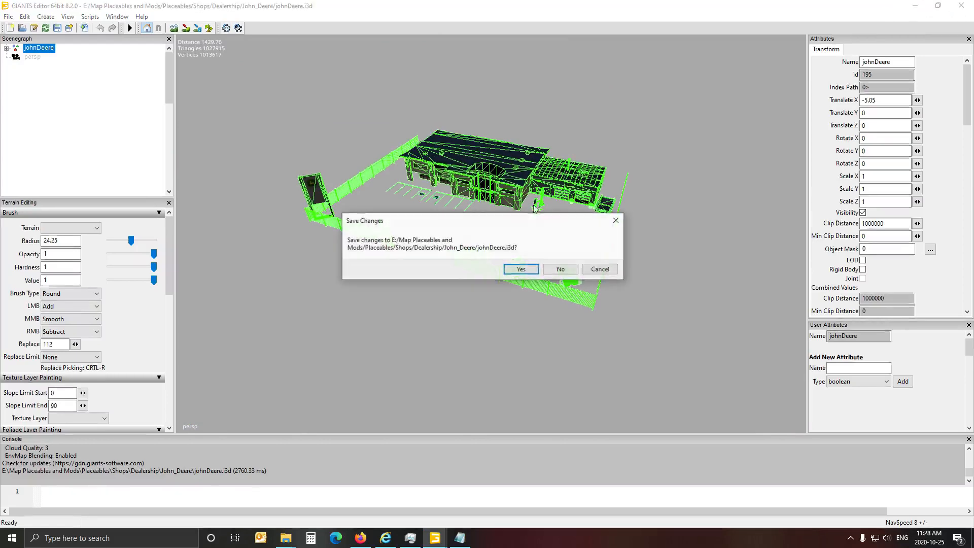
{"action": "left_click", "coordinate": [561, 270]}
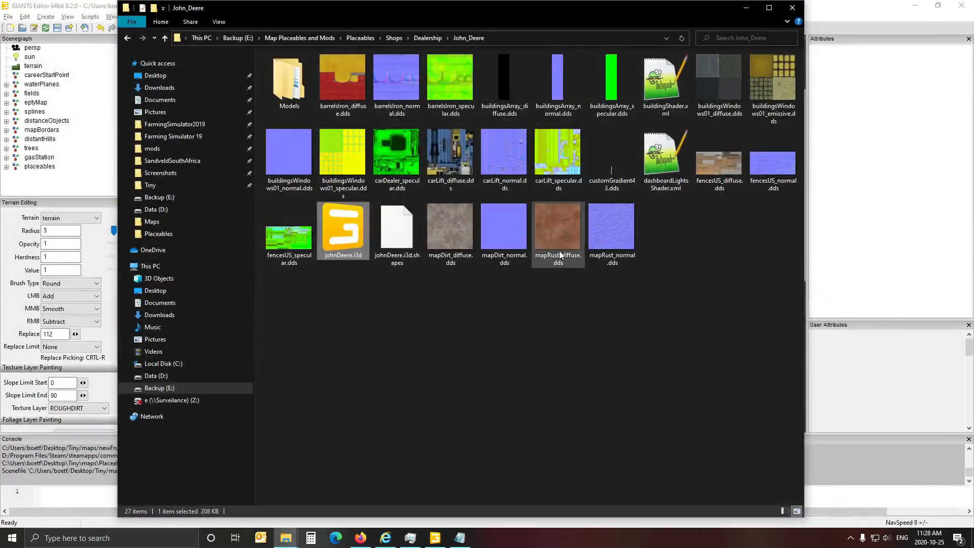
Step: Reopen johnDeere.i3d, set the johnDeere group's Translate X to 0 and save the model
{"action": "double_click", "coordinate": [345, 237]}
{"action": "left_click", "coordinate": [494, 328]}
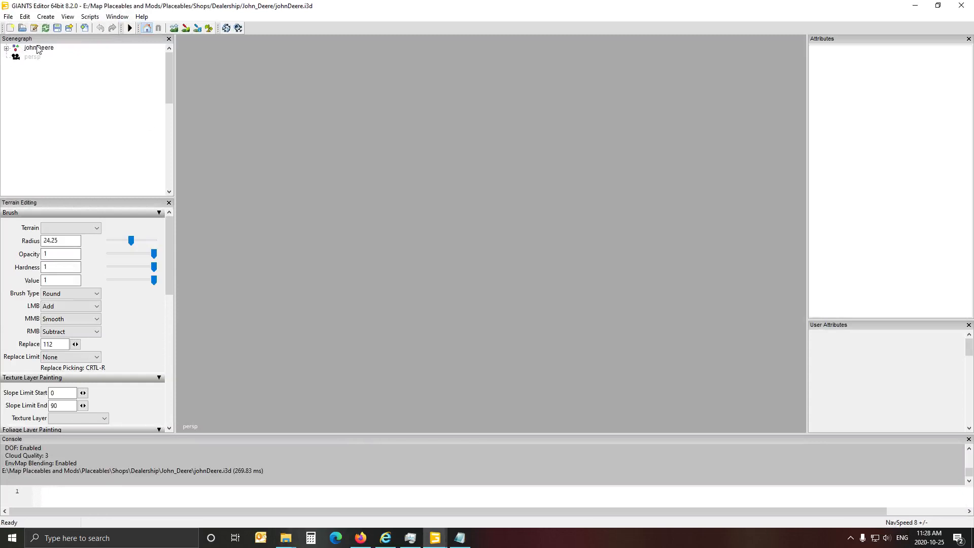
{"action": "left_click", "coordinate": [37, 49]}
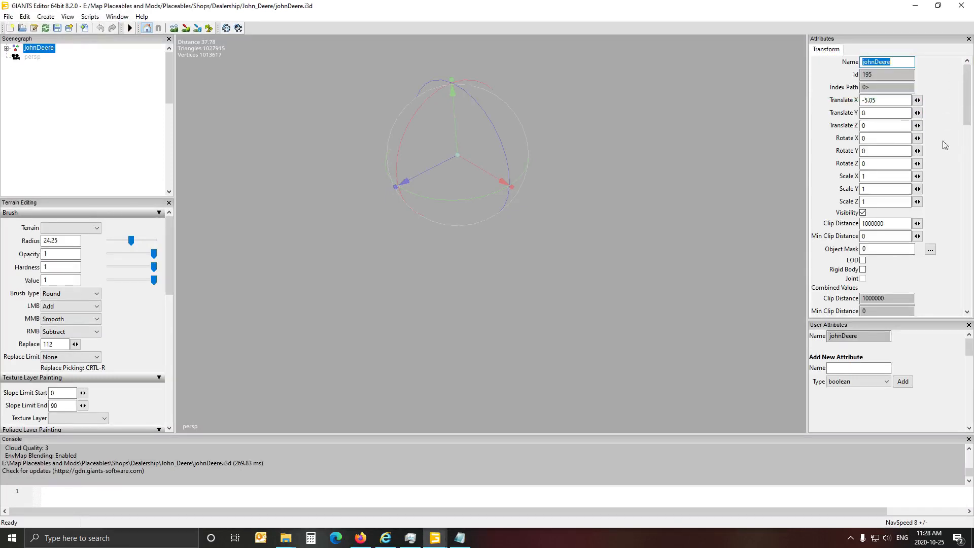
{"action": "left_click", "coordinate": [209, 116]}
{"action": "left_click_drag", "start_coordinate": [889, 100], "coordinate": [858, 108]}
{"action": "type", "text": "0"}
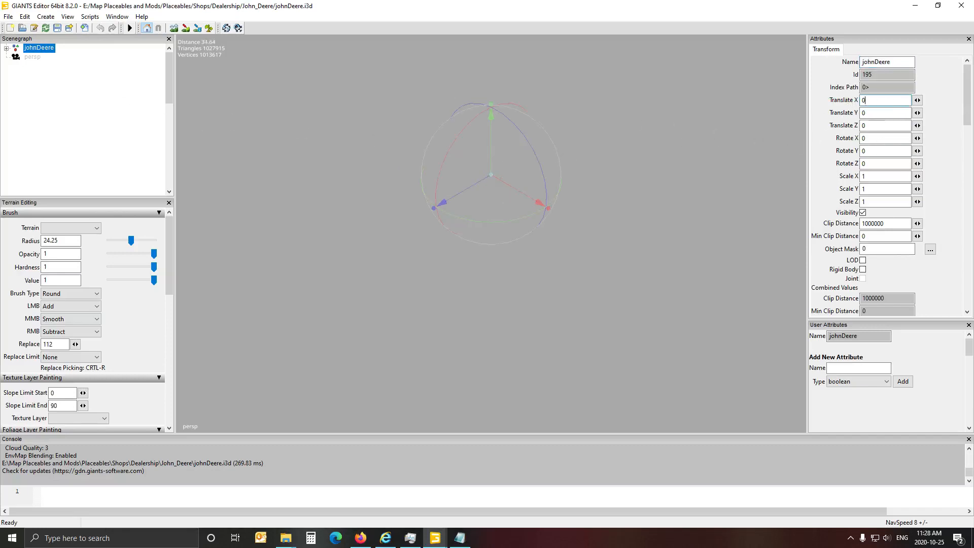
{"action": "left_click", "coordinate": [56, 27]}
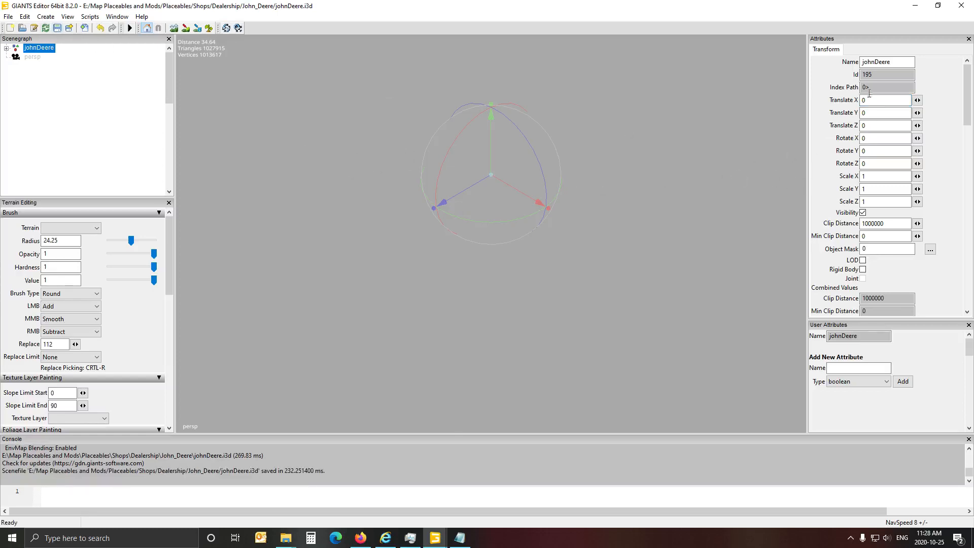
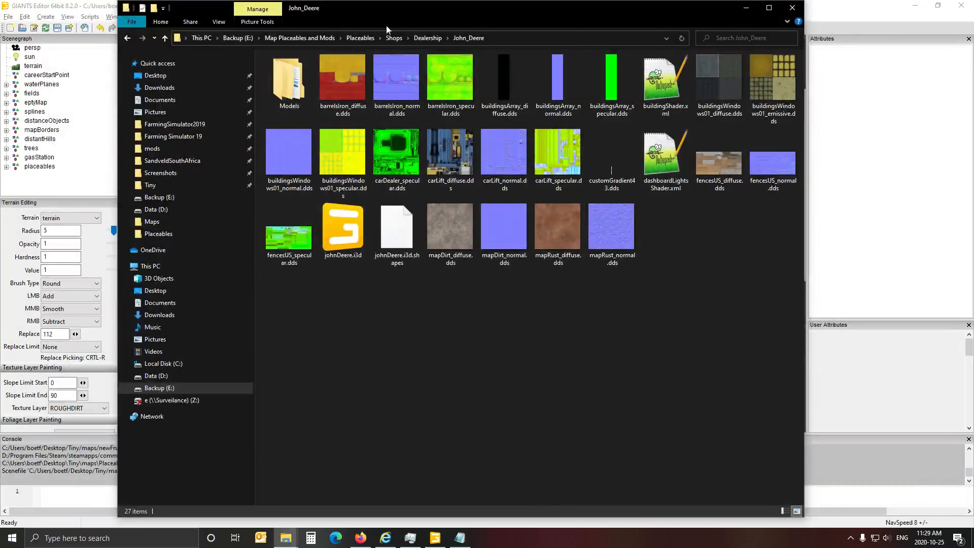
Step: Return to the Dealership folder in File Explorer and copy the John_Deere folder
{"action": "left_click", "coordinate": [422, 40]}
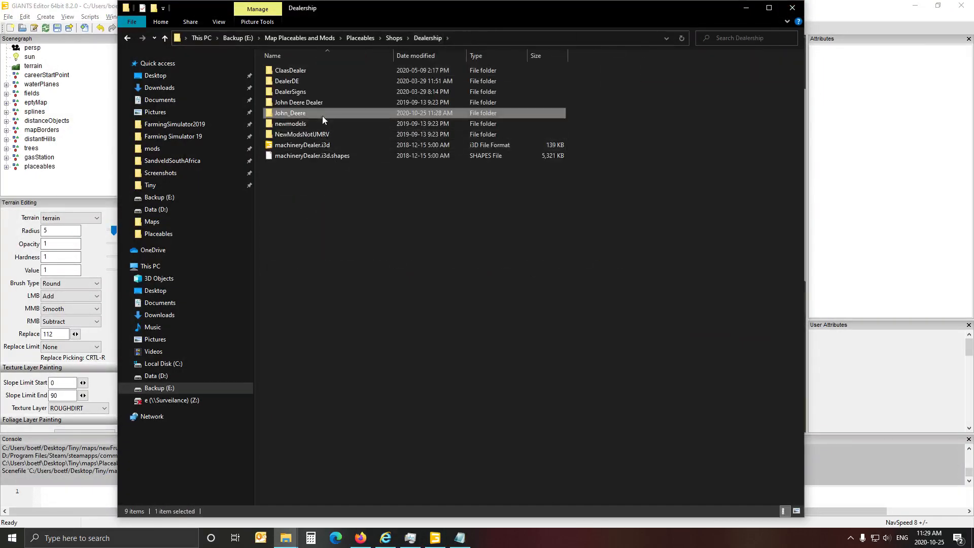
{"action": "right_click", "coordinate": [321, 115]}
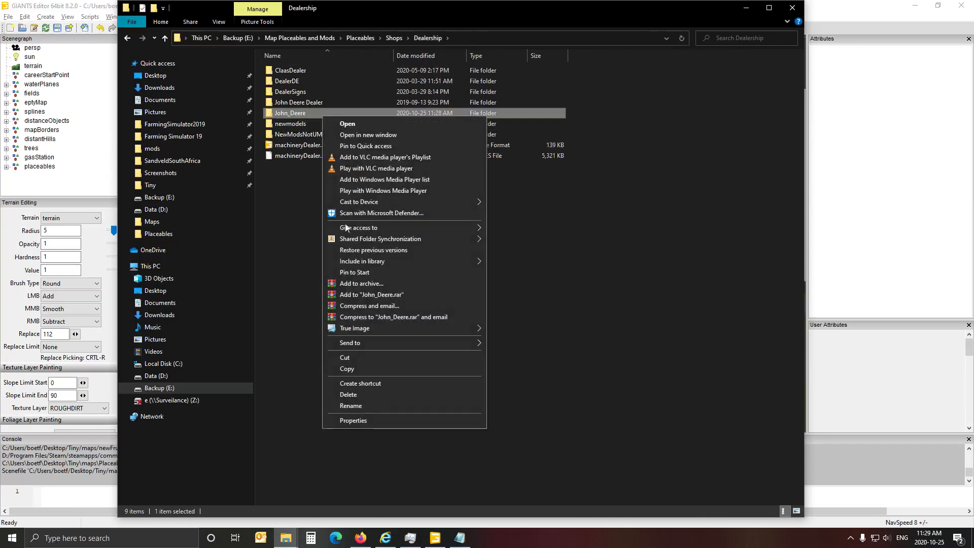
{"action": "left_click", "coordinate": [363, 369]}
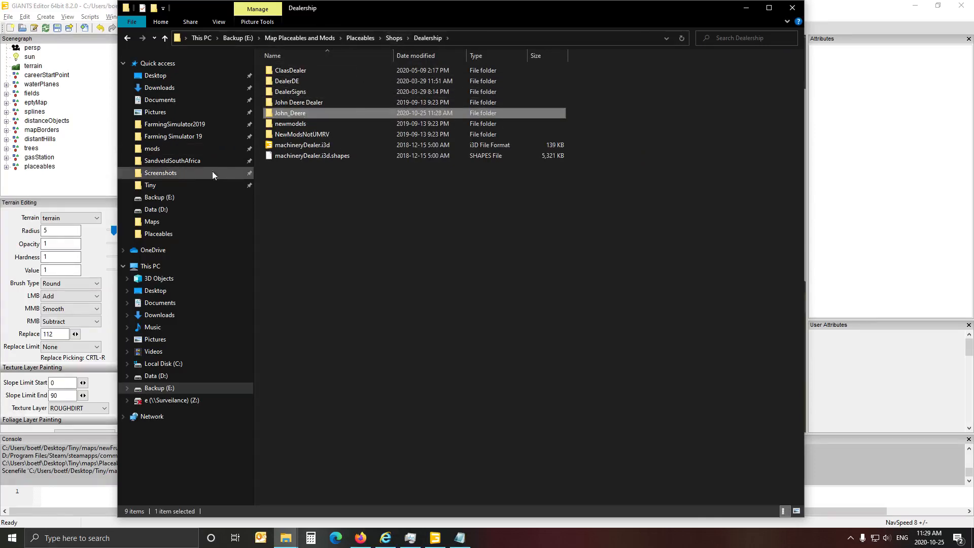
Step: Go to the Tiny map project folder and open its maps subfolder
{"action": "left_click", "coordinate": [163, 190]}
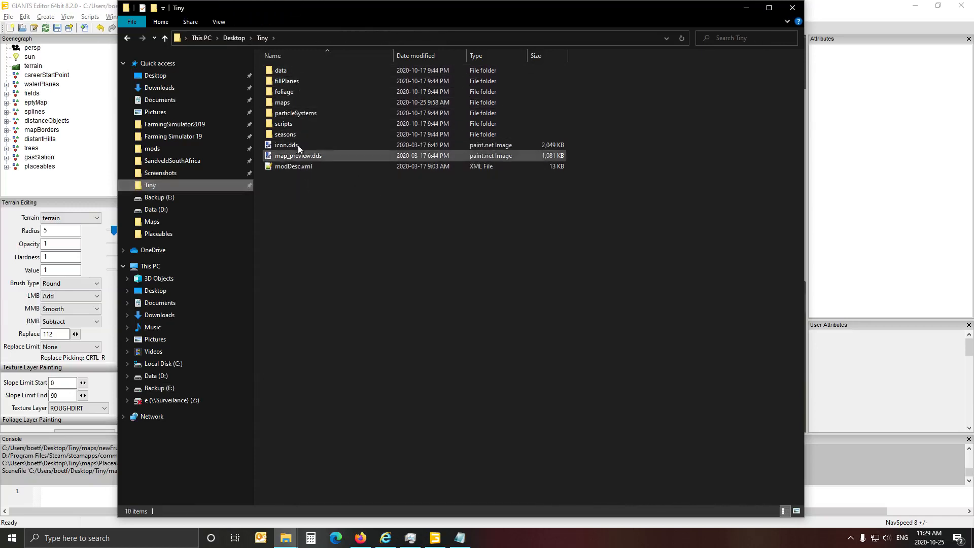
{"action": "left_click", "coordinate": [283, 102]}
{"action": "left_click", "coordinate": [289, 105]}
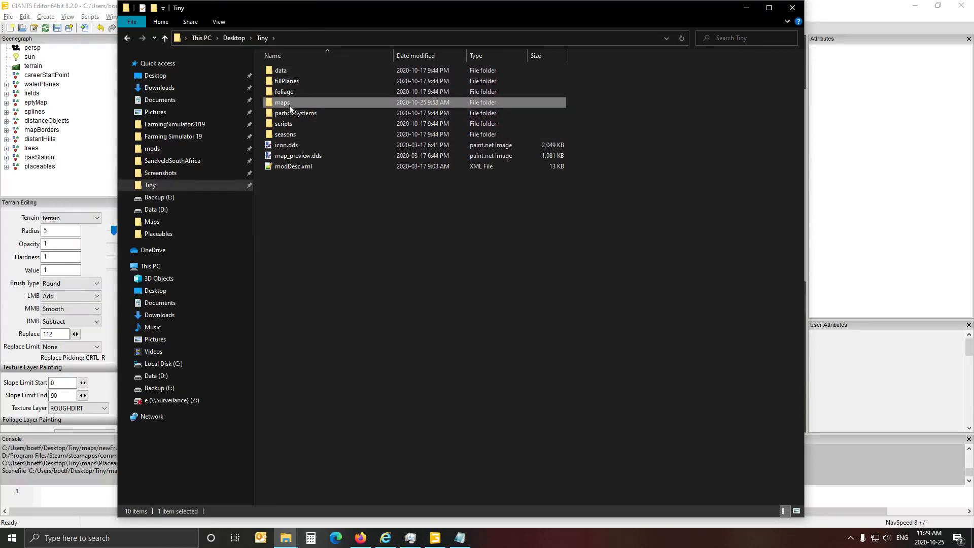
Step: Paste the copied John_Deere folder into the Placeables folder inside Tiny's maps folder
{"action": "double_click", "coordinate": [350, 103]}
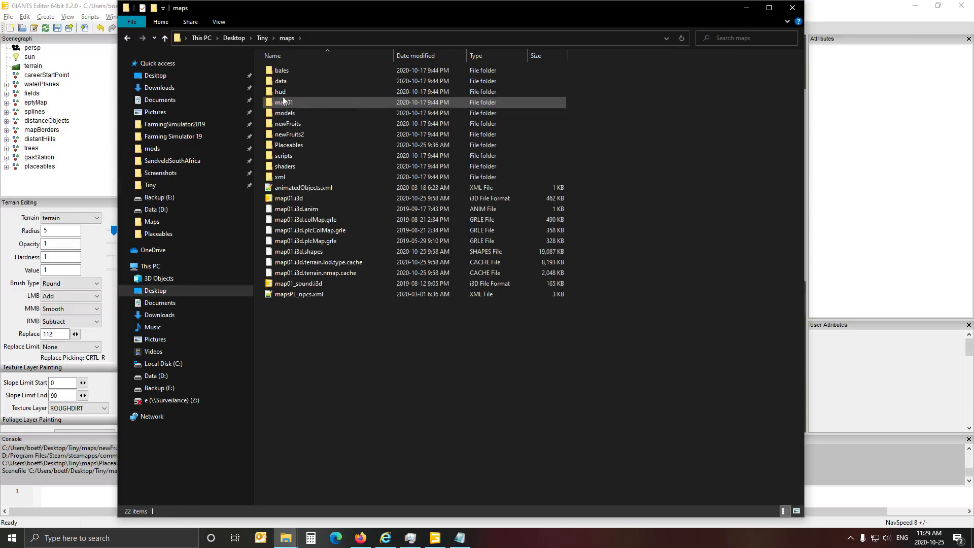
{"action": "double_click", "coordinate": [313, 145]}
{"action": "right_click", "coordinate": [382, 234]}
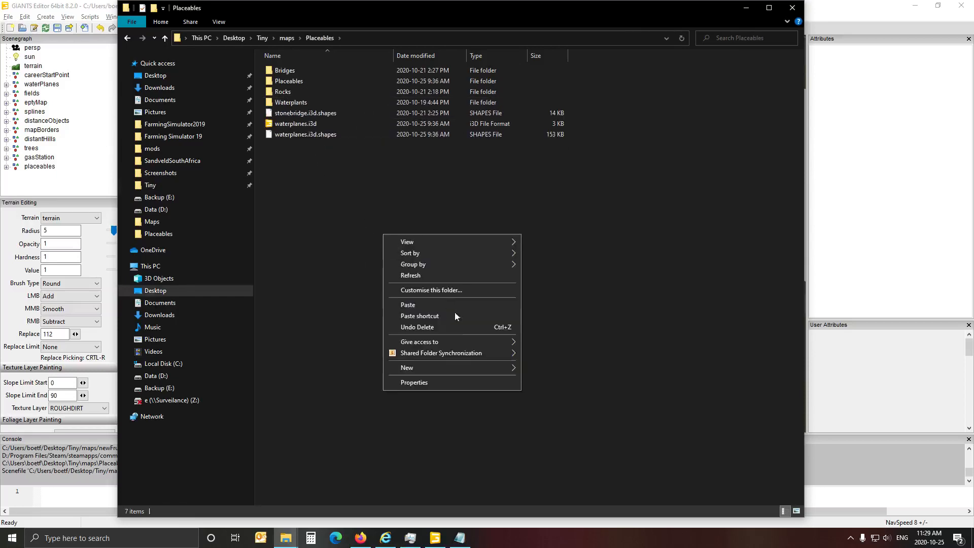
{"action": "left_click", "coordinate": [429, 306]}
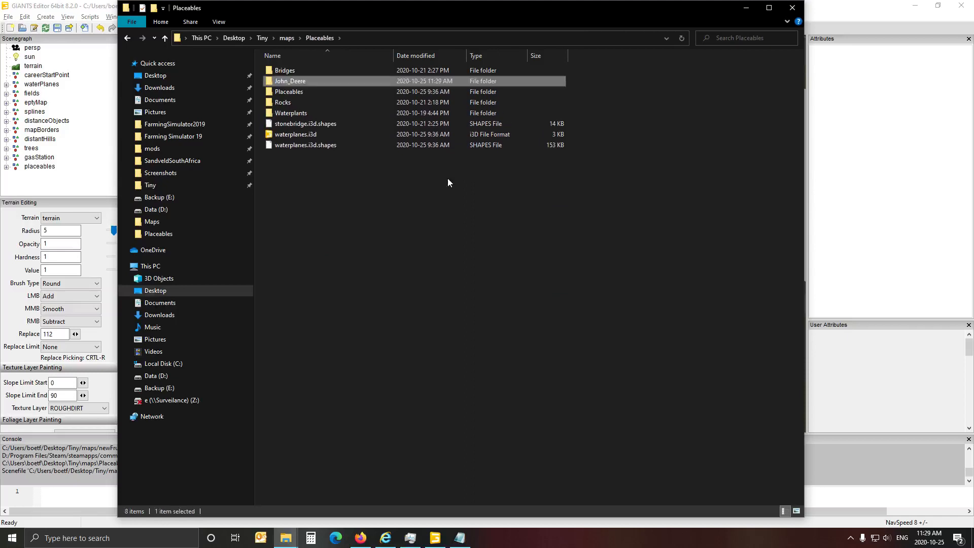
Step: Switch to GIANTS Editor and import johnDeere.i3d from the John_Deere folder into map01
{"action": "left_click", "coordinate": [881, 10]}
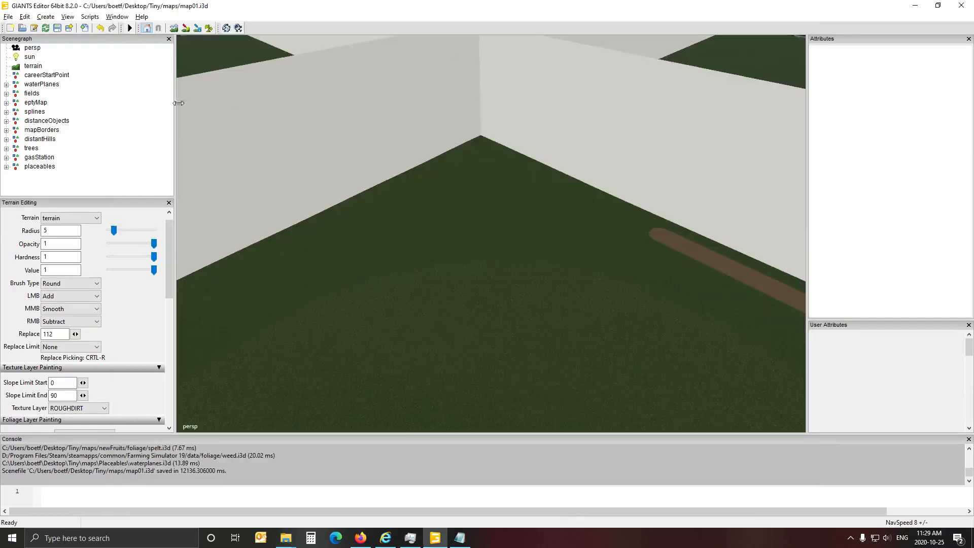
{"action": "left_click", "coordinate": [8, 16]}
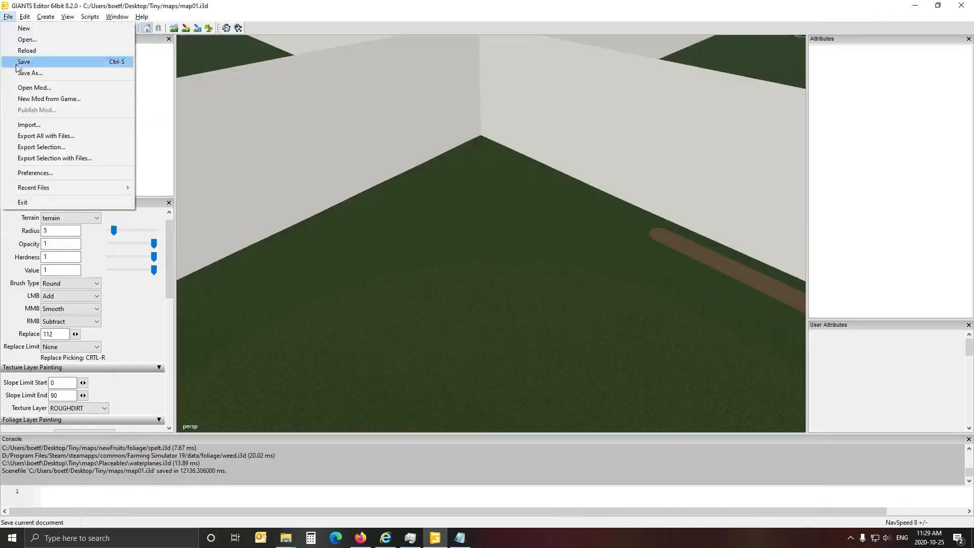
{"action": "left_click", "coordinate": [29, 126]}
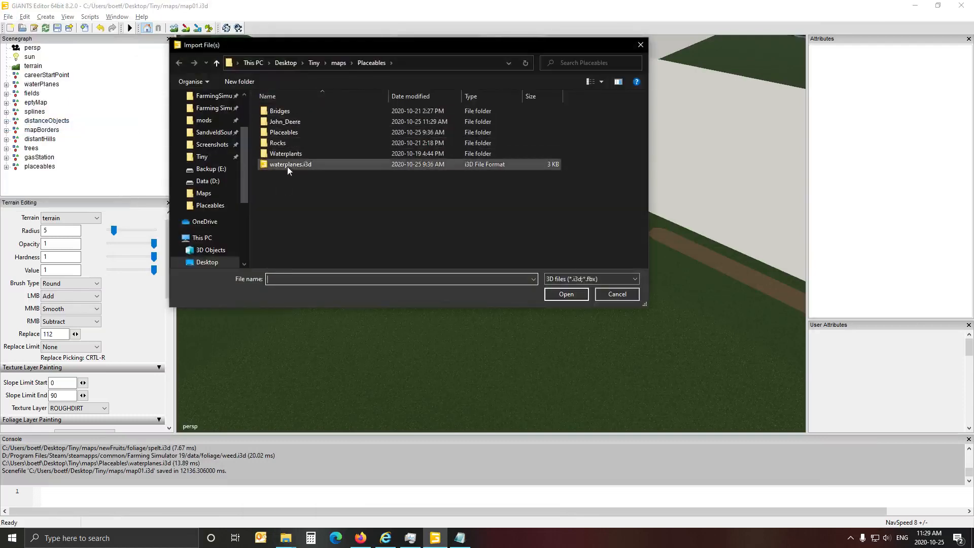
{"action": "double_click", "coordinate": [284, 123]}
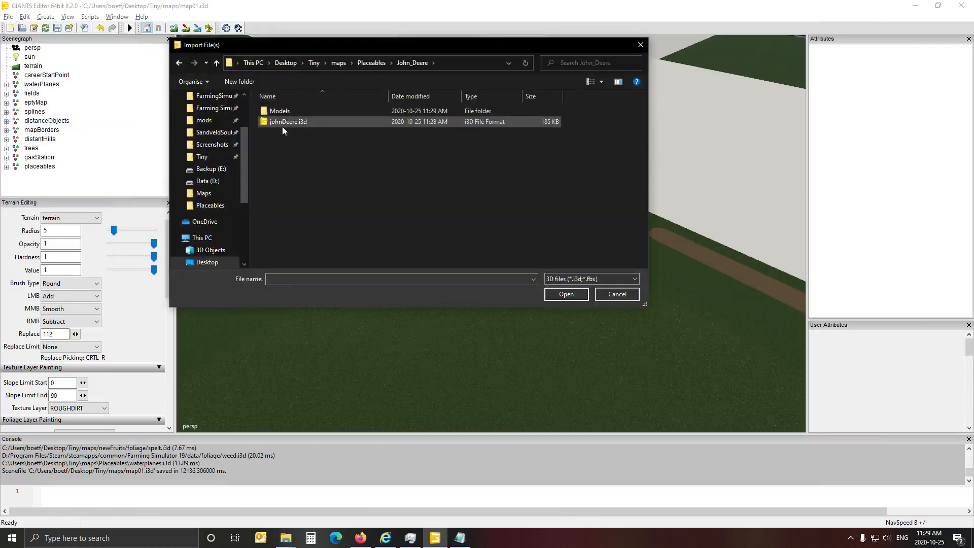
{"action": "double_click", "coordinate": [283, 124]}
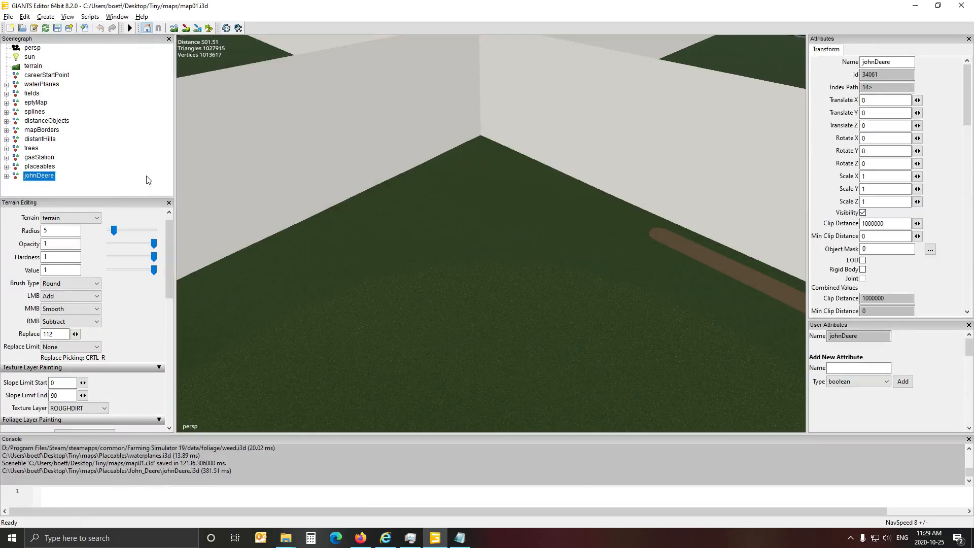
Step: Move the imported johnDeere group into the placeables group of the scenegraph
{"action": "key", "text": "Delete"}
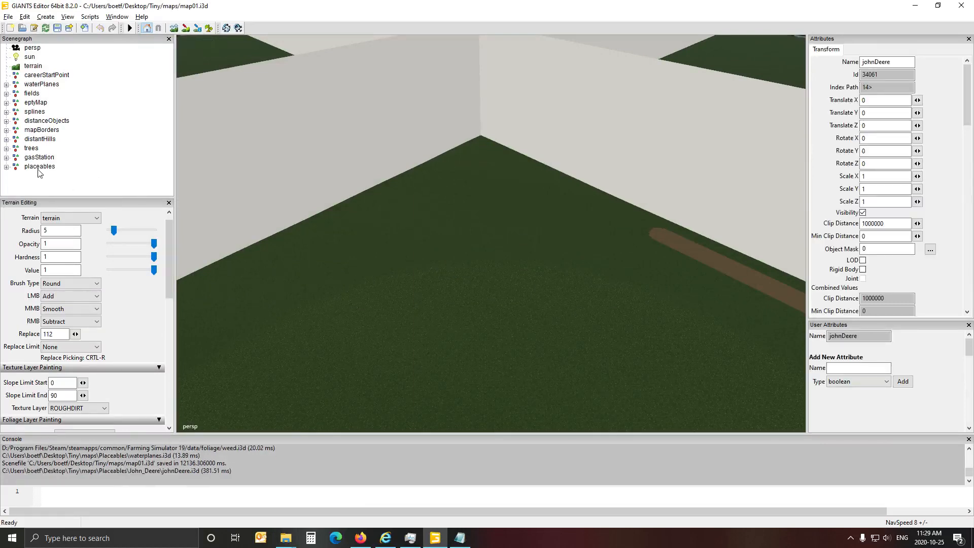
{"action": "left_click", "coordinate": [39, 168]}
{"action": "key", "text": "ctrl+v"}
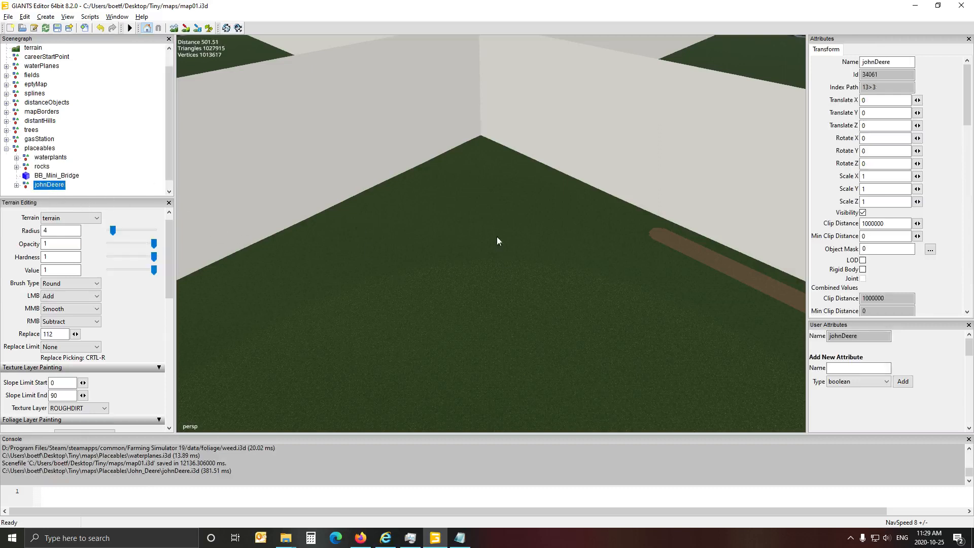
Step: Place the johnDeere group in the map scene at about X -427, Y 115, Z -431
{"action": "key", "text": "ctrl+b"}
{"action": "left_click_drag", "start_coordinate": [514, 316], "coordinate": [703, 284], "text": "alt"}
{"action": "left_click_drag", "start_coordinate": [358, 330], "coordinate": [412, 335], "text": "alt"}
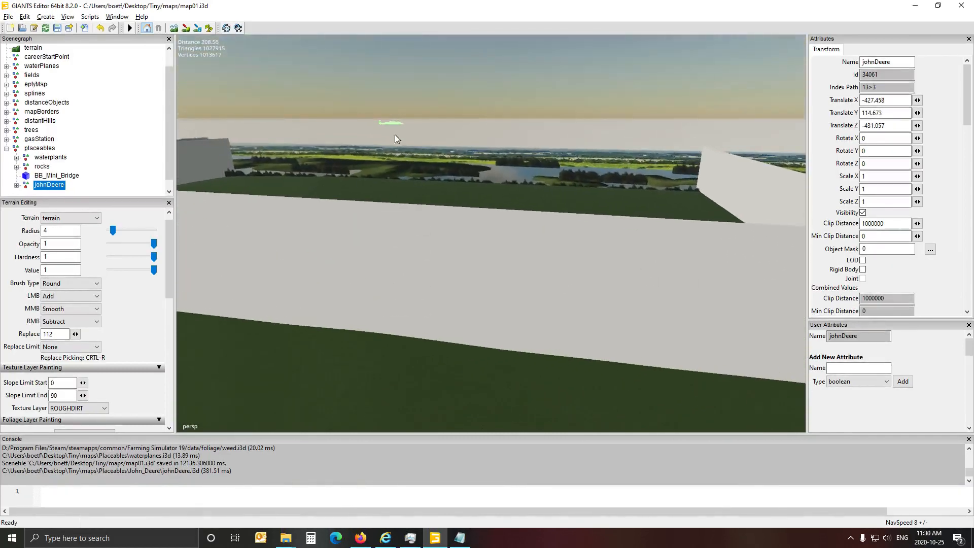
{"action": "left_click_drag", "start_coordinate": [316, 337], "coordinate": [265, 382], "text": "alt"}
{"action": "scroll", "coordinate": [333, 366], "scroll_direction": "down", "scroll_amount": 3}
{"action": "key", "text": "d"}
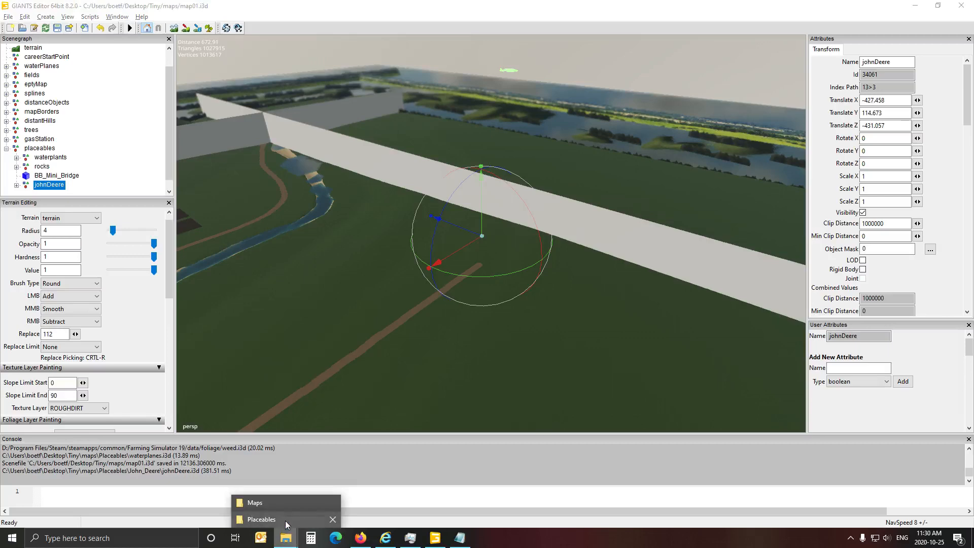
Step: Open johnDeere.i3d from the John_Deere folder in a separate editor and inspect its child objects, then return to map01
{"action": "left_click", "coordinate": [285, 520]}
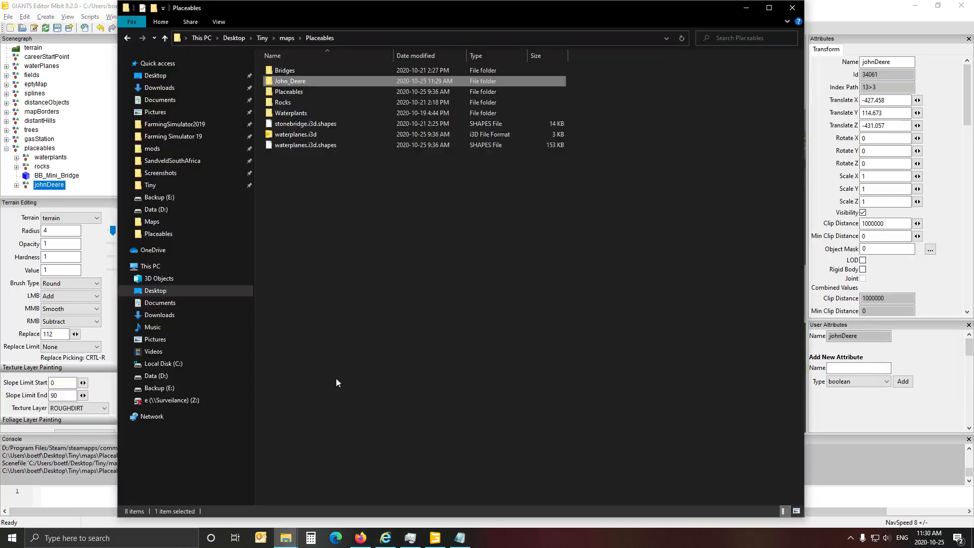
{"action": "double_click", "coordinate": [304, 83]}
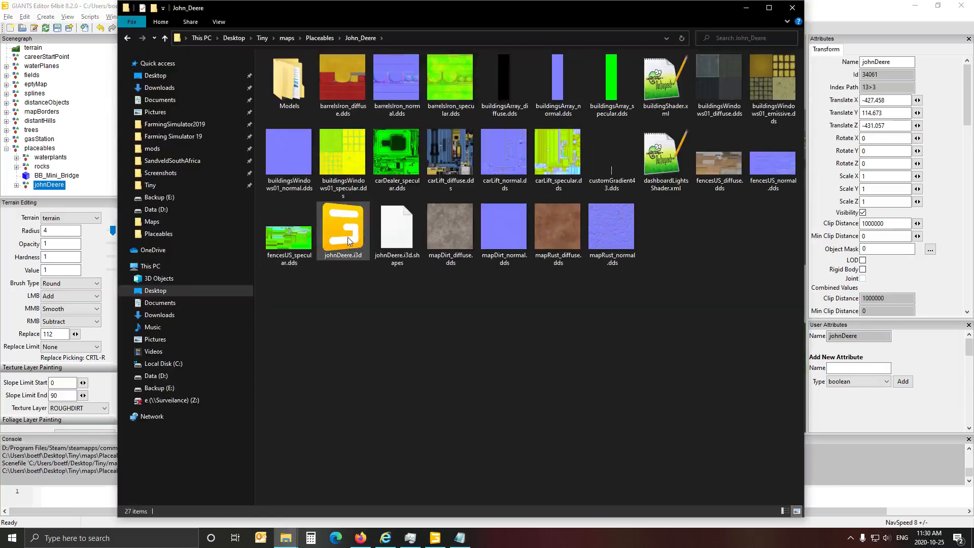
{"action": "double_click", "coordinate": [348, 240]}
{"action": "left_click", "coordinate": [485, 330]}
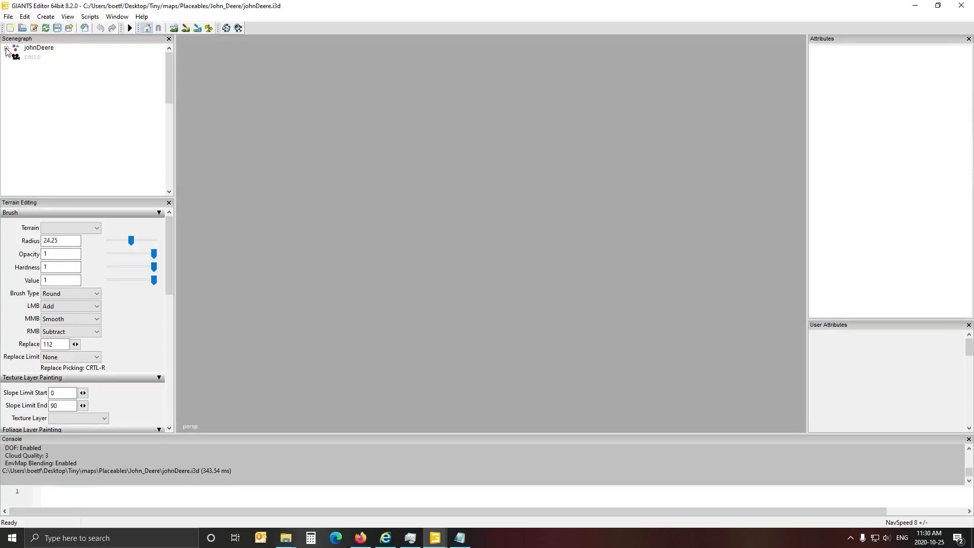
{"action": "left_click", "coordinate": [6, 48]}
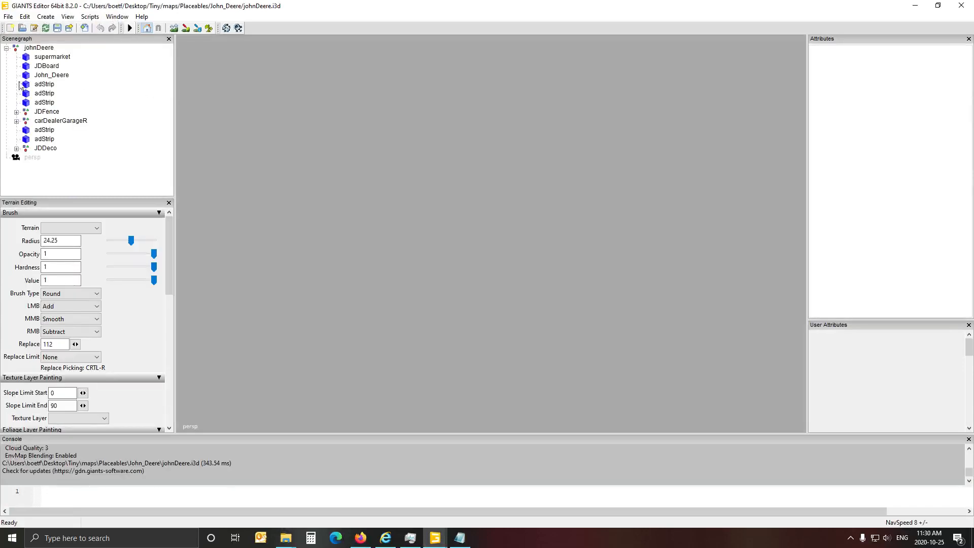
{"action": "left_click", "coordinate": [51, 57]}
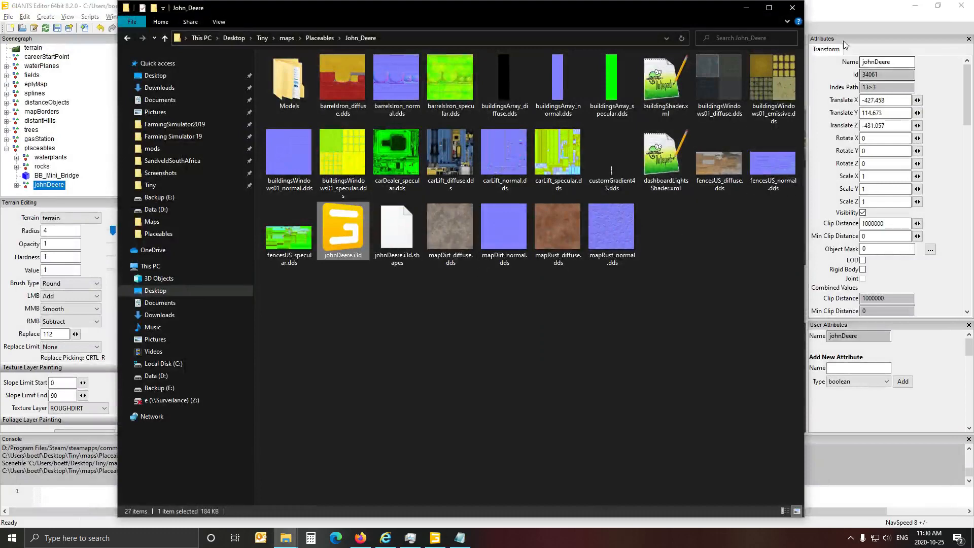
{"action": "left_click", "coordinate": [792, 8]}
Step: Move the johnDeere group from beyond the map edge toward the terrain, to about X 71, Z -736
{"action": "left_click_drag", "start_coordinate": [555, 315], "coordinate": [547, 291], "text": "alt"}
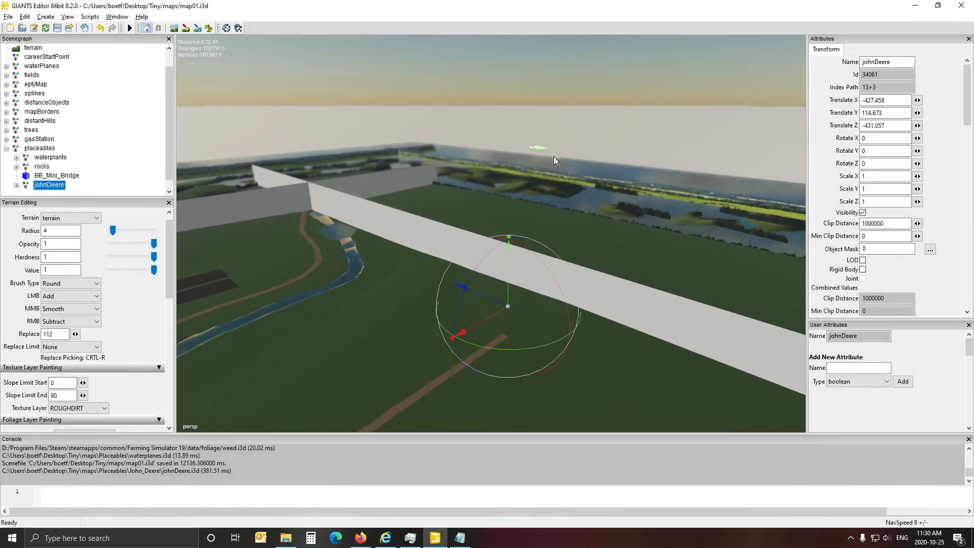
{"action": "left_click_drag", "start_coordinate": [510, 324], "coordinate": [528, 289], "text": "alt"}
{"action": "scroll", "coordinate": [510, 308], "scroll_direction": "up", "scroll_amount": 1}
{"action": "scroll", "coordinate": [511, 309], "scroll_direction": "up", "scroll_amount": 1}
{"action": "scroll", "coordinate": [521, 278], "scroll_direction": "up", "scroll_amount": 3}
{"action": "scroll", "coordinate": [524, 282], "scroll_direction": "up", "scroll_amount": 4}
{"action": "scroll", "coordinate": [529, 289], "scroll_direction": "up", "scroll_amount": 6}
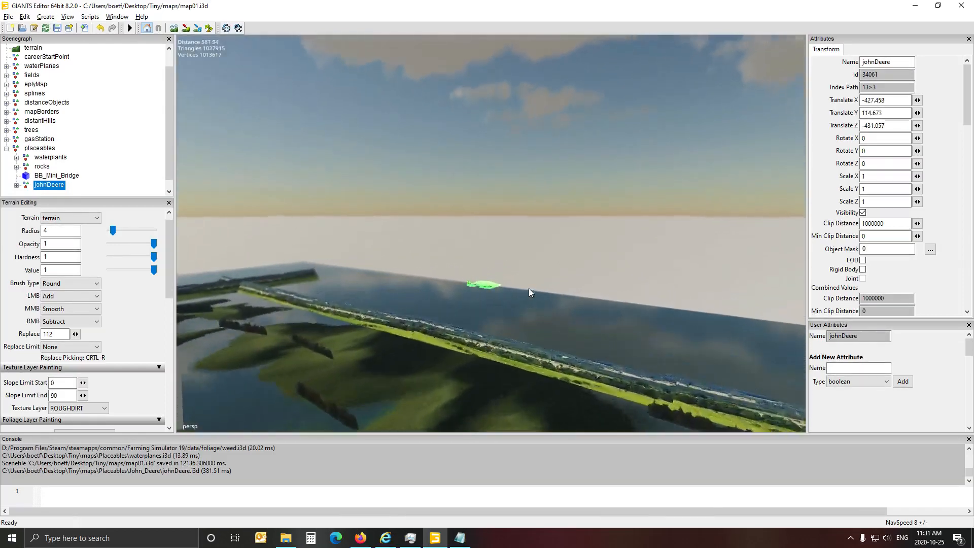
{"action": "scroll", "coordinate": [528, 294], "scroll_direction": "up", "scroll_amount": 6}
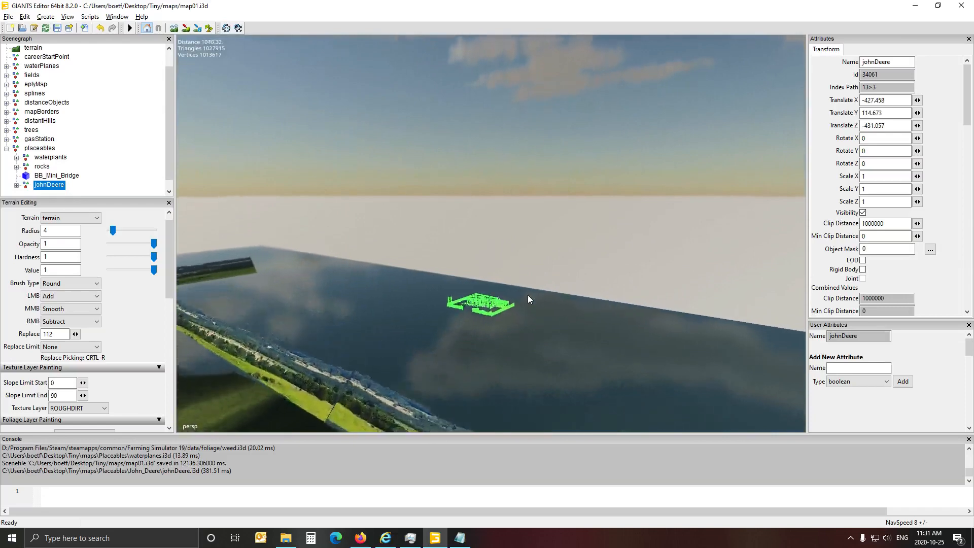
{"action": "scroll", "coordinate": [527, 296], "scroll_direction": "up", "scroll_amount": 6}
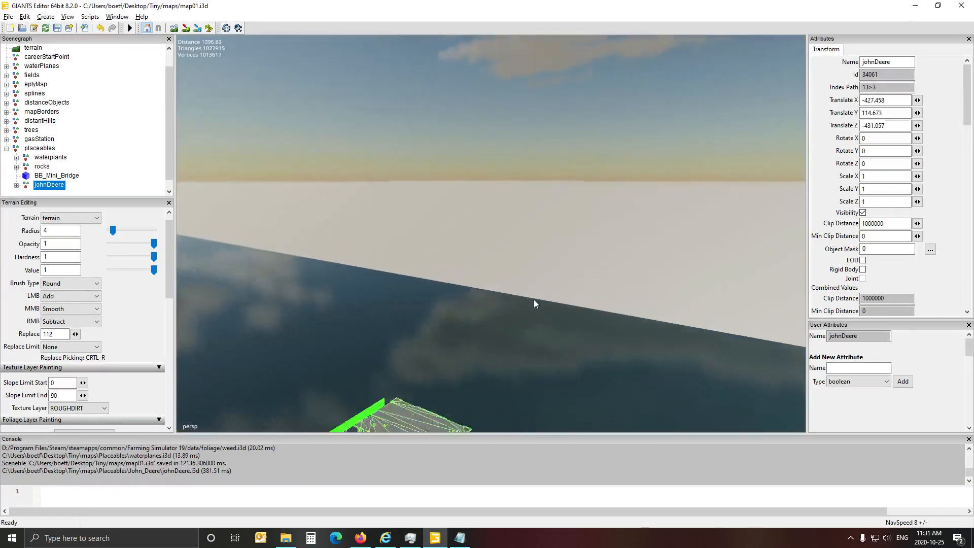
{"action": "scroll", "coordinate": [525, 293], "scroll_direction": "up", "scroll_amount": 2}
{"action": "left_click_drag", "start_coordinate": [525, 293], "coordinate": [138, 323], "text": "alt"}
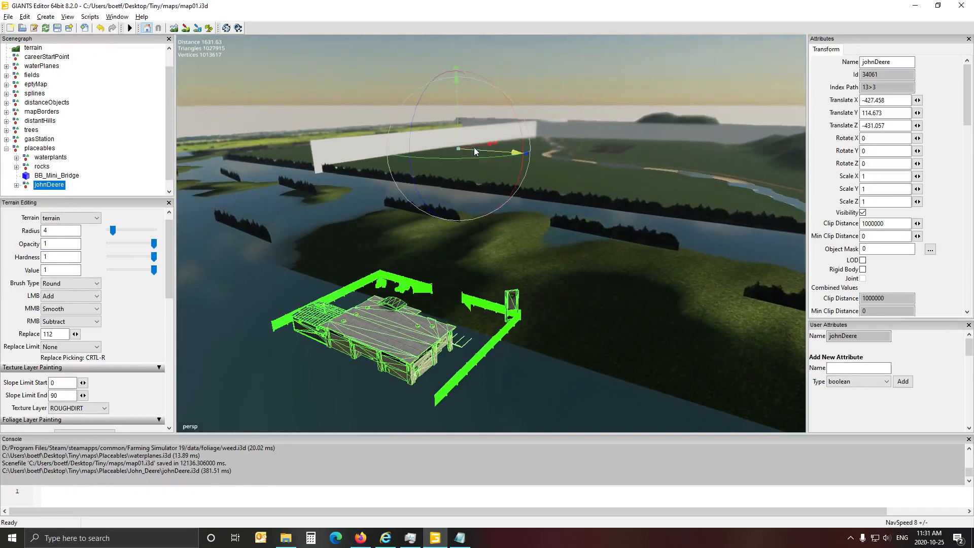
{"action": "left_click_drag", "start_coordinate": [476, 148], "coordinate": [586, 76]}
{"action": "left_click_drag", "start_coordinate": [578, 143], "coordinate": [505, 148]}
Step: Move the johnDeere group further over the terrain to about X 467, Z -989
{"action": "mouse_move", "coordinate": [517, 229]}
{"action": "left_mouse_down", "text": "alt"}
{"action": "mouse_move", "coordinate": [504, 197]}
{"action": "mouse_move", "coordinate": [513, 195]}
{"action": "mouse_move", "coordinate": [513, 233]}
{"action": "mouse_move", "coordinate": [513, 220]}
{"action": "left_mouse_up", "text": "alt"}
{"action": "scroll", "coordinate": [513, 194], "scroll_direction": "up", "scroll_amount": 2}
{"action": "scroll", "coordinate": [513, 199], "scroll_direction": "up", "scroll_amount": 5}
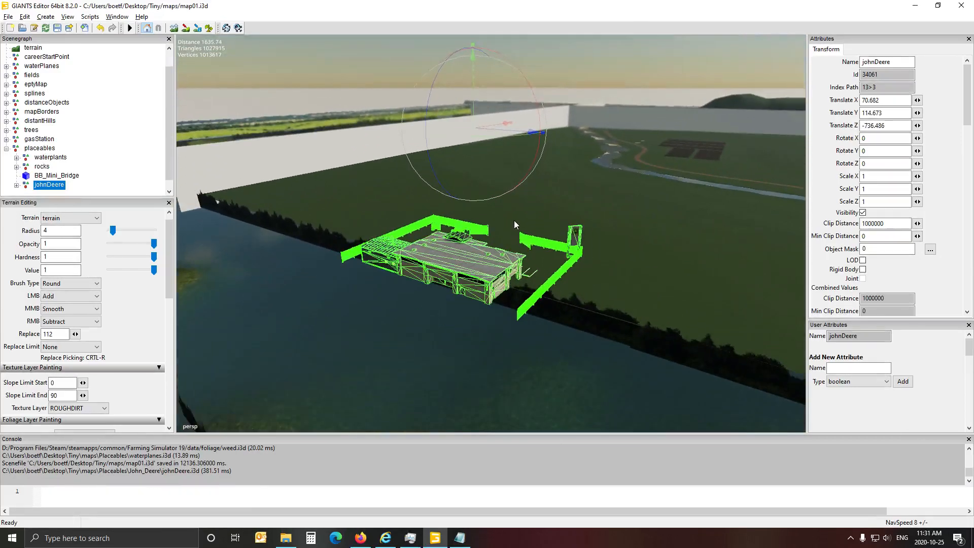
{"action": "left_click_drag", "start_coordinate": [497, 126], "coordinate": [592, 79]}
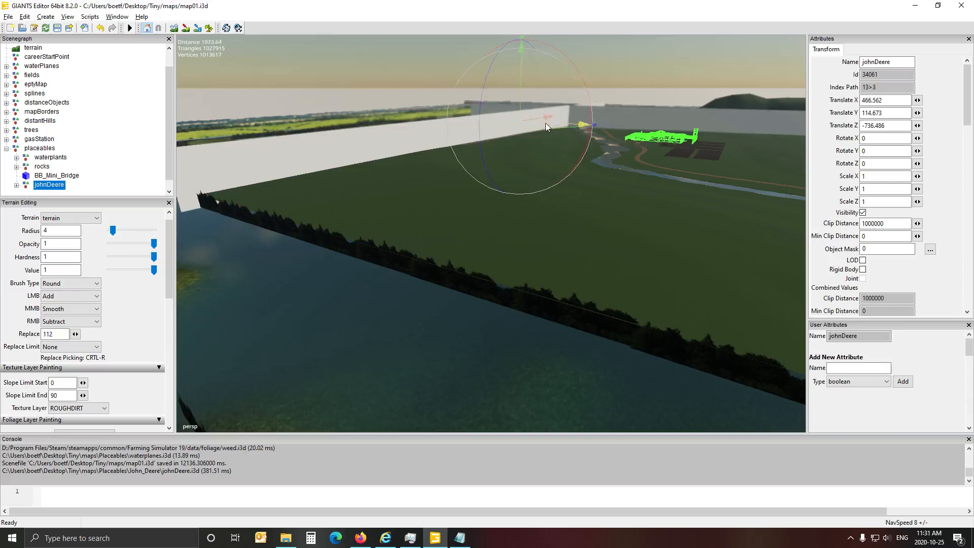
{"action": "left_click_drag", "start_coordinate": [546, 123], "coordinate": [489, 126]}
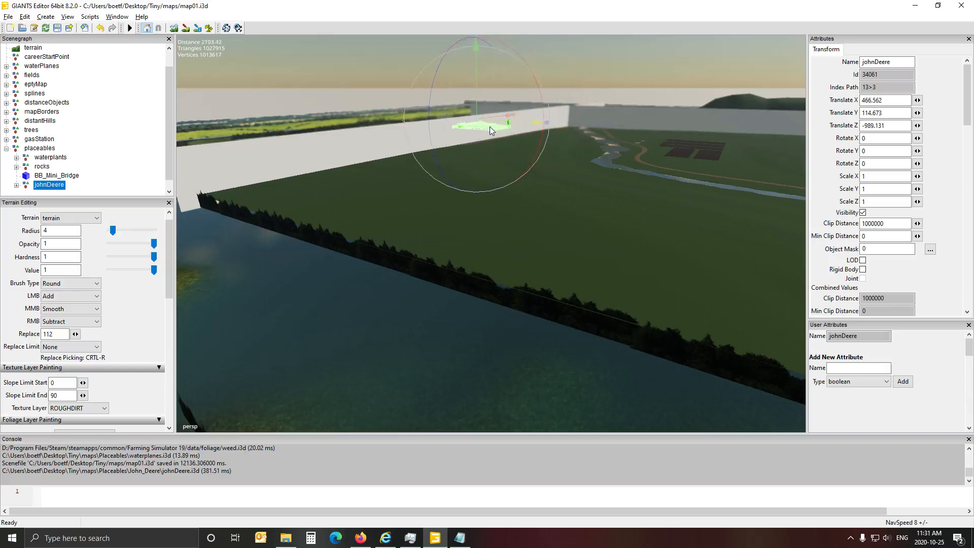
Step: Shift the johnDeere group along both horizontal axes to about X 938, Z -1301
{"action": "mouse_move", "coordinate": [527, 195]}
{"action": "left_mouse_down", "text": "alt"}
{"action": "mouse_move", "coordinate": [531, 145]}
{"action": "mouse_move", "coordinate": [521, 184]}
{"action": "left_mouse_up", "text": "alt"}
{"action": "scroll", "coordinate": [531, 145], "scroll_direction": "up", "scroll_amount": 10}
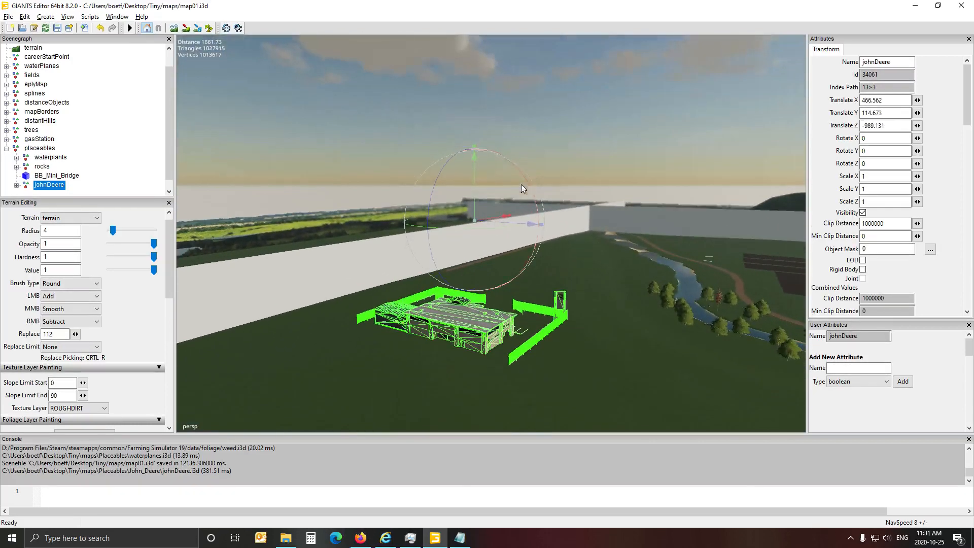
{"action": "left_click_drag", "start_coordinate": [495, 221], "coordinate": [604, 166]}
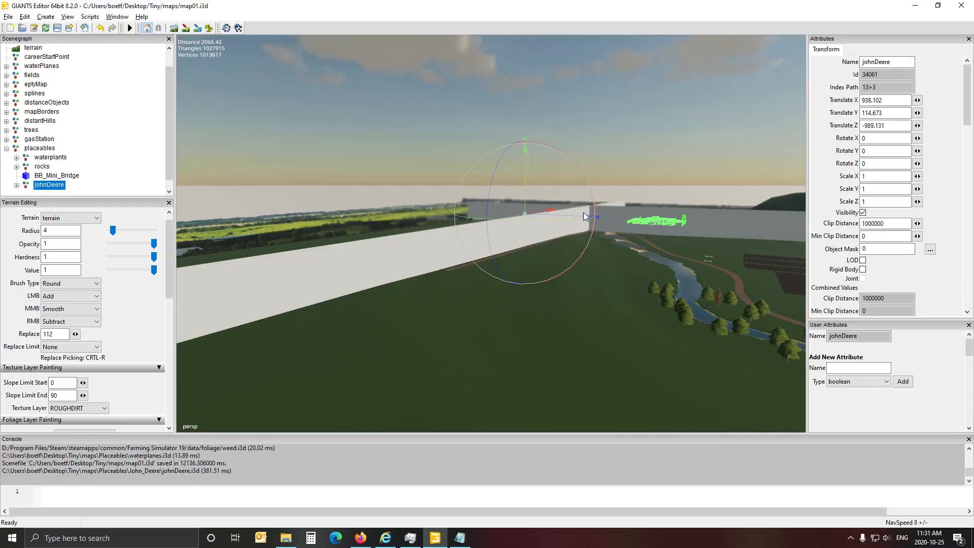
{"action": "left_click_drag", "start_coordinate": [583, 216], "coordinate": [519, 219]}
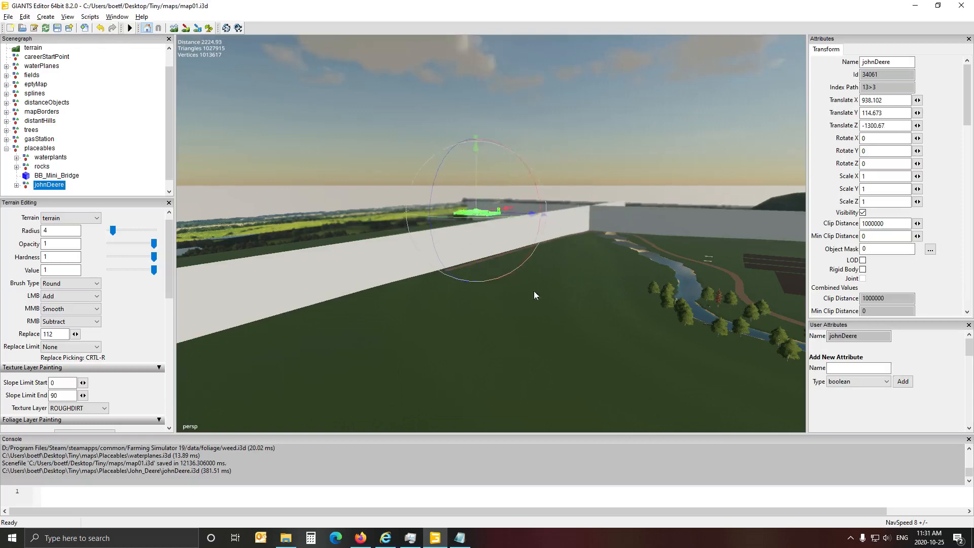
Step: Bring the johnDeere group closer to the walled map area, at about X 1077, Z -1327
{"action": "scroll", "coordinate": [534, 291], "scroll_direction": "up", "scroll_amount": 2}
{"action": "left_click_drag", "start_coordinate": [534, 291], "coordinate": [599, 341], "text": "alt"}
{"action": "scroll", "coordinate": [542, 273], "scroll_direction": "up", "scroll_amount": 3}
{"action": "scroll", "coordinate": [525, 292], "scroll_direction": "up", "scroll_amount": 3}
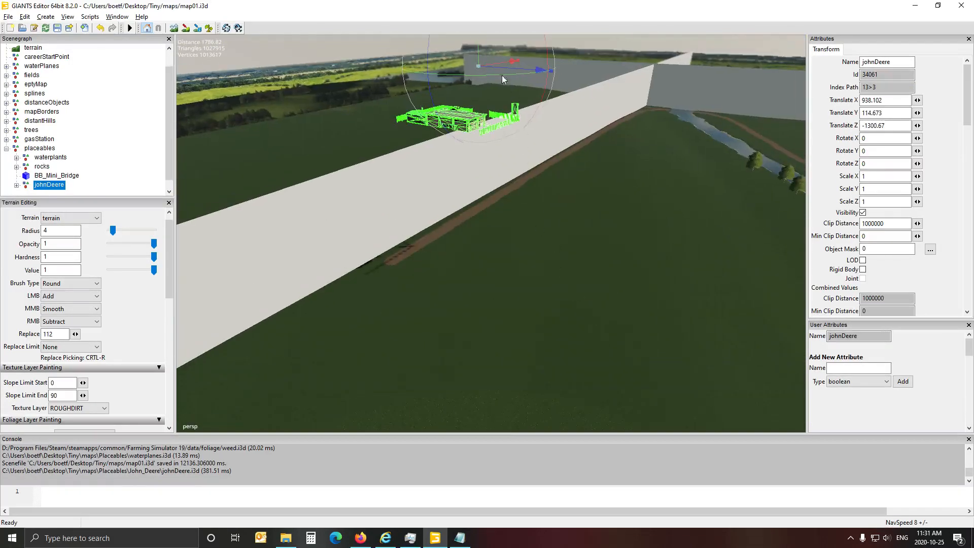
{"action": "mouse_move", "coordinate": [499, 66]}
{"action": "left_mouse_down"}
{"action": "mouse_move", "coordinate": [532, 51]}
{"action": "mouse_move", "coordinate": [507, 63]}
{"action": "left_mouse_up"}
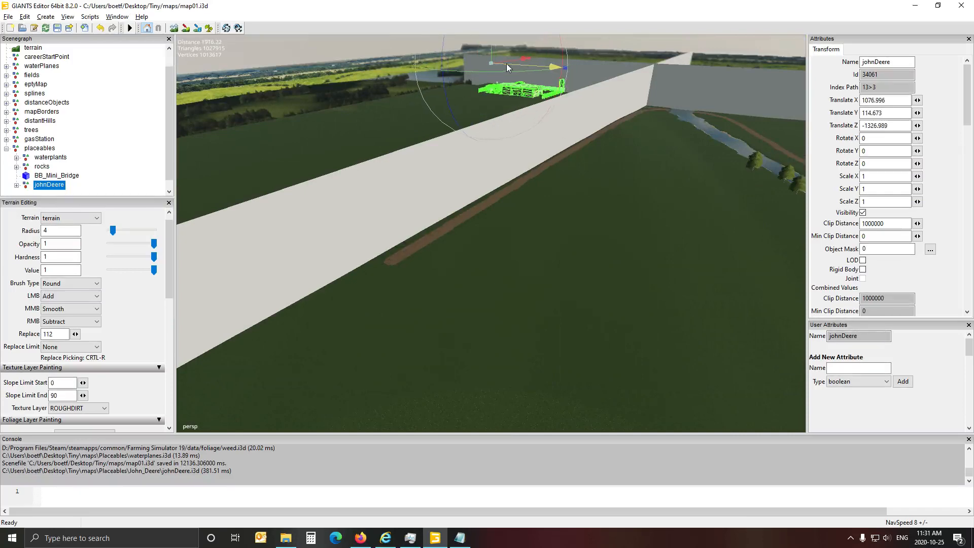
Step: Inspect the border walls around the map corner and select the west wall to examine its attributes
{"action": "left_click_drag", "start_coordinate": [565, 213], "coordinate": [462, 264], "text": "alt"}
{"action": "scroll", "coordinate": [593, 172], "scroll_direction": "up", "scroll_amount": 4}
{"action": "scroll", "coordinate": [559, 175], "scroll_direction": "up", "scroll_amount": 5}
{"action": "scroll", "coordinate": [577, 218], "scroll_direction": "down", "scroll_amount": 5}
{"action": "scroll", "coordinate": [562, 222], "scroll_direction": "down", "scroll_amount": 4}
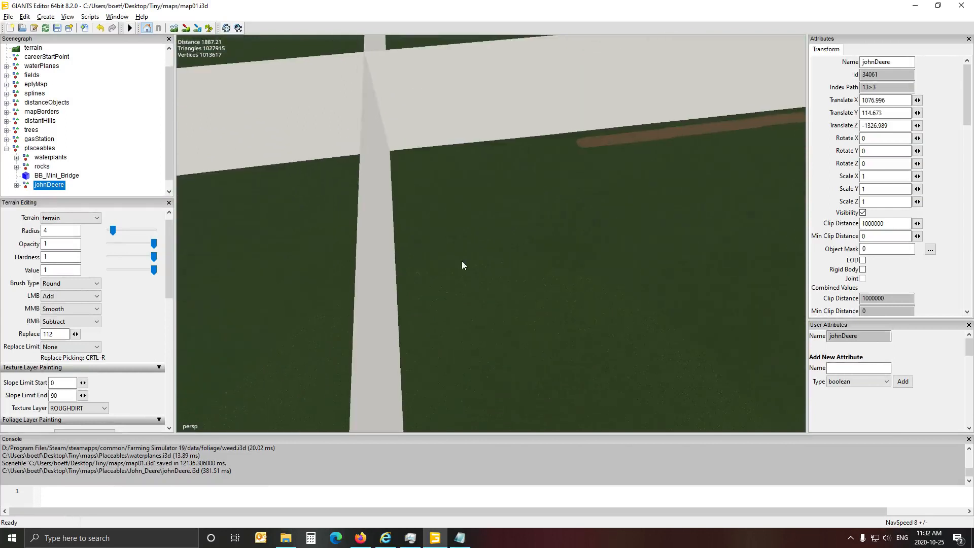
{"action": "left_click", "coordinate": [384, 237]}
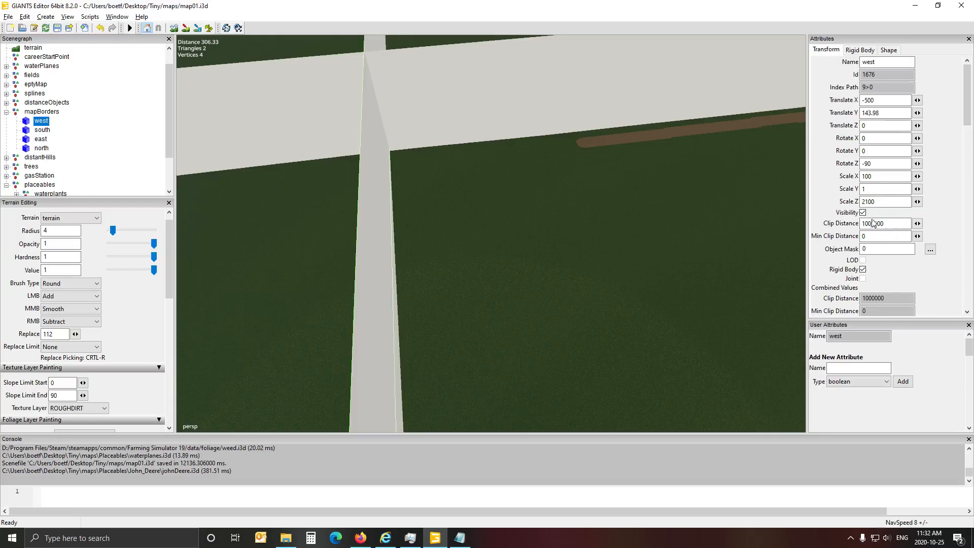
Step: Move the johnDeere group along X to about 887 and lower it to about Y 8
{"action": "left_click_drag", "start_coordinate": [410, 235], "coordinate": [558, 181], "text": "alt"}
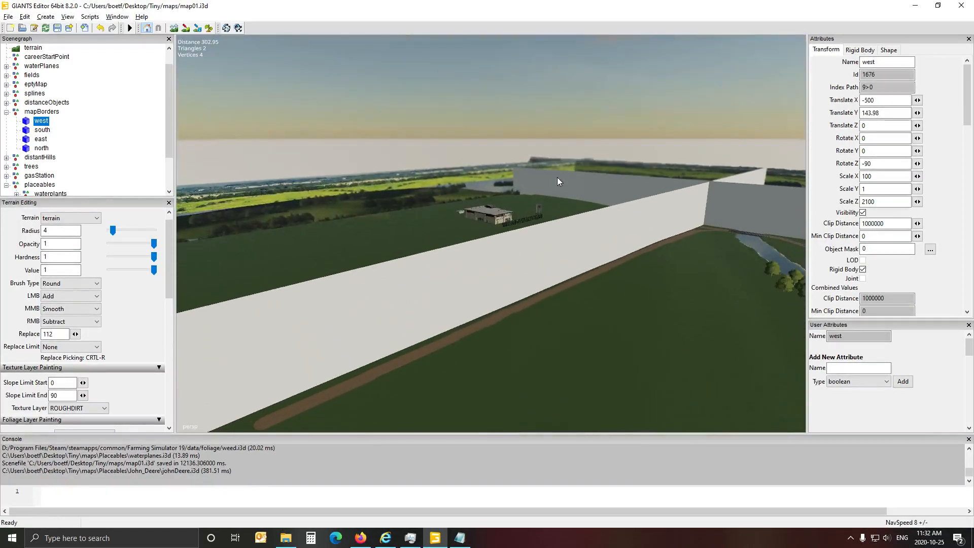
{"action": "scroll", "coordinate": [76, 153], "scroll_direction": "down", "scroll_amount": 2}
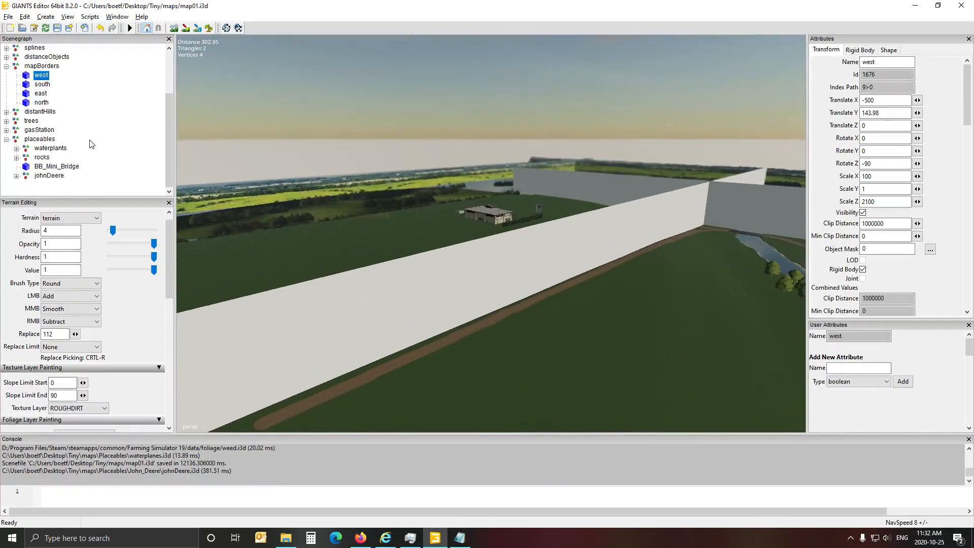
{"action": "left_click", "coordinate": [48, 175]}
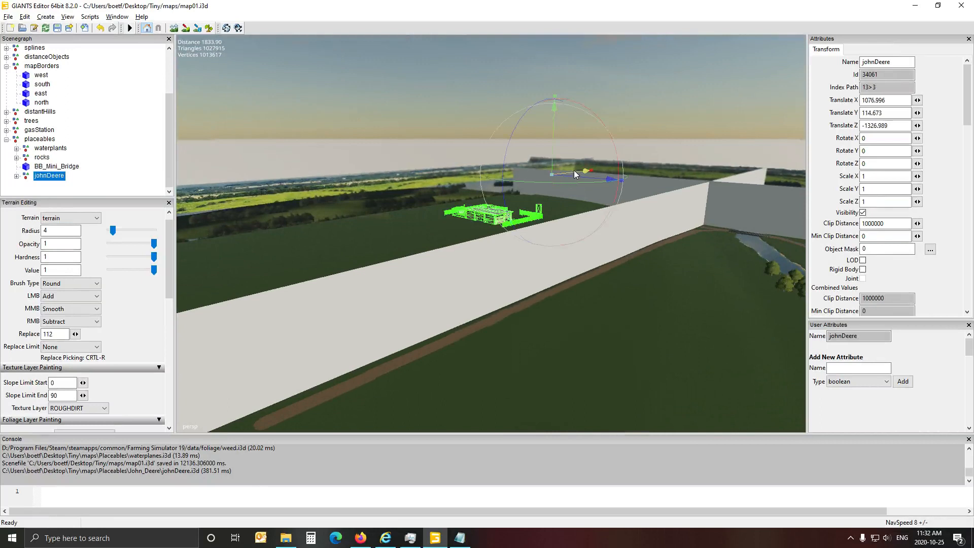
{"action": "left_click_drag", "start_coordinate": [573, 171], "coordinate": [536, 189]}
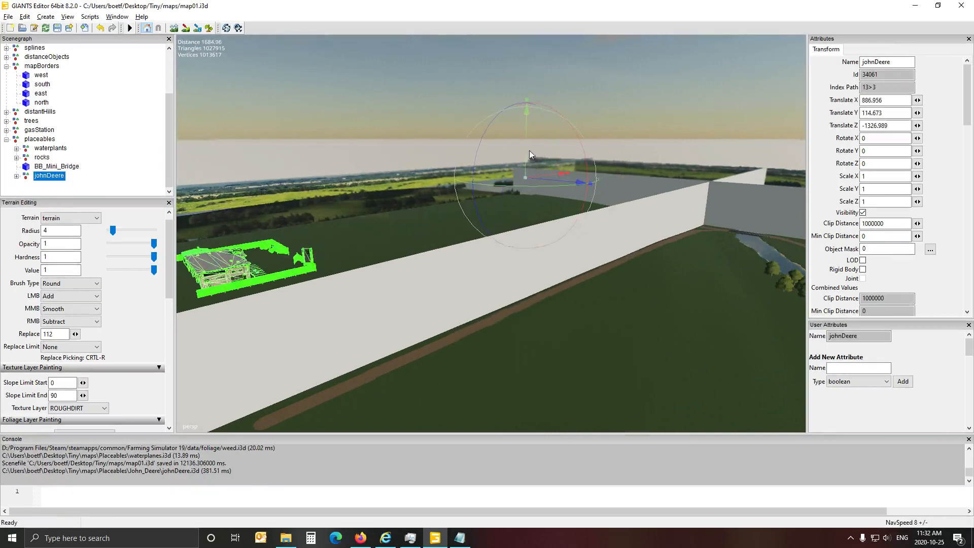
{"action": "left_click_drag", "start_coordinate": [529, 150], "coordinate": [533, 177]}
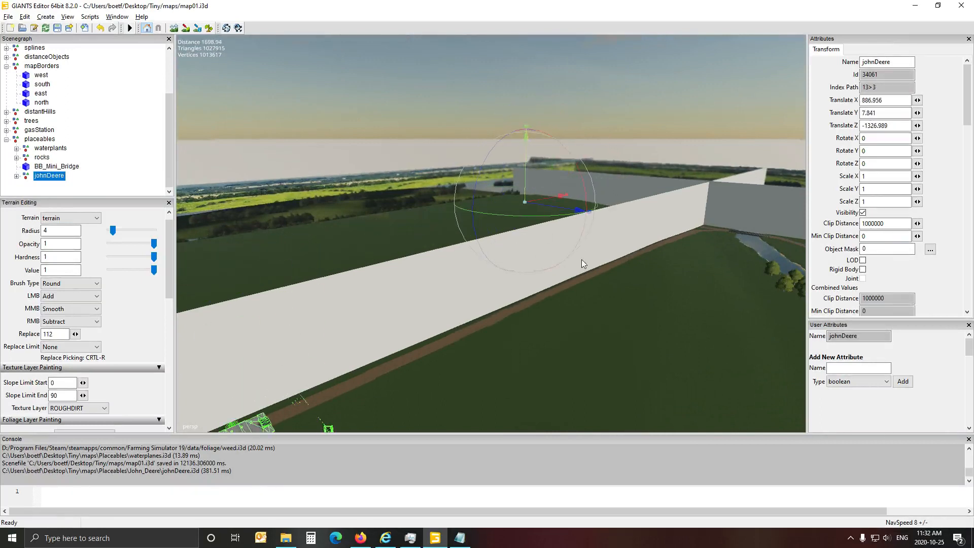
Step: Place the johnDeere group inside the map-border corner at about X 772, Y 13, Z -1305
{"action": "left_click_drag", "start_coordinate": [582, 259], "coordinate": [531, 297], "text": "alt"}
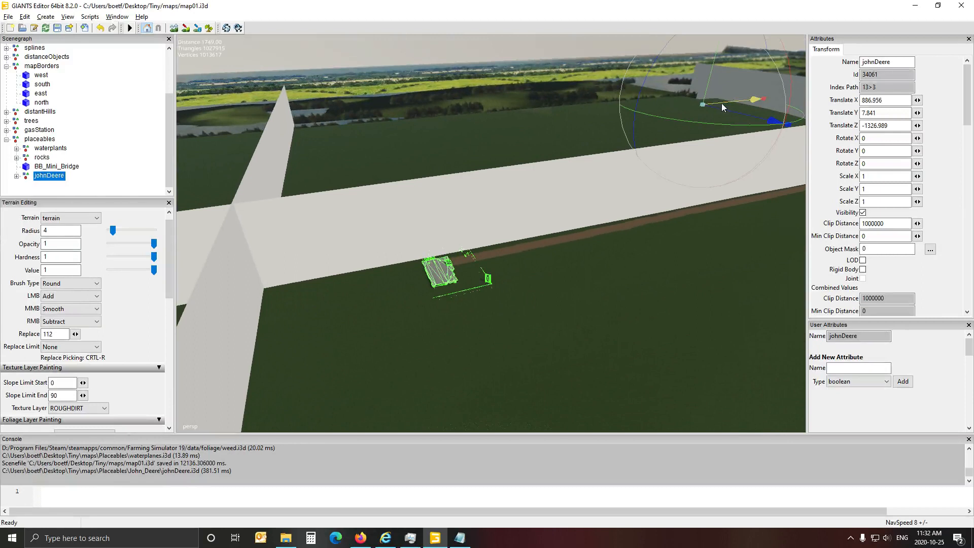
{"action": "mouse_move", "coordinate": [721, 102]}
{"action": "left_mouse_down"}
{"action": "mouse_move", "coordinate": [693, 122]}
{"action": "mouse_move", "coordinate": [708, 112]}
{"action": "left_mouse_up"}
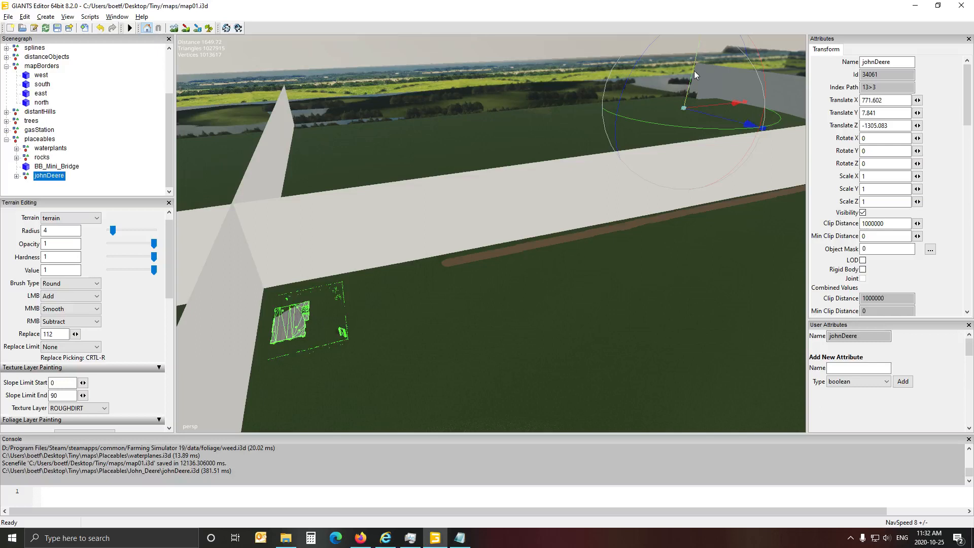
{"action": "left_click_drag", "start_coordinate": [693, 72], "coordinate": [697, 72]}
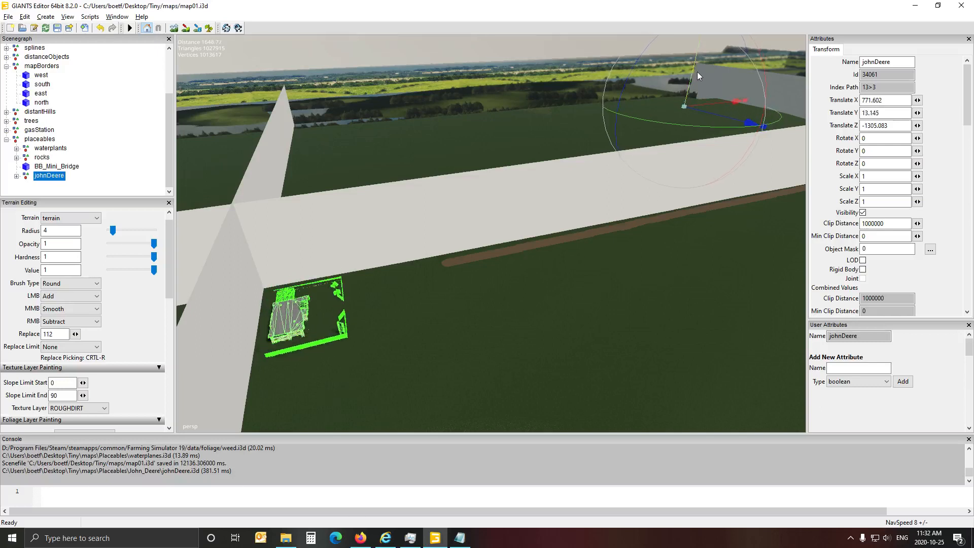
Step: Examine how the John Deere building and its fence sit on the ground in the border corner
{"action": "right_click_drag", "start_coordinate": [550, 276], "coordinate": [522, 301]}
{"action": "scroll", "coordinate": [522, 302], "scroll_direction": "up", "scroll_amount": 2}
{"action": "left_click_drag", "start_coordinate": [522, 302], "coordinate": [352, 334], "text": "alt"}
{"action": "scroll", "coordinate": [489, 294], "scroll_direction": "up", "scroll_amount": 4}
{"action": "scroll", "coordinate": [316, 305], "scroll_direction": "up", "scroll_amount": 5}
{"action": "scroll", "coordinate": [315, 306], "scroll_direction": "down", "scroll_amount": 3}
{"action": "scroll", "coordinate": [318, 279], "scroll_direction": "down", "scroll_amount": 2}
{"action": "scroll", "coordinate": [309, 266], "scroll_direction": "up", "scroll_amount": 5}
{"action": "scroll", "coordinate": [329, 336], "scroll_direction": "down", "scroll_amount": 6}
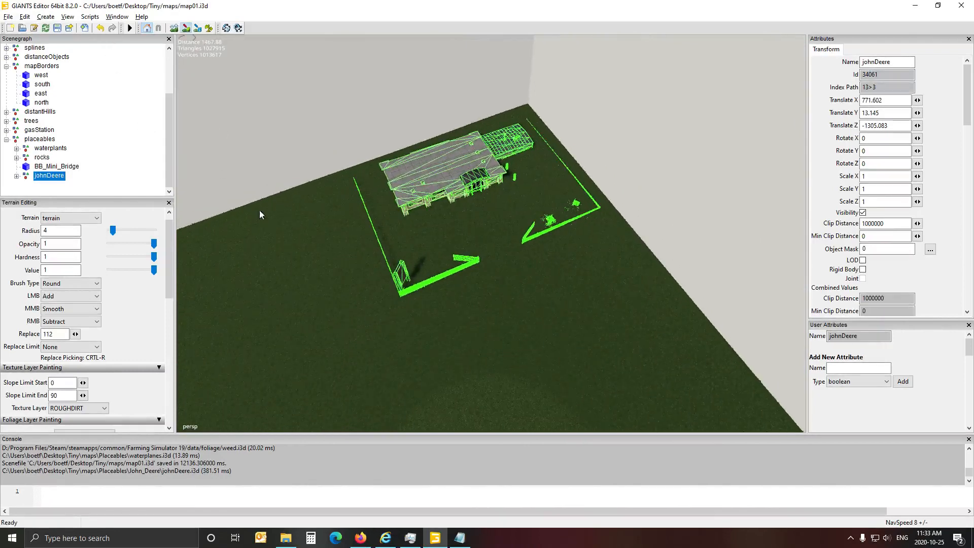
Step: Paint an ASPHALT strip along the dealership's front fence with a square brush of radius 8.5
{"action": "left_click", "coordinate": [92, 412]}
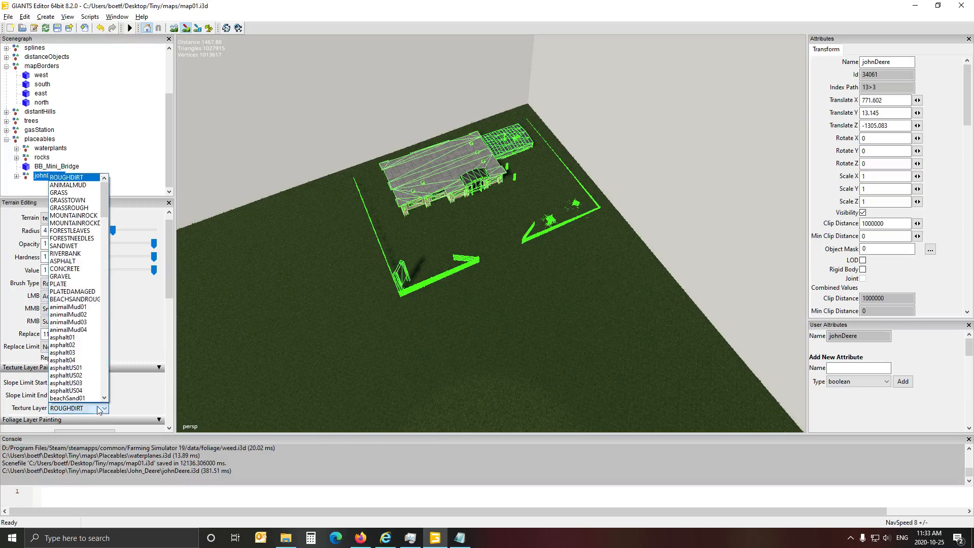
{"action": "left_click", "coordinate": [79, 261]}
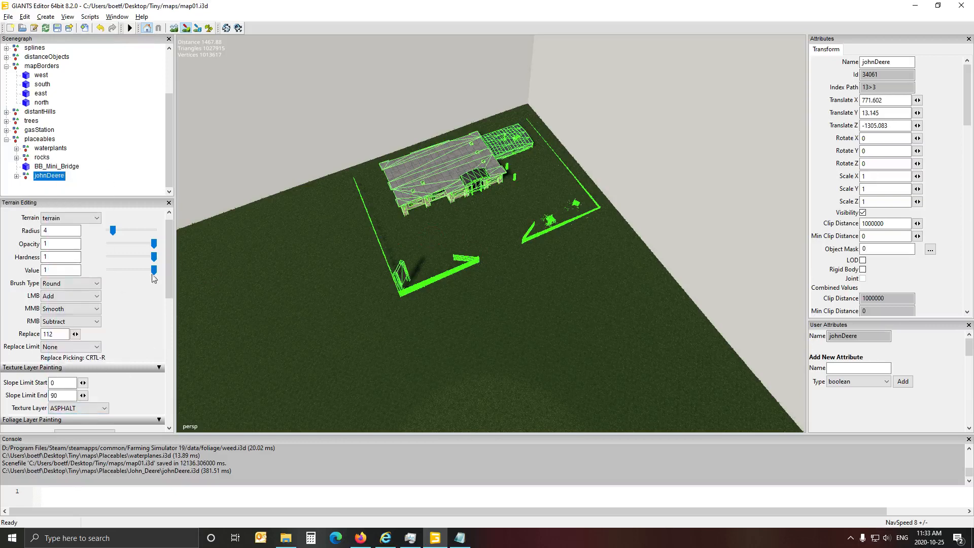
{"action": "left_click", "coordinate": [60, 283]}
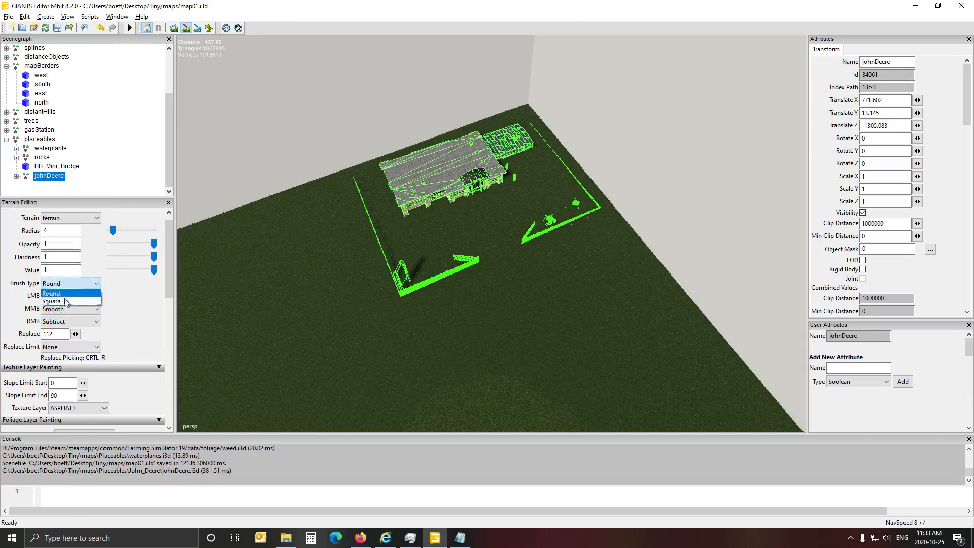
{"action": "left_click", "coordinate": [69, 303]}
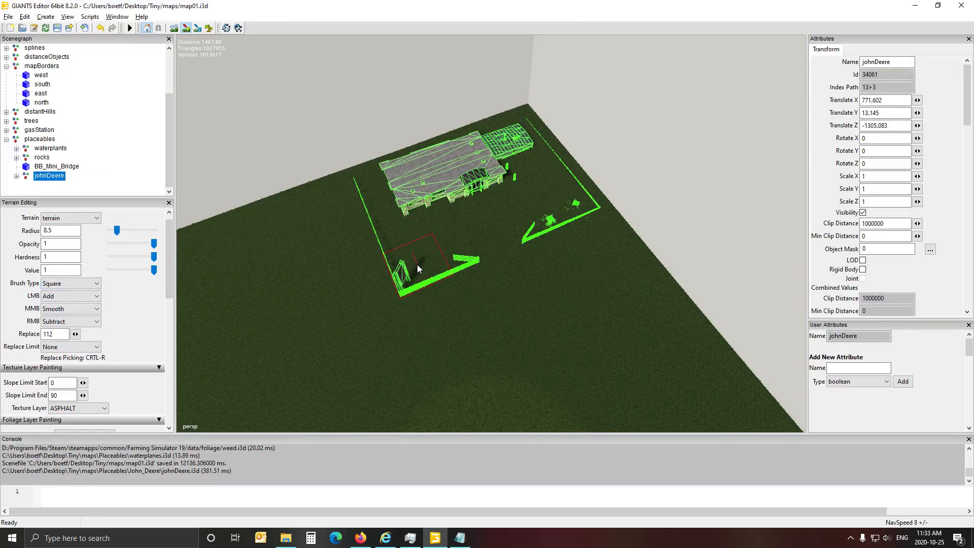
{"action": "left_click_drag", "start_coordinate": [417, 264], "coordinate": [484, 242]}
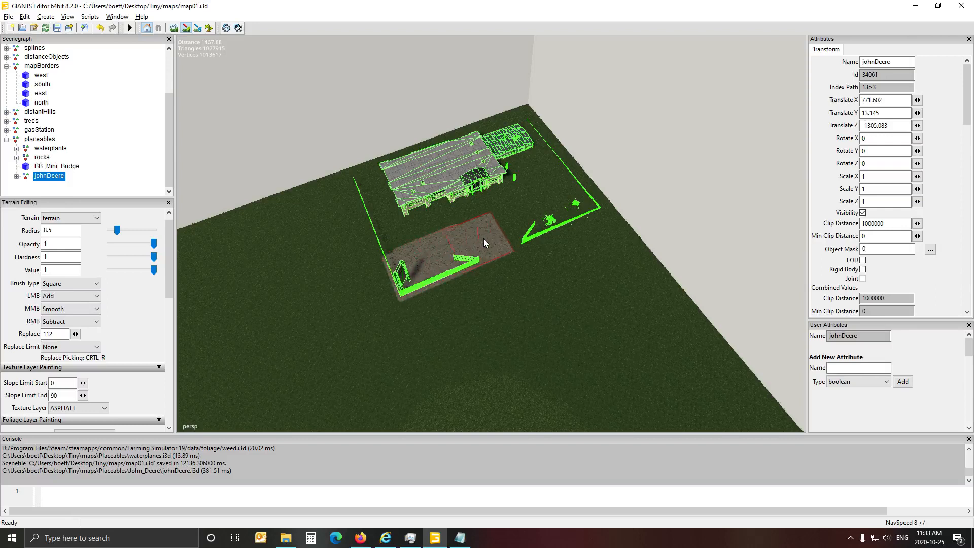
Step: Cover the rest of the dealership yard with ASPHALT using a 28.5 radius square brush, and clear the grass foliage from it
{"action": "scroll", "coordinate": [425, 236], "scroll_direction": "up", "scroll_amount": 20}
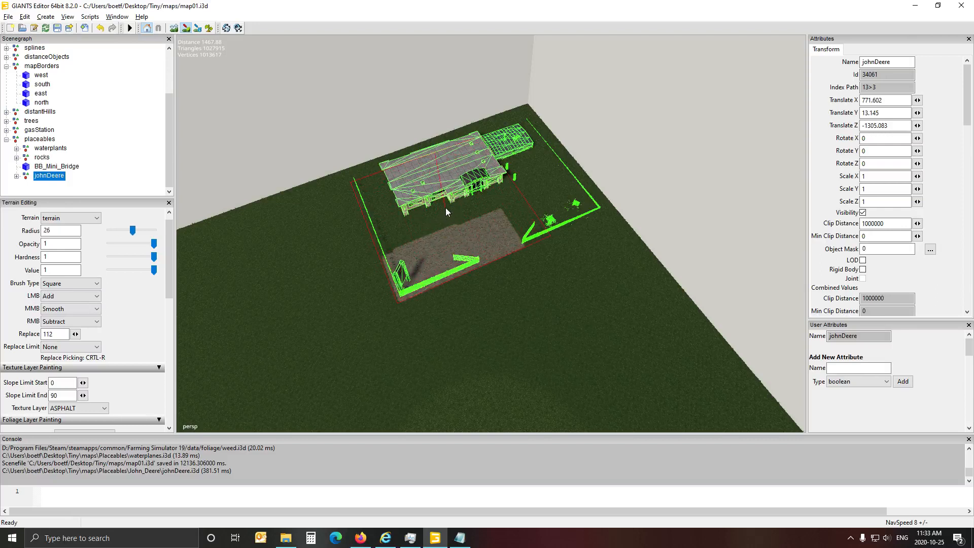
{"action": "scroll", "coordinate": [445, 202], "scroll_direction": "up", "scroll_amount": 10}
{"action": "left_click", "coordinate": [451, 199]}
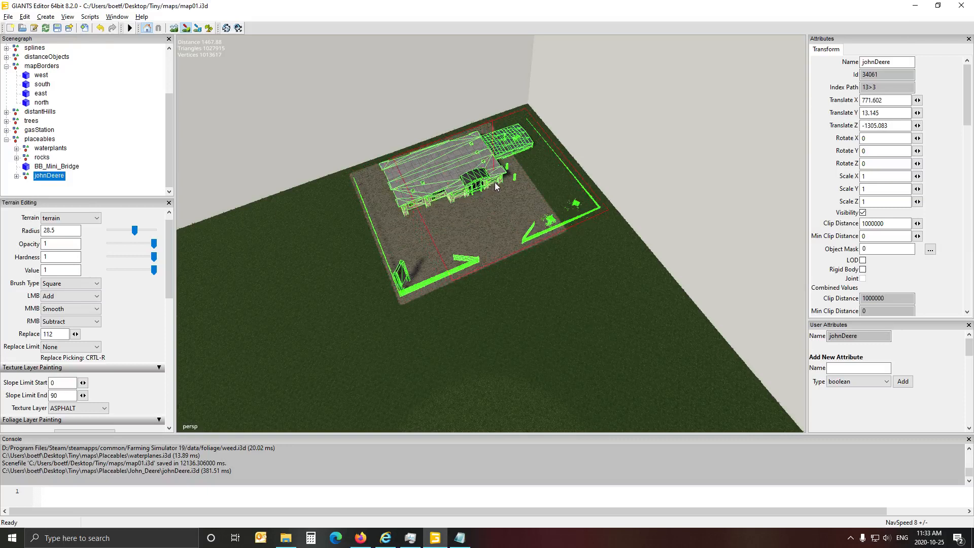
{"action": "left_click", "coordinate": [496, 184]}
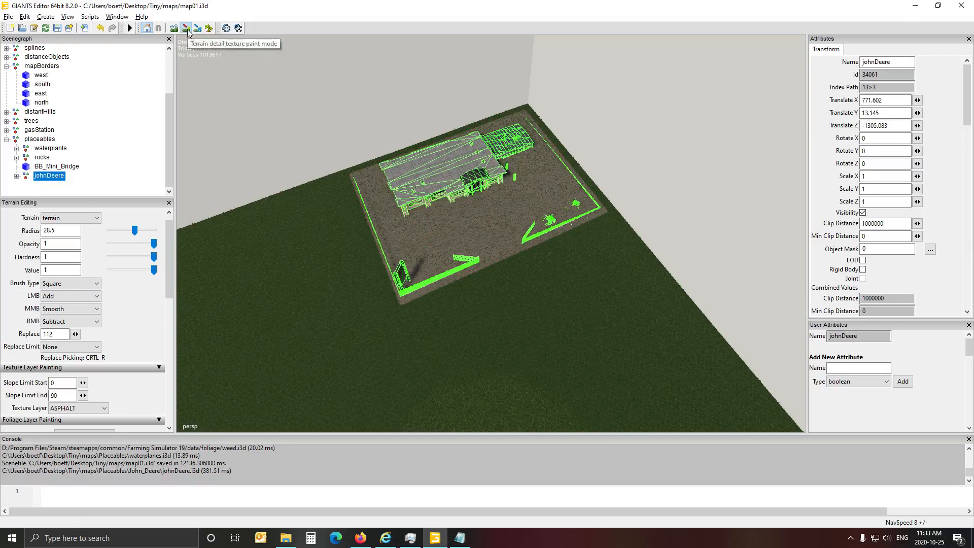
{"action": "left_click", "coordinate": [209, 28]}
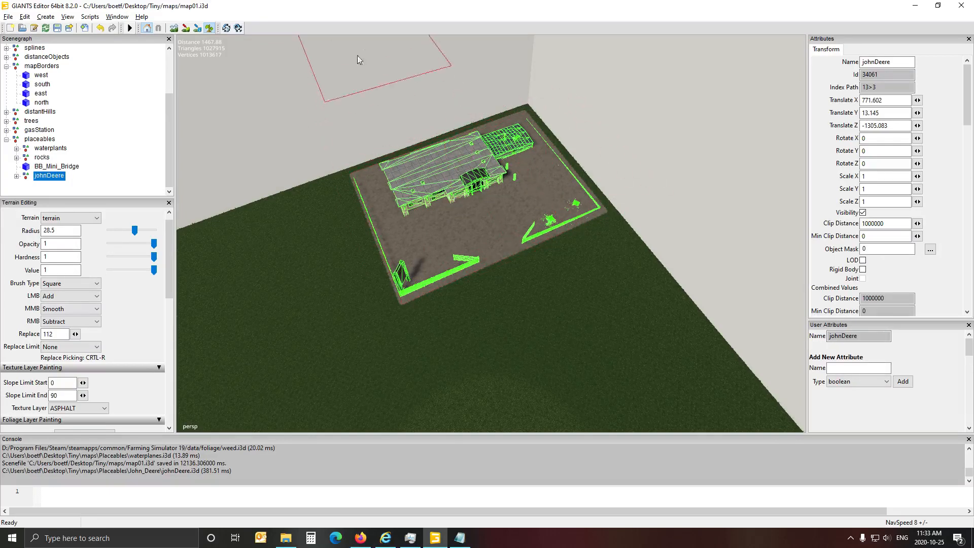
Step: Examine the ground and the grass along the dealership's front fence up close and from above
{"action": "scroll", "coordinate": [561, 278], "scroll_direction": "up", "scroll_amount": 5}
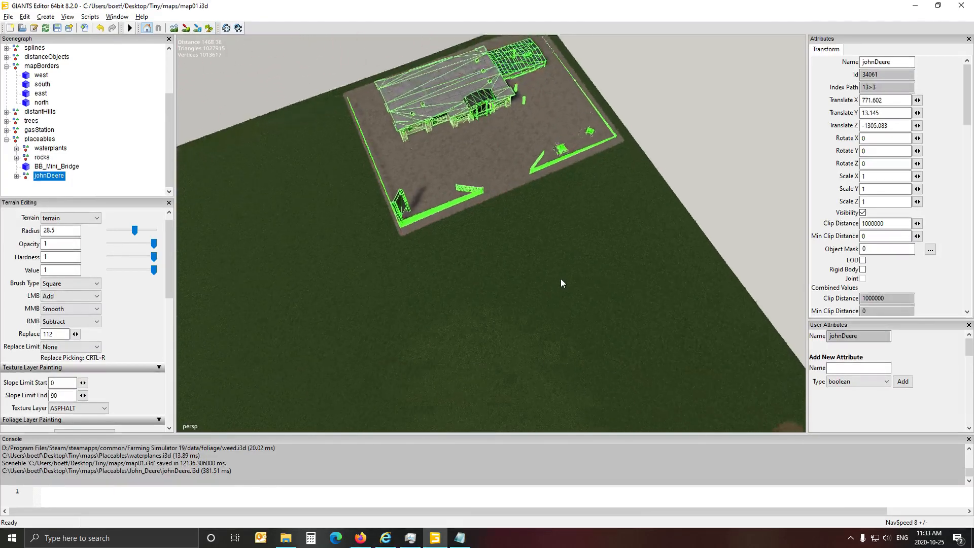
{"action": "scroll", "coordinate": [561, 279], "scroll_direction": "up", "scroll_amount": 3}
{"action": "mouse_move", "coordinate": [561, 278]}
{"action": "left_mouse_down", "text": "alt"}
{"action": "mouse_move", "coordinate": [592, 235]}
{"action": "mouse_move", "coordinate": [626, 228]}
{"action": "mouse_move", "coordinate": [485, 153]}
{"action": "mouse_move", "coordinate": [520, 206]}
{"action": "mouse_move", "coordinate": [584, 199]}
{"action": "mouse_move", "coordinate": [494, 197]}
{"action": "mouse_move", "coordinate": [522, 193]}
{"action": "mouse_move", "coordinate": [506, 167]}
{"action": "mouse_move", "coordinate": [533, 259]}
{"action": "mouse_move", "coordinate": [484, 243]}
{"action": "mouse_move", "coordinate": [549, 267]}
{"action": "left_mouse_up", "text": "alt"}
{"action": "scroll", "coordinate": [625, 227], "scroll_direction": "up", "scroll_amount": 5}
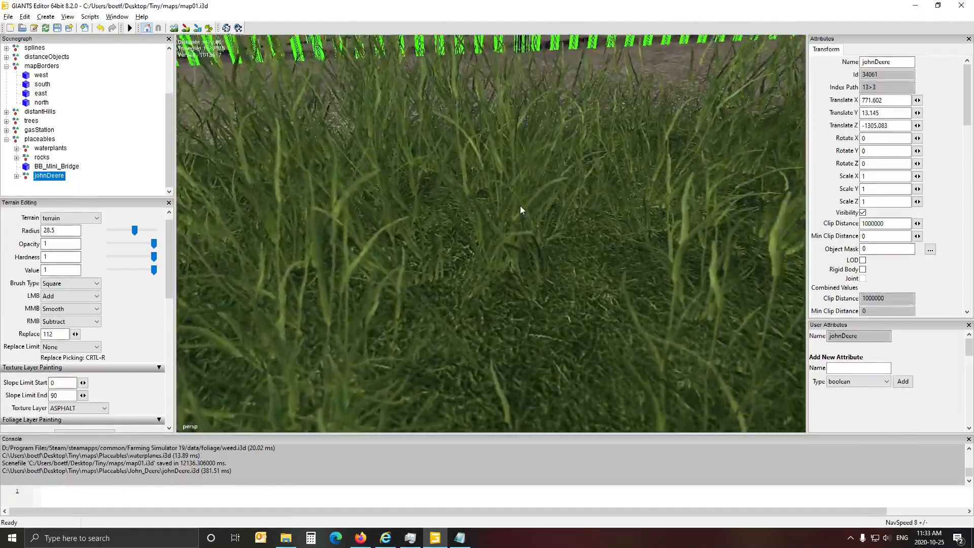
{"action": "scroll", "coordinate": [555, 199], "scroll_direction": "down", "scroll_amount": 5}
{"action": "scroll", "coordinate": [506, 166], "scroll_direction": "up", "scroll_amount": 4}
{"action": "scroll", "coordinate": [533, 259], "scroll_direction": "down", "scroll_amount": 5}
{"action": "scroll", "coordinate": [482, 243], "scroll_direction": "up", "scroll_amount": 5}
{"action": "scroll", "coordinate": [544, 246], "scroll_direction": "down", "scroll_amount": 5}
{"action": "scroll", "coordinate": [544, 246], "scroll_direction": "up", "scroll_amount": 2}
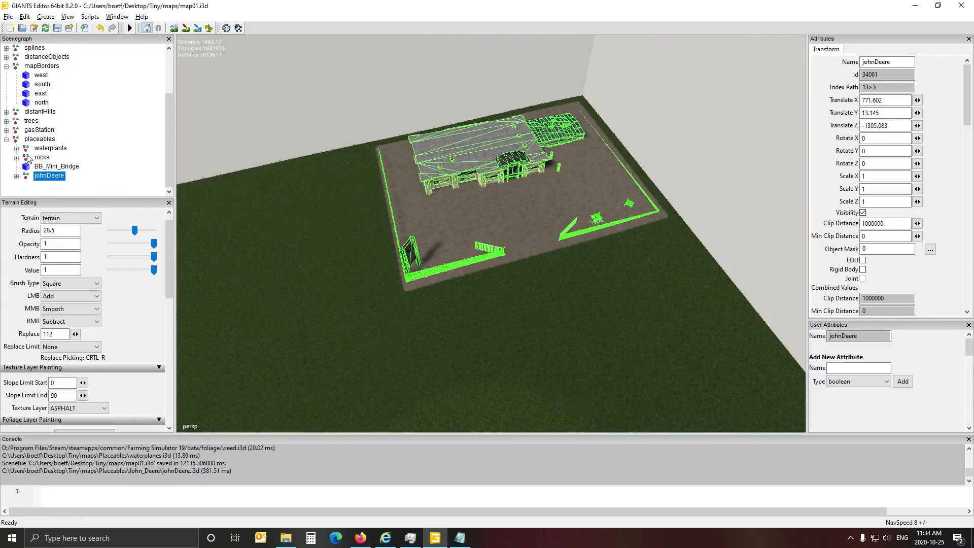
Step: Set up terrain sculpting with a round brush of radius about 13.4 and Replace as the secondary brush action
{"action": "left_click", "coordinate": [174, 28]}
{"action": "left_click", "coordinate": [62, 285]}
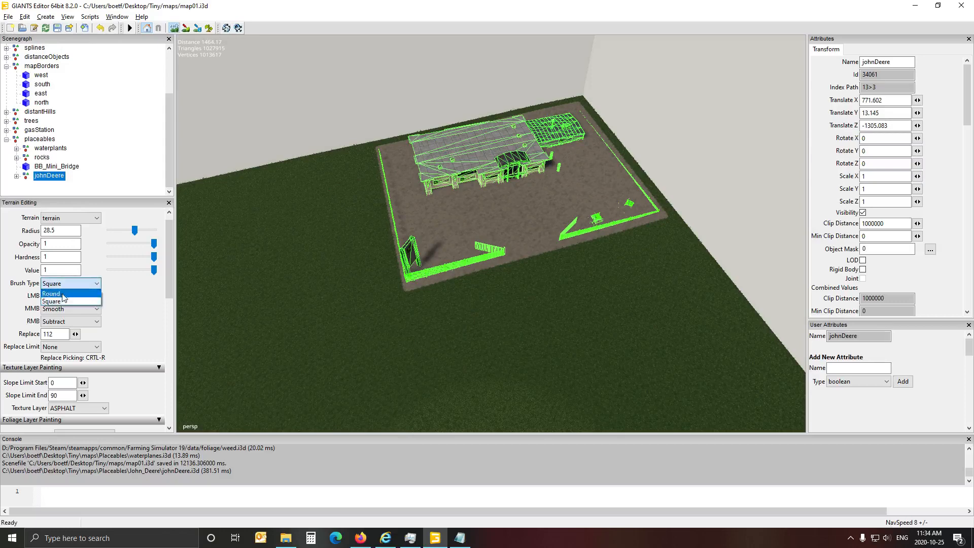
{"action": "left_click", "coordinate": [65, 299]}
{"action": "left_click_drag", "start_coordinate": [135, 230], "coordinate": [114, 230]}
{"action": "scroll", "coordinate": [403, 277], "scroll_direction": "up", "scroll_amount": 7}
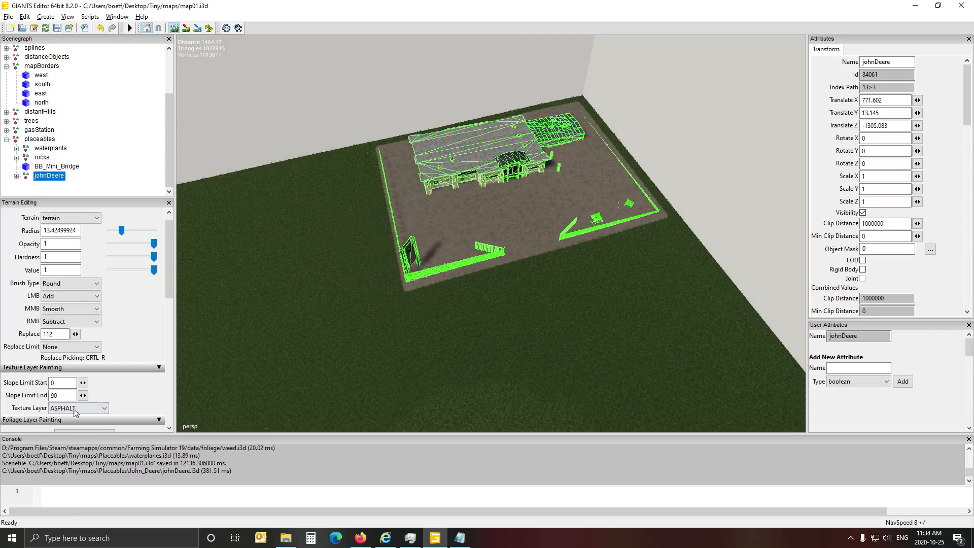
{"action": "left_click", "coordinate": [61, 322]}
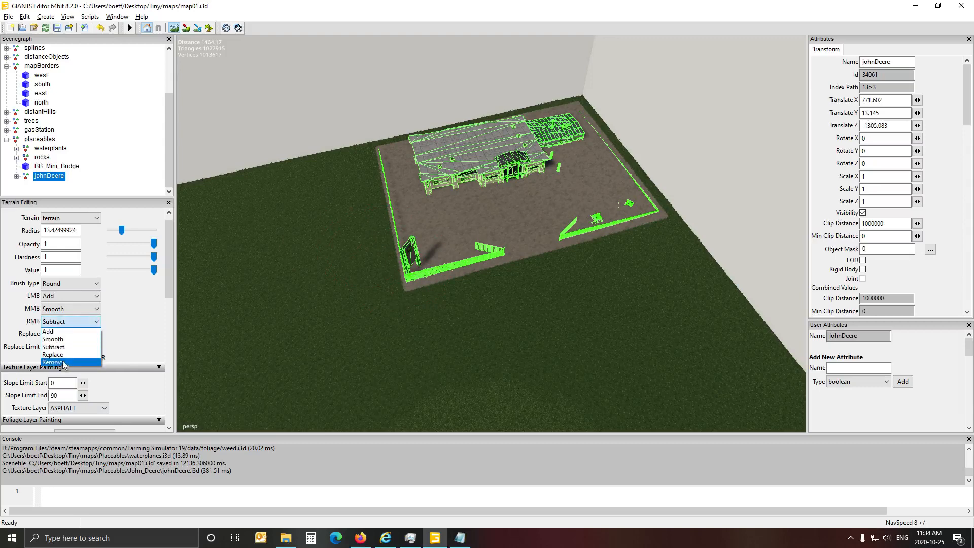
{"action": "left_click", "coordinate": [53, 354]}
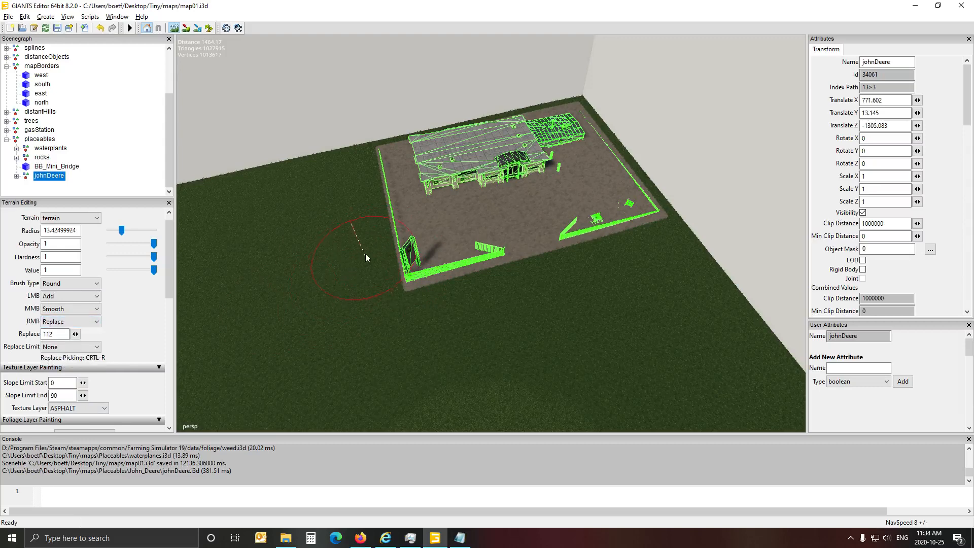
Step: Undo the test stroke beside the dealership, set the replace height to 114.442, and level the terrain under and around the yard
{"action": "right_click", "coordinate": [312, 270]}
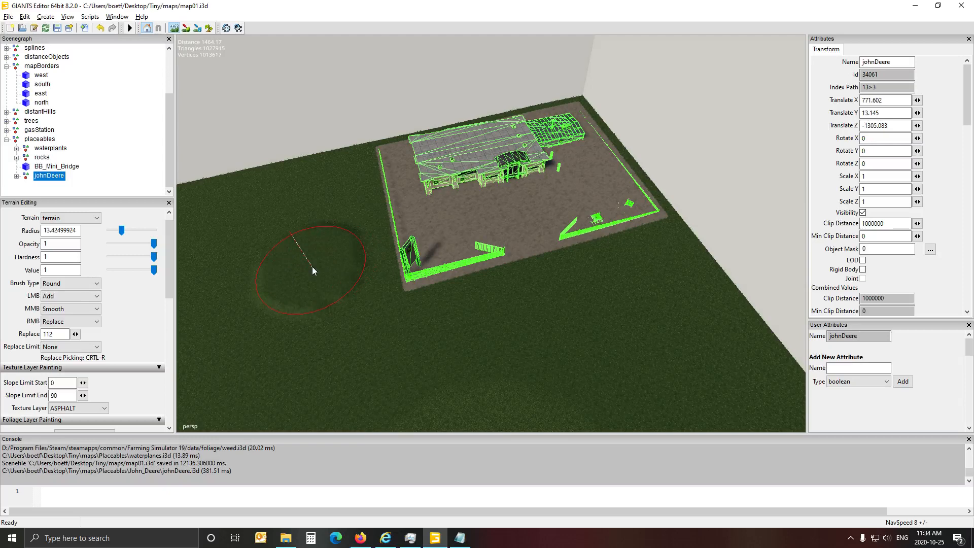
{"action": "key", "text": "ctrl+z"}
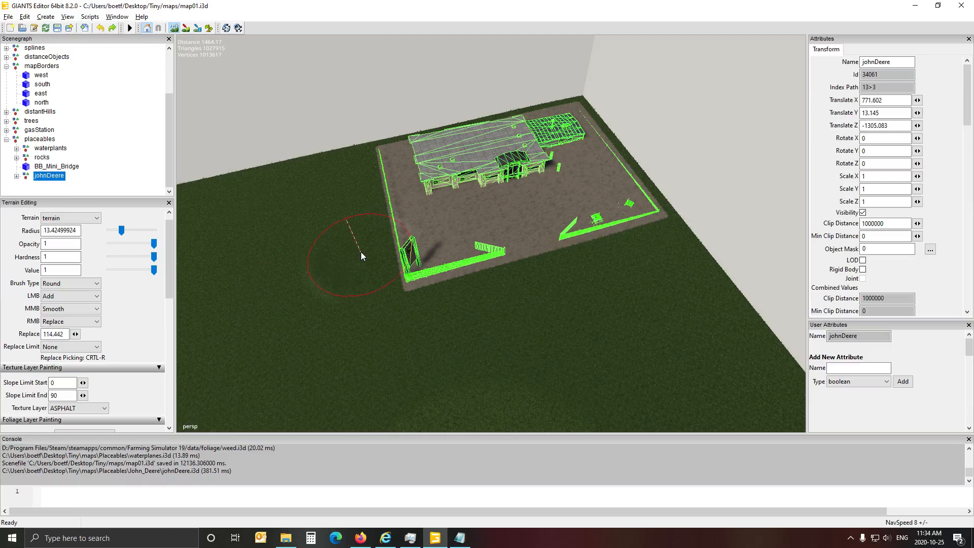
{"action": "mouse_move", "coordinate": [360, 254]}
{"action": "left_mouse_down"}
{"action": "mouse_move", "coordinate": [483, 247]}
{"action": "mouse_move", "coordinate": [615, 222]}
{"action": "mouse_move", "coordinate": [652, 203]}
{"action": "mouse_move", "coordinate": [622, 178]}
{"action": "mouse_move", "coordinate": [610, 192]}
{"action": "mouse_move", "coordinate": [580, 126]}
{"action": "mouse_move", "coordinate": [543, 115]}
{"action": "mouse_move", "coordinate": [436, 134]}
{"action": "mouse_move", "coordinate": [405, 160]}
{"action": "left_mouse_up"}
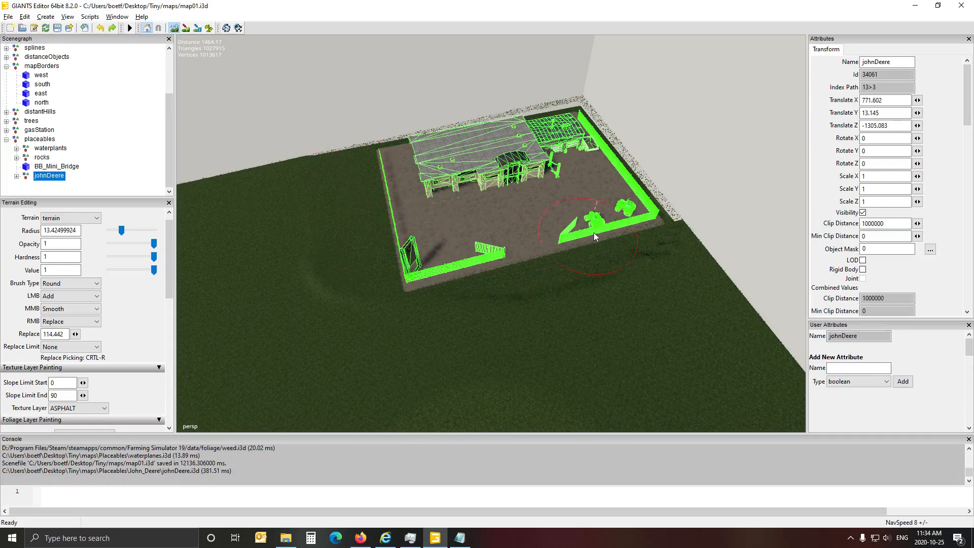
{"action": "mouse_move", "coordinate": [630, 224]}
{"action": "right_mouse_down"}
{"action": "mouse_move", "coordinate": [658, 206]}
{"action": "mouse_move", "coordinate": [586, 129]}
{"action": "right_mouse_up"}
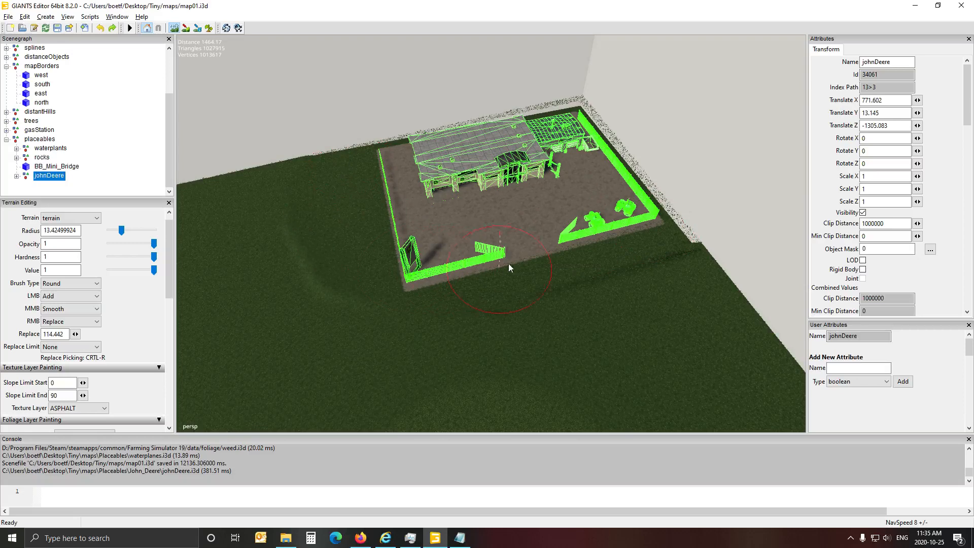
{"action": "right_click_drag", "start_coordinate": [651, 223], "coordinate": [562, 256]}
Step: Remove grass foliage along the border walls behind the dealership using a square brush with Subtract as the secondary action
{"action": "left_click", "coordinate": [209, 29]}
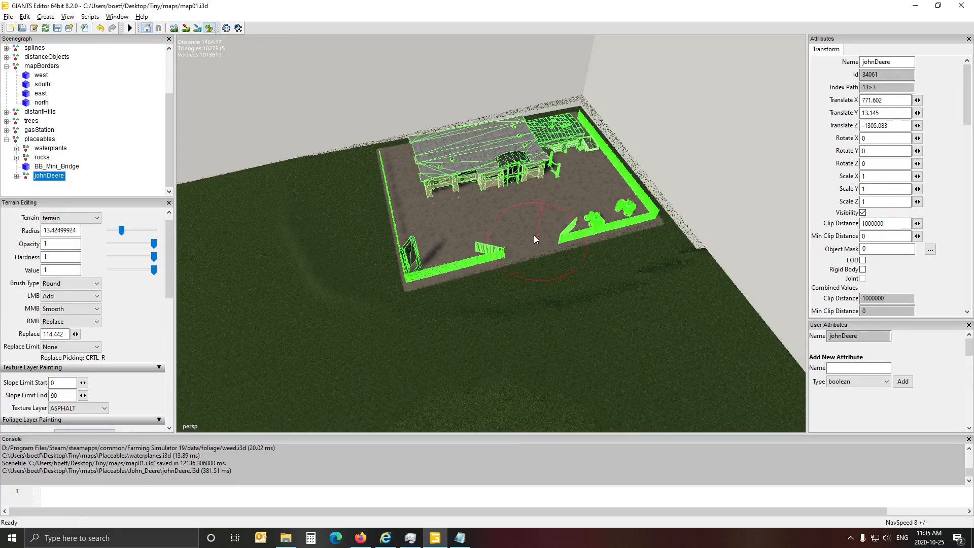
{"action": "left_click", "coordinate": [60, 284]}
{"action": "left_click", "coordinate": [51, 294]}
{"action": "scroll", "coordinate": [136, 339], "scroll_direction": "down", "scroll_amount": 1}
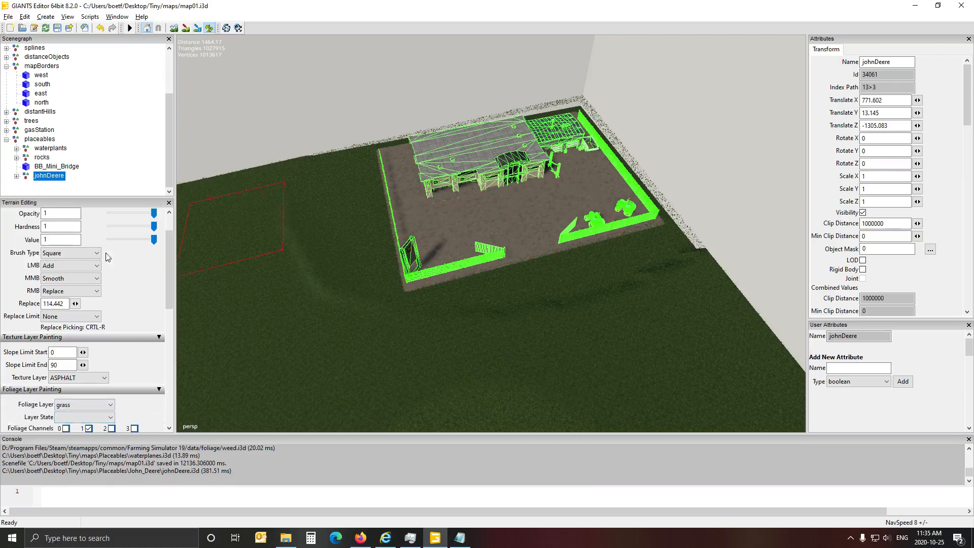
{"action": "left_click", "coordinate": [63, 291]}
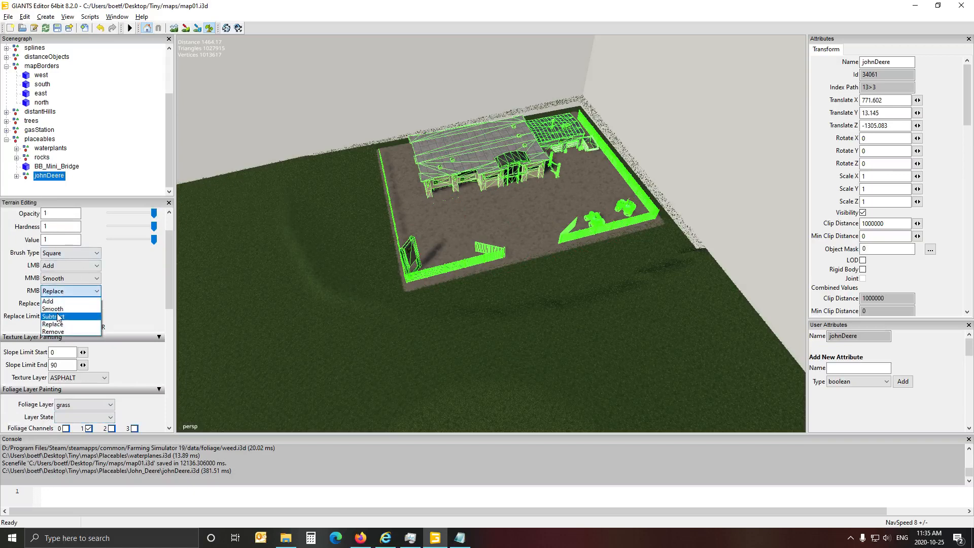
{"action": "left_click", "coordinate": [58, 307]}
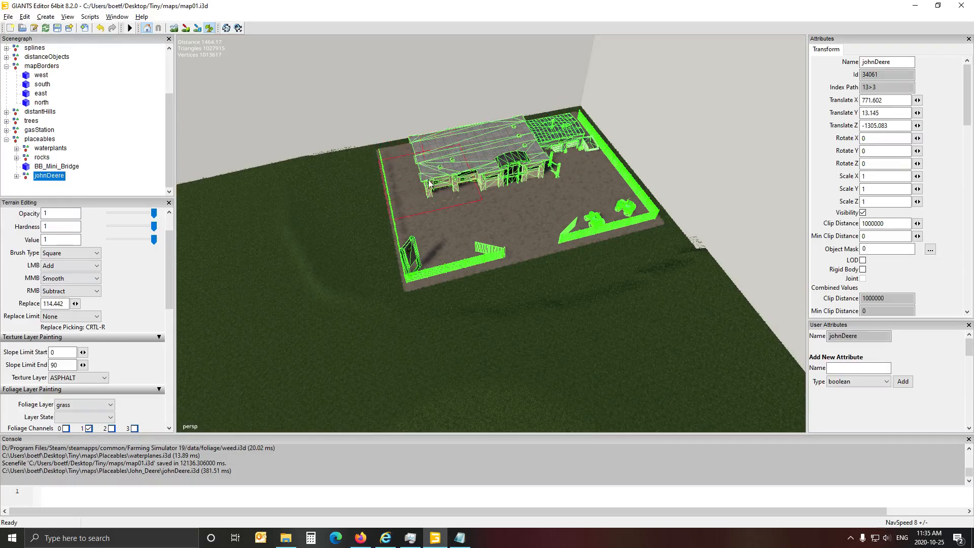
{"action": "left_click", "coordinate": [211, 30]}
Step: Hide the mapBorders group so the ground beyond the border walls can be edited
{"action": "left_click_drag", "start_coordinate": [403, 288], "coordinate": [591, 297], "text": "alt"}
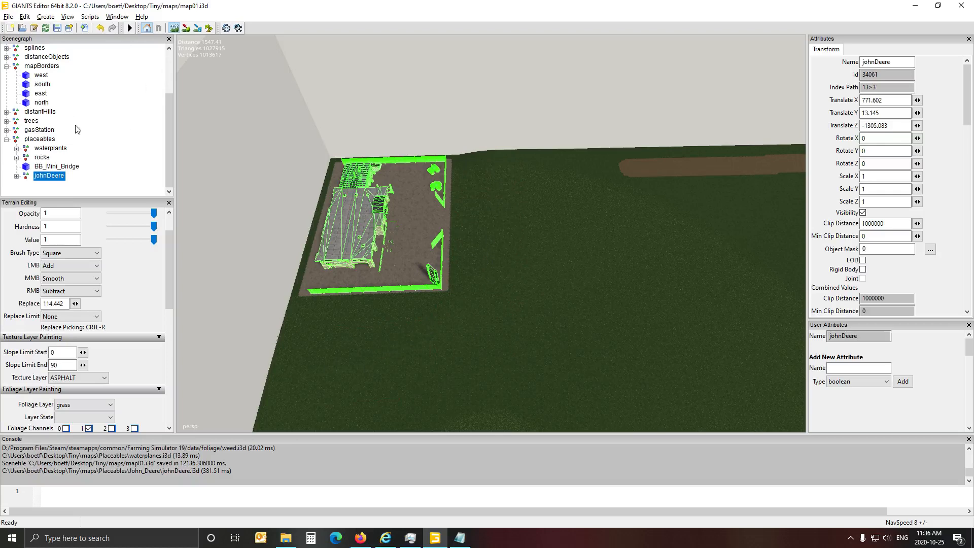
{"action": "left_click_drag", "start_coordinate": [169, 126], "coordinate": [169, 81]}
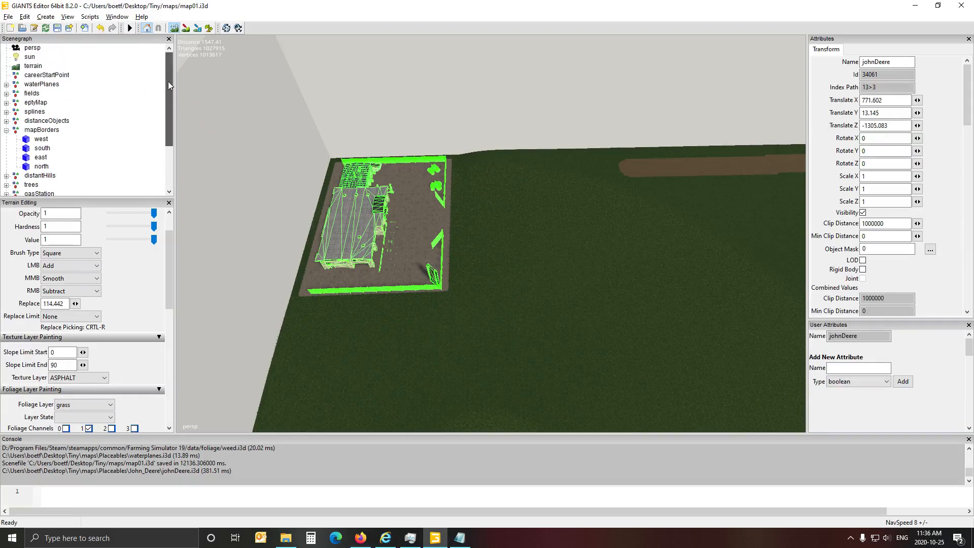
{"action": "left_click", "coordinate": [43, 130]}
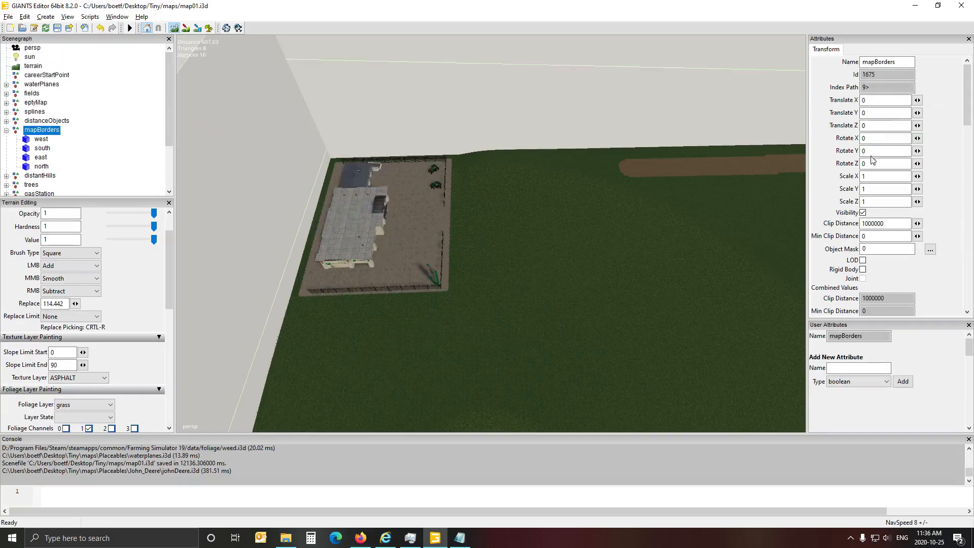
{"action": "left_click", "coordinate": [864, 213]}
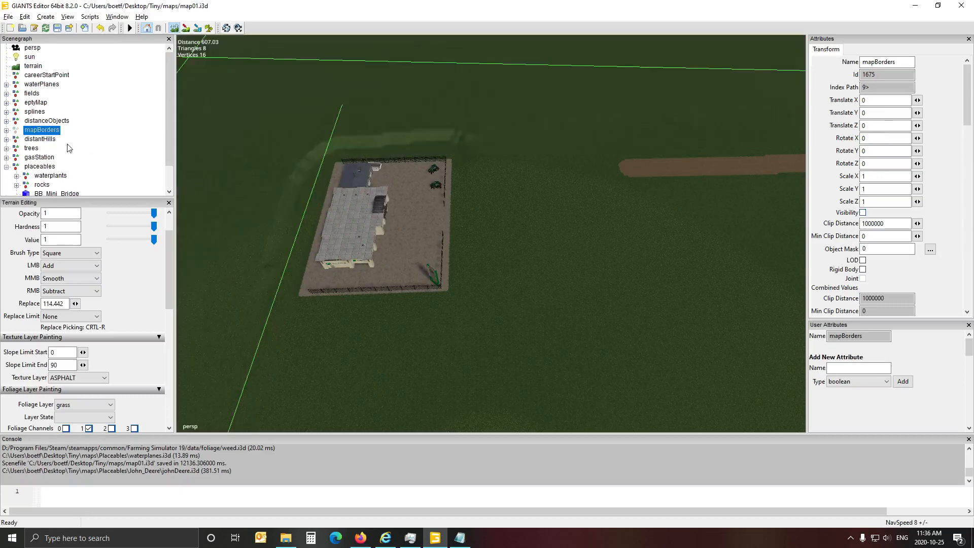
Step: Smooth the raised terrain behind and beside the dealership outside the hidden map borders
{"action": "left_click", "coordinate": [144, 131]}
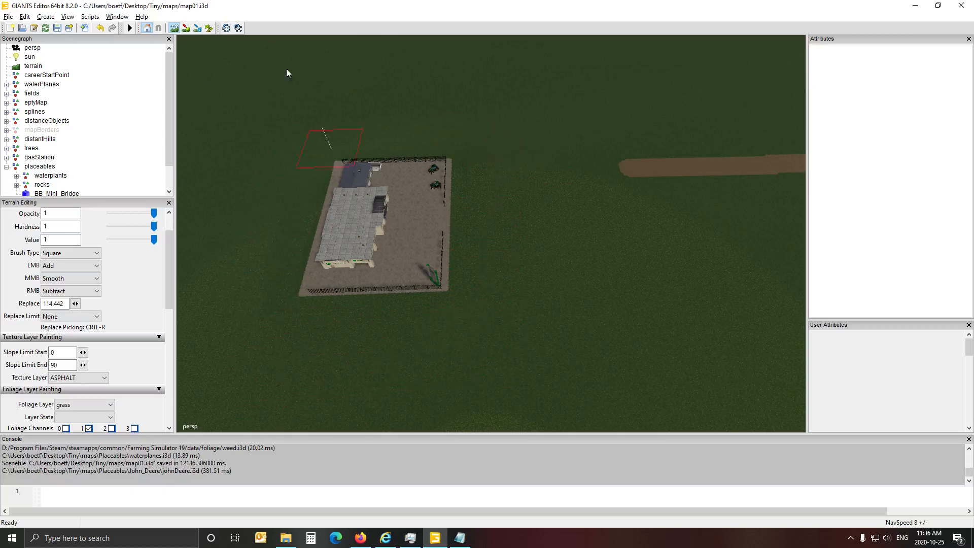
{"action": "left_click", "coordinate": [175, 29]}
{"action": "left_click_drag", "start_coordinate": [572, 246], "coordinate": [440, 192], "text": "alt"}
{"action": "scroll", "coordinate": [416, 230], "scroll_direction": "up", "scroll_amount": 2}
{"action": "scroll", "coordinate": [446, 193], "scroll_direction": "up", "scroll_amount": 5}
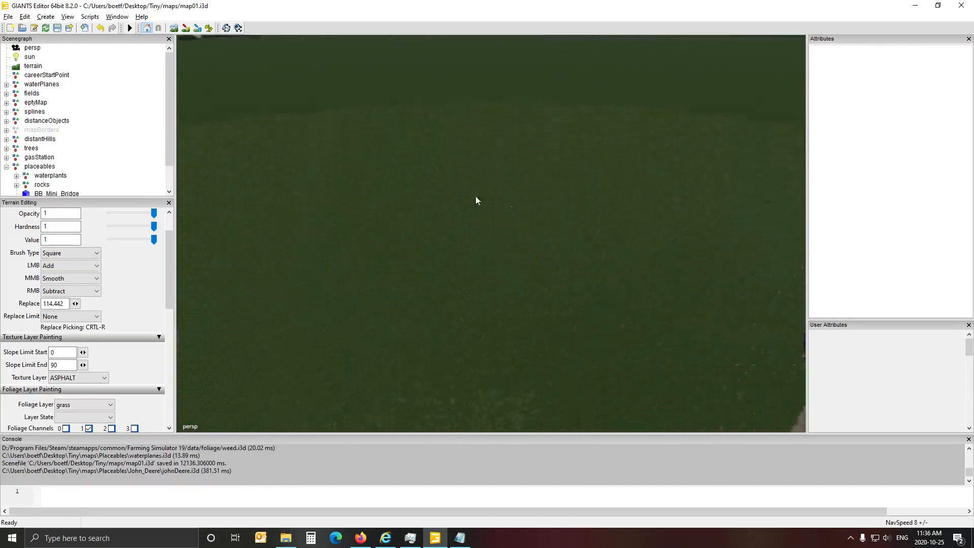
{"action": "scroll", "coordinate": [568, 266], "scroll_direction": "down", "scroll_amount": 10}
{"action": "left_click_drag", "start_coordinate": [570, 279], "coordinate": [583, 267], "text": "alt"}
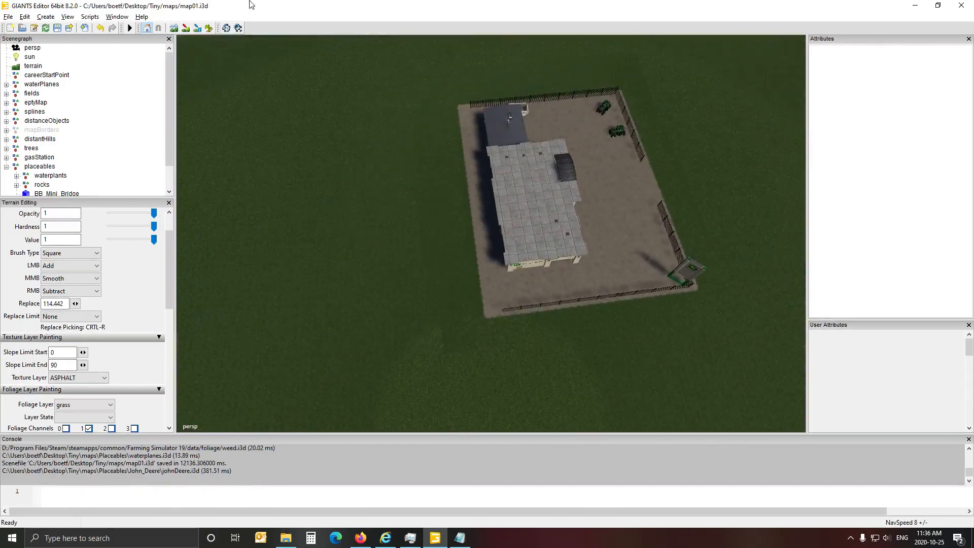
Step: Set the grass foliage layer state to green middle and paint grass around the outside of the dealership yard
{"action": "left_click", "coordinate": [76, 417]}
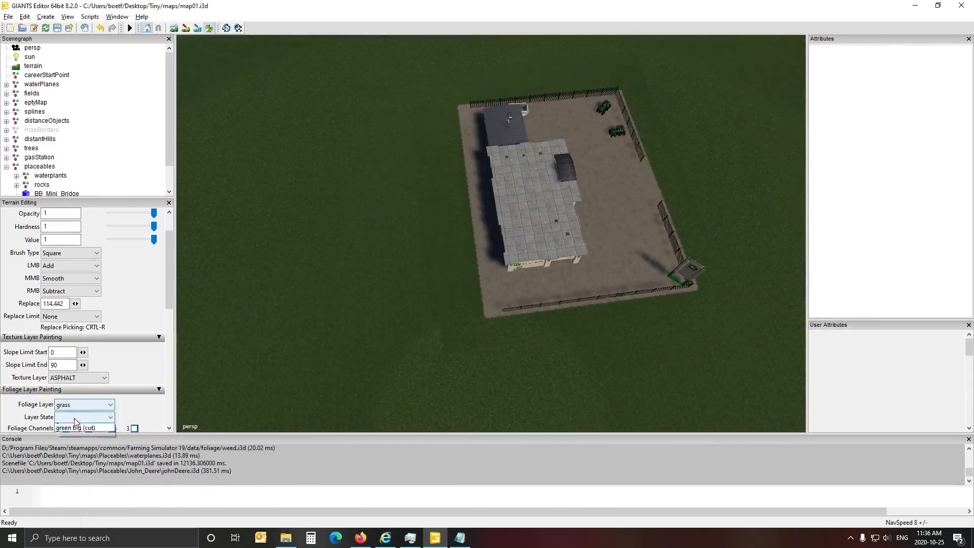
{"action": "left_click", "coordinate": [72, 454]}
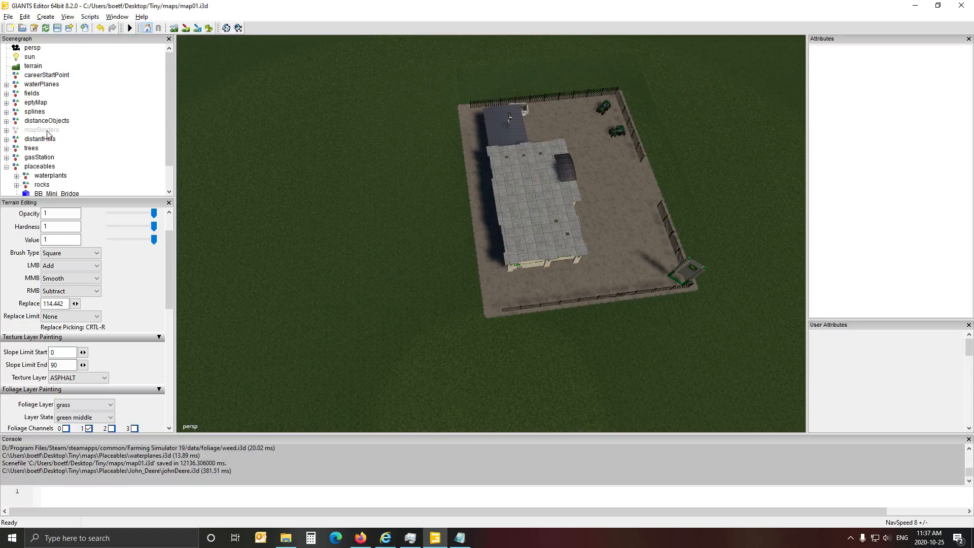
{"action": "right_click_drag", "start_coordinate": [254, 223], "coordinate": [178, 157]}
{"action": "scroll", "coordinate": [555, 186], "scroll_direction": "down", "scroll_amount": 6}
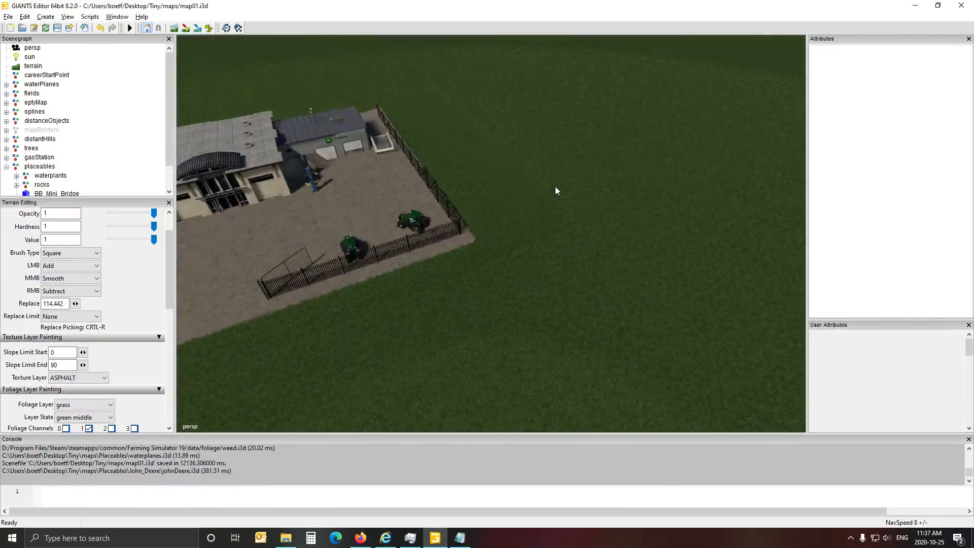
{"action": "scroll", "coordinate": [556, 187], "scroll_direction": "up", "scroll_amount": 6}
{"action": "scroll", "coordinate": [555, 187], "scroll_direction": "down", "scroll_amount": 5}
{"action": "key", "text": "d"}
{"action": "right_click_drag", "start_coordinate": [555, 187], "coordinate": [501, 180]}
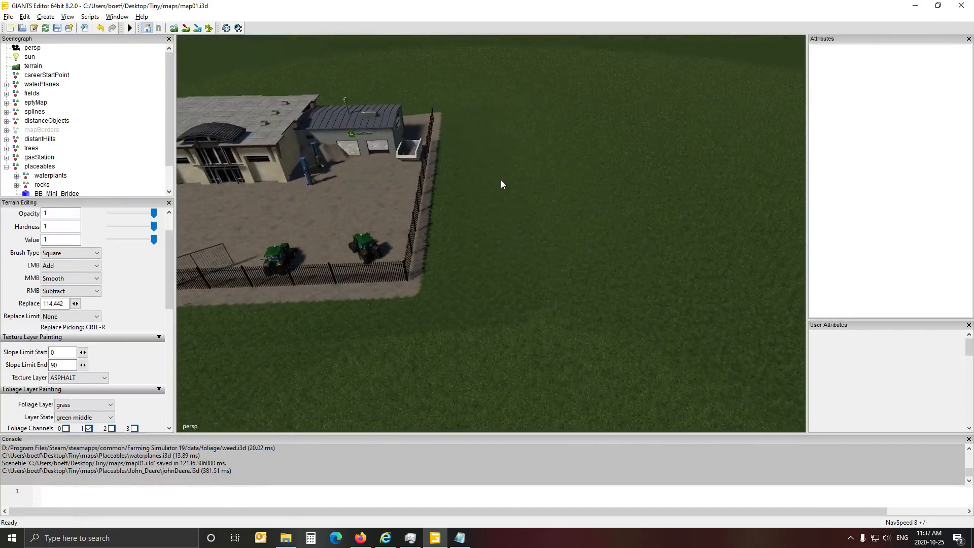
Step: Switch to a round brush and fill in green middle grass along the side and front of the dealership yard
{"action": "left_click", "coordinate": [209, 28]}
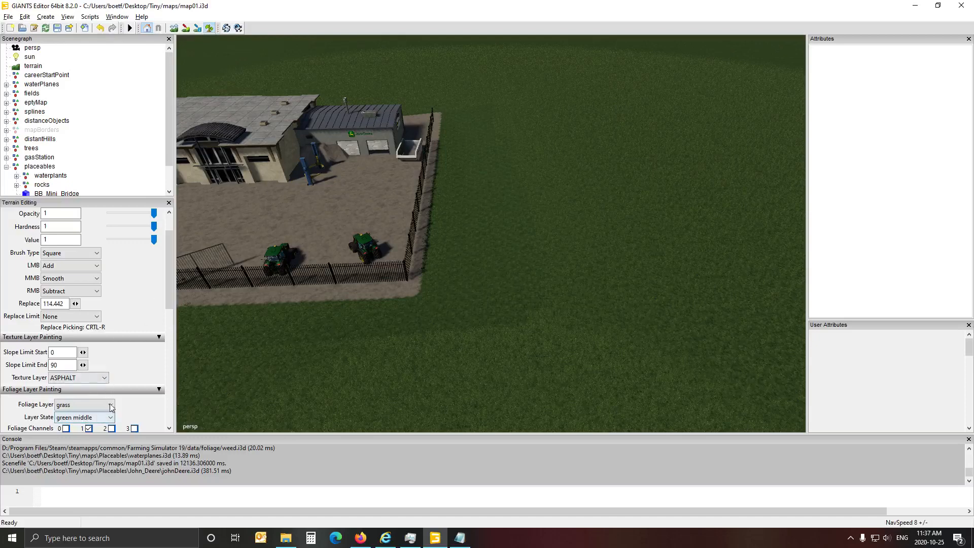
{"action": "left_click", "coordinate": [71, 253]}
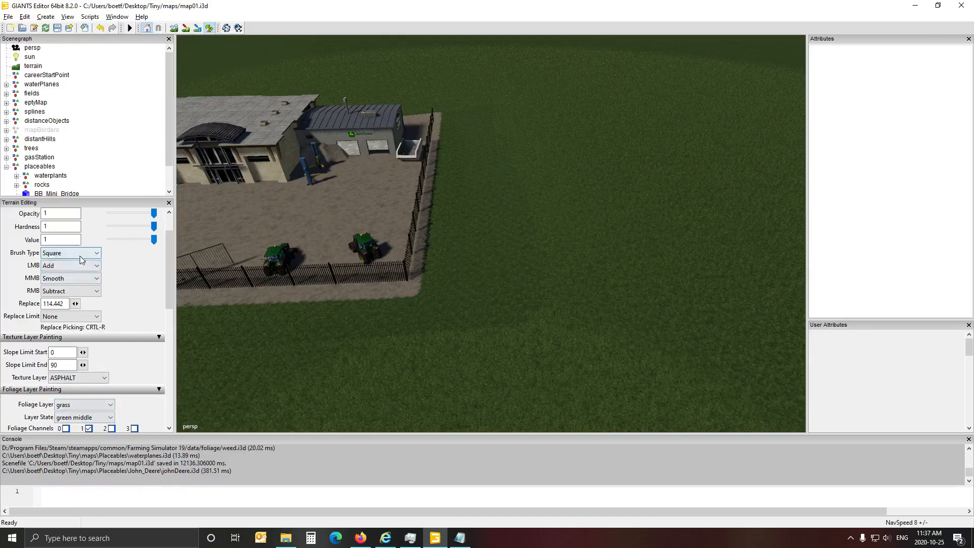
{"action": "left_click", "coordinate": [52, 262]}
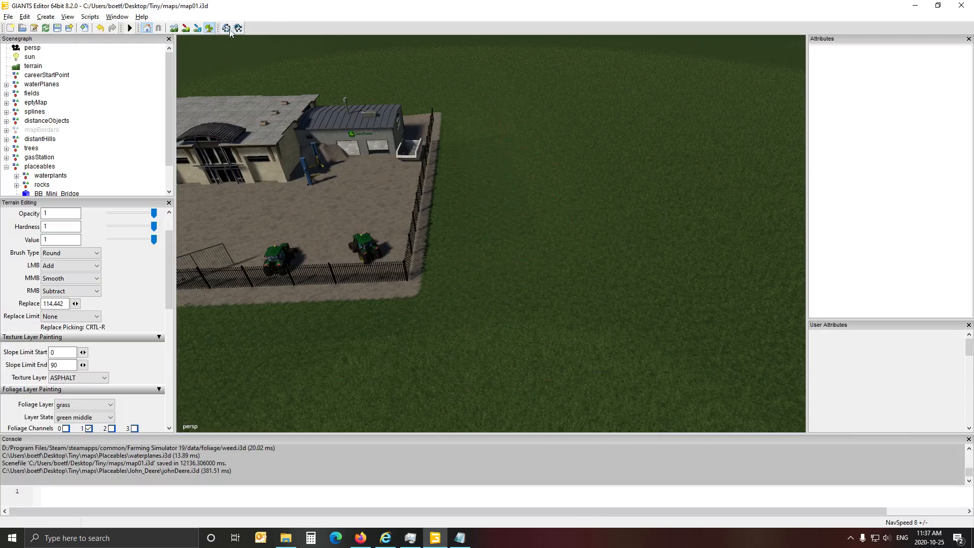
{"action": "left_click", "coordinate": [209, 28]}
{"action": "mouse_move", "coordinate": [721, 145]}
{"action": "left_mouse_down", "text": "alt"}
{"action": "mouse_move", "coordinate": [454, 230]}
{"action": "mouse_move", "coordinate": [485, 226]}
{"action": "mouse_move", "coordinate": [458, 251]}
{"action": "mouse_move", "coordinate": [362, 195]}
{"action": "mouse_move", "coordinate": [453, 297]}
{"action": "left_mouse_up", "text": "alt"}
{"action": "scroll", "coordinate": [452, 294], "scroll_direction": "down", "scroll_amount": 8}
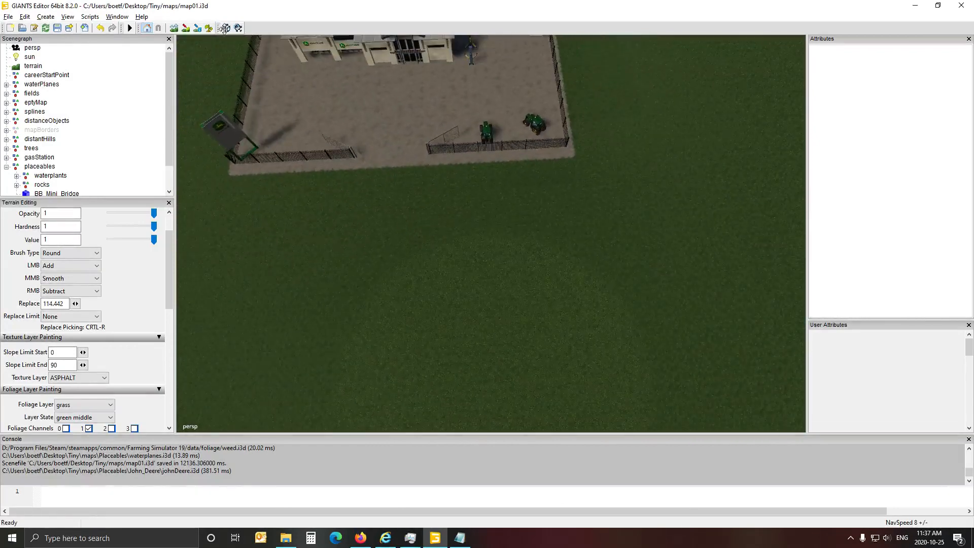
{"action": "left_click", "coordinate": [209, 28]}
Step: Examine the dealership's buildings, asphalt yard and side fence up close from above
{"action": "left_click_drag", "start_coordinate": [391, 301], "coordinate": [519, 410], "text": "alt"}
{"action": "scroll", "coordinate": [303, 313], "scroll_direction": "up", "scroll_amount": 5}
{"action": "scroll", "coordinate": [427, 214], "scroll_direction": "up", "scroll_amount": 6}
{"action": "scroll", "coordinate": [437, 223], "scroll_direction": "up", "scroll_amount": 6}
{"action": "key", "text": "Right"}
{"action": "key", "text": "Down"}
{"action": "key", "text": "Right"}
{"action": "key", "text": "Right"}
{"action": "key", "text": "Up"}
{"action": "key", "text": "Down"}
{"action": "key", "text": "Right"}
{"action": "key", "text": "Up"}
{"action": "key", "text": "Up"}
{"action": "key", "text": "Down"}
{"action": "key", "text": "Down"}
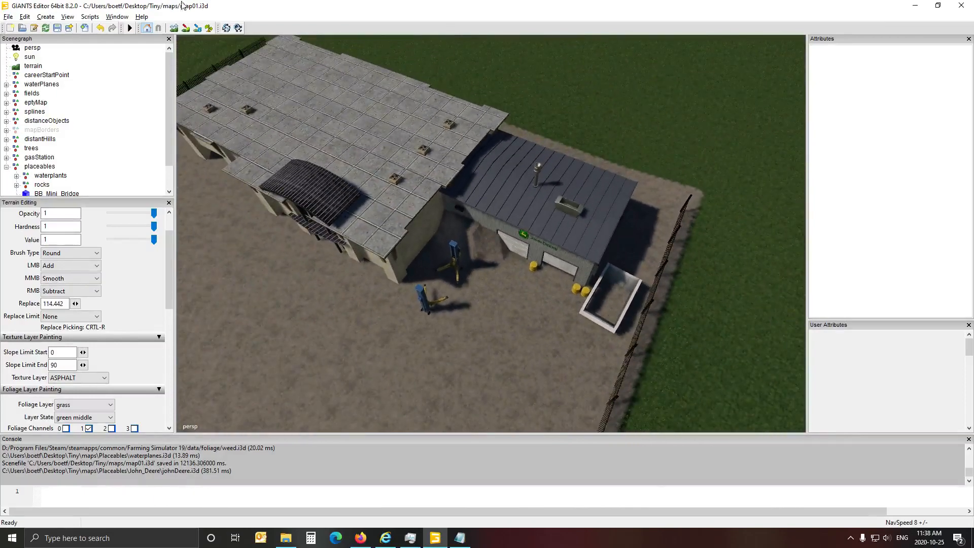
Step: Set the secondary brush action to Replace and level the raised ground beside the dealership buildings to height 114.442
{"action": "left_click", "coordinate": [71, 290]}
{"action": "left_click", "coordinate": [55, 323]}
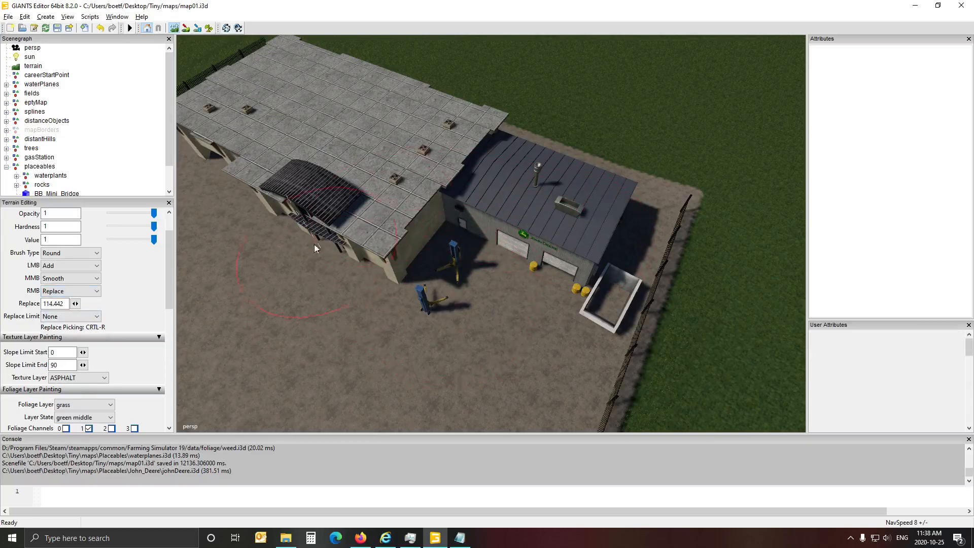
{"action": "left_click", "coordinate": [177, 30]}
{"action": "left_click_drag", "start_coordinate": [355, 162], "coordinate": [479, 82], "text": "alt"}
{"action": "scroll", "coordinate": [181, 141], "scroll_direction": "up", "scroll_amount": 8}
{"action": "scroll", "coordinate": [477, 47], "scroll_direction": "up", "scroll_amount": 2}
{"action": "scroll", "coordinate": [538, 71], "scroll_direction": "down", "scroll_amount": 4}
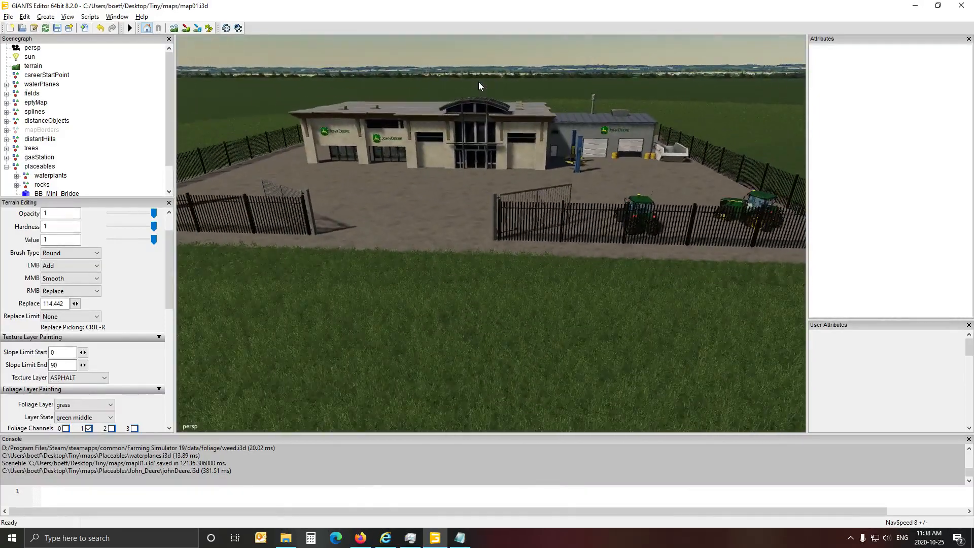
{"action": "scroll", "coordinate": [99, 148], "scroll_direction": "down", "scroll_amount": 1}
Step: Try Translate Y values of 12, 13, 14, 13.4 and 13.6 for the johnDeere object, settling on 13.5
{"action": "left_click", "coordinate": [50, 175]}
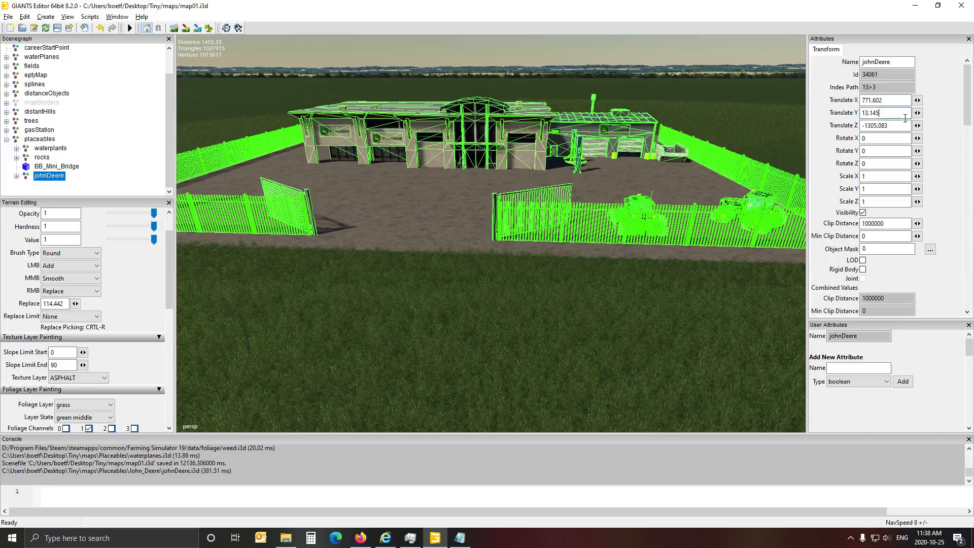
{"action": "left_click_drag", "start_coordinate": [905, 119], "coordinate": [858, 117]}
{"action": "type", "text": "12"}
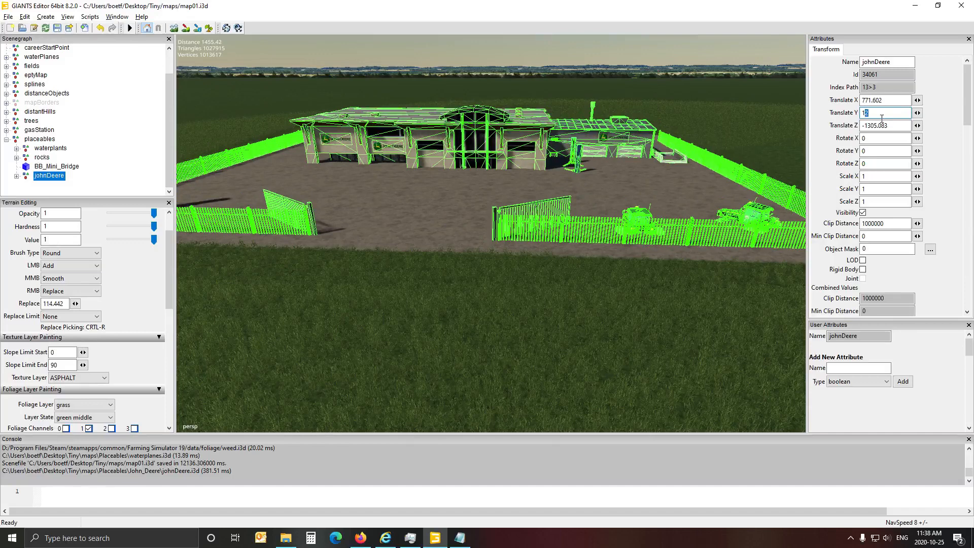
{"action": "type", "text": "3"}
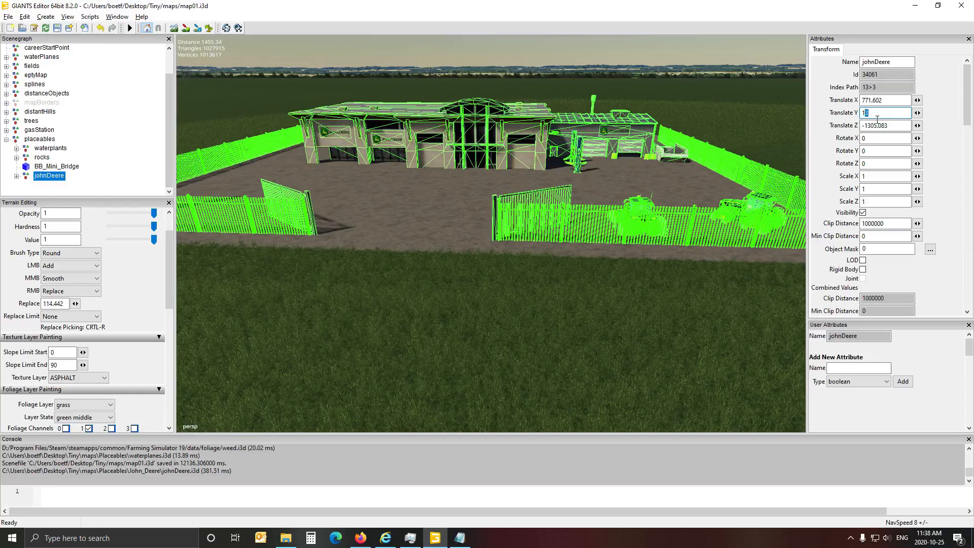
{"action": "type", "text": "4"}
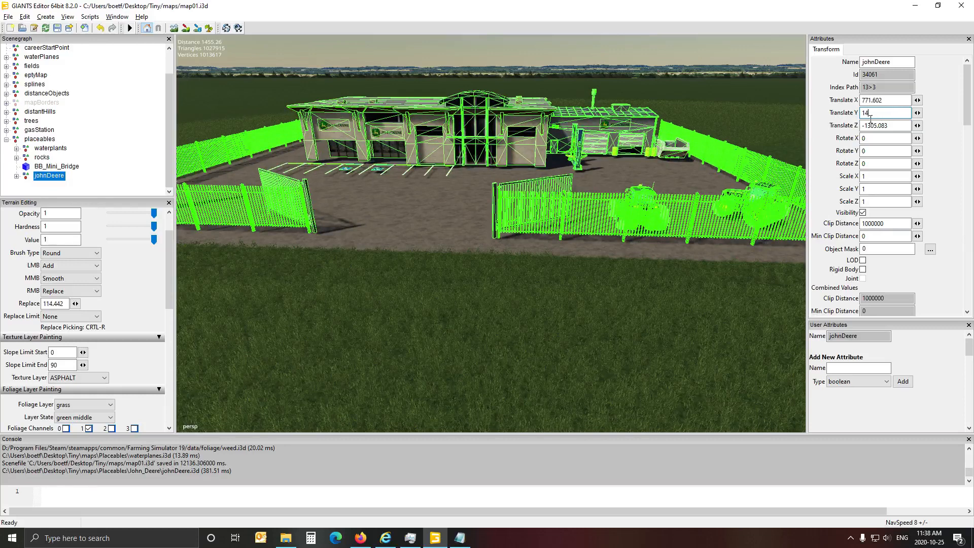
{"action": "type", "text": "3"}
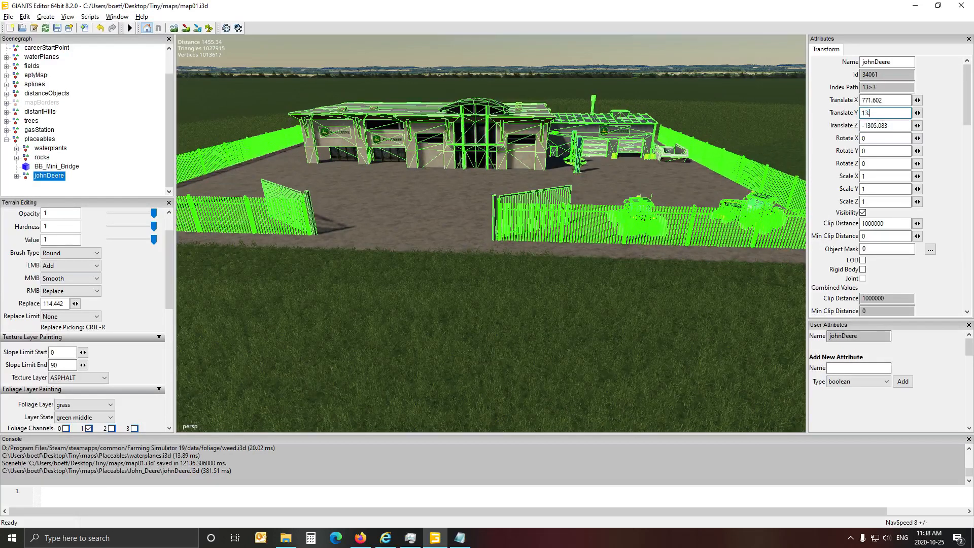
{"action": "type", "text": ".5"}
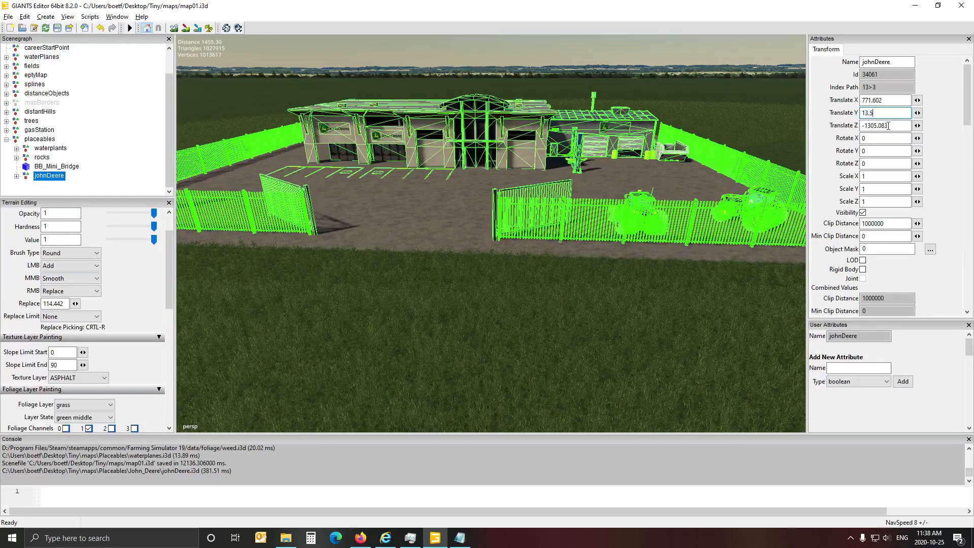
{"action": "type", "text": "4"}
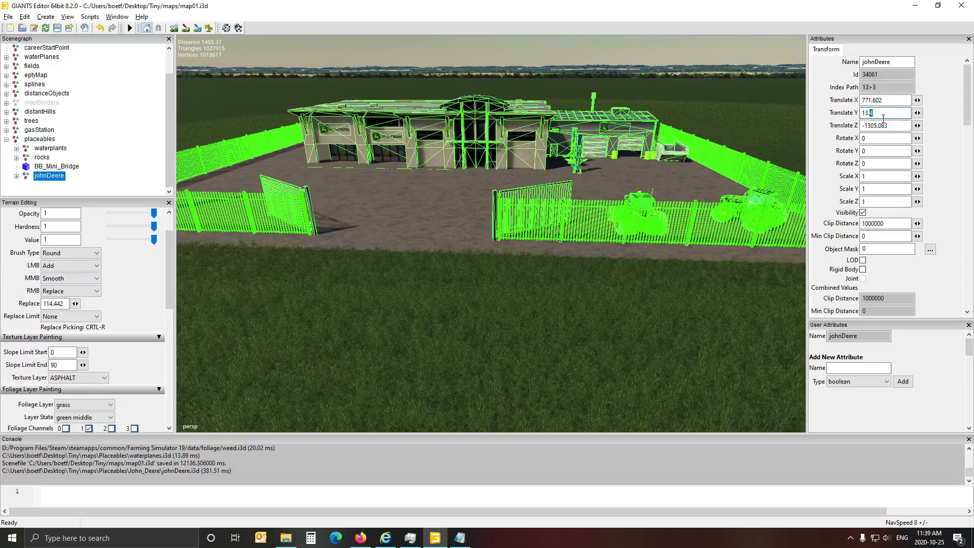
{"action": "type", "text": "6"}
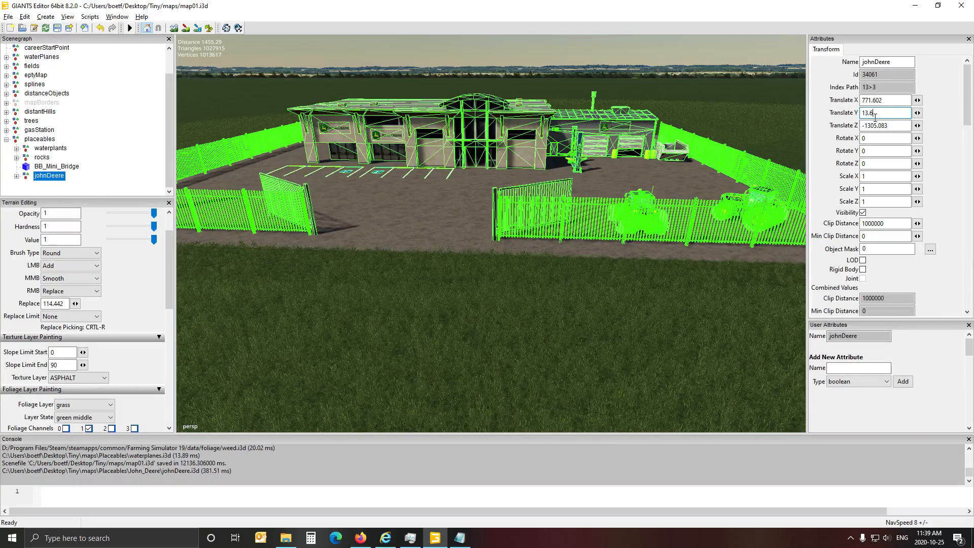
{"action": "type", "text": "5"}
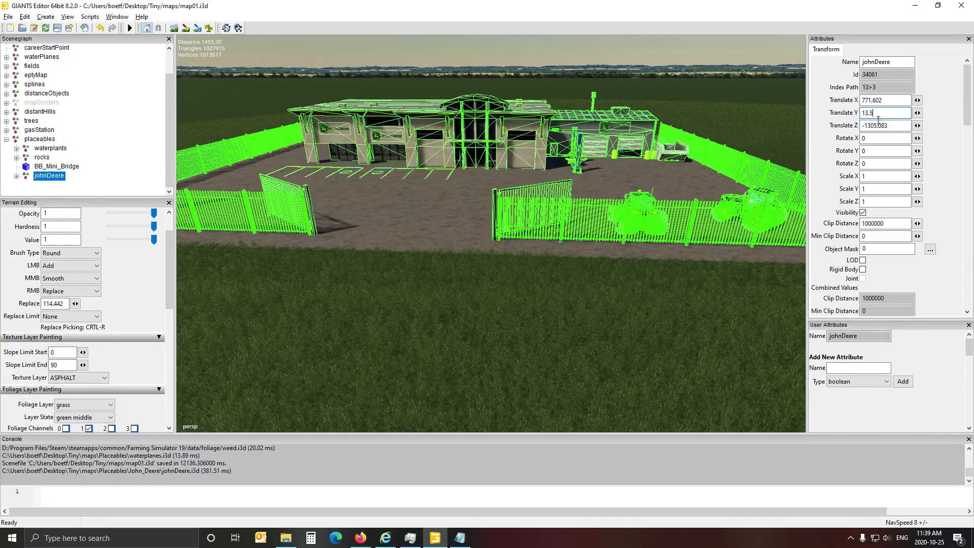
{"action": "left_click", "coordinate": [414, 249]}
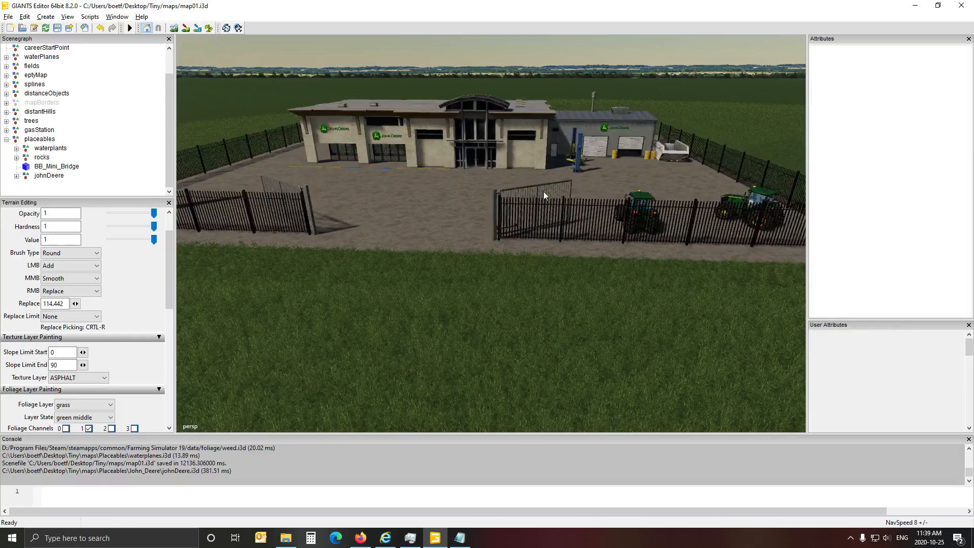
Step: Set the johnDeere object's Translate Y to 13.6 and clear the selection
{"action": "left_click", "coordinate": [55, 178]}
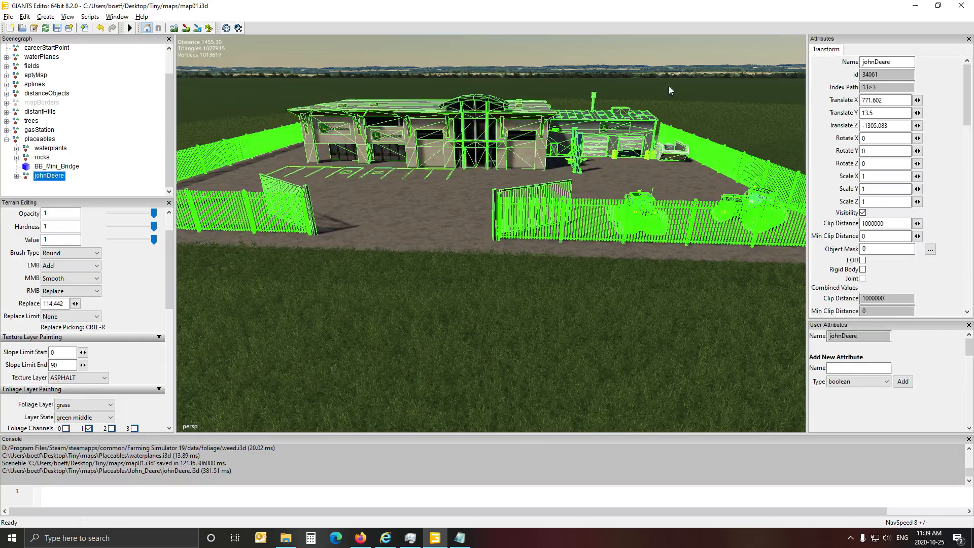
{"action": "double_click", "coordinate": [873, 115]}
{"action": "type", "text": "6"}
{"action": "key", "text": "Return"}
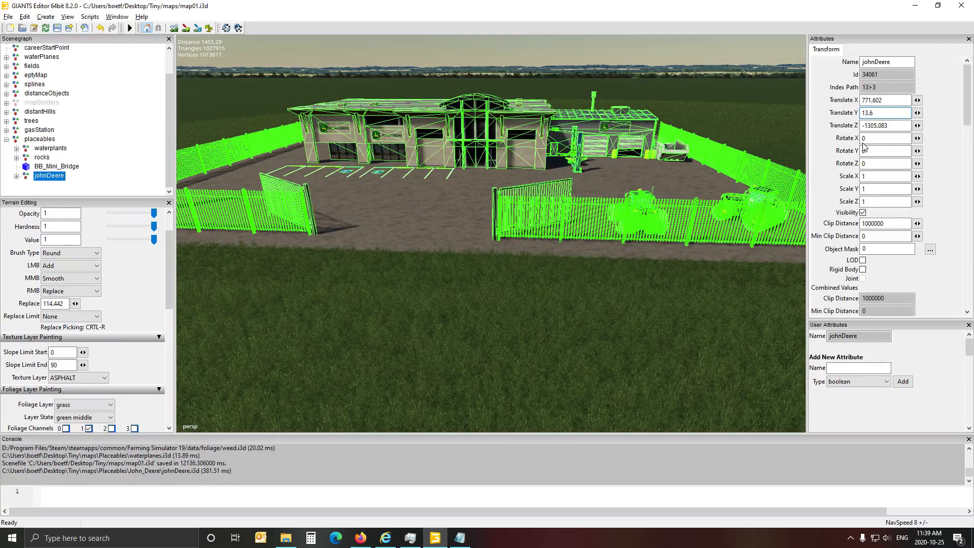
{"action": "left_click", "coordinate": [128, 143]}
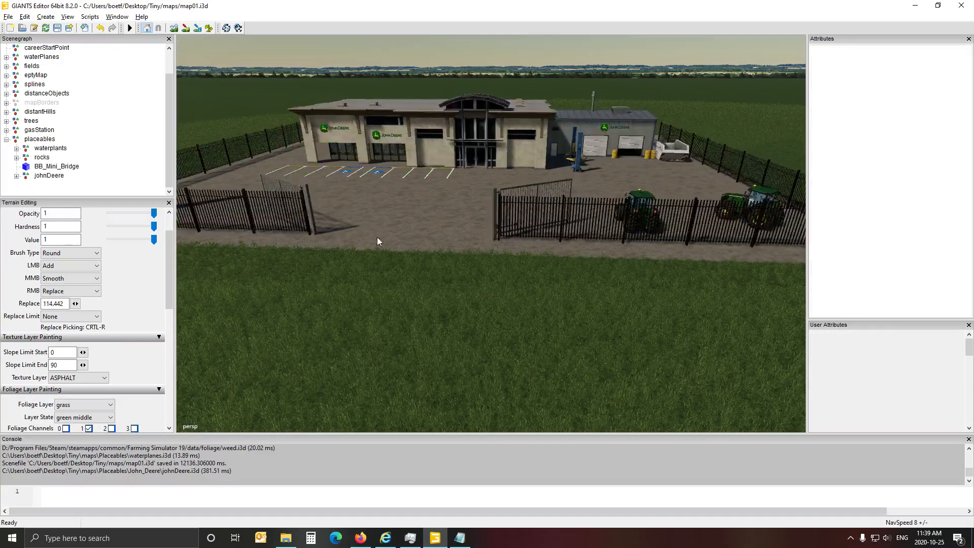
Step: Examine how the parking lines and building base sit on the asphalt at the dealership entrance
{"action": "left_click_drag", "start_coordinate": [376, 236], "coordinate": [430, 242], "text": "alt"}
{"action": "scroll", "coordinate": [372, 221], "scroll_direction": "up", "scroll_amount": 5}
{"action": "scroll", "coordinate": [355, 227], "scroll_direction": "up", "scroll_amount": 5}
{"action": "scroll", "coordinate": [353, 246], "scroll_direction": "up", "scroll_amount": 4}
{"action": "scroll", "coordinate": [208, 254], "scroll_direction": "up", "scroll_amount": 3}
{"action": "scroll", "coordinate": [300, 243], "scroll_direction": "up", "scroll_amount": 2}
{"action": "scroll", "coordinate": [246, 226], "scroll_direction": "up", "scroll_amount": 2}
{"action": "scroll", "coordinate": [388, 237], "scroll_direction": "down", "scroll_amount": 3}
{"action": "scroll", "coordinate": [389, 236], "scroll_direction": "down", "scroll_amount": 3}
{"action": "scroll", "coordinate": [416, 239], "scroll_direction": "down", "scroll_amount": 4}
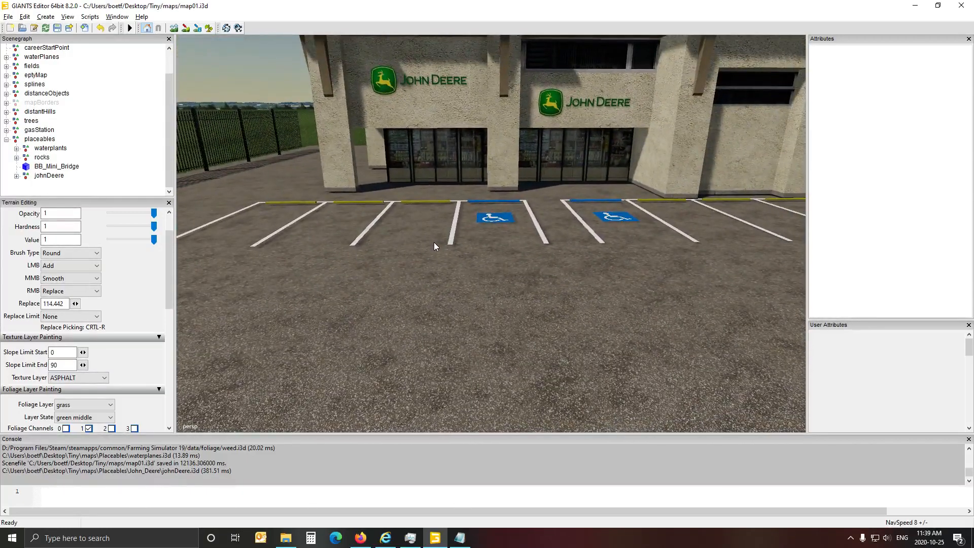
Step: Set the johnDeere object's Translate Y to 13.55 and clear the selection
{"action": "left_click", "coordinate": [49, 176]}
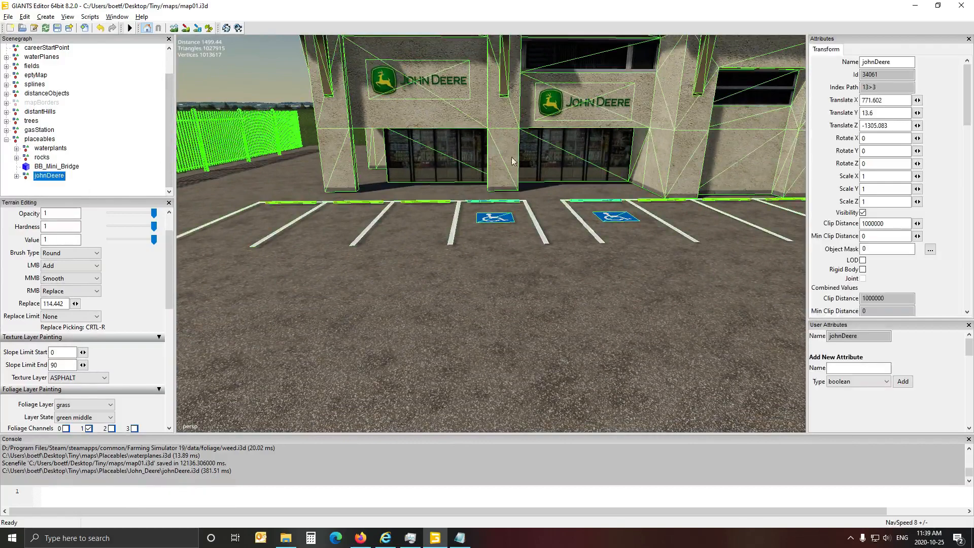
{"action": "double_click", "coordinate": [884, 119]}
{"action": "type", "text": "55"}
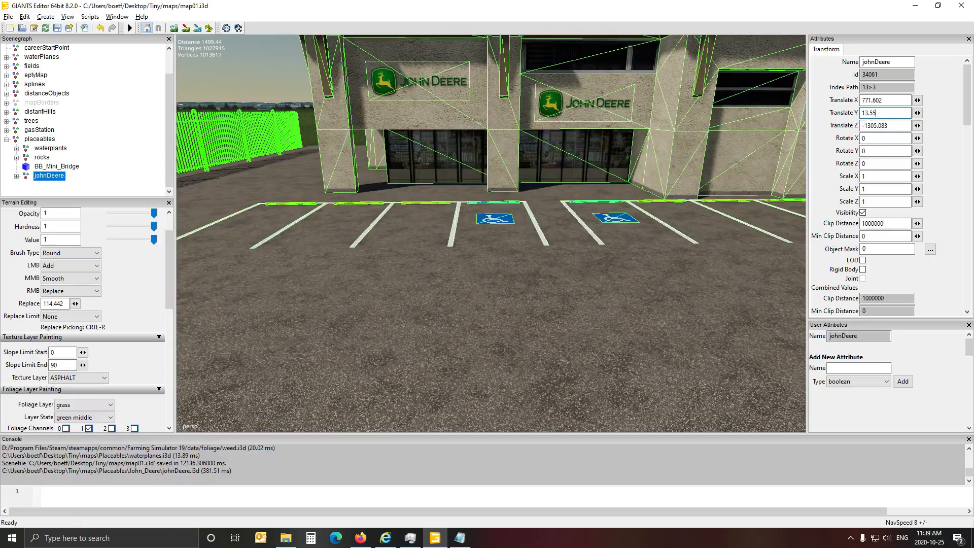
{"action": "left_click", "coordinate": [132, 155]}
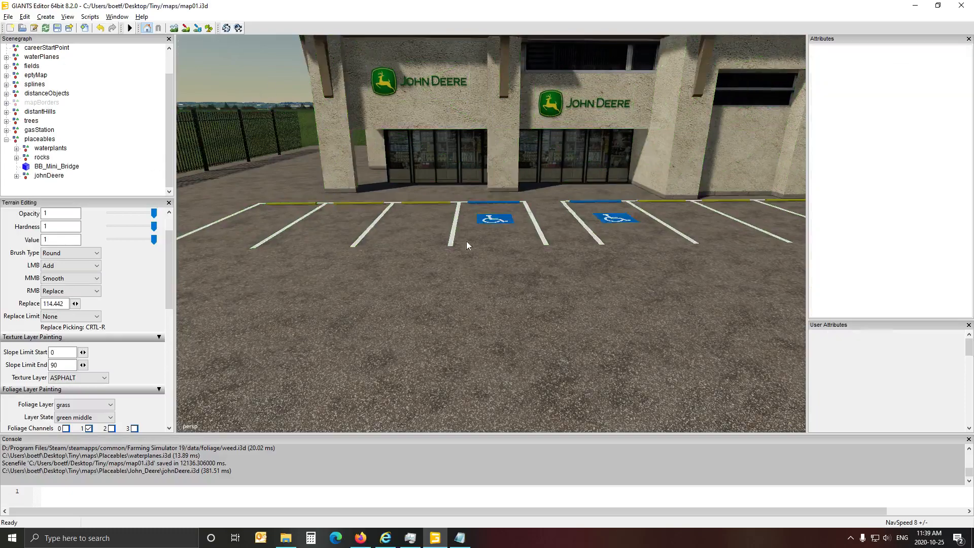
Step: Set the johnDeere object's Translate Y to 13.54 and clear the selection
{"action": "mouse_move", "coordinate": [467, 242]}
{"action": "left_mouse_down", "text": "alt"}
{"action": "mouse_move", "coordinate": [480, 263]}
{"action": "mouse_move", "coordinate": [460, 255]}
{"action": "mouse_move", "coordinate": [467, 244]}
{"action": "mouse_move", "coordinate": [476, 263]}
{"action": "mouse_move", "coordinate": [474, 252]}
{"action": "left_mouse_up", "text": "alt"}
{"action": "scroll", "coordinate": [467, 243], "scroll_direction": "up", "scroll_amount": 2}
{"action": "scroll", "coordinate": [476, 267], "scroll_direction": "up", "scroll_amount": 6}
{"action": "scroll", "coordinate": [474, 251], "scroll_direction": "down", "scroll_amount": 6}
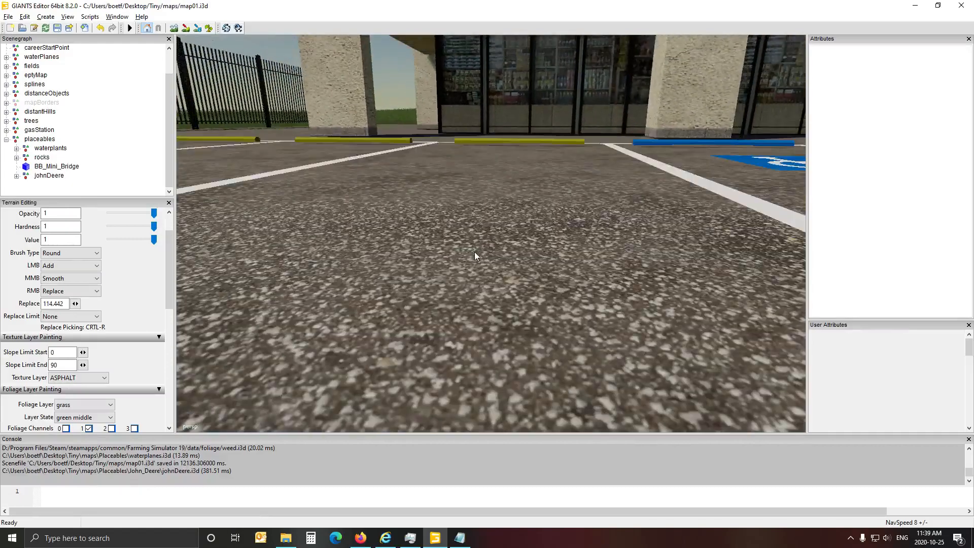
{"action": "left_click", "coordinate": [49, 176]}
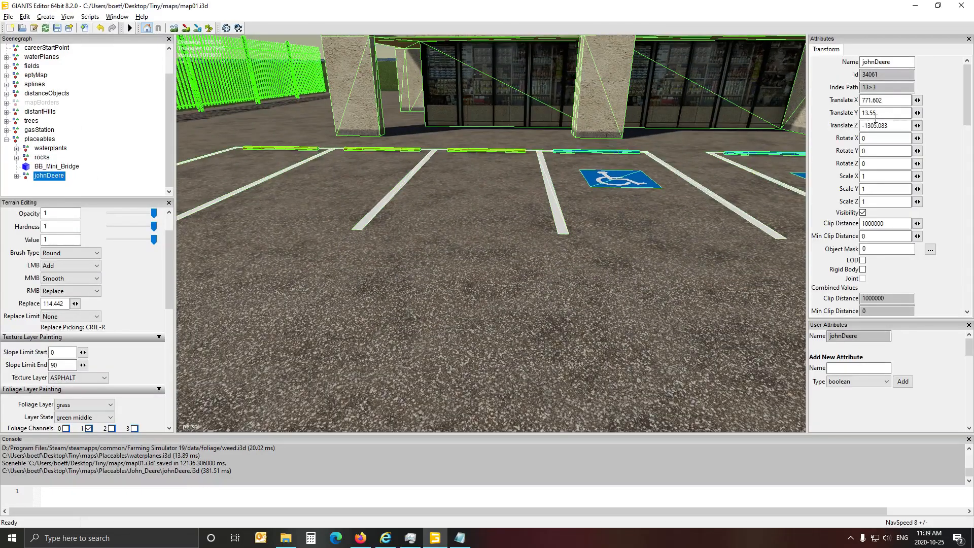
{"action": "left_click_drag", "start_coordinate": [874, 114], "coordinate": [887, 120]}
{"action": "type", "text": "4"}
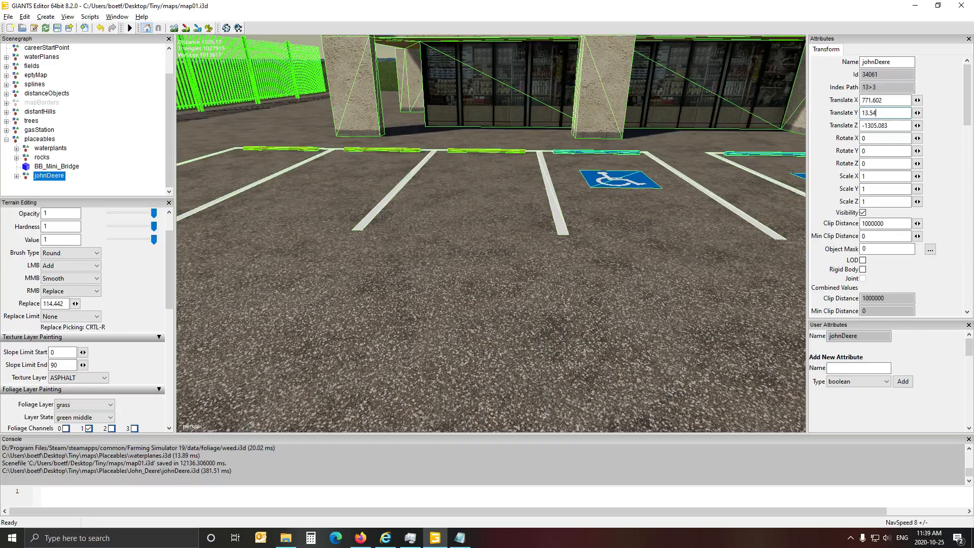
{"action": "left_click", "coordinate": [122, 121]}
Step: Examine up close how the parking lines and wheel stops sit on the asphalt in front of the dealership
{"action": "left_click_drag", "start_coordinate": [430, 241], "coordinate": [363, 223], "text": "alt"}
{"action": "scroll", "coordinate": [579, 223], "scroll_direction": "up", "scroll_amount": 5}
{"action": "scroll", "coordinate": [580, 226], "scroll_direction": "up", "scroll_amount": 2}
{"action": "scroll", "coordinate": [581, 226], "scroll_direction": "down", "scroll_amount": 4}
{"action": "scroll", "coordinate": [373, 225], "scroll_direction": "up", "scroll_amount": 5}
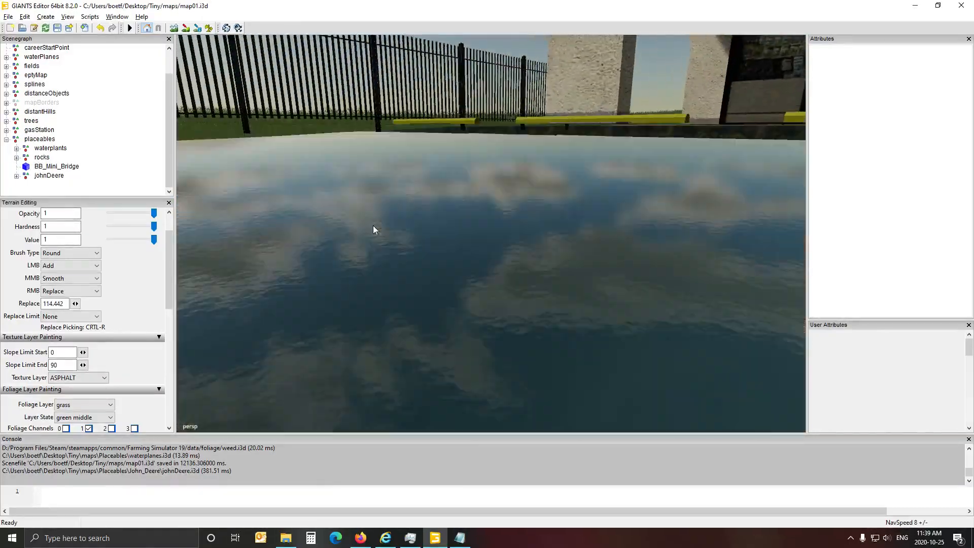
{"action": "scroll", "coordinate": [373, 226], "scroll_direction": "down", "scroll_amount": 1}
{"action": "scroll", "coordinate": [373, 228], "scroll_direction": "down", "scroll_amount": 3}
{"action": "scroll", "coordinate": [440, 233], "scroll_direction": "down", "scroll_amount": 3}
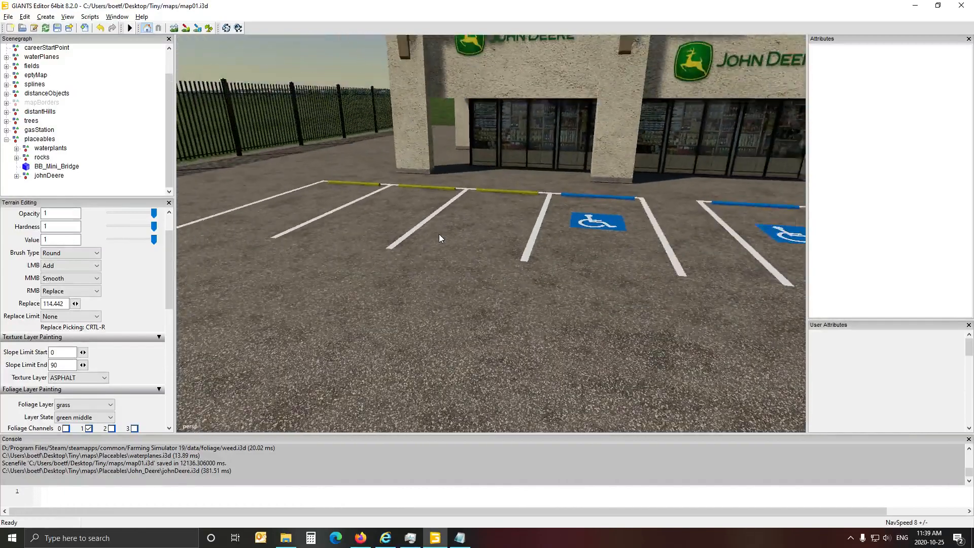
{"action": "scroll", "coordinate": [438, 241], "scroll_direction": "down", "scroll_amount": 2}
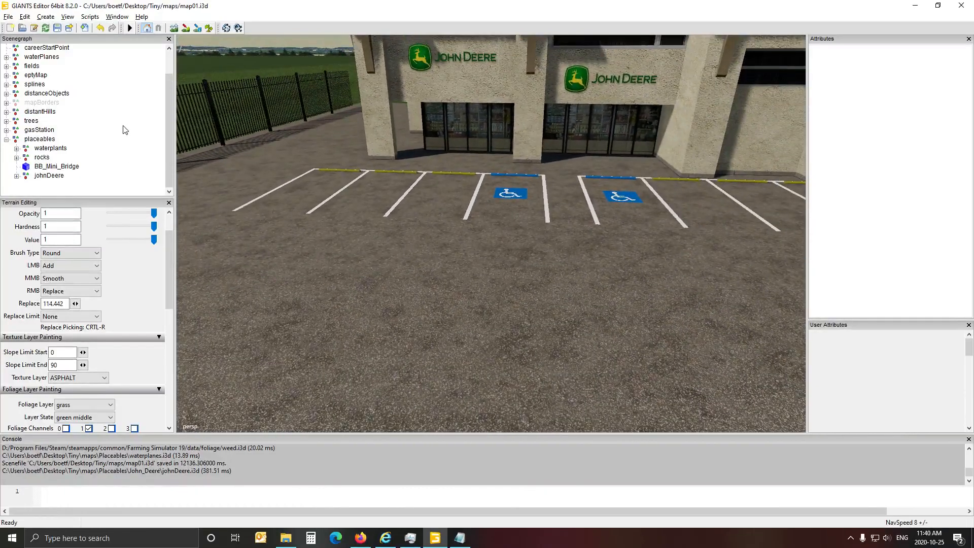
Step: Set the johnDeere object's Translate Y to 13.53 and clear the selection
{"action": "left_click", "coordinate": [60, 177]}
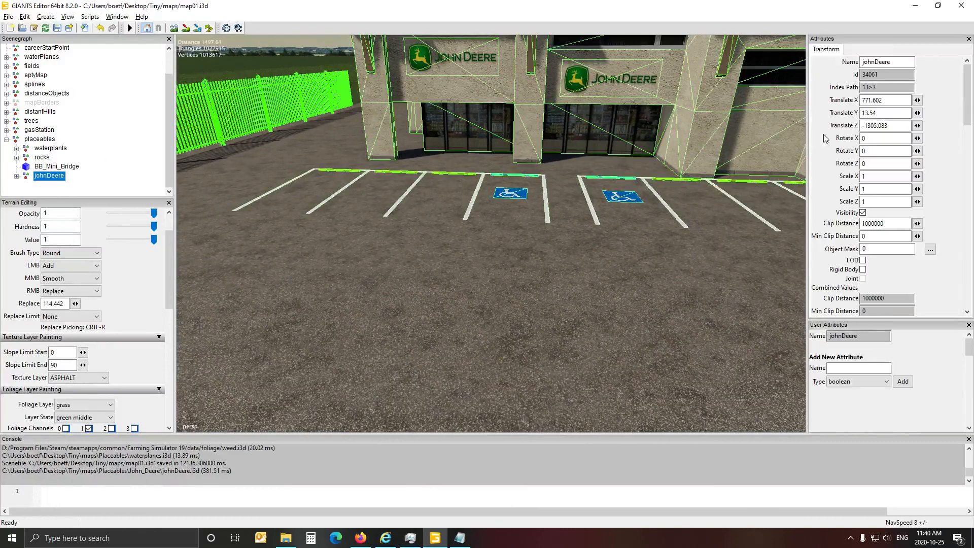
{"action": "left_click_drag", "start_coordinate": [872, 114], "coordinate": [886, 118]}
{"action": "type", "text": "3"}
{"action": "left_click_drag", "start_coordinate": [472, 260], "coordinate": [485, 237], "text": "alt"}
{"action": "left_click", "coordinate": [103, 125]}
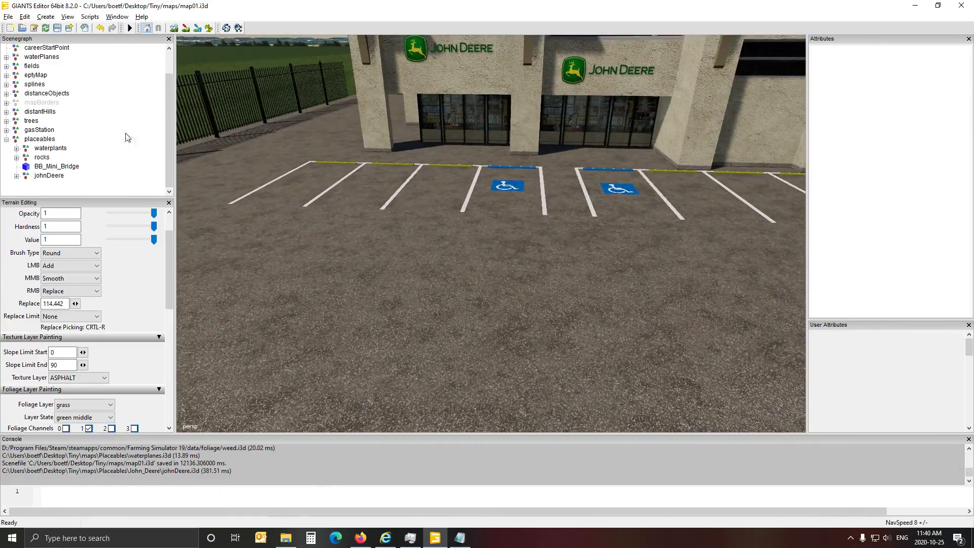
Step: Set the johnDeere object's Translate Y to 13.52 and clear the selection
{"action": "left_click", "coordinate": [63, 176]}
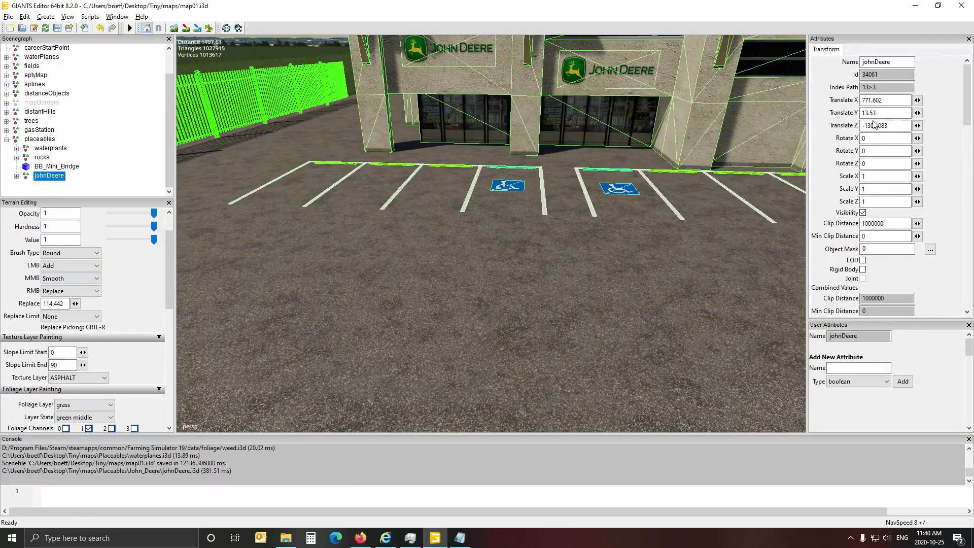
{"action": "type", "text": "2"}
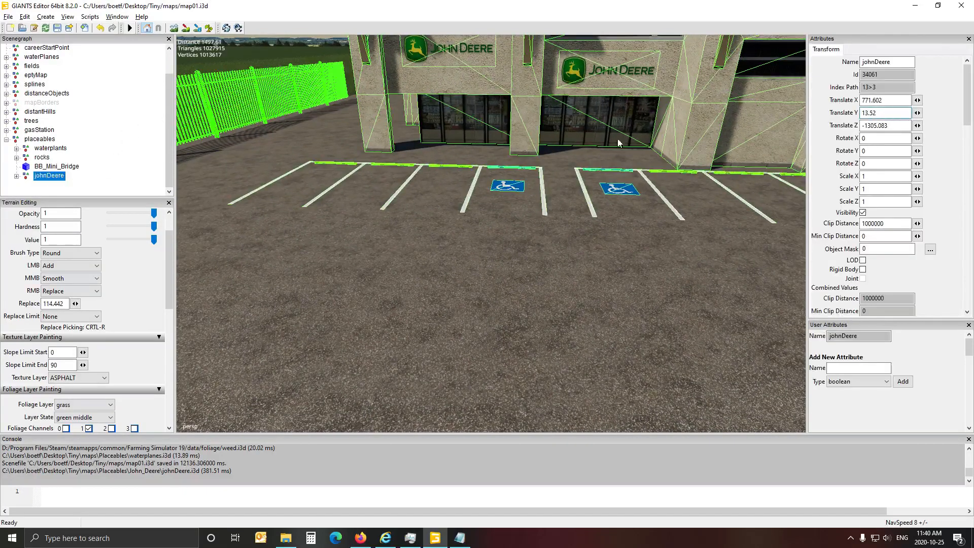
{"action": "left_click", "coordinate": [130, 120]}
Step: Raise the johndeere7200 tractor nearest the gate to a Translate Y of about 100.853 and clear the selection
{"action": "right_click_drag", "start_coordinate": [353, 221], "coordinate": [519, 212]}
{"action": "key", "text": "w"}
{"action": "key", "text": "s"}
{"action": "left_click", "coordinate": [519, 208]}
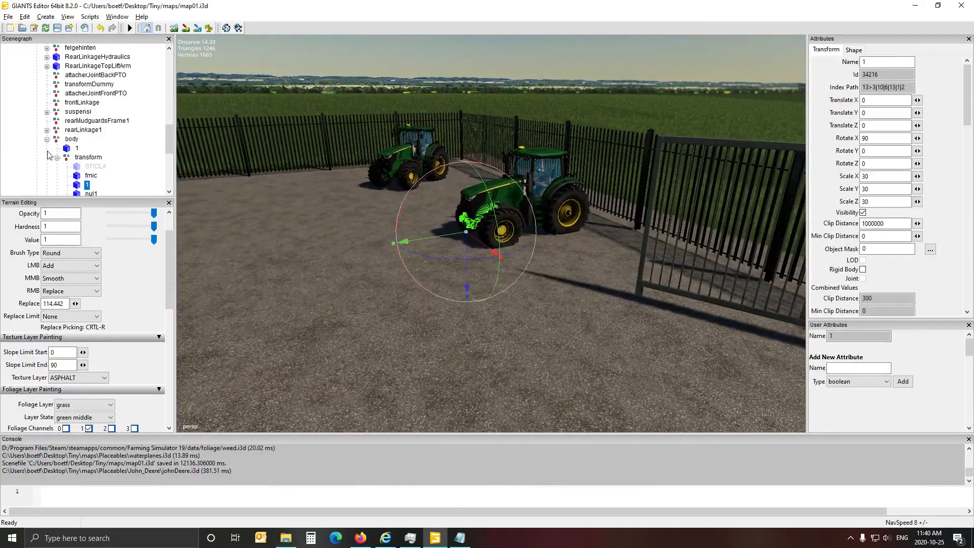
{"action": "scroll", "coordinate": [73, 138], "scroll_direction": "up", "scroll_amount": 3}
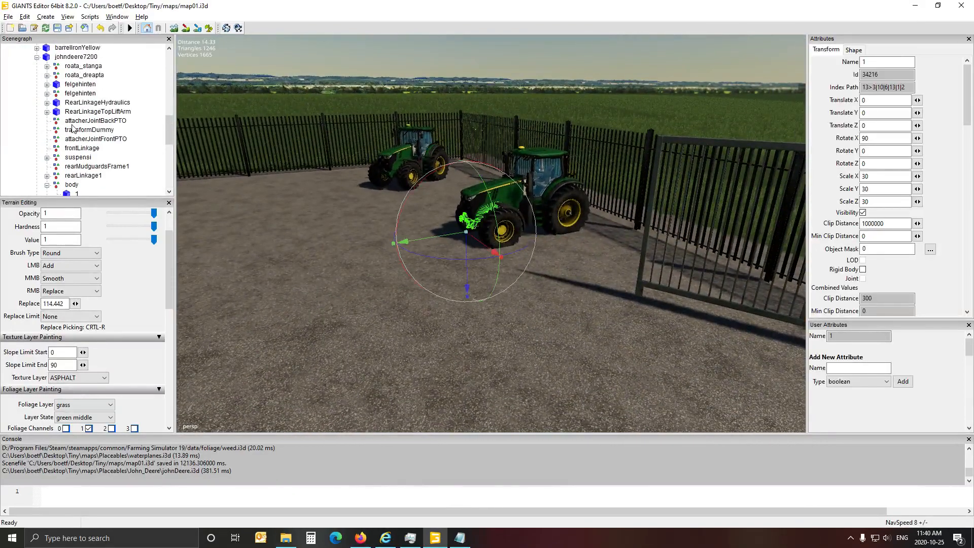
{"action": "left_click", "coordinate": [49, 94]}
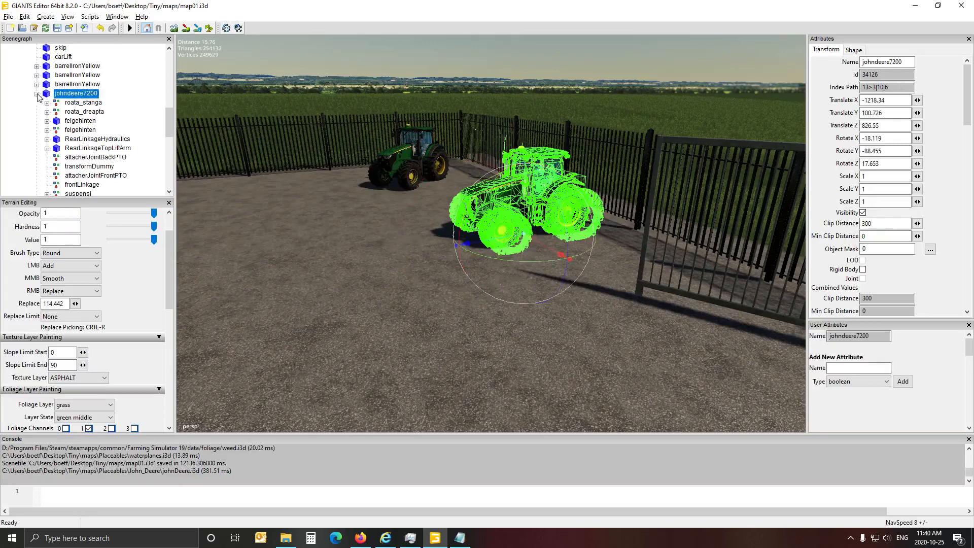
{"action": "left_click", "coordinate": [37, 94]}
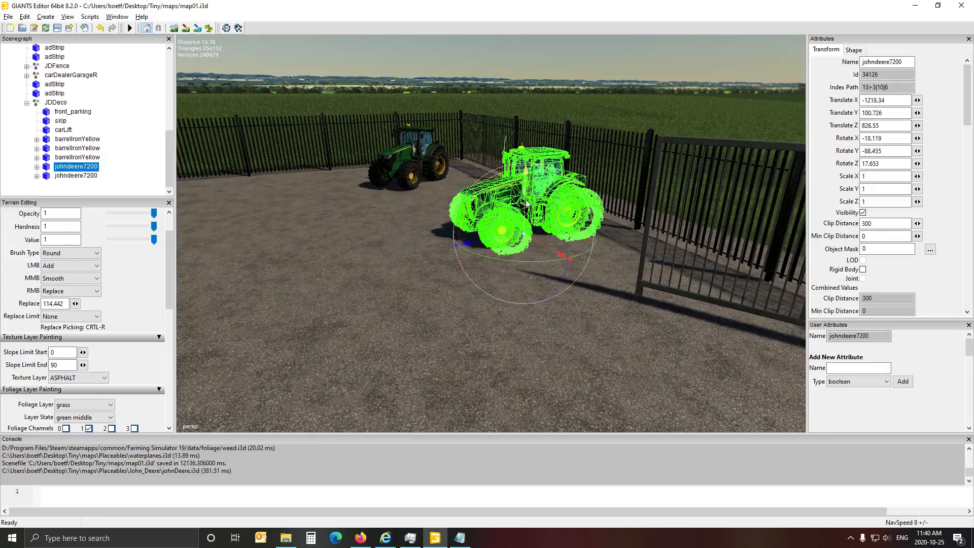
{"action": "left_click_drag", "start_coordinate": [525, 199], "coordinate": [525, 197]}
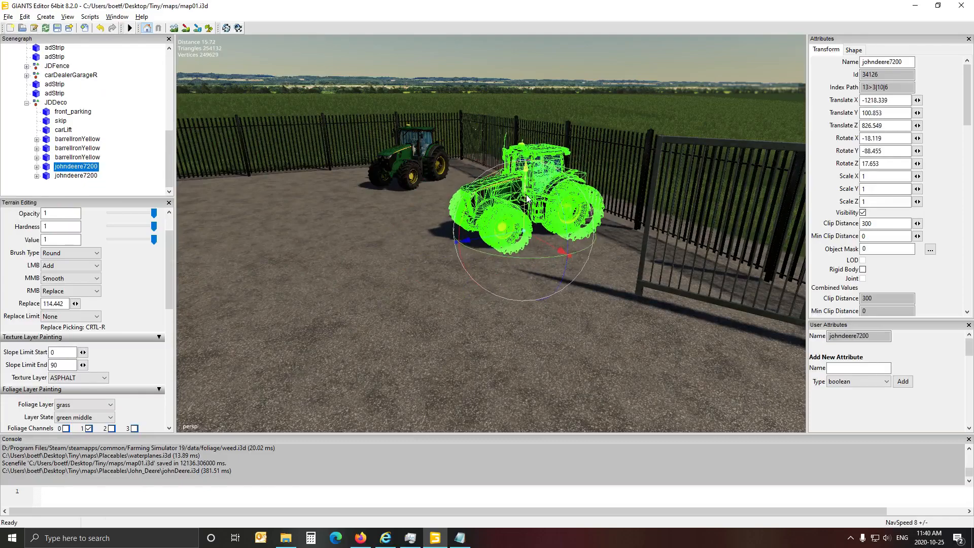
{"action": "left_click", "coordinate": [146, 140]}
Step: Trace a part of the tractor beside the gate up the hierarchy to its johnDeere parent and select that parent
{"action": "left_click_drag", "start_coordinate": [487, 254], "coordinate": [555, 269], "text": "alt"}
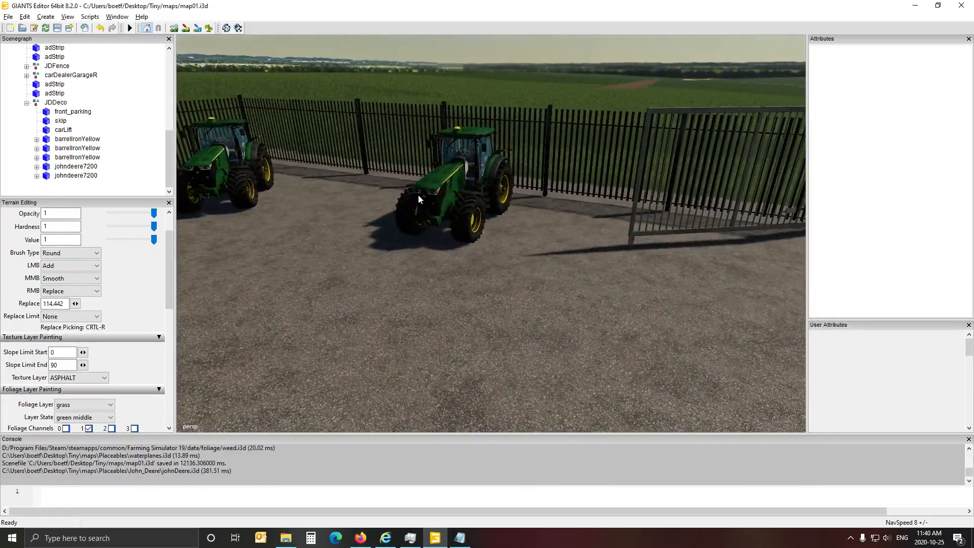
{"action": "left_click", "coordinate": [466, 147]}
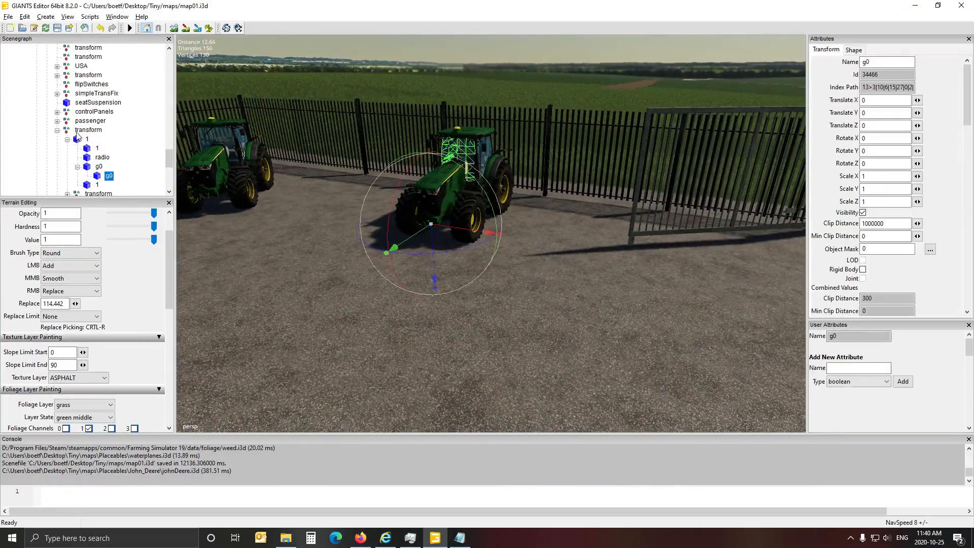
{"action": "scroll", "coordinate": [82, 134], "scroll_direction": "up", "scroll_amount": 4}
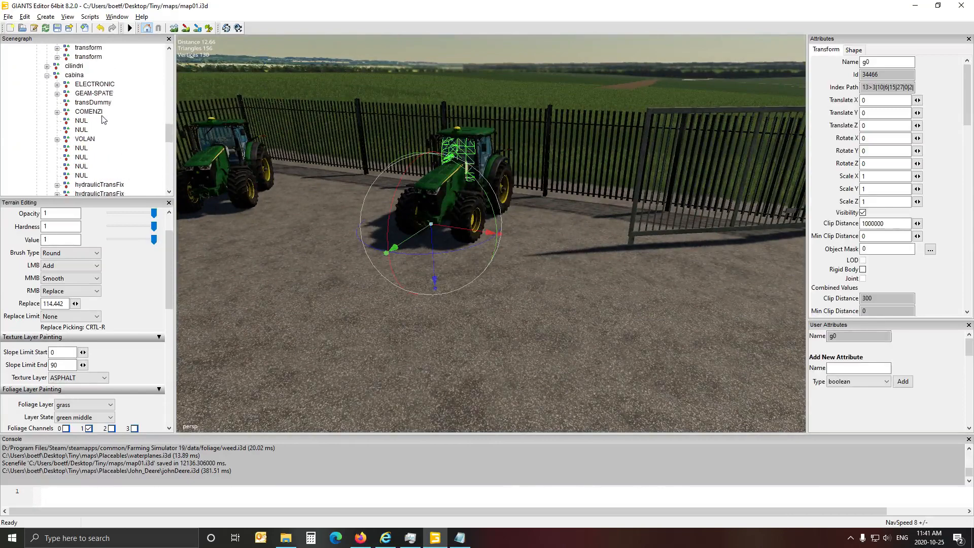
{"action": "scroll", "coordinate": [103, 119], "scroll_direction": "up", "scroll_amount": 10}
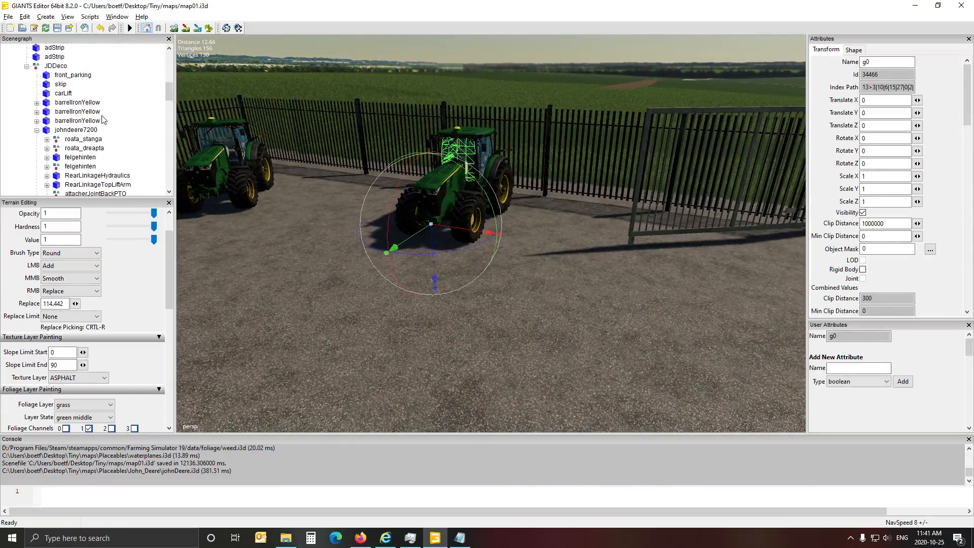
{"action": "scroll", "coordinate": [77, 121], "scroll_direction": "up", "scroll_amount": 2}
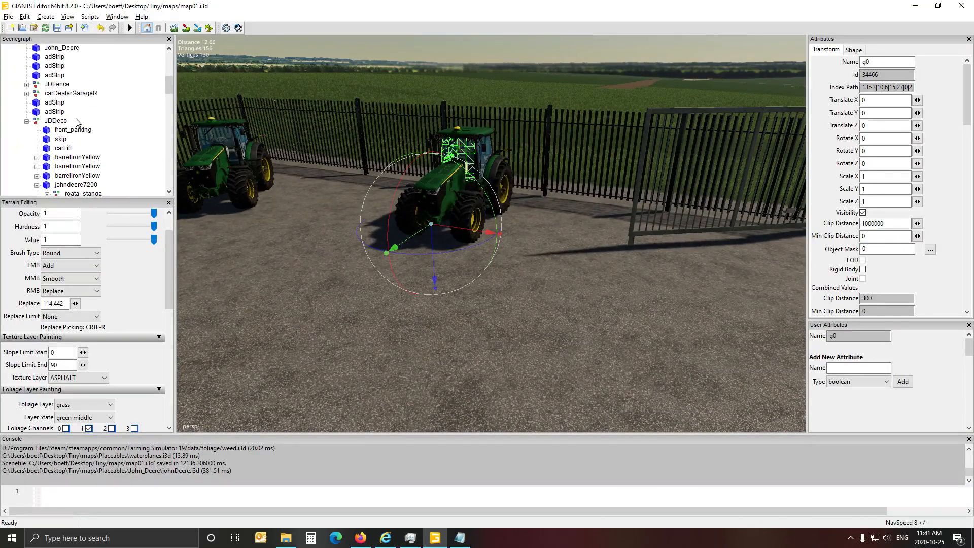
{"action": "scroll", "coordinate": [77, 122], "scroll_direction": "up", "scroll_amount": 2}
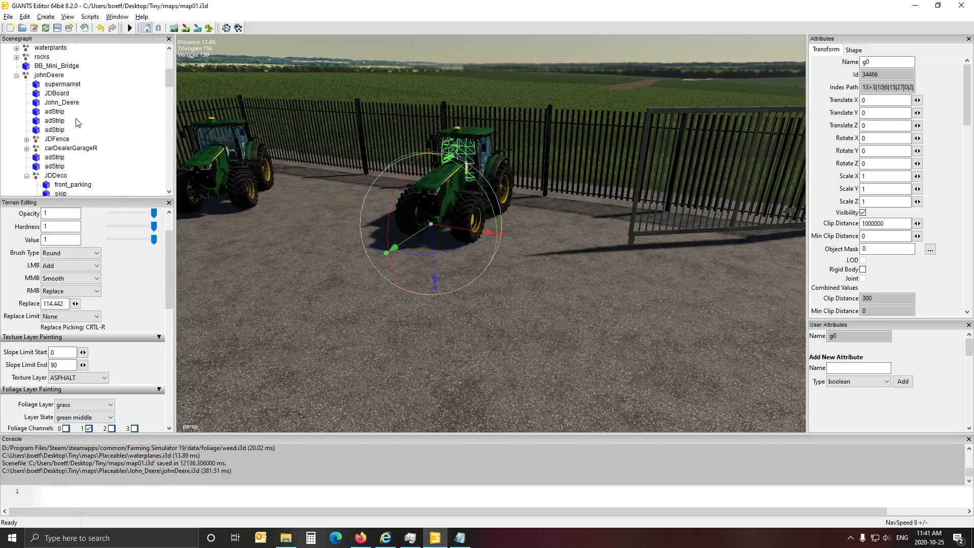
{"action": "left_click", "coordinate": [56, 77]}
{"action": "scroll", "coordinate": [57, 116], "scroll_direction": "down", "scroll_amount": 1}
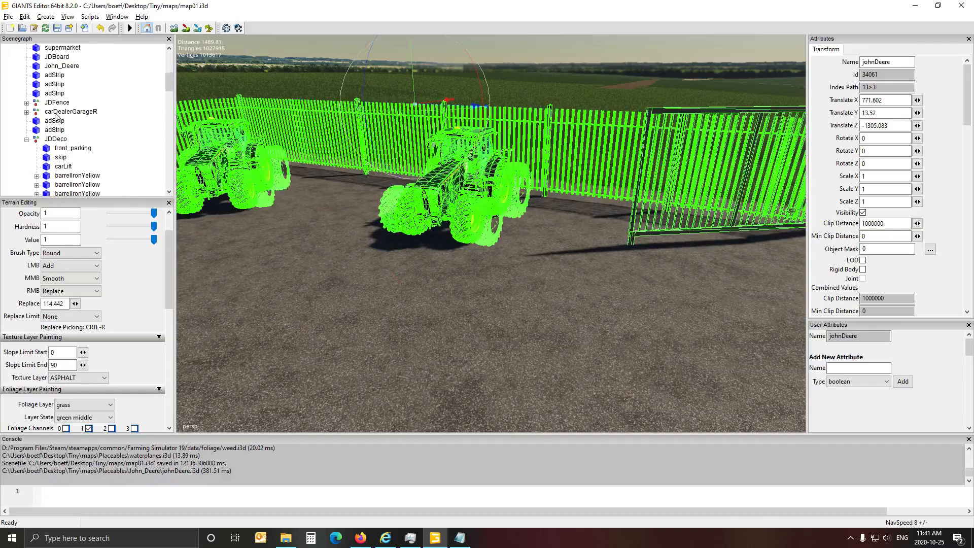
Step: Select the whole johndeere7200 tractor beside the gate and collapse its part hierarchy
{"action": "left_click", "coordinate": [429, 196]}
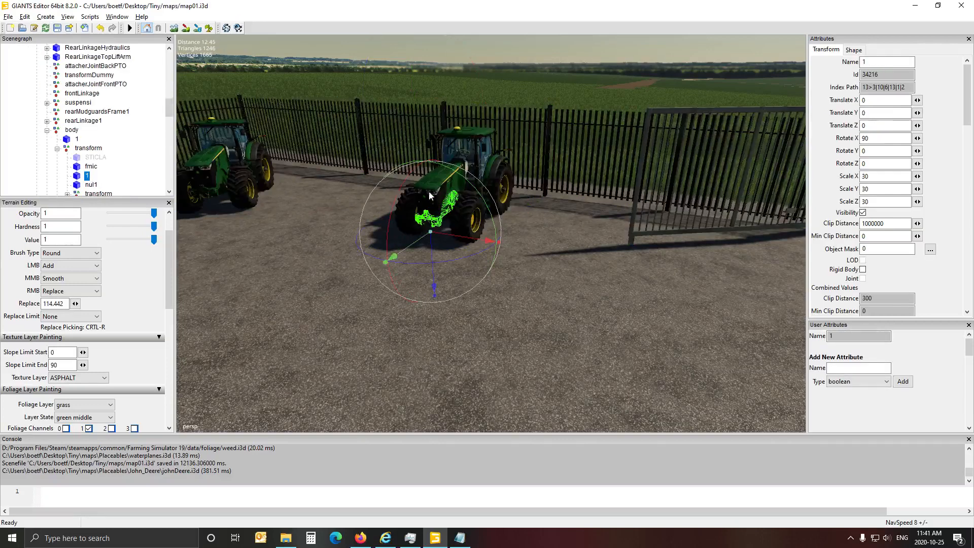
{"action": "scroll", "coordinate": [127, 150], "scroll_direction": "up", "scroll_amount": 2}
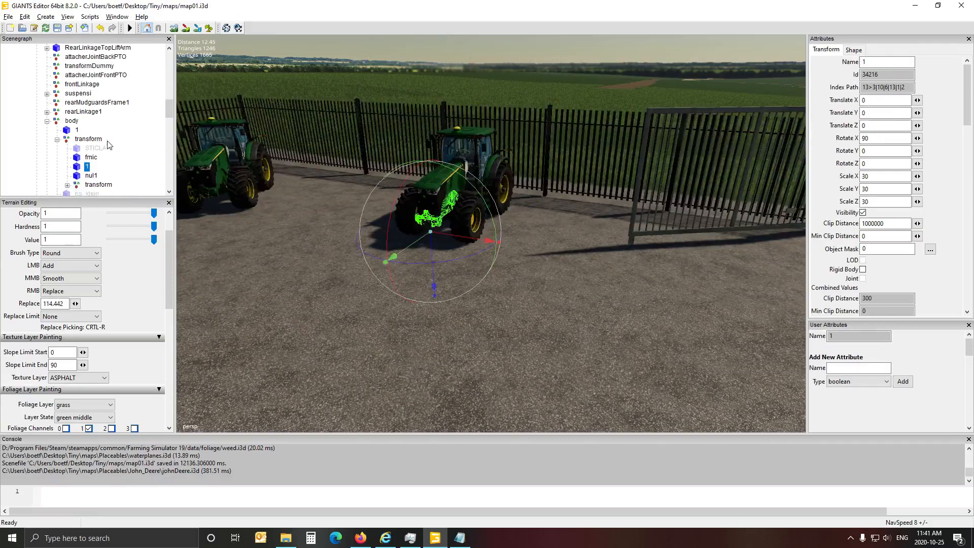
{"action": "scroll", "coordinate": [122, 139], "scroll_direction": "up", "scroll_amount": 3}
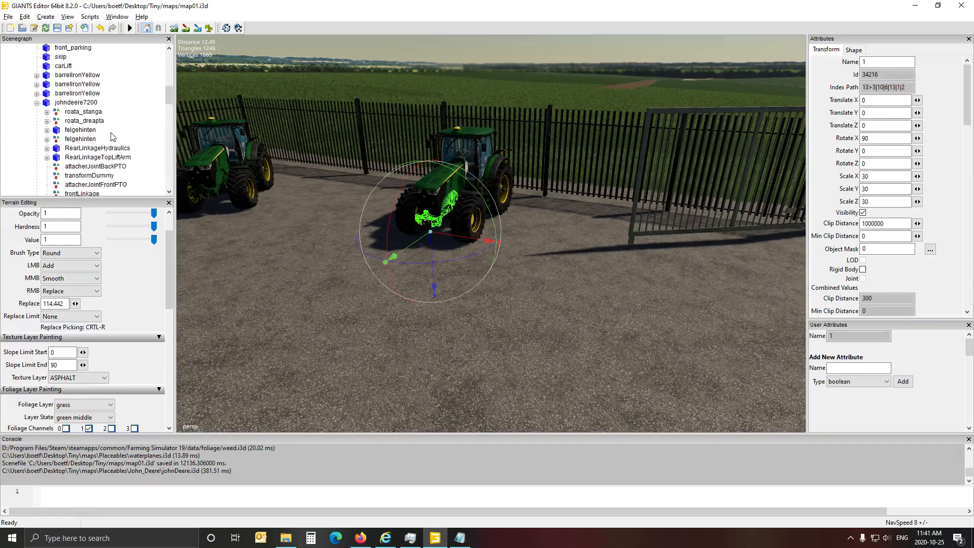
{"action": "left_click", "coordinate": [77, 103]}
{"action": "left_click", "coordinate": [36, 103]}
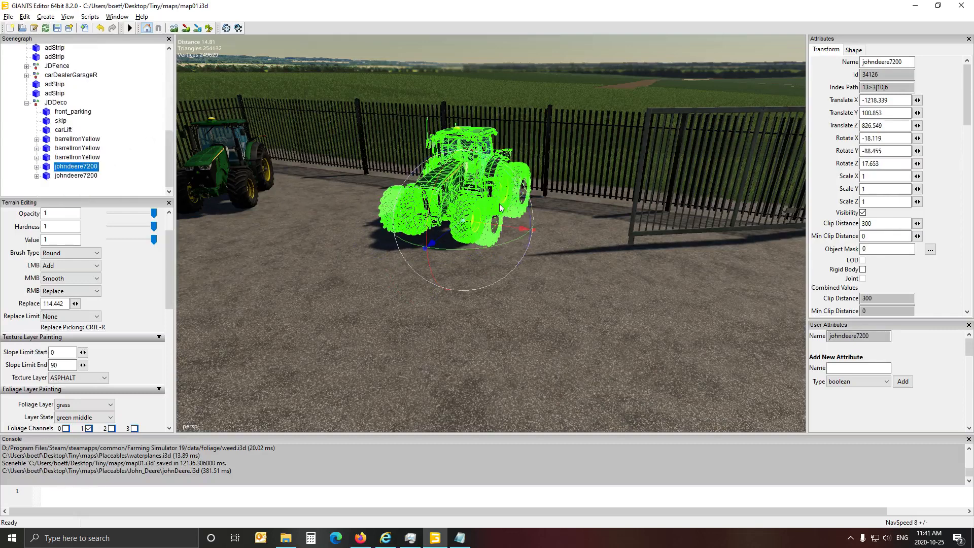
Step: Make the hidden wheelBR in the johndeere7200 tractor's first felgehinten group visible and clear the selection
{"action": "left_click", "coordinate": [36, 166]}
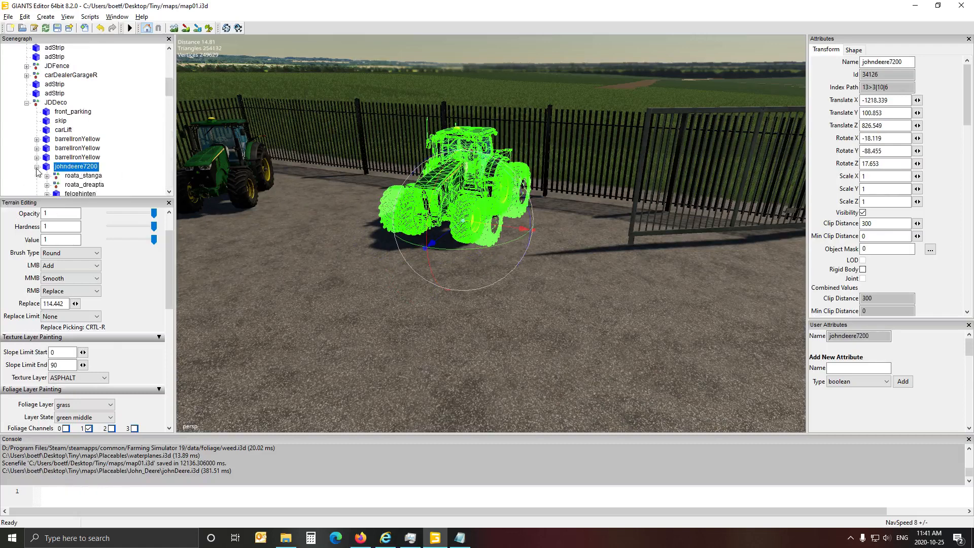
{"action": "scroll", "coordinate": [107, 156], "scroll_direction": "down", "scroll_amount": 2}
{"action": "scroll", "coordinate": [107, 156], "scroll_direction": "down", "scroll_amount": 2}
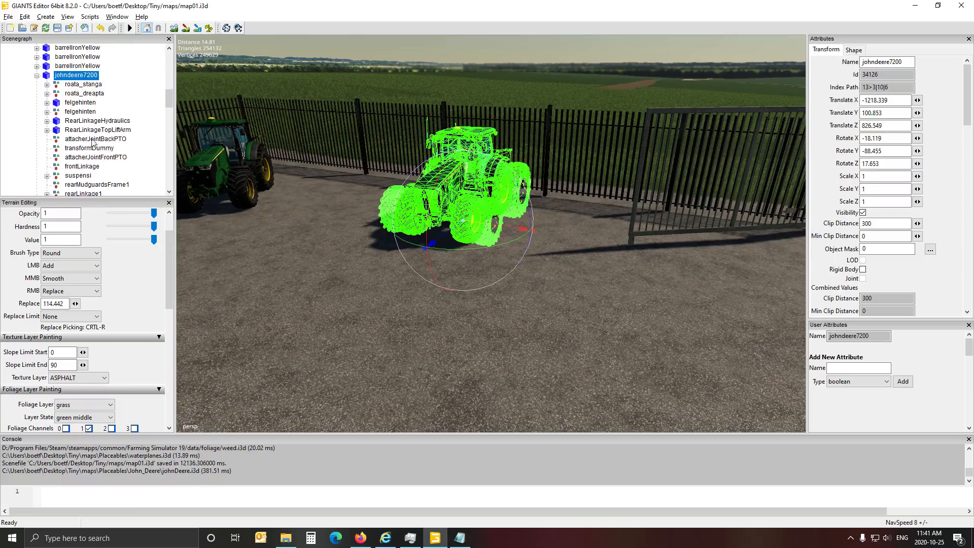
{"action": "left_click", "coordinate": [47, 102]}
{"action": "left_click", "coordinate": [89, 121]}
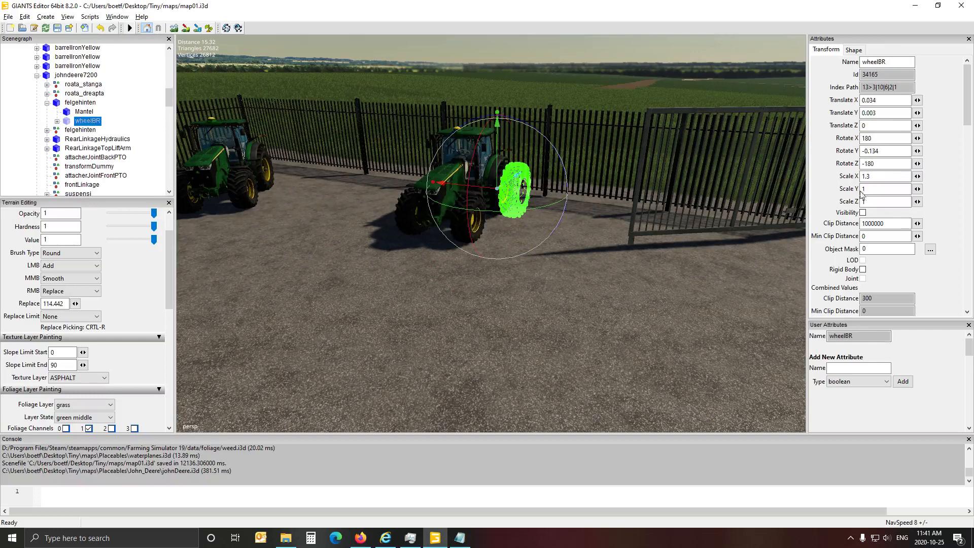
{"action": "left_click", "coordinate": [863, 212]}
{"action": "left_click", "coordinate": [155, 148]}
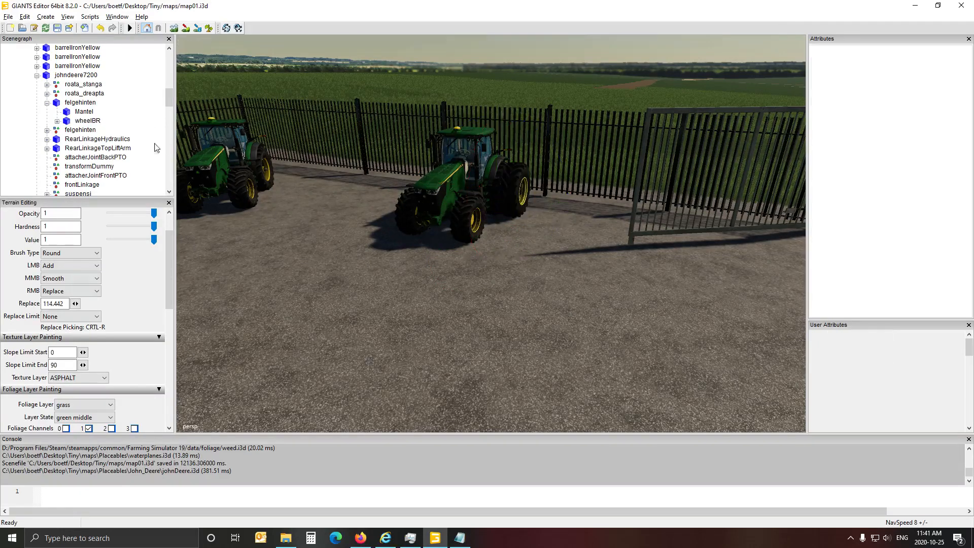
Step: Turn off the visibility of the tractor's wheelBR again and clear the selection
{"action": "left_click", "coordinate": [86, 122]}
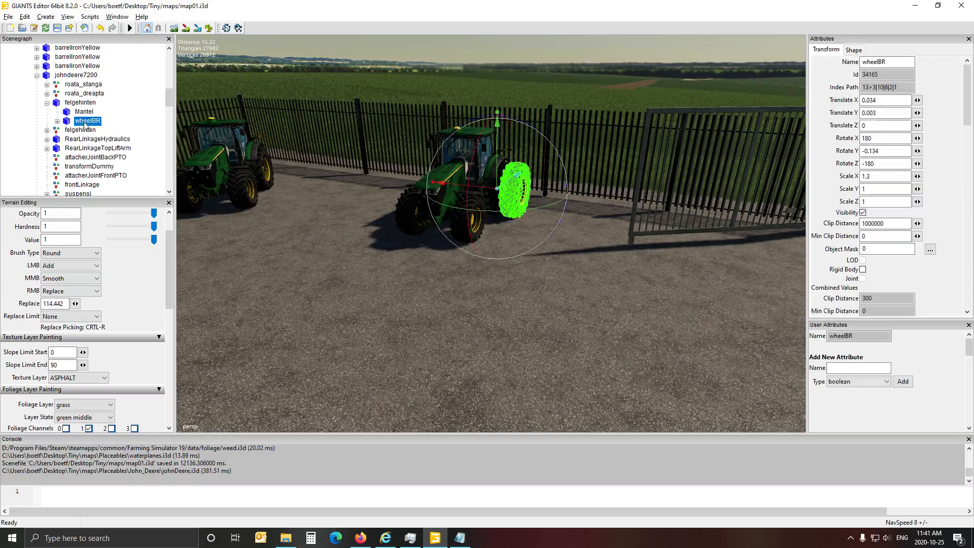
{"action": "left_click", "coordinate": [862, 213]}
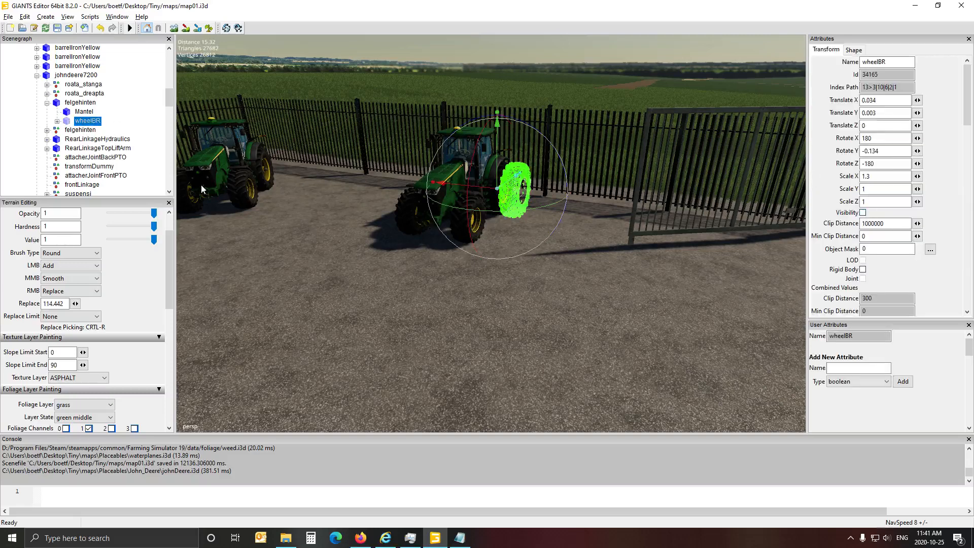
{"action": "left_click", "coordinate": [140, 132]}
Step: Collapse all groups in the scenegraph and clear the selection
{"action": "left_click_drag", "start_coordinate": [306, 286], "coordinate": [386, 296], "text": "alt"}
{"action": "right_click", "coordinate": [142, 98]}
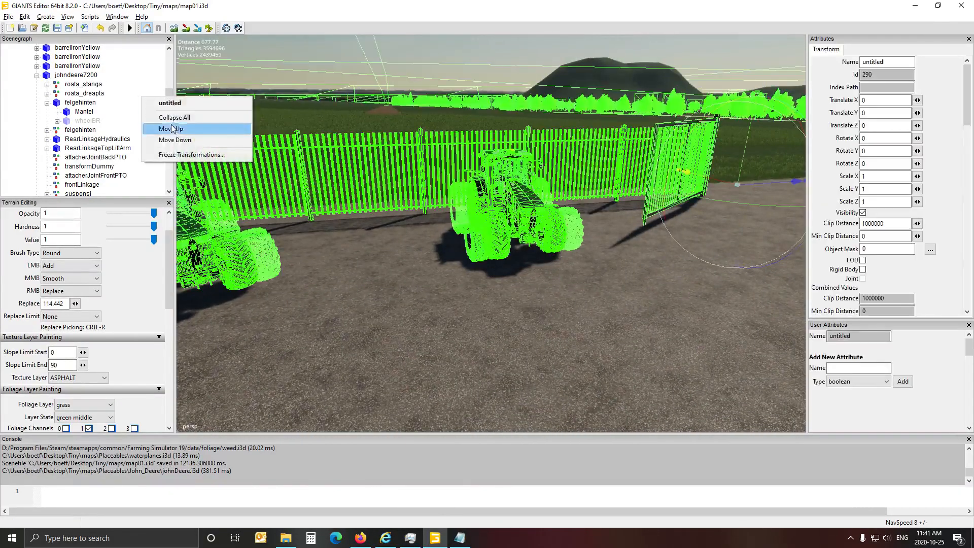
{"action": "left_click", "coordinate": [162, 126]}
{"action": "left_click", "coordinate": [159, 136]}
Step: Inspect the whole dealership lot from several angles and distances, including its building, parking area, fence and tractors
{"action": "left_click_drag", "start_coordinate": [326, 266], "coordinate": [456, 291], "text": "alt"}
{"action": "scroll", "coordinate": [333, 265], "scroll_direction": "up", "scroll_amount": 5}
{"action": "left_click_drag", "start_coordinate": [294, 300], "coordinate": [439, 306], "text": "alt"}
{"action": "left_click_drag", "start_coordinate": [329, 300], "coordinate": [443, 363], "text": "alt"}
{"action": "scroll", "coordinate": [391, 302], "scroll_direction": "down", "scroll_amount": 5}
{"action": "scroll", "coordinate": [391, 303], "scroll_direction": "down", "scroll_amount": 5}
{"action": "scroll", "coordinate": [397, 314], "scroll_direction": "down", "scroll_amount": 3}
{"action": "scroll", "coordinate": [396, 315], "scroll_direction": "up", "scroll_amount": 5}
{"action": "scroll", "coordinate": [394, 330], "scroll_direction": "up", "scroll_amount": 10}
{"action": "scroll", "coordinate": [374, 336], "scroll_direction": "down", "scroll_amount": 8}
{"action": "key", "text": "Left"}
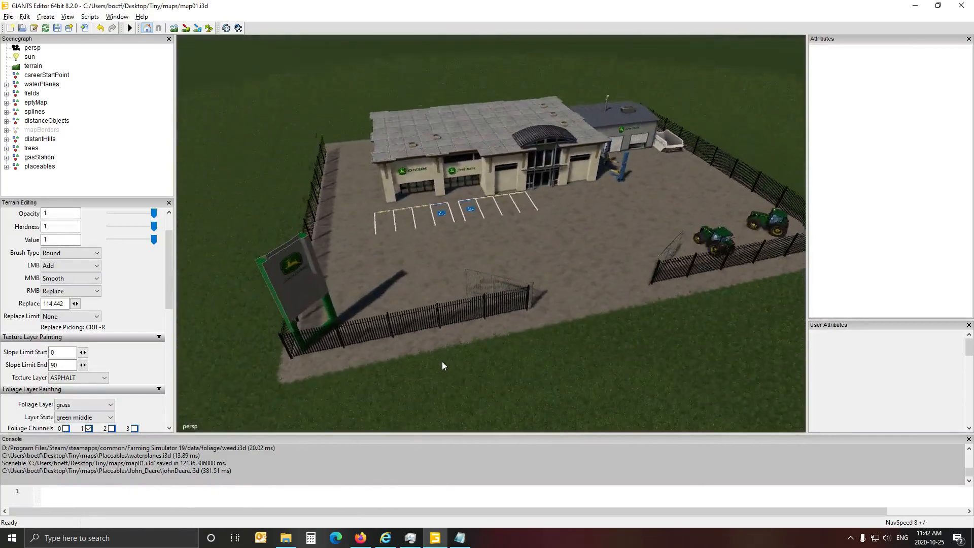
Step: Expand the eptyMap group's gameplay objects and the contents of vehicleShopGameplay in the scenegraph
{"action": "left_click", "coordinate": [6, 102]}
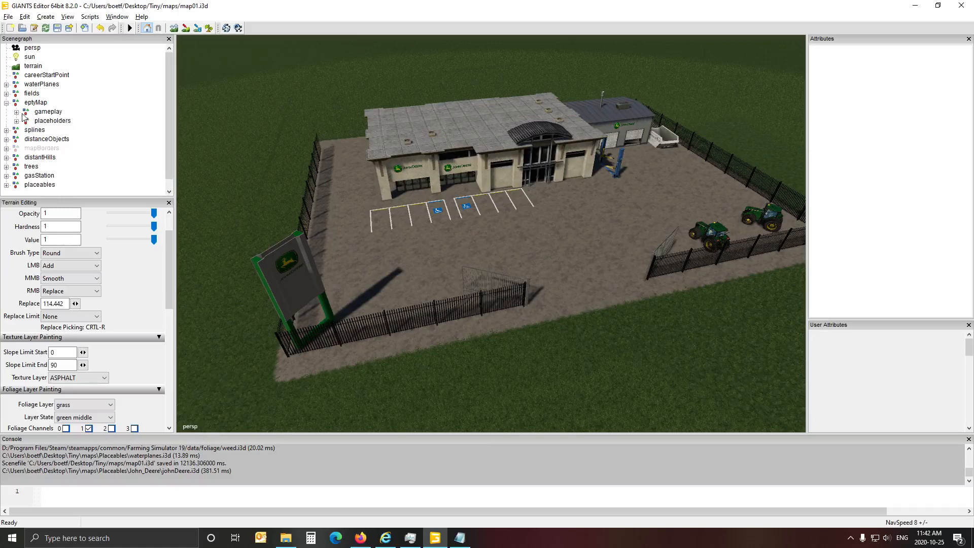
{"action": "left_click", "coordinate": [16, 112]}
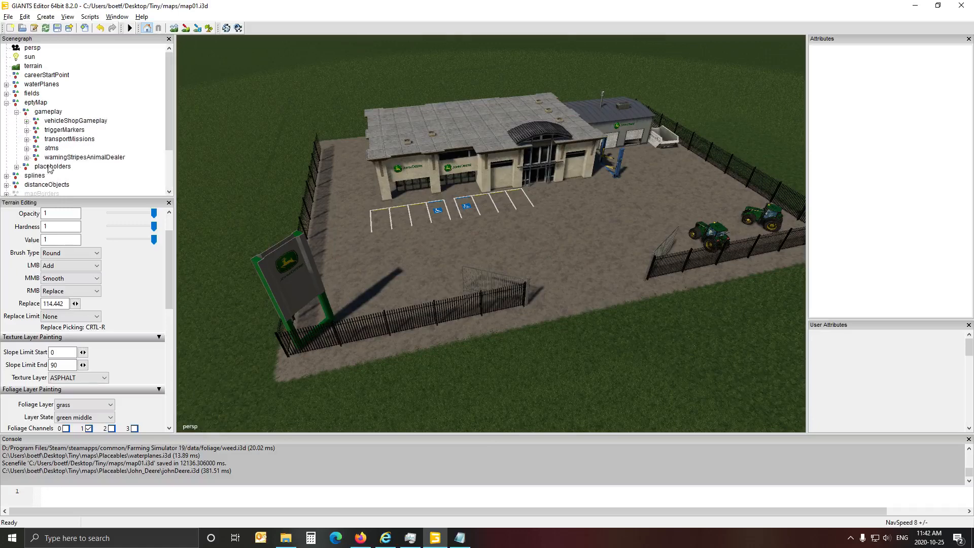
{"action": "left_click", "coordinate": [64, 121]}
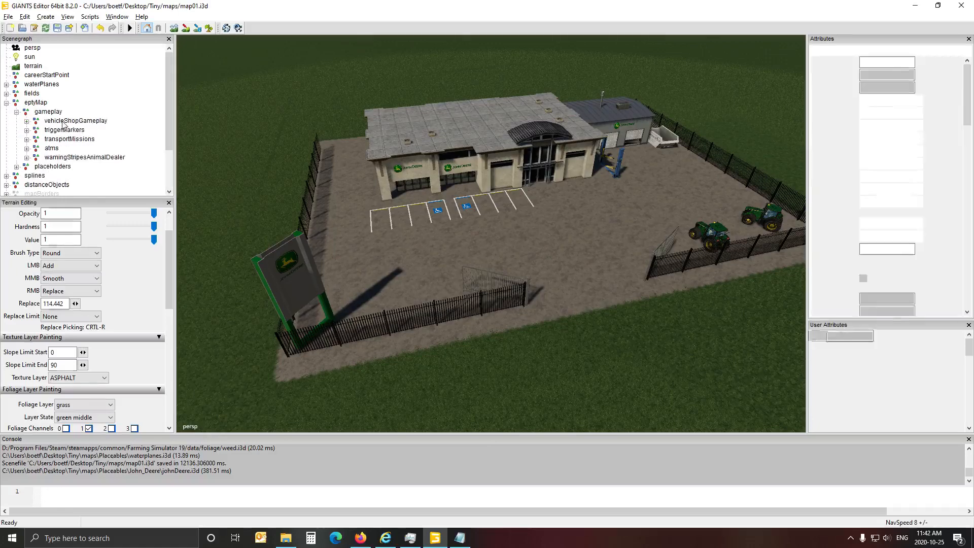
{"action": "left_click", "coordinate": [26, 121]}
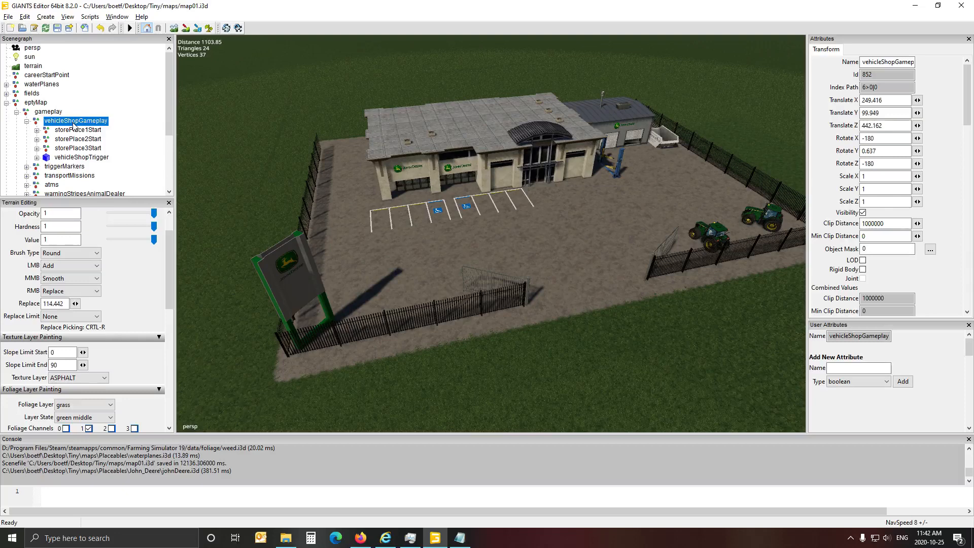
Step: Examine where vehicleShopGameplay sits on the map relative to the John Deere dealership
{"action": "left_click_drag", "start_coordinate": [302, 237], "coordinate": [526, 179], "text": "alt"}
{"action": "right_click", "coordinate": [317, 266]}
{"action": "left_click", "coordinate": [379, 239]}
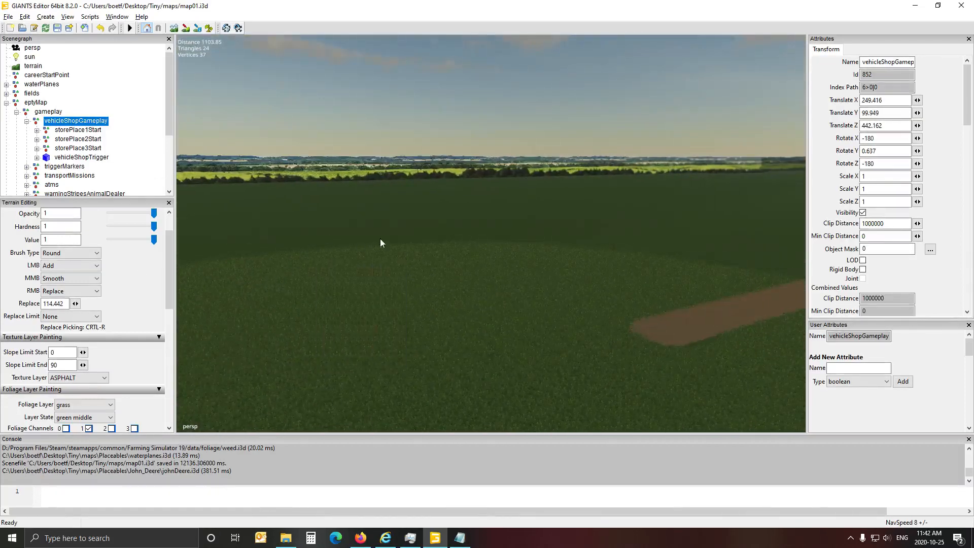
{"action": "left_click_drag", "start_coordinate": [380, 238], "coordinate": [624, 227], "text": "alt"}
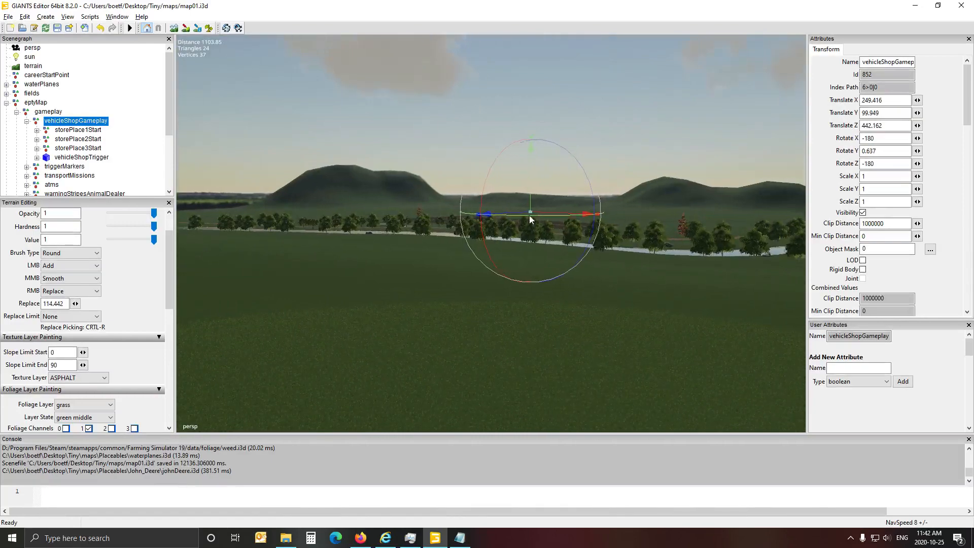
{"action": "left_click_drag", "start_coordinate": [268, 333], "coordinate": [491, 361], "text": "alt"}
{"action": "scroll", "coordinate": [494, 367], "scroll_direction": "down", "scroll_amount": 5}
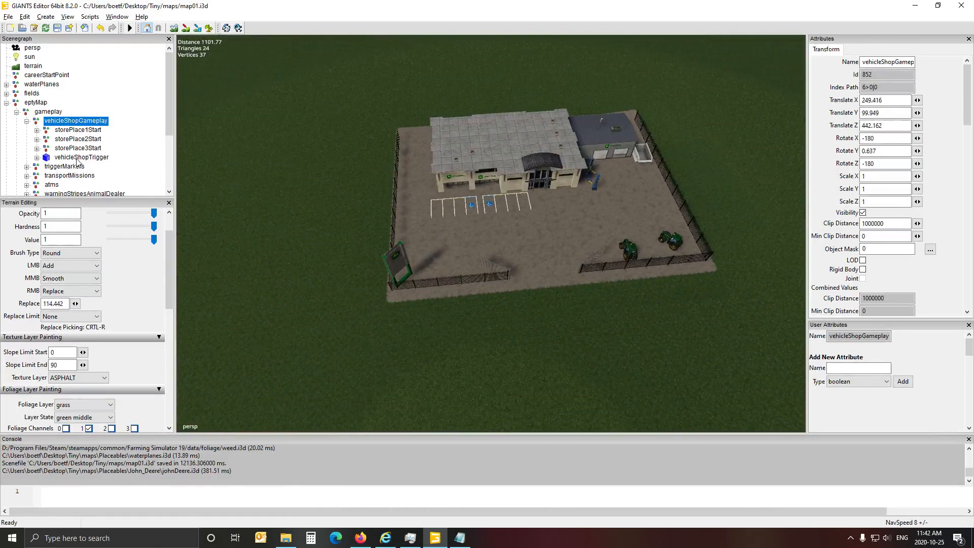
Step: Place the vehicleShopTrigger on the ground directly in front of the dealership's main entrance
{"action": "left_click", "coordinate": [79, 157]}
{"action": "mouse_move", "coordinate": [533, 302]}
{"action": "left_mouse_down", "text": "alt"}
{"action": "mouse_move", "coordinate": [567, 284]}
{"action": "mouse_move", "coordinate": [513, 300]}
{"action": "mouse_move", "coordinate": [583, 276]}
{"action": "mouse_move", "coordinate": [525, 303]}
{"action": "left_mouse_up", "text": "alt"}
{"action": "scroll", "coordinate": [564, 287], "scroll_direction": "up", "scroll_amount": 5}
{"action": "scroll", "coordinate": [553, 293], "scroll_direction": "up", "scroll_amount": 2}
{"action": "scroll", "coordinate": [583, 276], "scroll_direction": "up", "scroll_amount": 4}
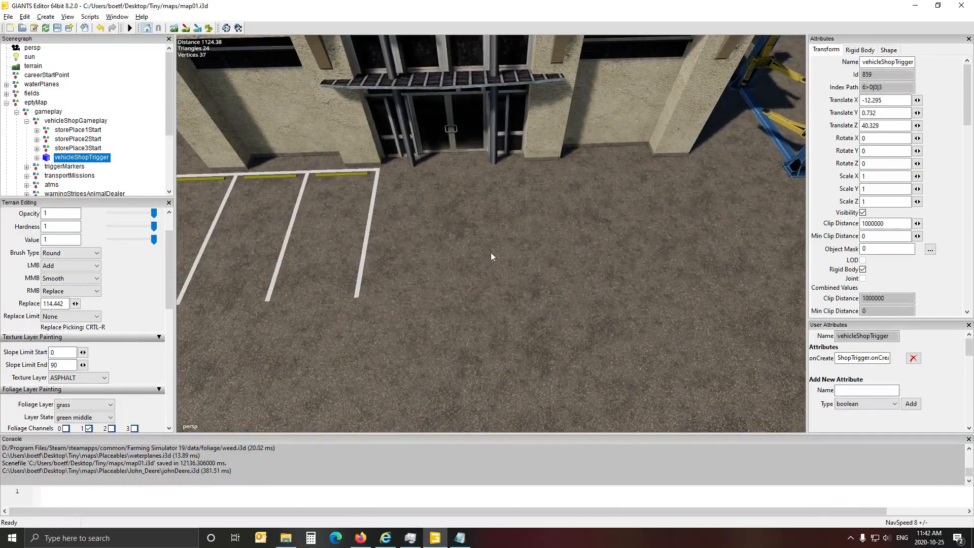
{"action": "key", "text": "ctrl+b"}
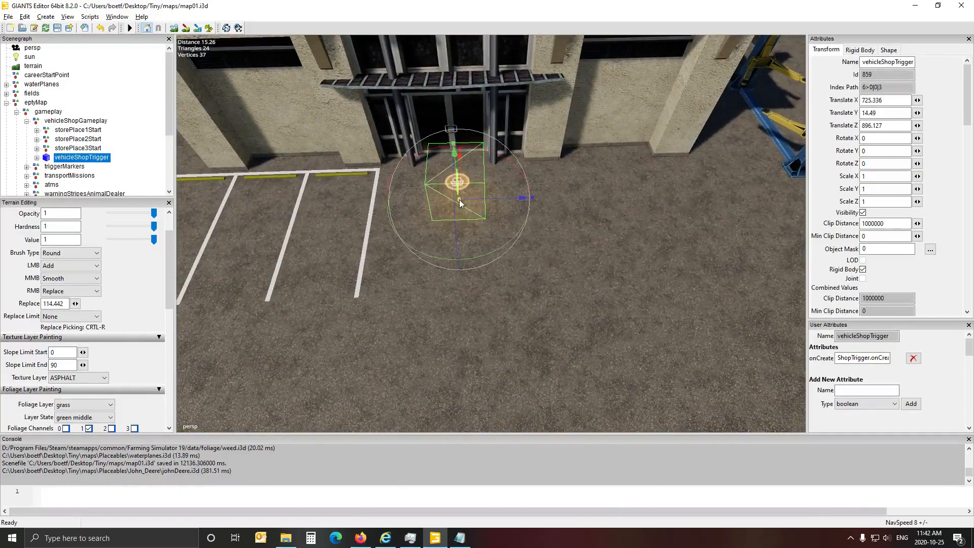
Step: Place storePlace1Start on the lot just in front of the parking spaces farthest from the entrance and expand its child object
{"action": "left_click_drag", "start_coordinate": [549, 309], "coordinate": [462, 289], "text": "alt"}
{"action": "scroll", "coordinate": [454, 289], "scroll_direction": "down", "scroll_amount": 5}
{"action": "key", "text": "Left"}
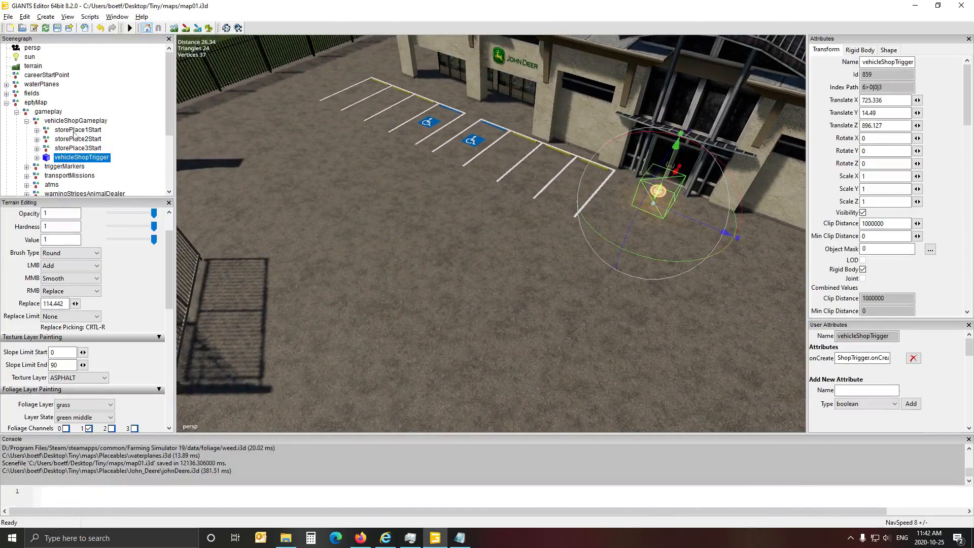
{"action": "left_click", "coordinate": [72, 130]}
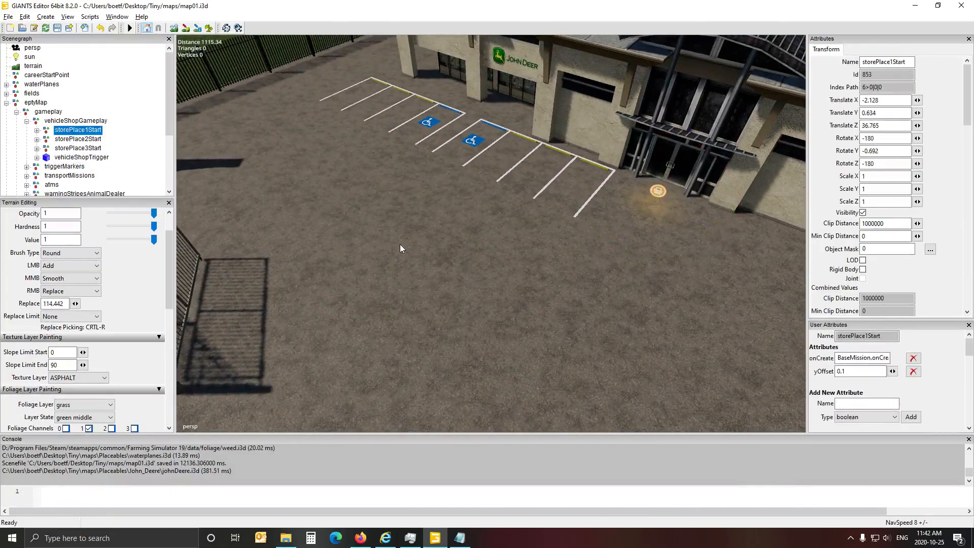
{"action": "left_click_drag", "start_coordinate": [435, 245], "coordinate": [517, 299], "text": "alt"}
{"action": "scroll", "coordinate": [512, 257], "scroll_direction": "down", "scroll_amount": 6}
{"action": "scroll", "coordinate": [511, 284], "scroll_direction": "up", "scroll_amount": 5}
{"action": "scroll", "coordinate": [511, 284], "scroll_direction": "down", "scroll_amount": 7}
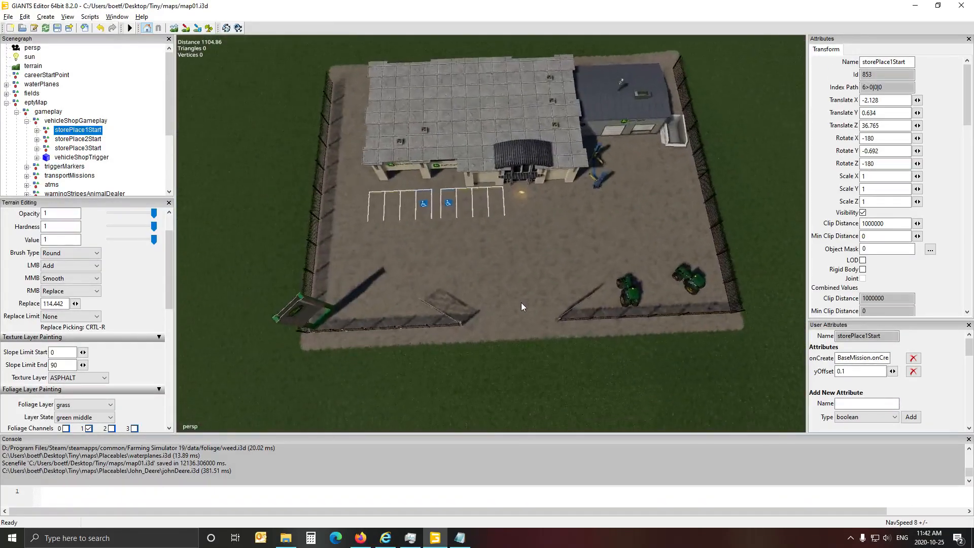
{"action": "scroll", "coordinate": [520, 303], "scroll_direction": "up", "scroll_amount": 5}
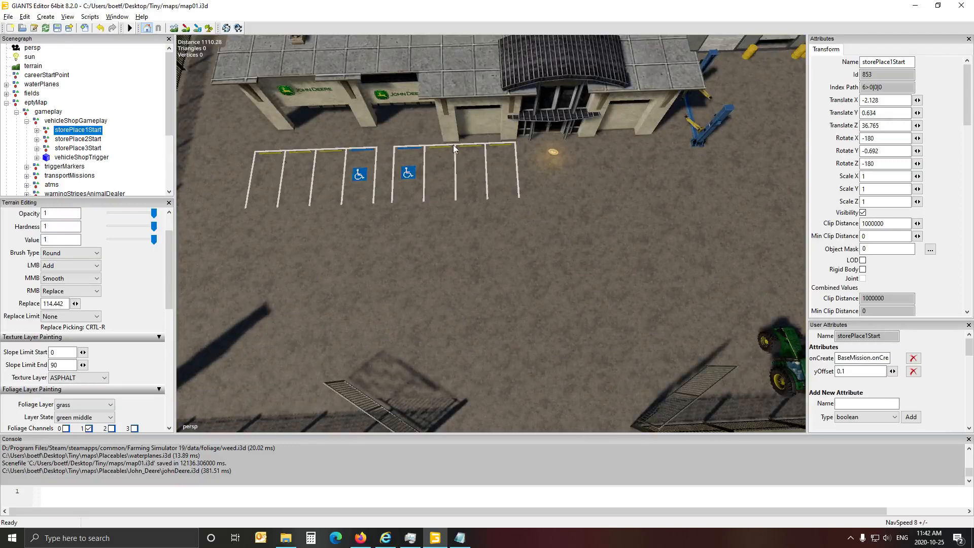
{"action": "left_click", "coordinate": [37, 131]}
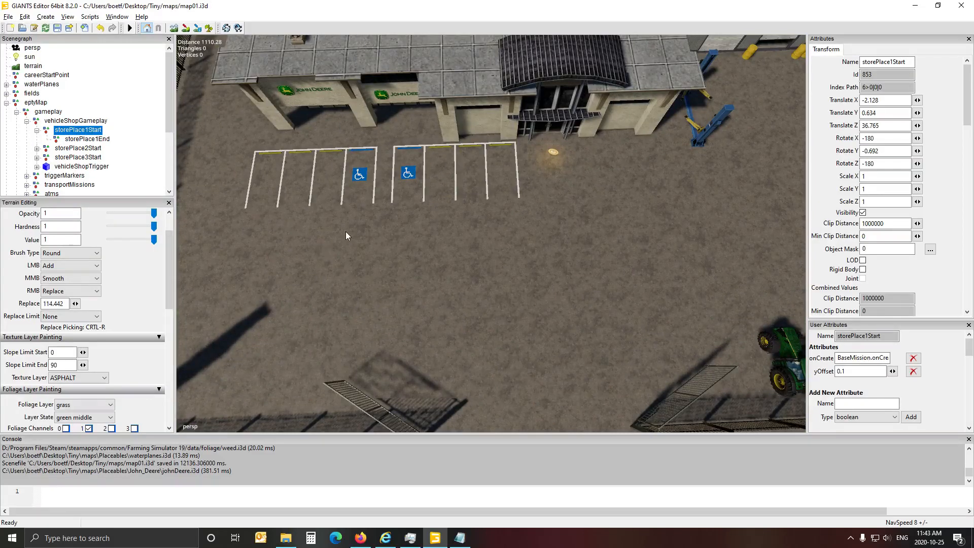
{"action": "key", "text": "ctrl+b"}
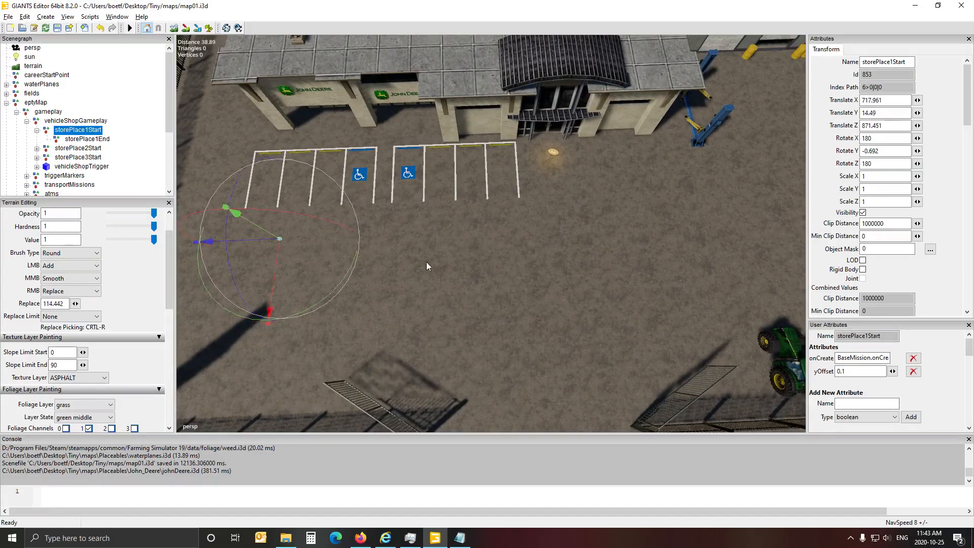
Step: Compare the positions and directions of storePlace1Start and its child storePlace1End around the dealership
{"action": "left_click_drag", "start_coordinate": [443, 270], "coordinate": [396, 263], "text": "alt"}
{"action": "scroll", "coordinate": [396, 263], "scroll_direction": "down", "scroll_amount": 5}
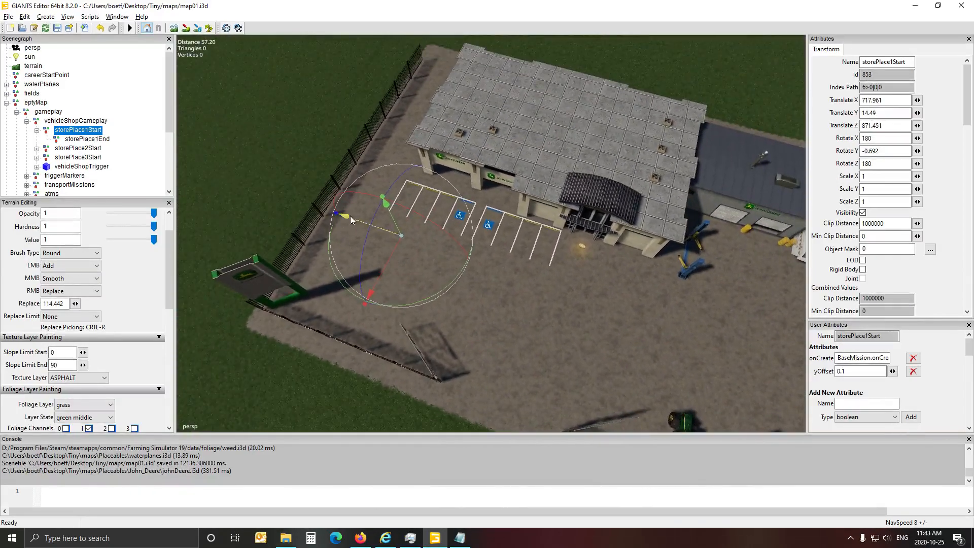
{"action": "left_click", "coordinate": [91, 139]}
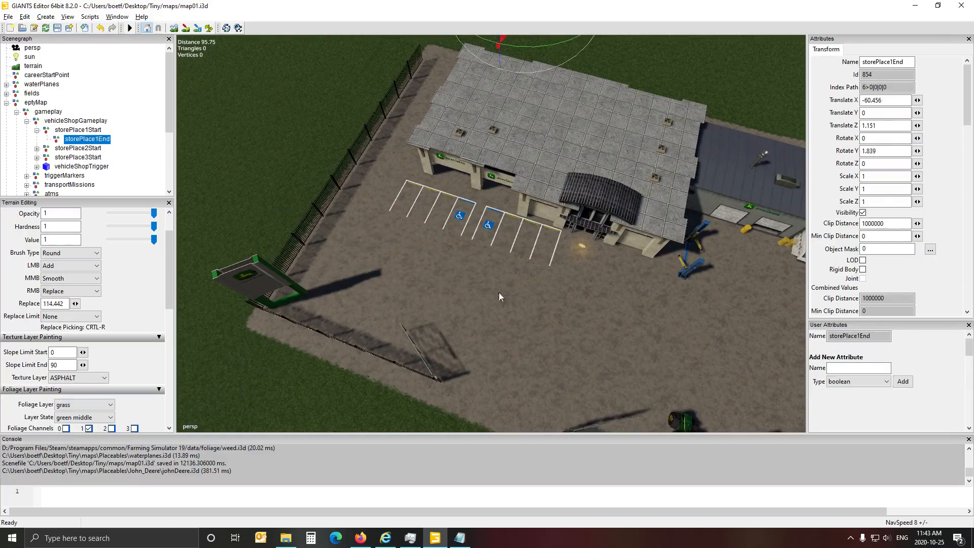
{"action": "mouse_move", "coordinate": [492, 269]}
{"action": "left_mouse_down", "text": "alt"}
{"action": "mouse_move", "coordinate": [497, 250]}
{"action": "mouse_move", "coordinate": [496, 272]}
{"action": "left_mouse_up", "text": "alt"}
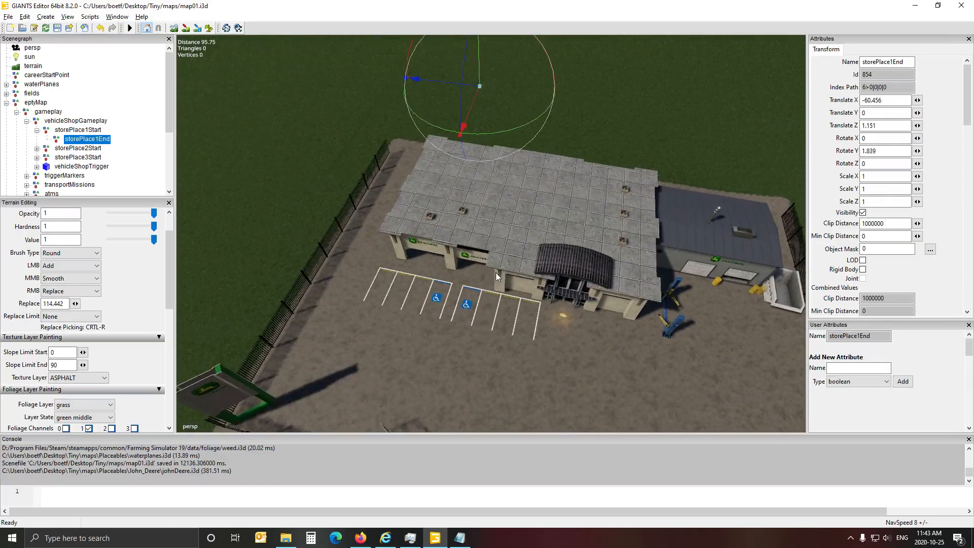
{"action": "left_click", "coordinate": [87, 131]}
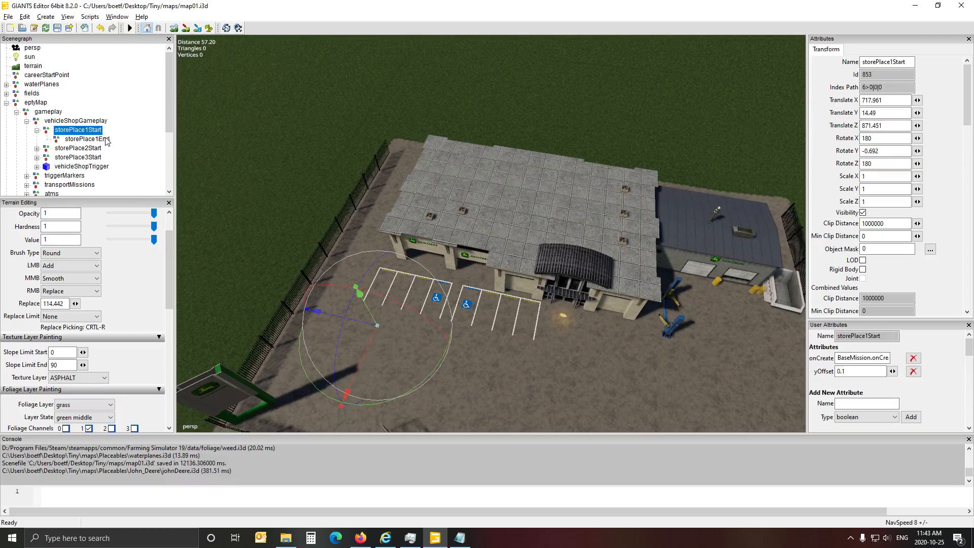
{"action": "left_click", "coordinate": [87, 139]}
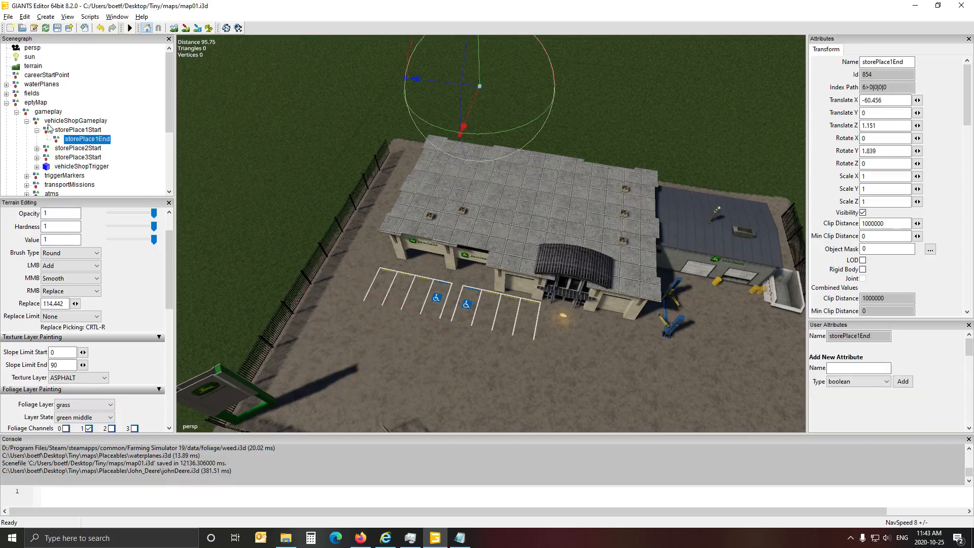
{"action": "left_click", "coordinate": [78, 130]}
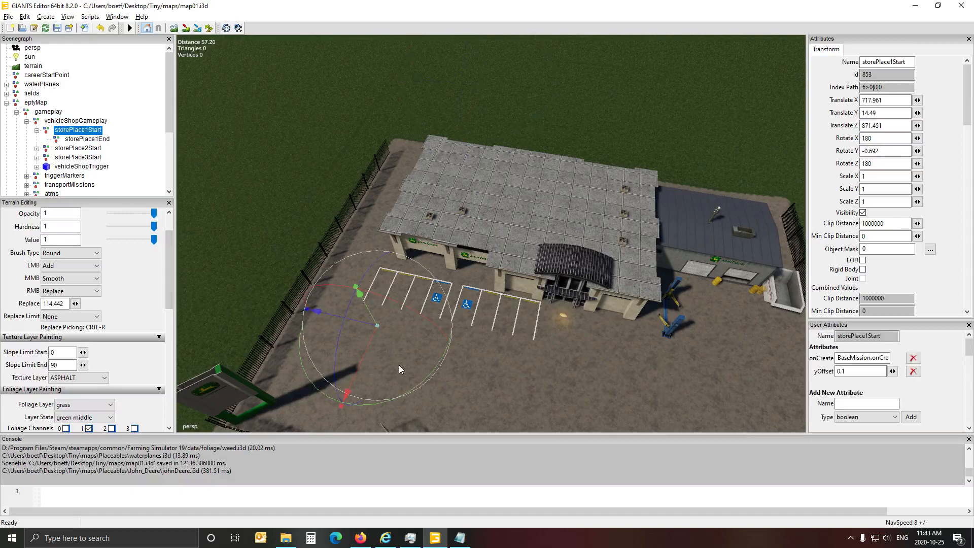
Step: Turn storePlace1Start to run along the dealership front, with its Y rotation set to -90
{"action": "left_click_drag", "start_coordinate": [482, 370], "coordinate": [495, 401], "text": "alt"}
{"action": "scroll", "coordinate": [495, 405], "scroll_direction": "down", "scroll_amount": 4}
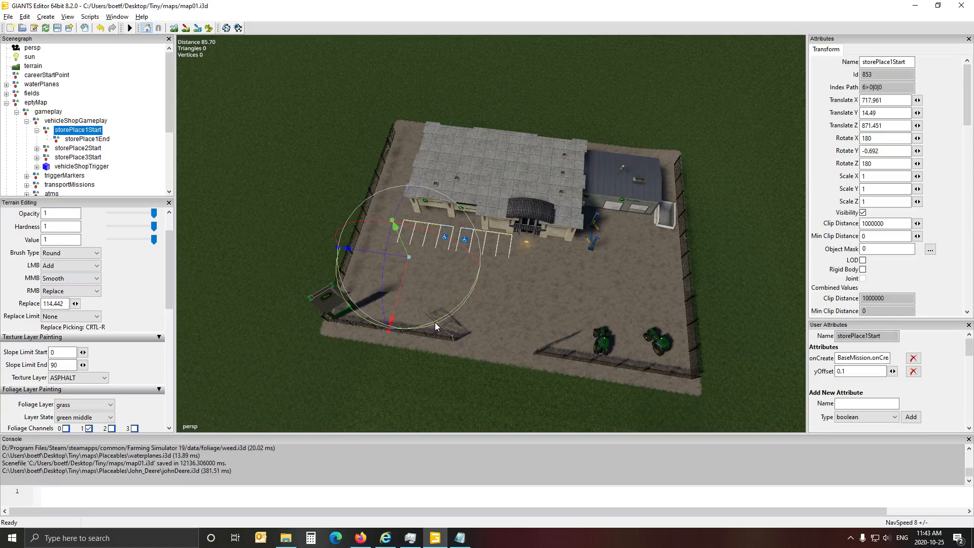
{"action": "left_click_drag", "start_coordinate": [434, 321], "coordinate": [456, 226]}
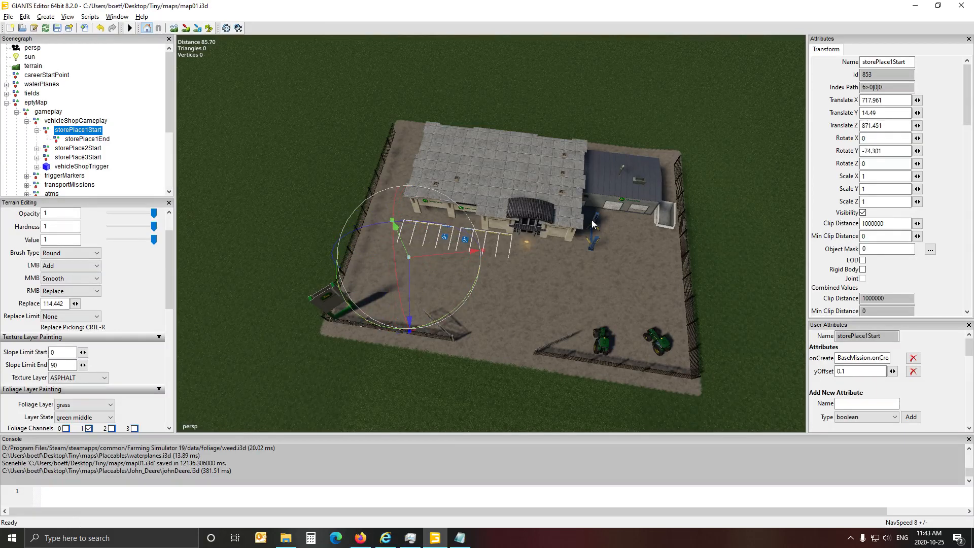
{"action": "double_click", "coordinate": [871, 153]}
{"action": "type", "text": "-90w"}
Step: Move storePlace1Start in front of the entrance trigger, to about X 719.7 and Z 897.3
{"action": "left_click_drag", "start_coordinate": [422, 259], "coordinate": [551, 263]}
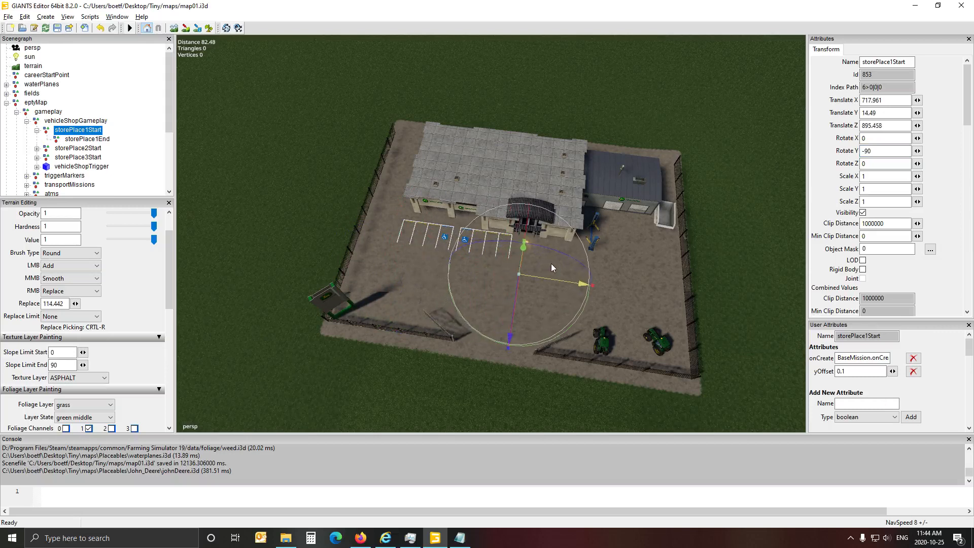
{"action": "left_click", "coordinate": [77, 140]}
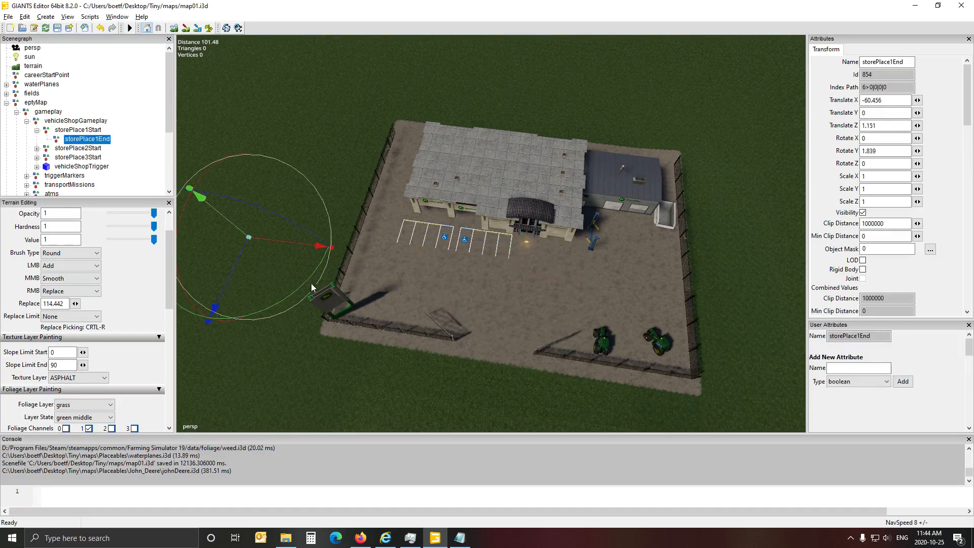
{"action": "left_click", "coordinate": [76, 131]}
{"action": "left_click_drag", "start_coordinate": [538, 278], "coordinate": [554, 251]}
{"action": "left_click_drag", "start_coordinate": [526, 281], "coordinate": [528, 272]}
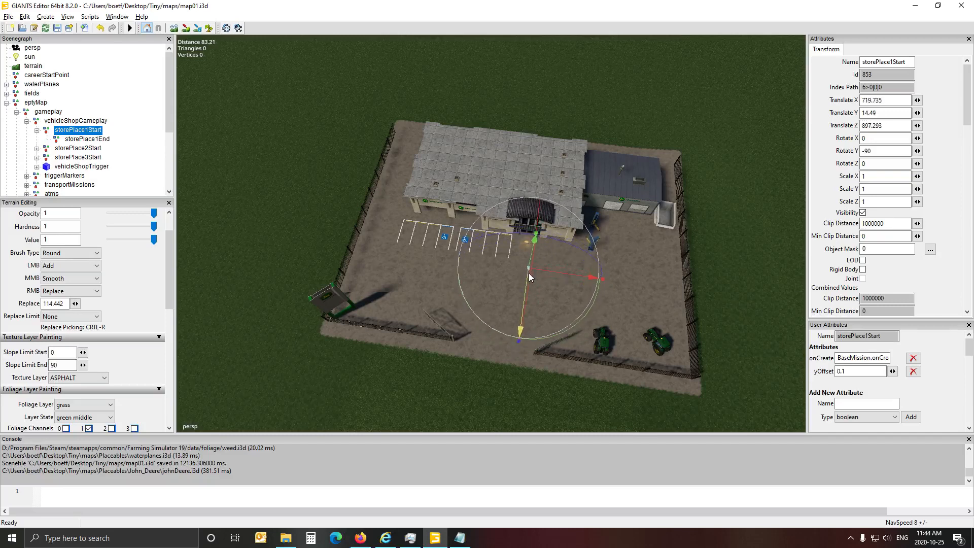
Step: Pull storePlace1End back inside the fence, to about X -34.4 and Z 0.3, and reselect storePlace1Start
{"action": "left_click", "coordinate": [86, 141]}
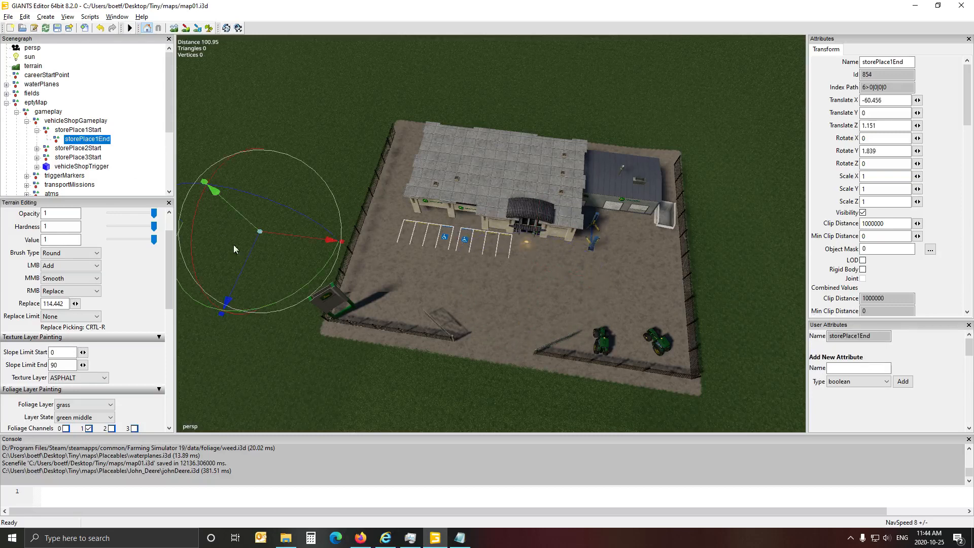
{"action": "left_click_drag", "start_coordinate": [281, 234], "coordinate": [403, 251]}
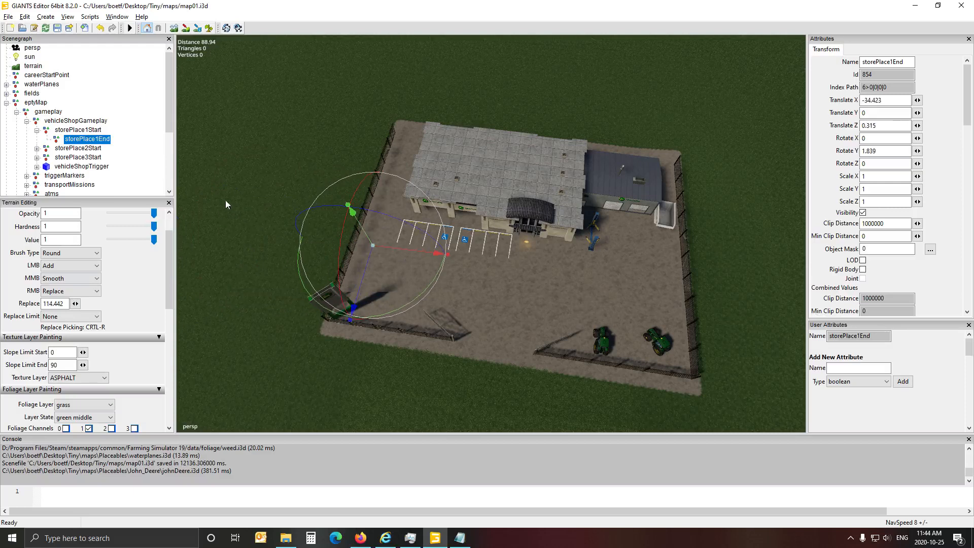
{"action": "left_click", "coordinate": [77, 132]}
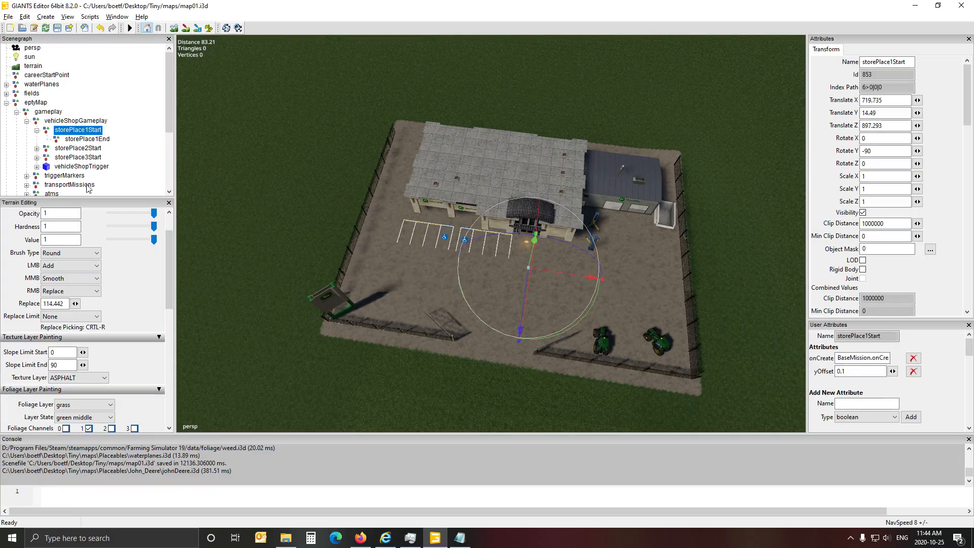
Step: Place storePlace2Start in front of the dealership's small side building and shift it toward the side fence, to about Z 924.2
{"action": "left_click", "coordinate": [37, 149]}
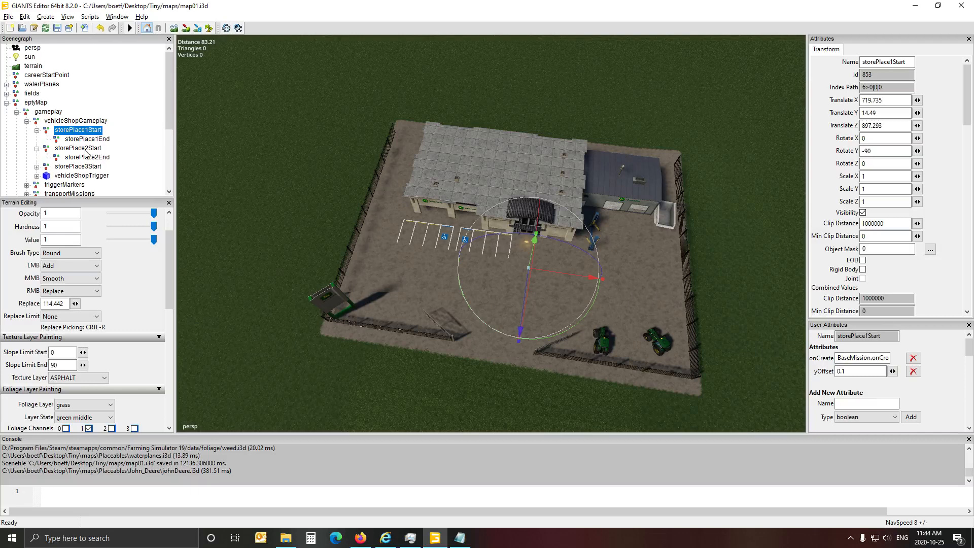
{"action": "left_click", "coordinate": [77, 148]}
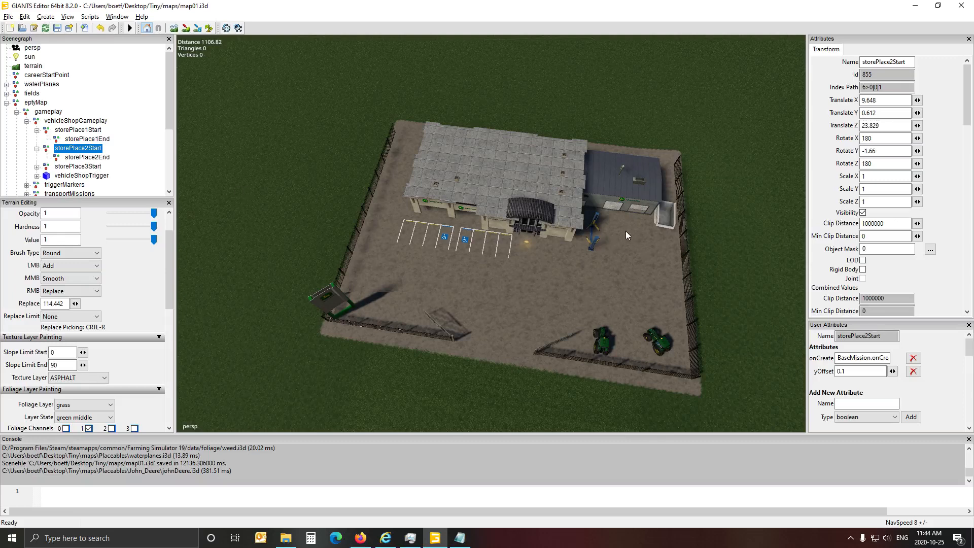
{"action": "key", "text": "ctrl+b"}
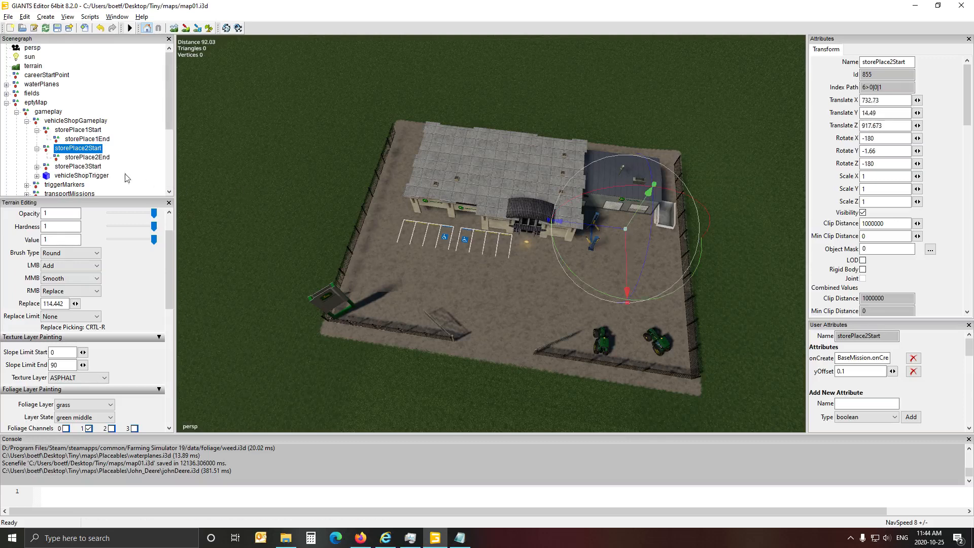
{"action": "left_click", "coordinate": [87, 157]}
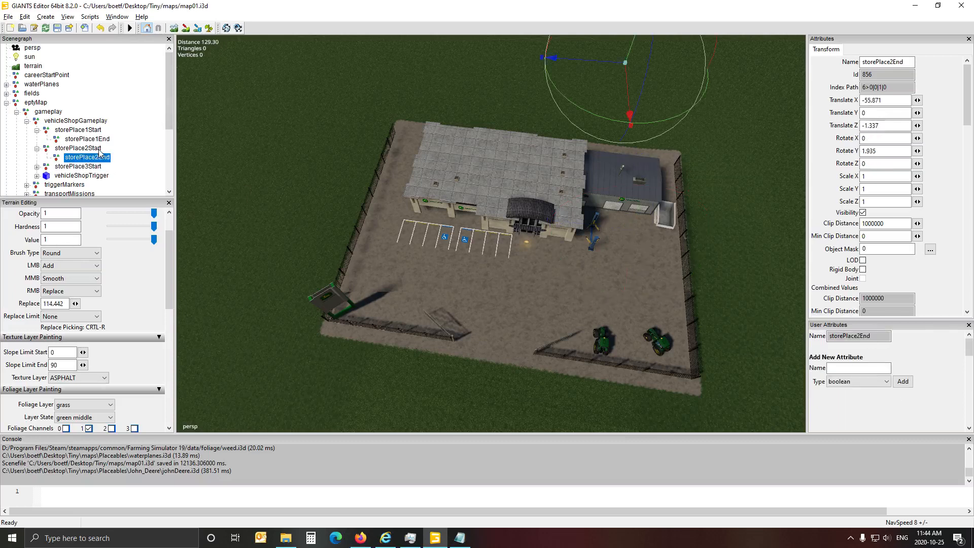
{"action": "left_click", "coordinate": [97, 148]}
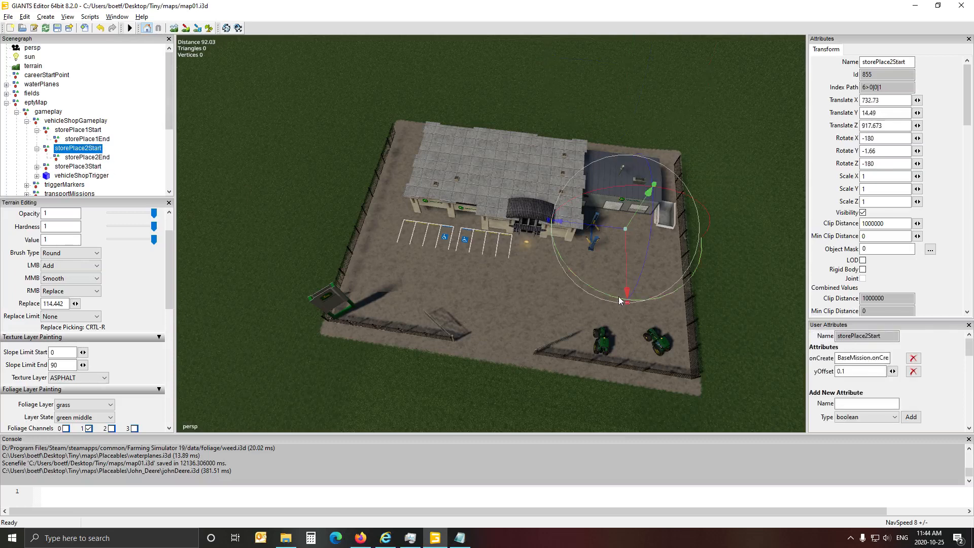
{"action": "left_click_drag", "start_coordinate": [590, 233], "coordinate": [619, 233]}
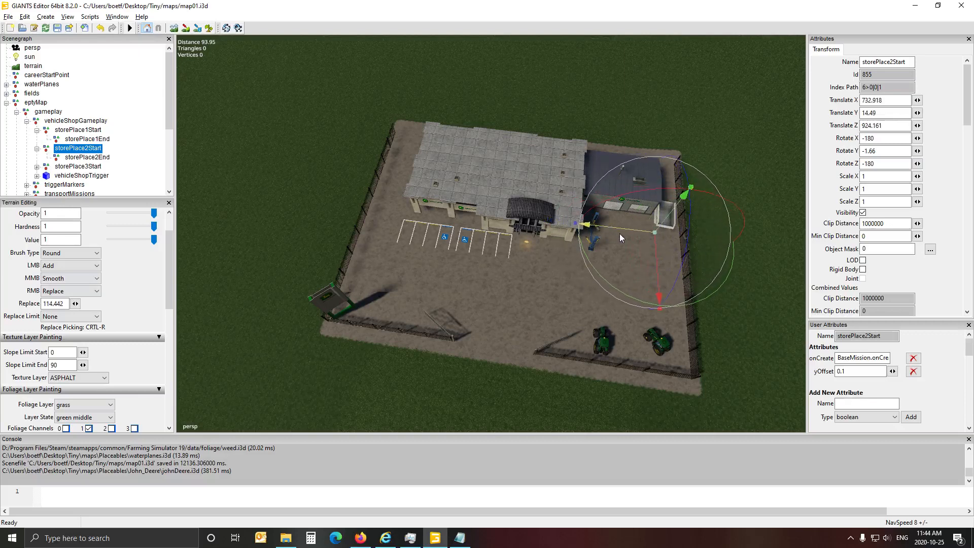
Step: Move storePlace2Start toward the front fence, to about X 713.3, and pull storePlace2End inside the lot, to about X -19.1 and Z -2.6
{"action": "left_click_drag", "start_coordinate": [655, 266], "coordinate": [669, 363]}
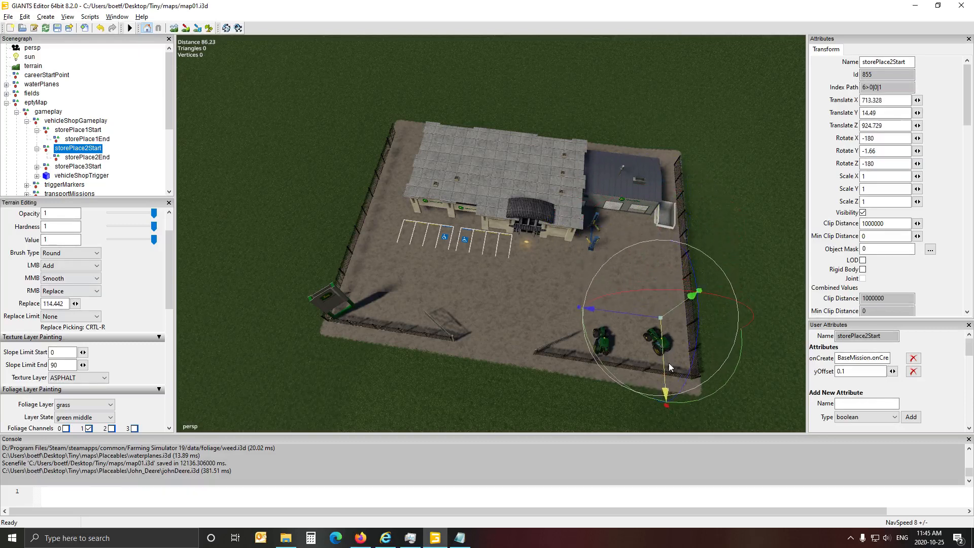
{"action": "left_click", "coordinate": [95, 158]}
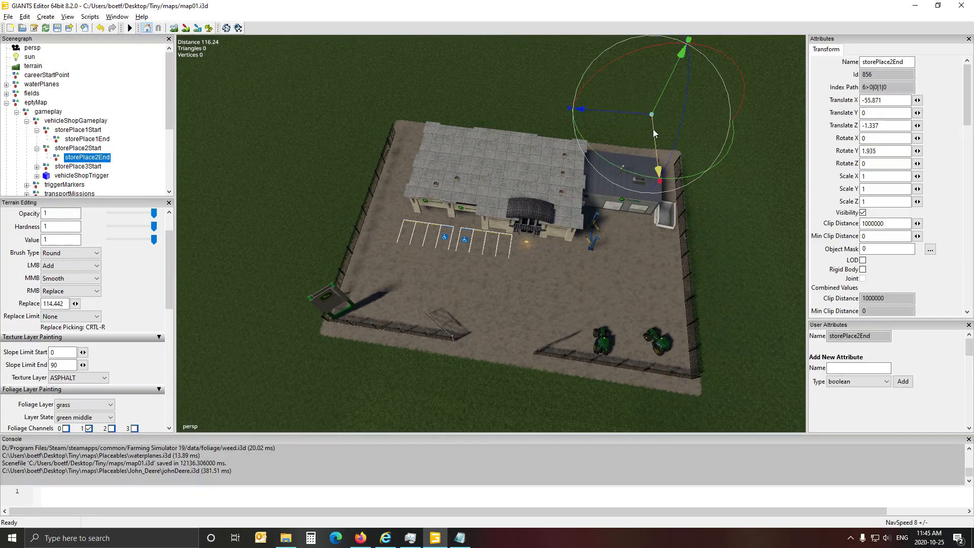
{"action": "left_click_drag", "start_coordinate": [653, 129], "coordinate": [677, 285]}
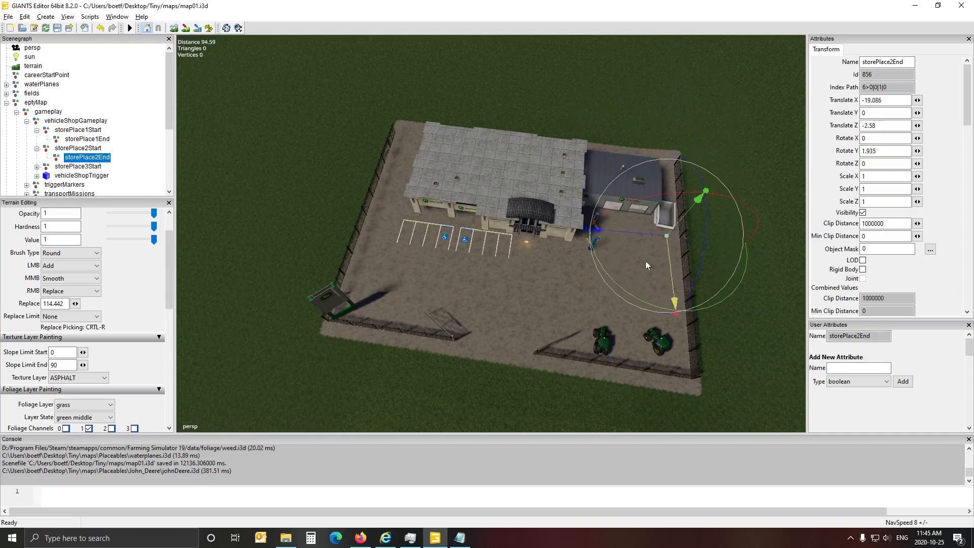
Step: Set storePlace2Start's Y rotation to 0 and check how it lines up with storePlace2End
{"action": "left_click", "coordinate": [73, 149]}
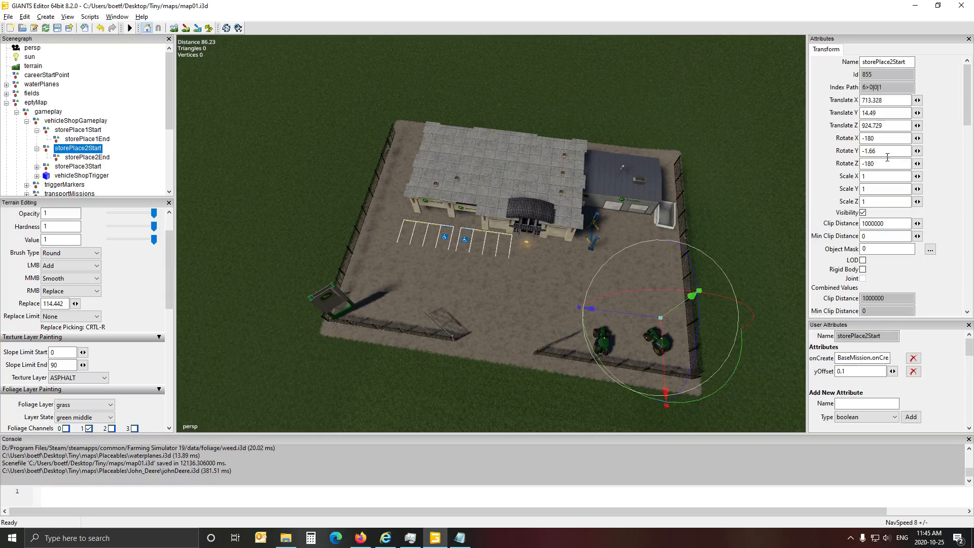
{"action": "left_click_drag", "start_coordinate": [893, 155], "coordinate": [858, 156]}
{"action": "type", "text": "0"}
{"action": "left_click", "coordinate": [71, 158]}
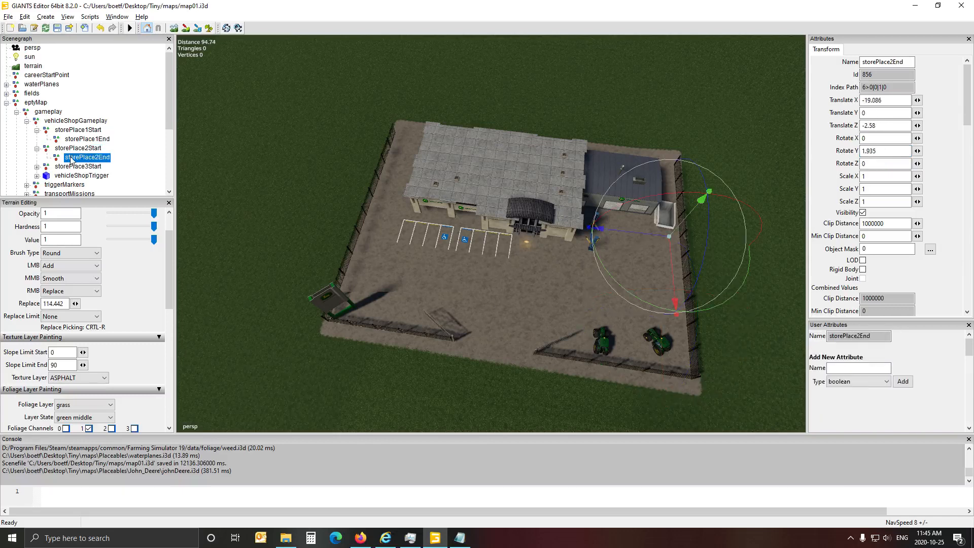
{"action": "left_click", "coordinate": [75, 151]}
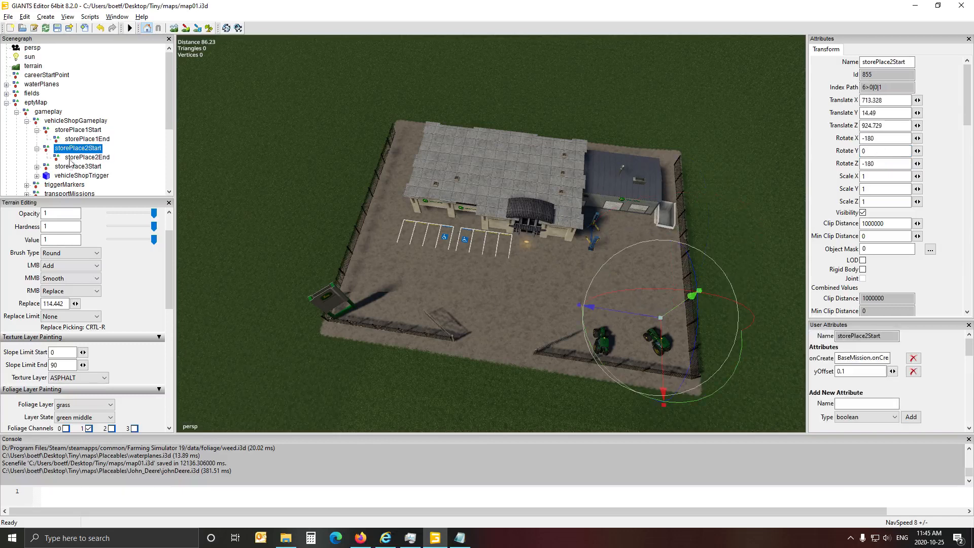
Step: Place storePlace3Start on the grass beside the lot, at about X 714.4 and Z 845.6, and pull storePlace3End in to about X -38.3
{"action": "left_click", "coordinate": [75, 167]}
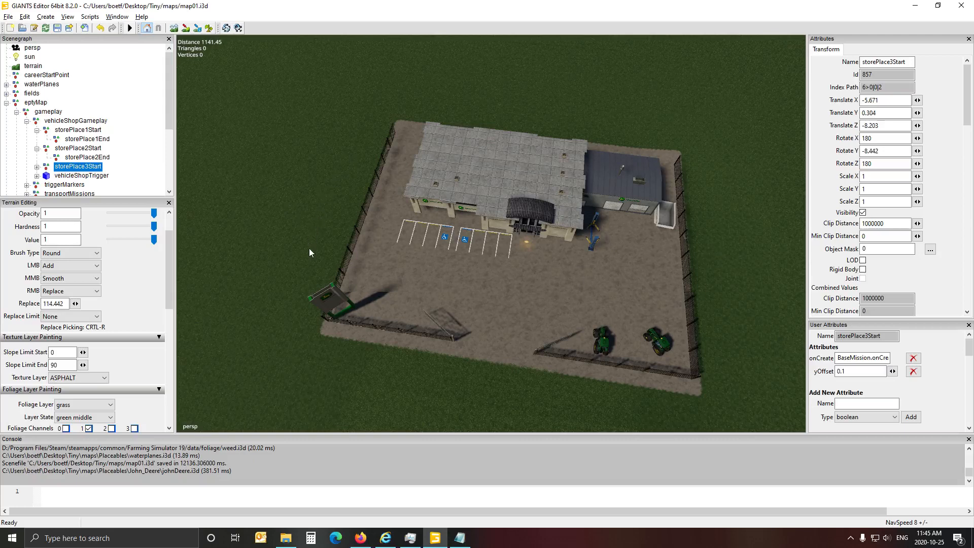
{"action": "key", "text": "ctrl+b"}
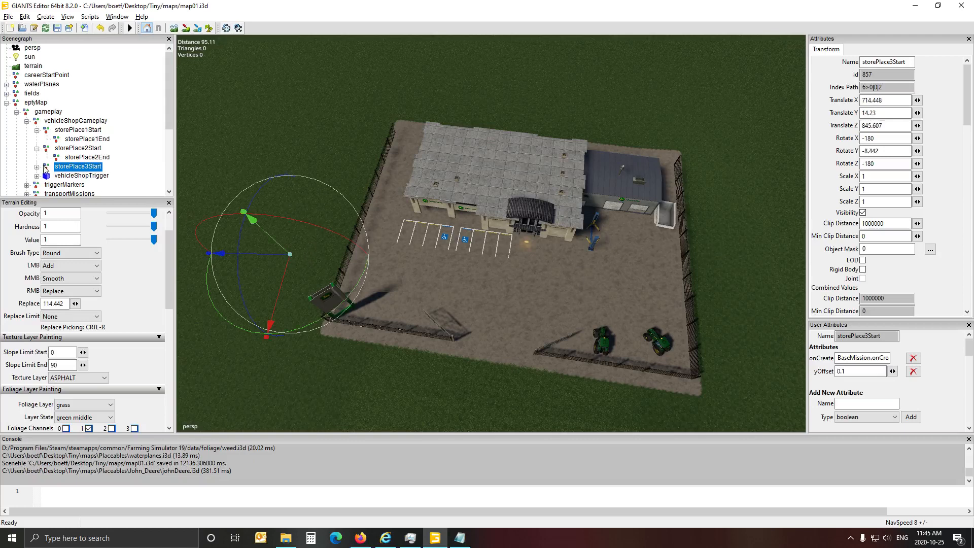
{"action": "left_click", "coordinate": [37, 166]}
{"action": "left_click", "coordinate": [37, 167]}
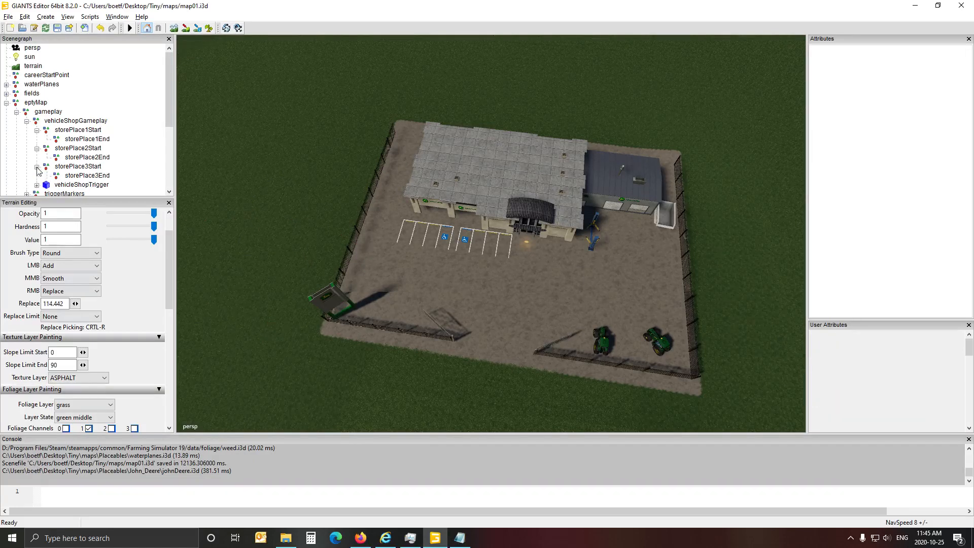
{"action": "left_click", "coordinate": [80, 175]}
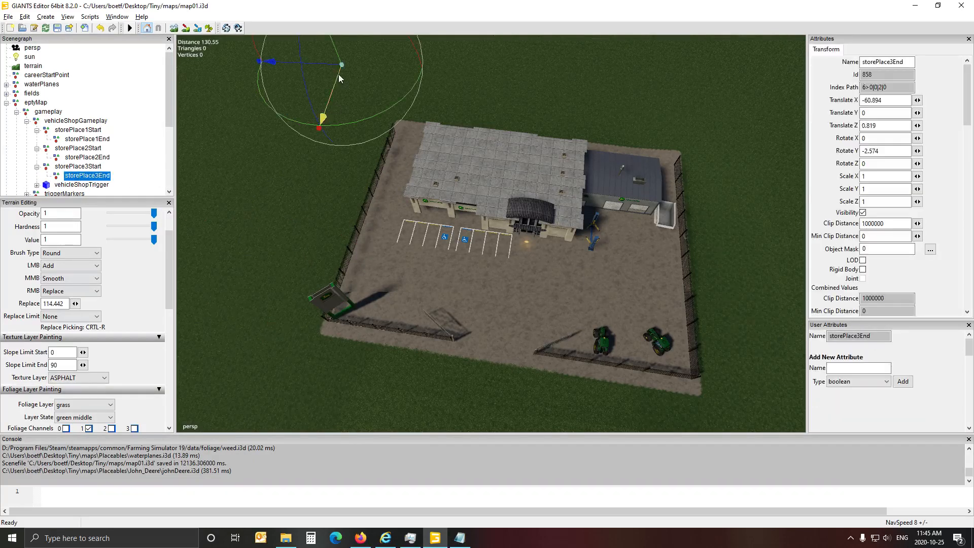
{"action": "left_click_drag", "start_coordinate": [324, 63], "coordinate": [331, 158]}
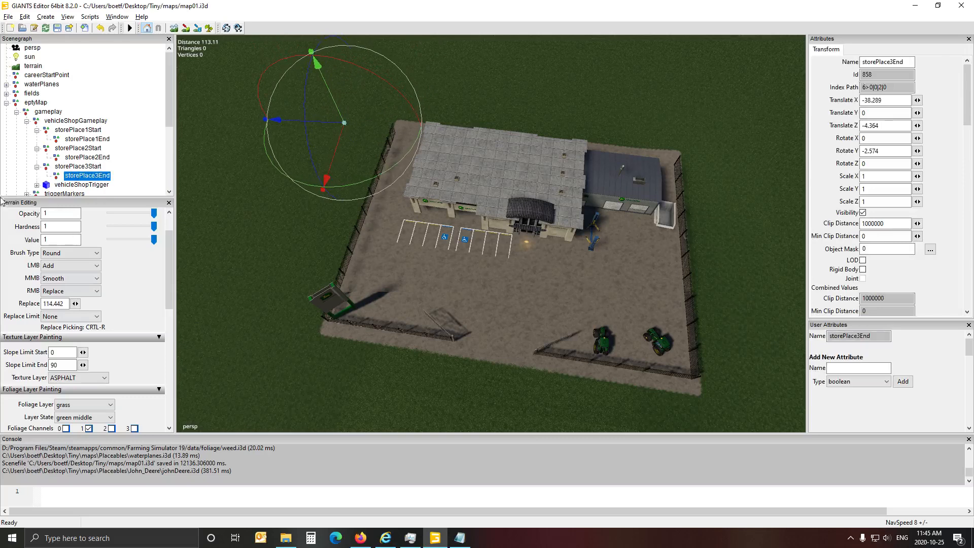
Step: Shift storePlace3Start forward along the grass to about X 703.1, and extend storePlace3End back to about X -46.7
{"action": "left_click", "coordinate": [89, 166]}
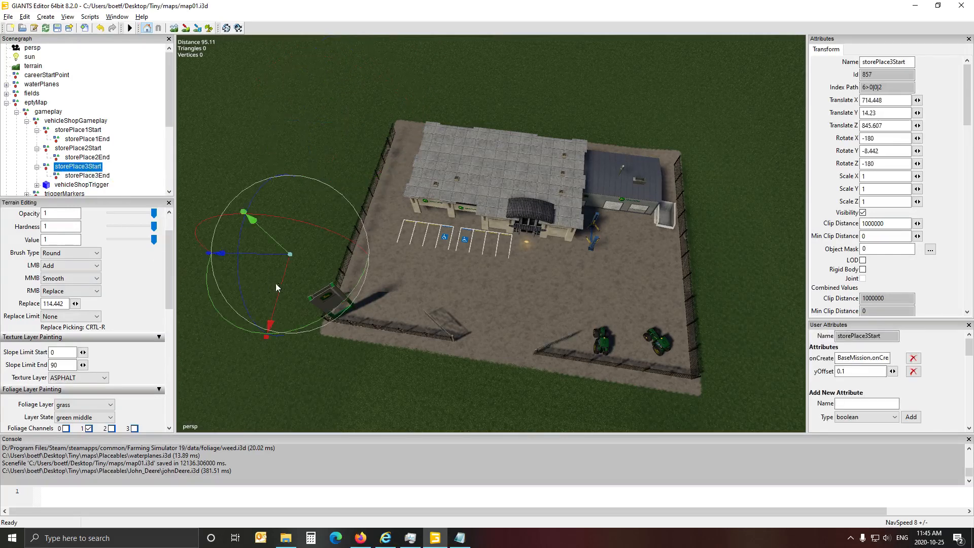
{"action": "left_click_drag", "start_coordinate": [280, 287], "coordinate": [273, 329]}
{"action": "left_click", "coordinate": [95, 177]}
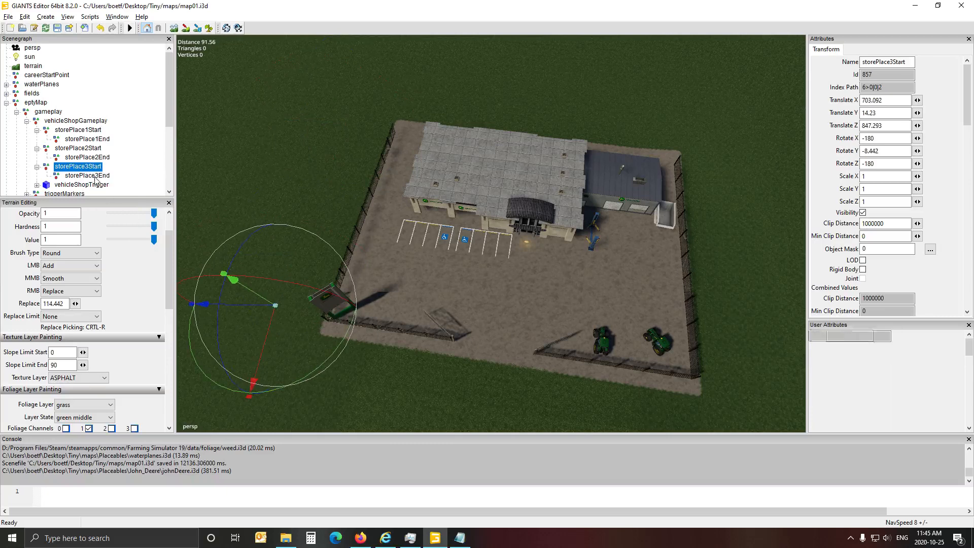
{"action": "left_click_drag", "start_coordinate": [329, 178], "coordinate": [337, 145]}
Step: Try to set storePlace3End's Y rotation to 0
{"action": "left_click_drag", "start_coordinate": [896, 152], "coordinate": [813, 165]}
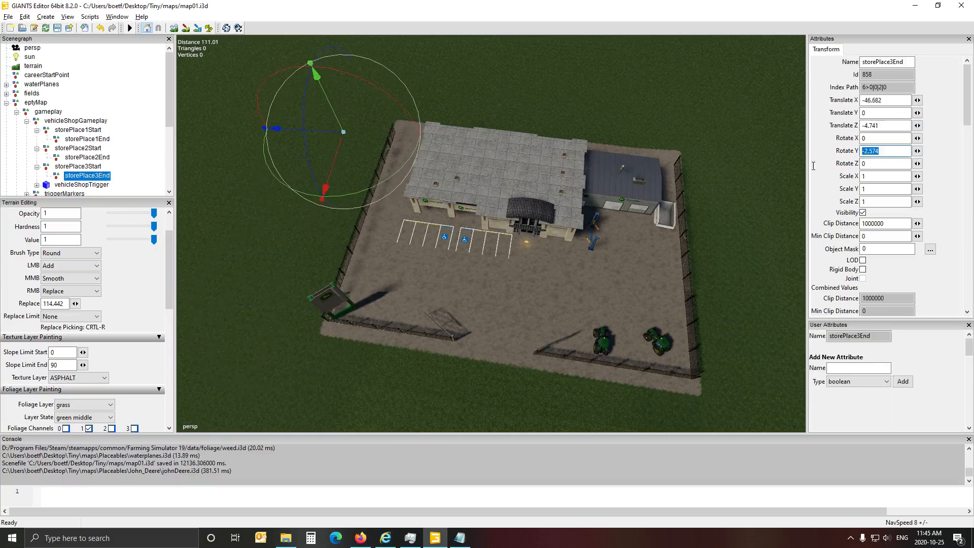
{"action": "type", "text": "0"}
{"action": "left_click", "coordinate": [85, 168]}
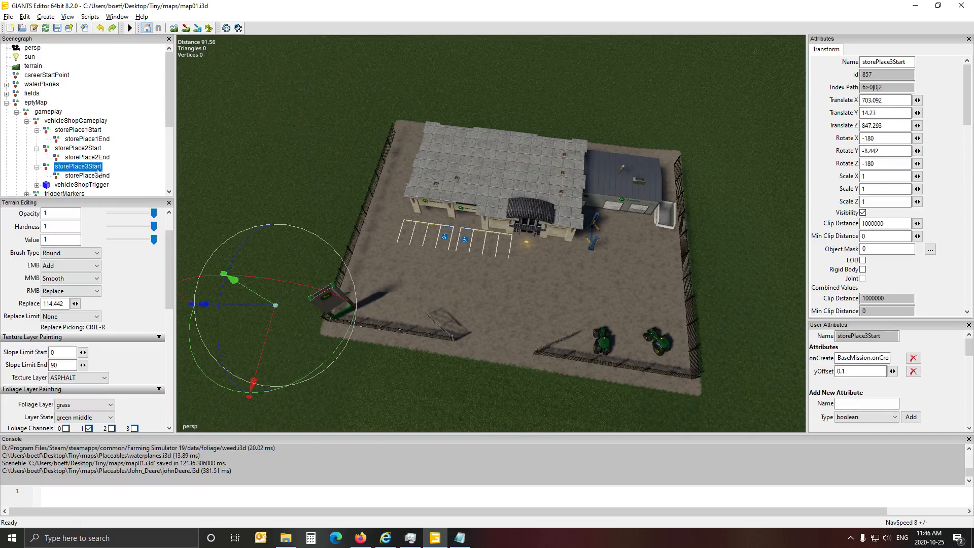
{"action": "left_click", "coordinate": [98, 178]}
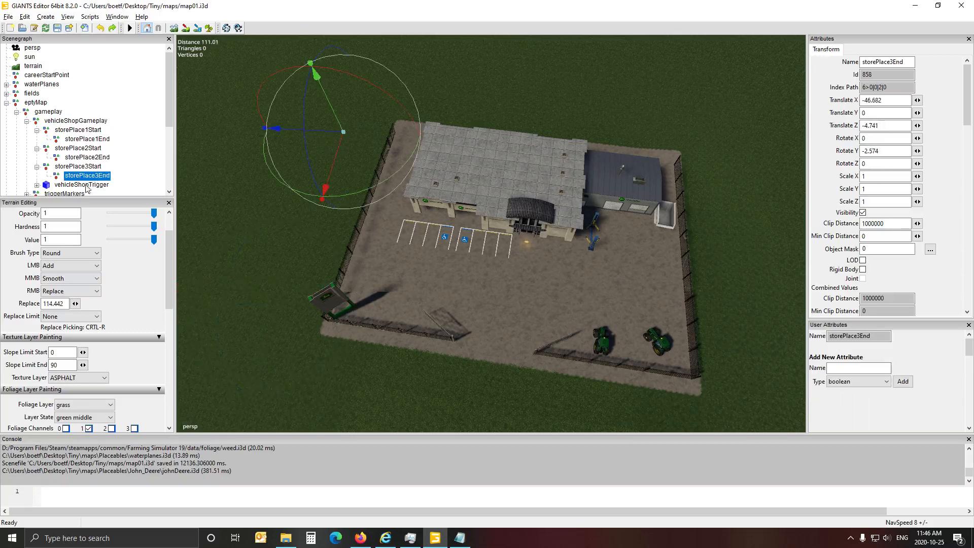
Step: Set storePlace3Start's Y rotation to 0 and check the position of storePlace3End
{"action": "left_click", "coordinate": [81, 167]}
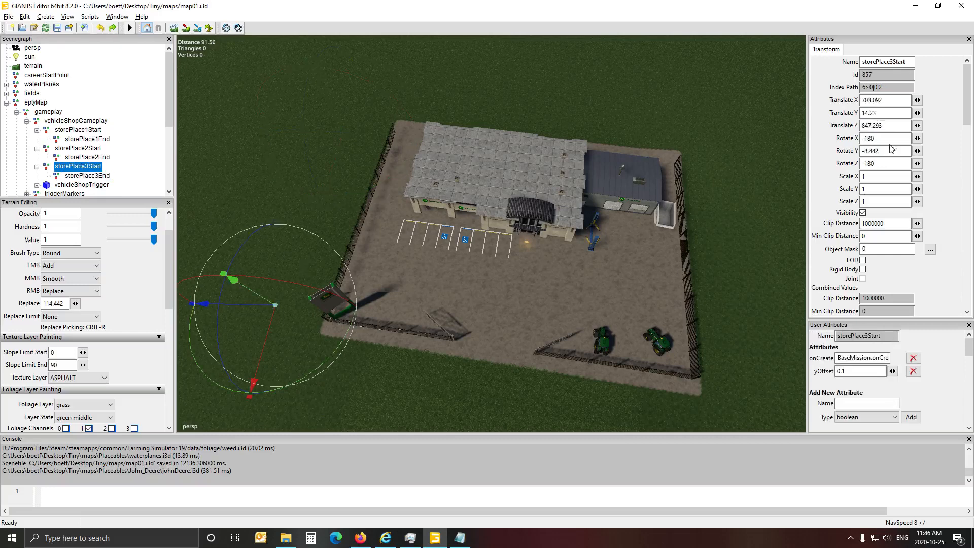
{"action": "double_click", "coordinate": [890, 154]}
{"action": "type", "text": "0"}
{"action": "key", "text": "Return"}
{"action": "left_click", "coordinate": [77, 176]}
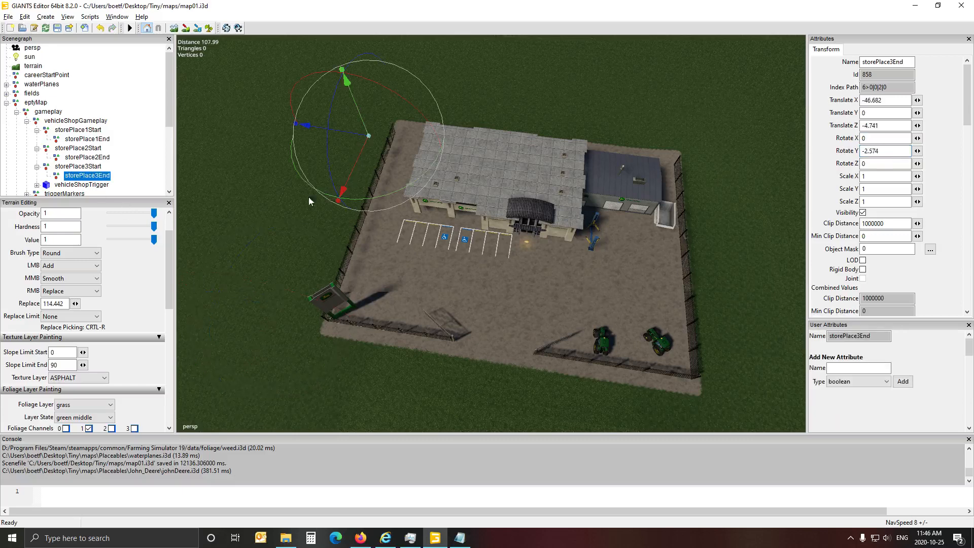
{"action": "left_click", "coordinate": [77, 168]}
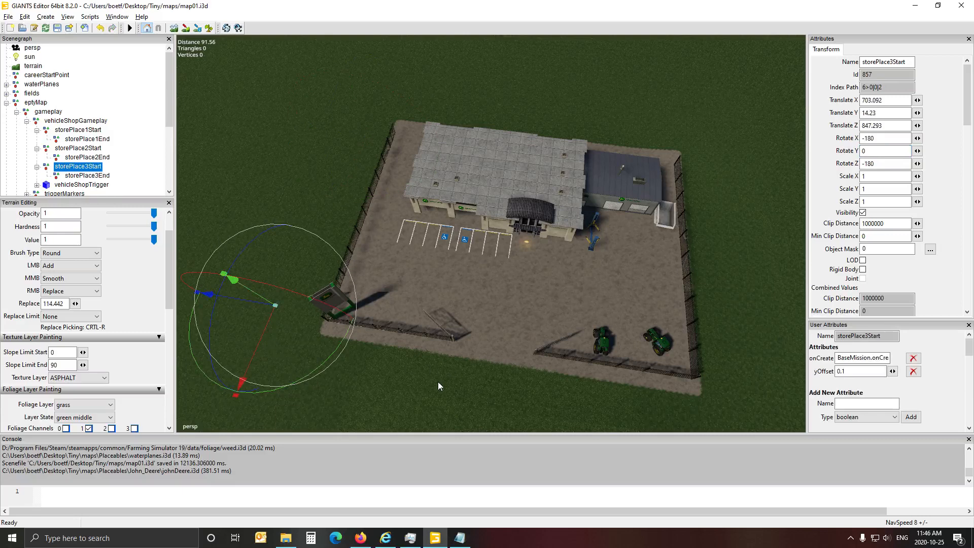
Step: Examine the storePlace3 start and end points and the shop trigger relative to the dealership lot
{"action": "left_click_drag", "start_coordinate": [414, 387], "coordinate": [432, 388], "text": "alt"}
{"action": "key", "text": "Left"}
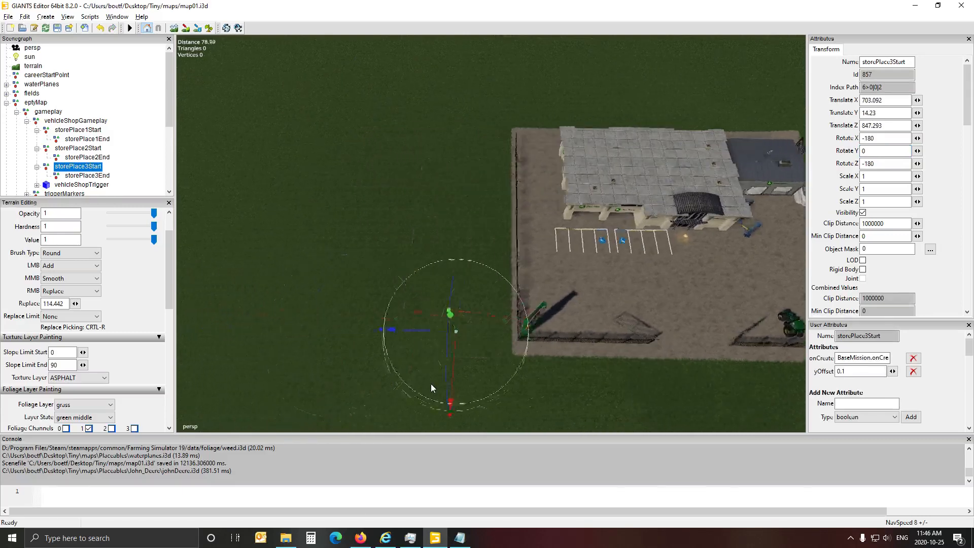
{"action": "key", "text": "Left"}
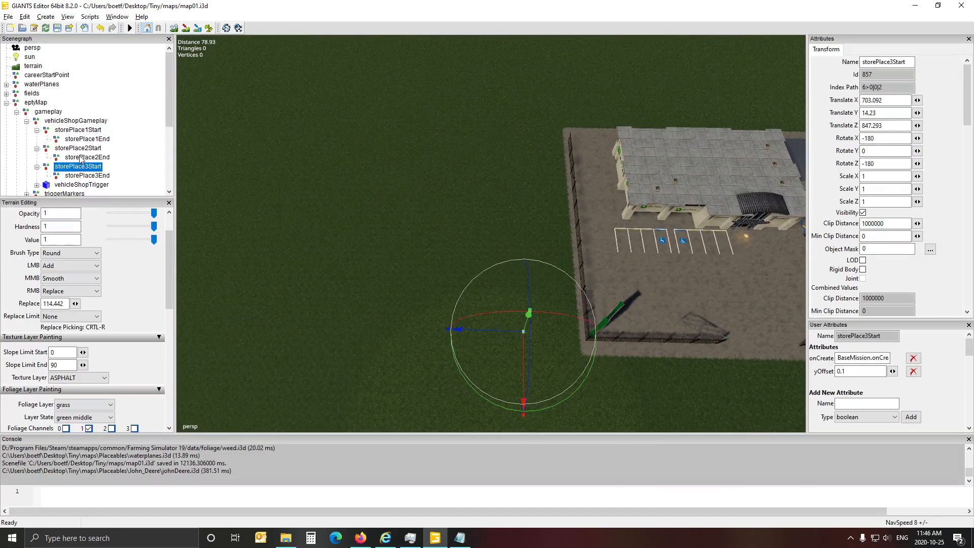
{"action": "left_click", "coordinate": [80, 175]}
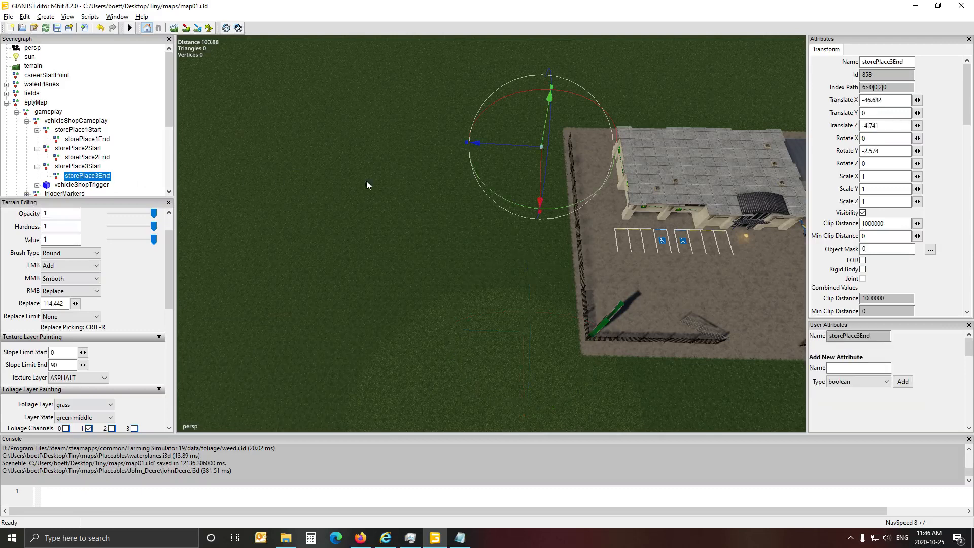
{"action": "left_click", "coordinate": [73, 167]}
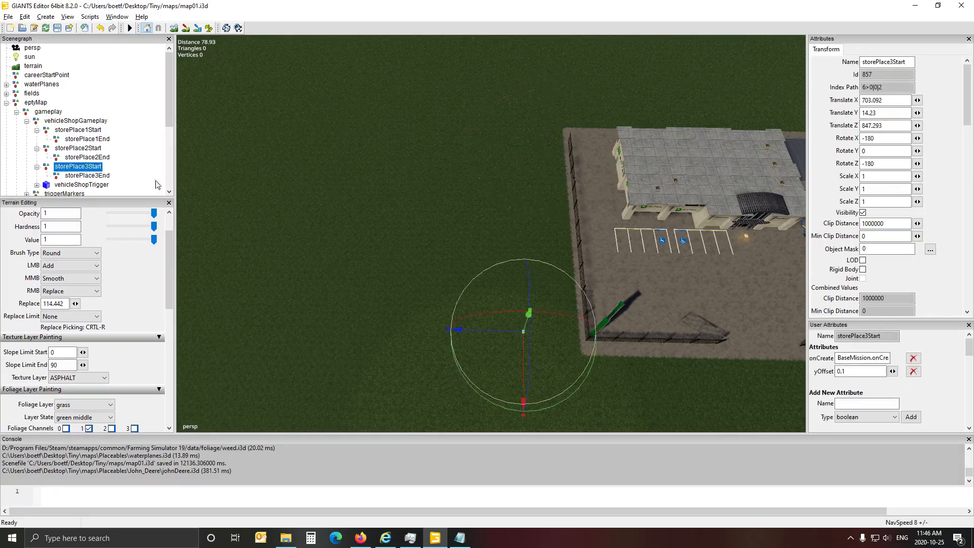
{"action": "middle_click_drag", "start_coordinate": [274, 223], "coordinate": [206, 196]}
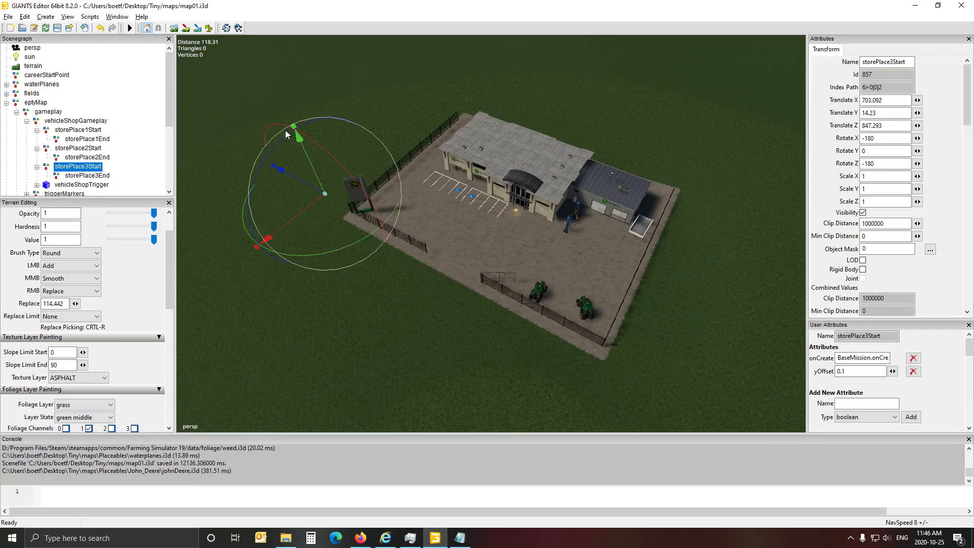
{"action": "left_click", "coordinate": [82, 185]}
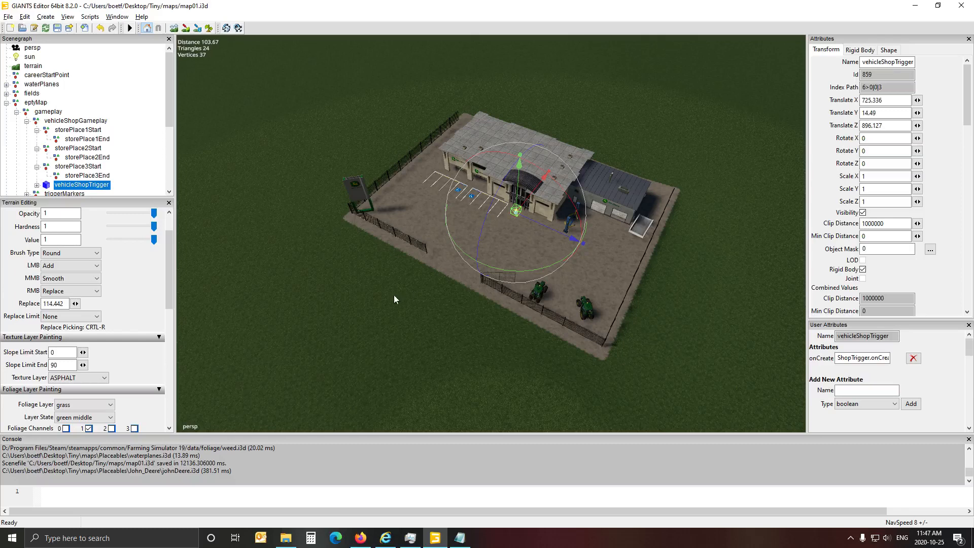
{"action": "left_click_drag", "start_coordinate": [394, 295], "coordinate": [361, 300], "text": "alt"}
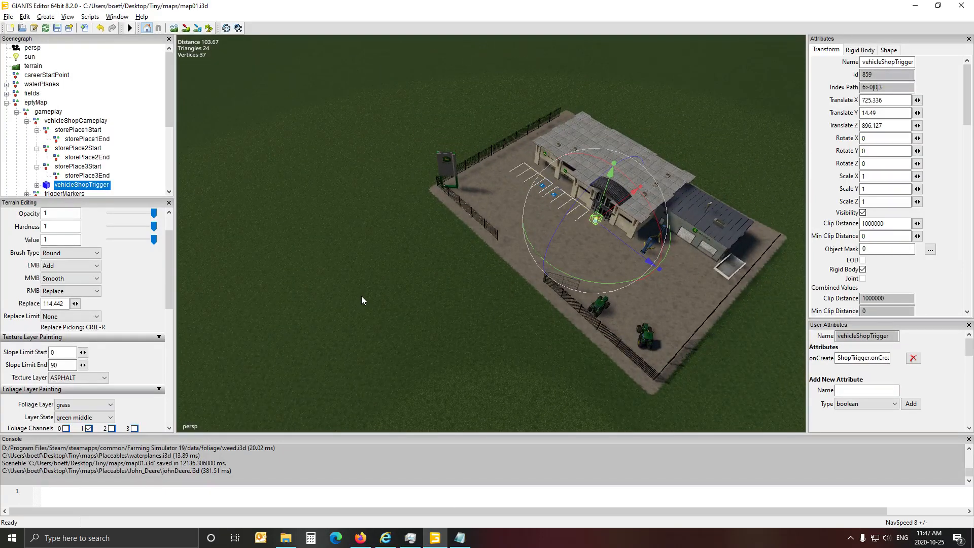
Step: Collapse the vehicleShopGameplay group and the rest of the scenegraph down to its top-level groups
{"action": "left_click", "coordinate": [27, 121]}
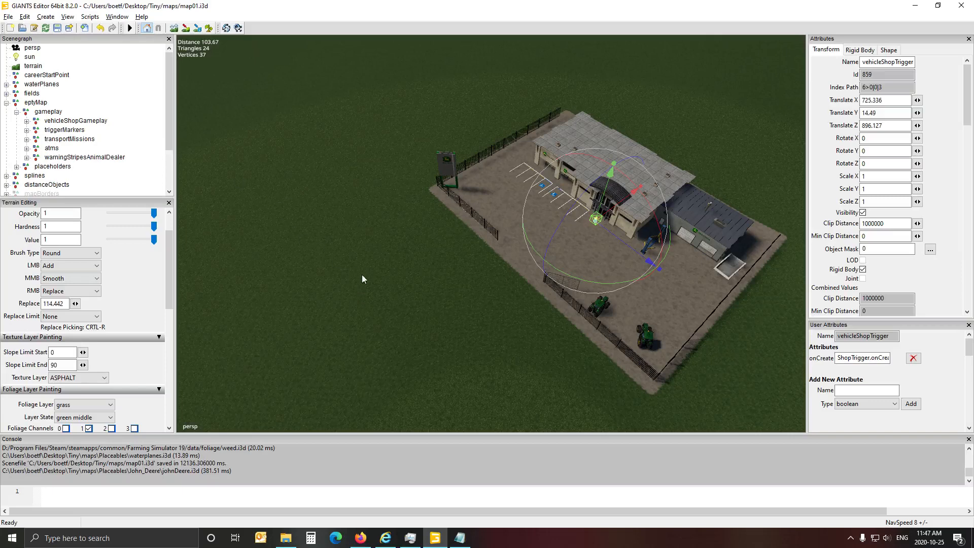
{"action": "left_click_drag", "start_coordinate": [363, 279], "coordinate": [374, 244], "text": "alt"}
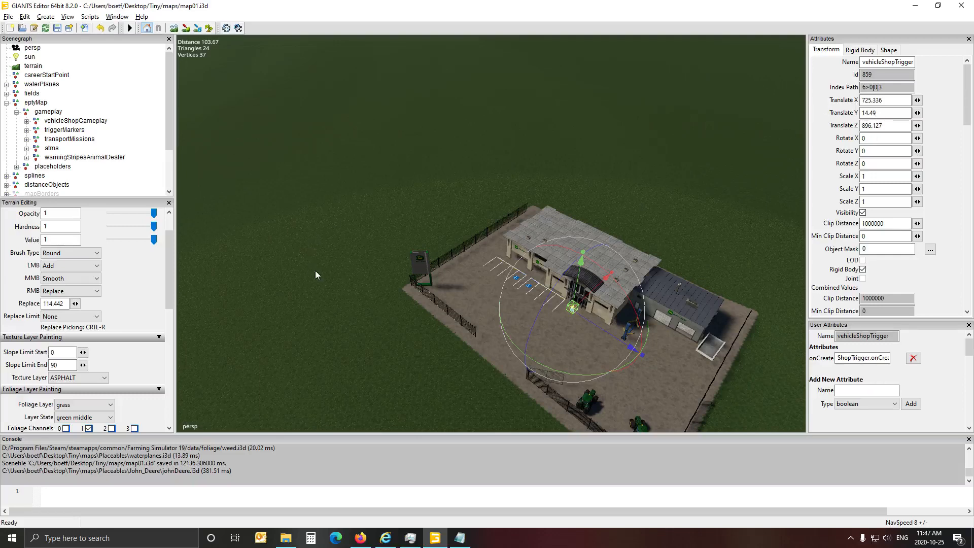
{"action": "left_click_drag", "start_coordinate": [315, 270], "coordinate": [218, 225], "text": "alt"}
{"action": "left_click_drag", "start_coordinate": [504, 259], "coordinate": [340, 257], "text": "alt"}
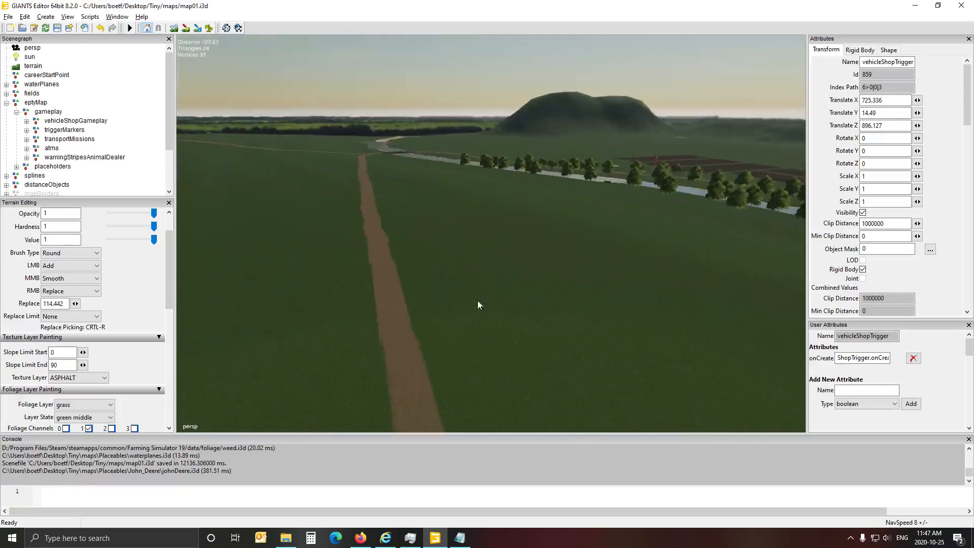
{"action": "left_click_drag", "start_coordinate": [479, 302], "coordinate": [711, 311], "text": "alt"}
{"action": "left_click_drag", "start_coordinate": [392, 254], "coordinate": [365, 260], "text": "alt"}
{"action": "scroll", "coordinate": [409, 281], "scroll_direction": "down", "scroll_amount": 6}
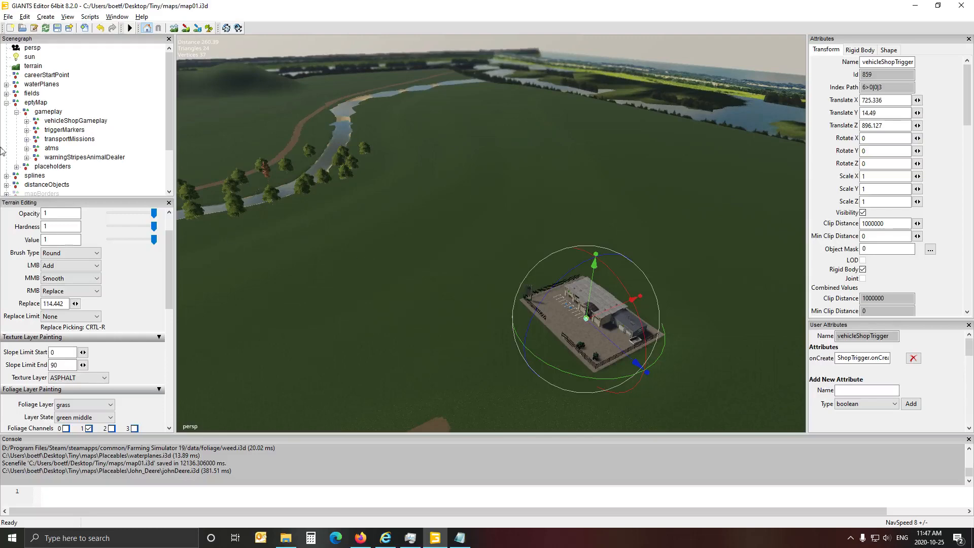
{"action": "right_click", "coordinate": [106, 83]}
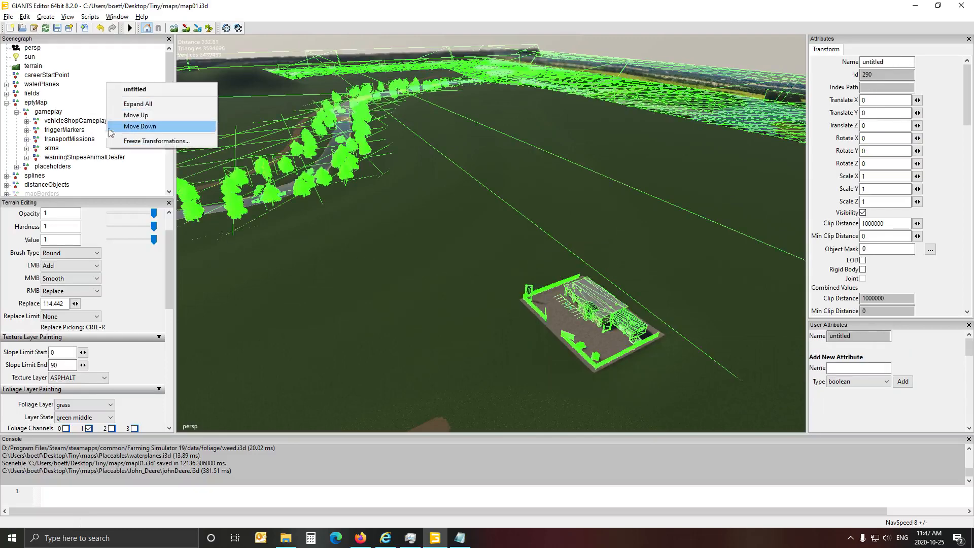
{"action": "left_click", "coordinate": [141, 105]}
{"action": "right_click", "coordinate": [117, 82]}
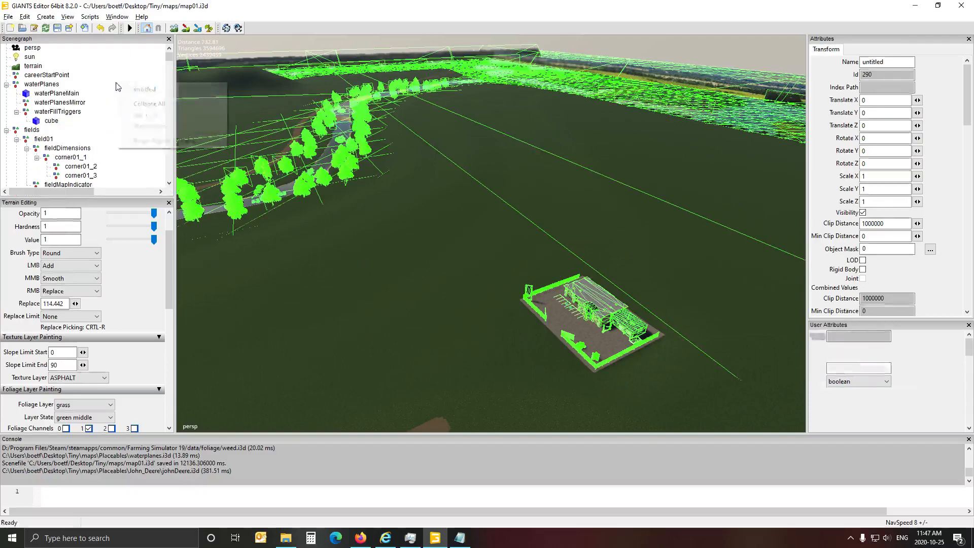
{"action": "left_click", "coordinate": [132, 101]}
{"action": "left_click", "coordinate": [92, 103]}
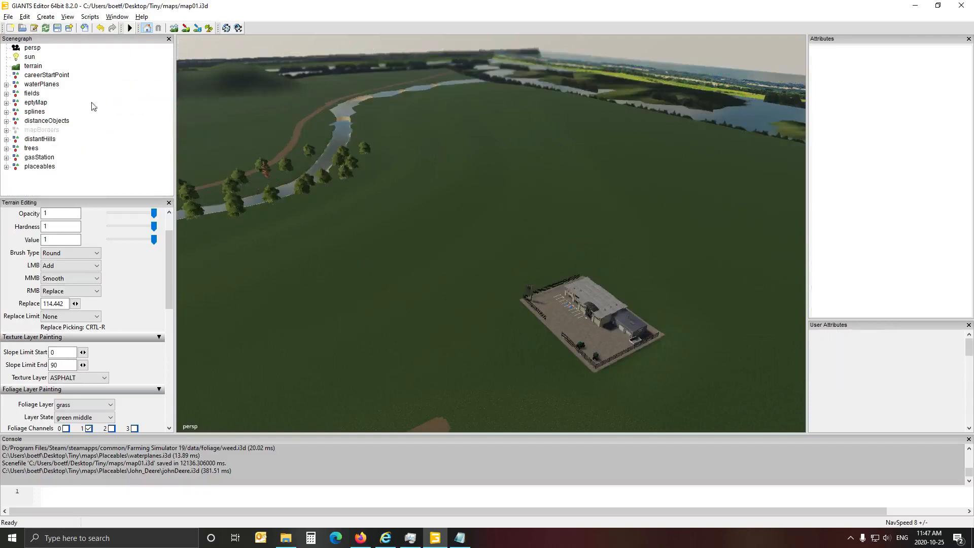
Step: Turn on visibility for the mapBorders group and deselect it
{"action": "left_click", "coordinate": [41, 130]}
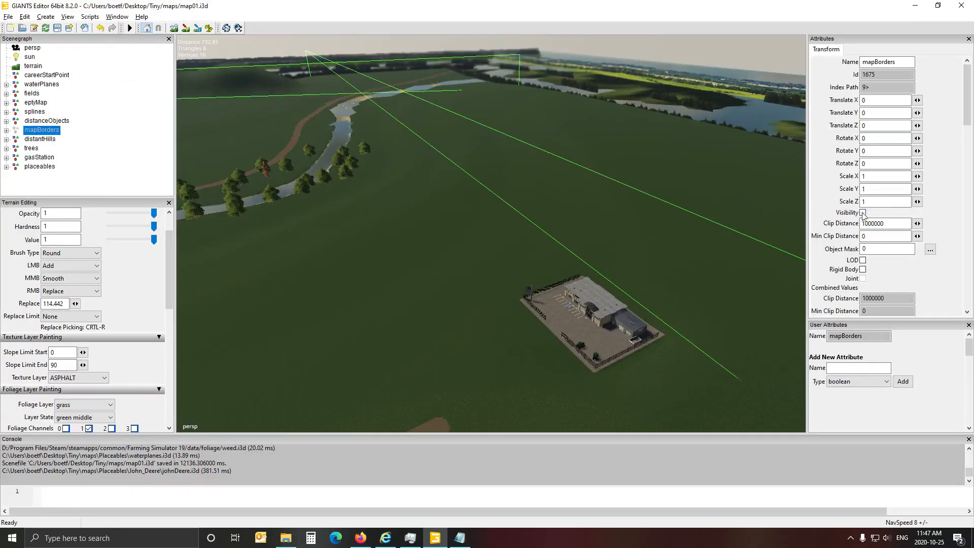
{"action": "left_click", "coordinate": [863, 212]}
{"action": "left_click", "coordinate": [445, 220]}
Step: Examine the map border walls around the terrain near the dealership, the road and the river
{"action": "left_click_drag", "start_coordinate": [443, 215], "coordinate": [368, 269], "text": "alt"}
{"action": "scroll", "coordinate": [458, 280], "scroll_direction": "up", "scroll_amount": 4}
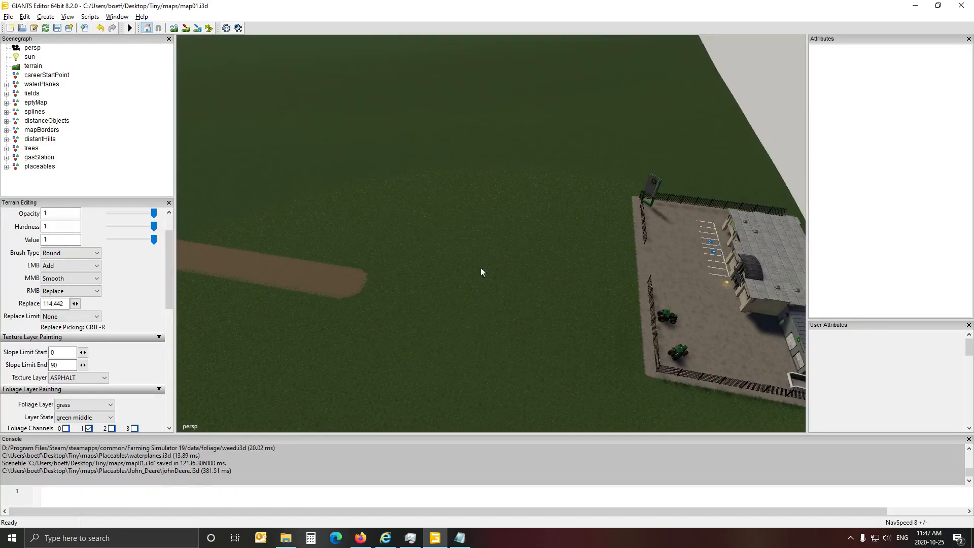
{"action": "left_click_drag", "start_coordinate": [481, 272], "coordinate": [427, 222], "text": "alt"}
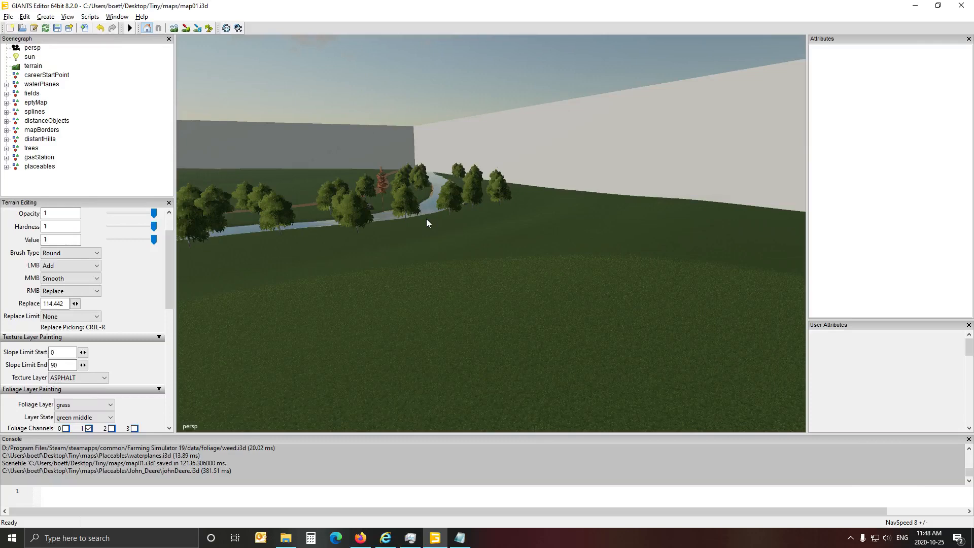
{"action": "left_click_drag", "start_coordinate": [545, 267], "coordinate": [350, 254], "text": "alt"}
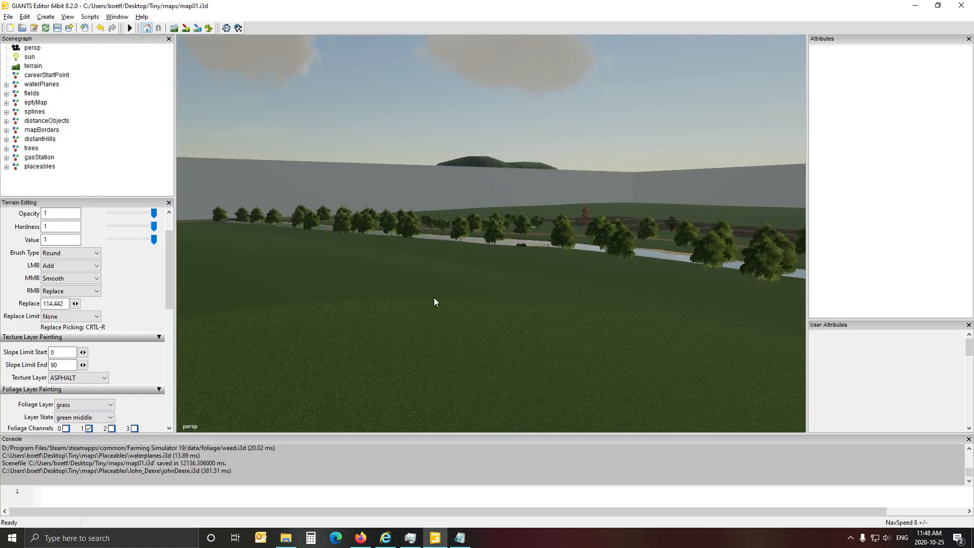
{"action": "left_click_drag", "start_coordinate": [435, 301], "coordinate": [587, 313], "text": "alt"}
{"action": "scroll", "coordinate": [606, 330], "scroll_direction": "up", "scroll_amount": 4}
{"action": "scroll", "coordinate": [630, 335], "scroll_direction": "up", "scroll_amount": 3}
{"action": "scroll", "coordinate": [631, 334], "scroll_direction": "down", "scroll_amount": 5}
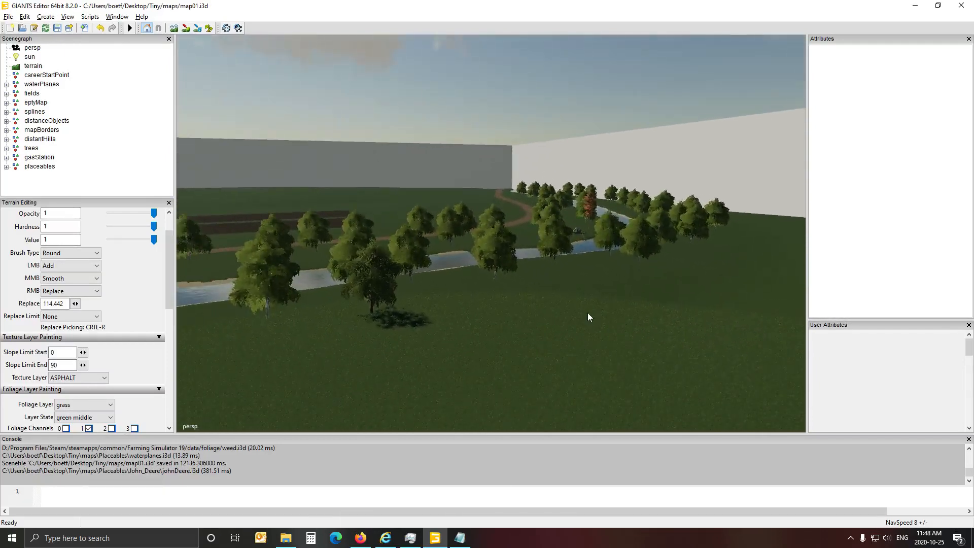